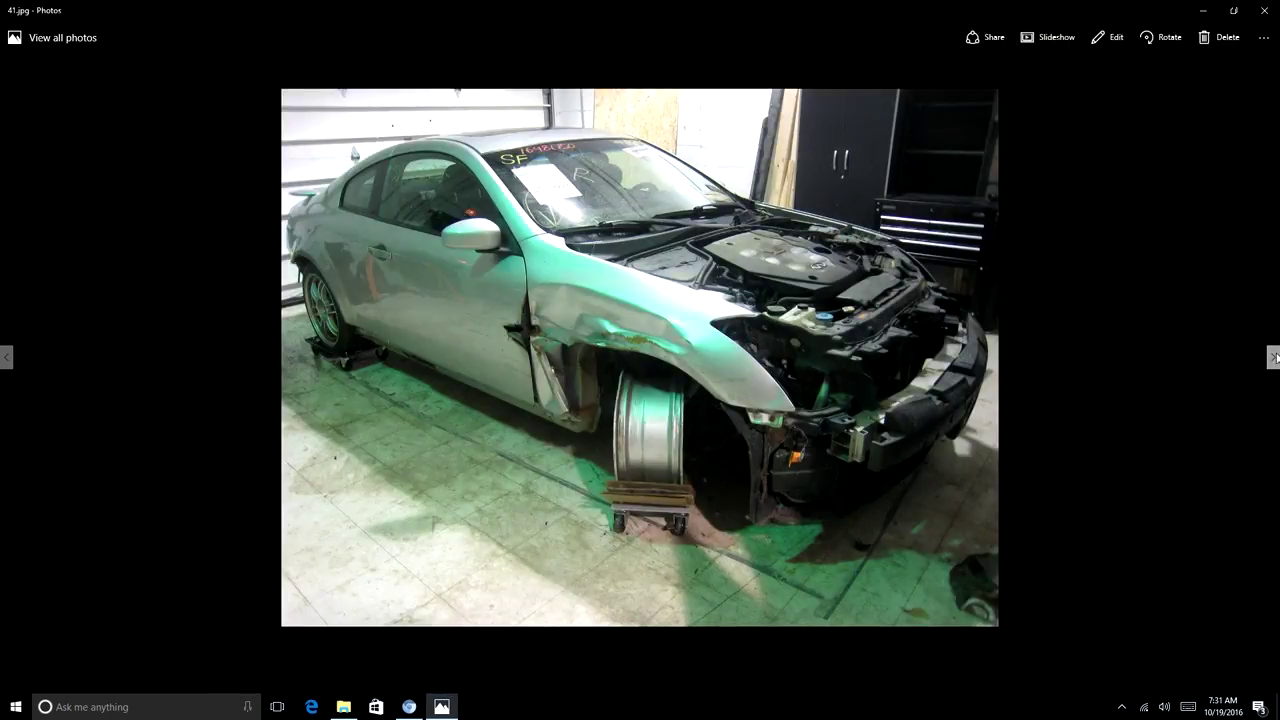
# Browse the damaged car and bumper photos in the day2 folder, and close the folder window
pyautogui.click(1274, 357)
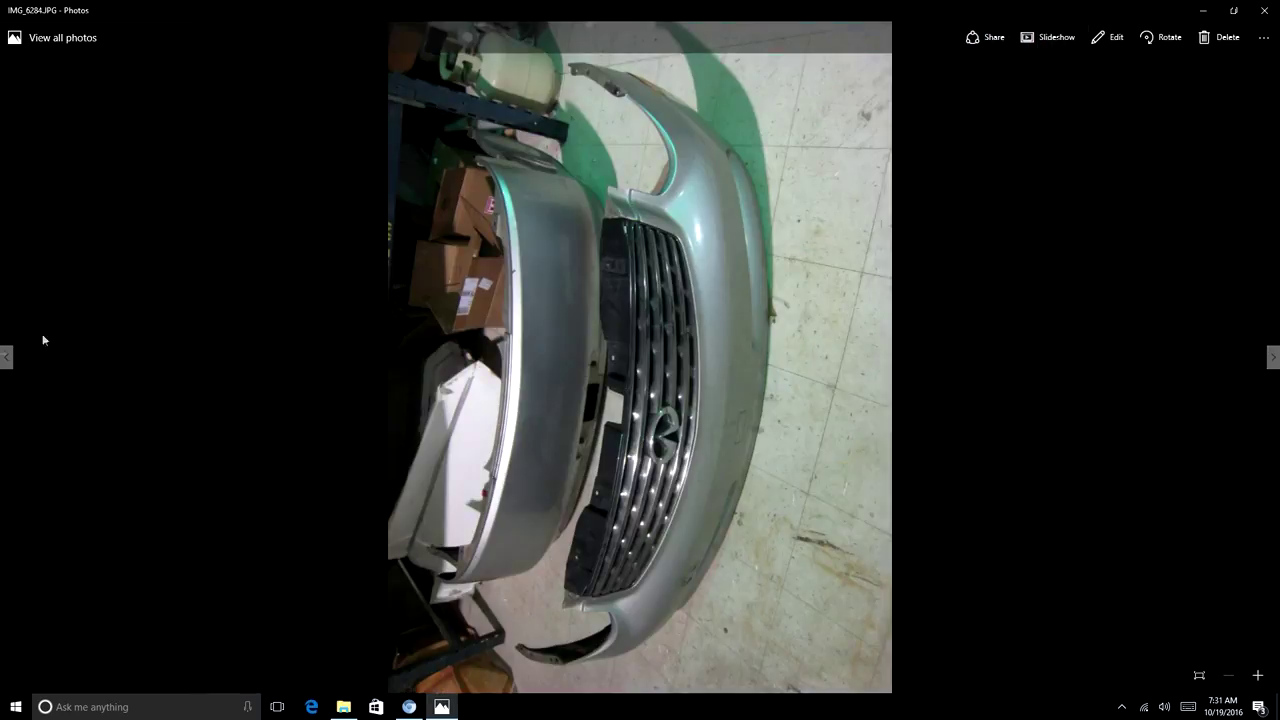
pyautogui.click(6, 366)
pyautogui.click(7, 367)
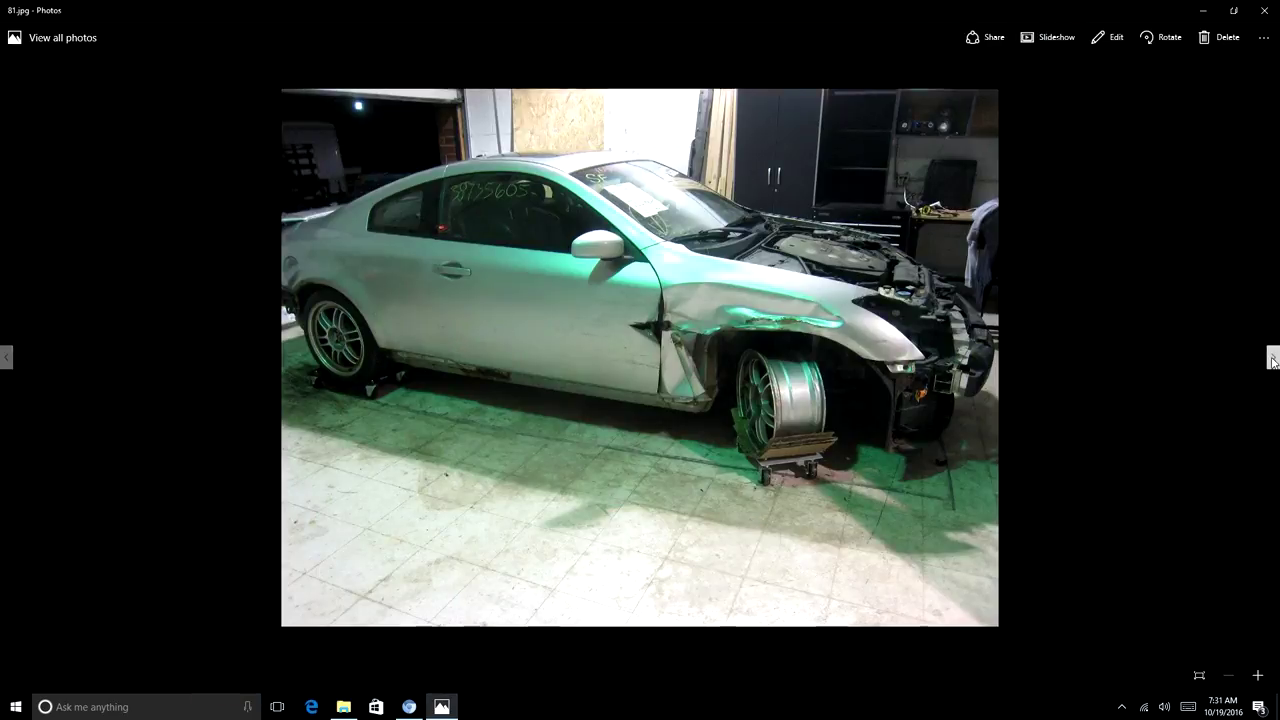
pyautogui.click(1273, 357)
pyautogui.click(1273, 357)
pyautogui.click(1273, 357)
pyautogui.click(1273, 357)
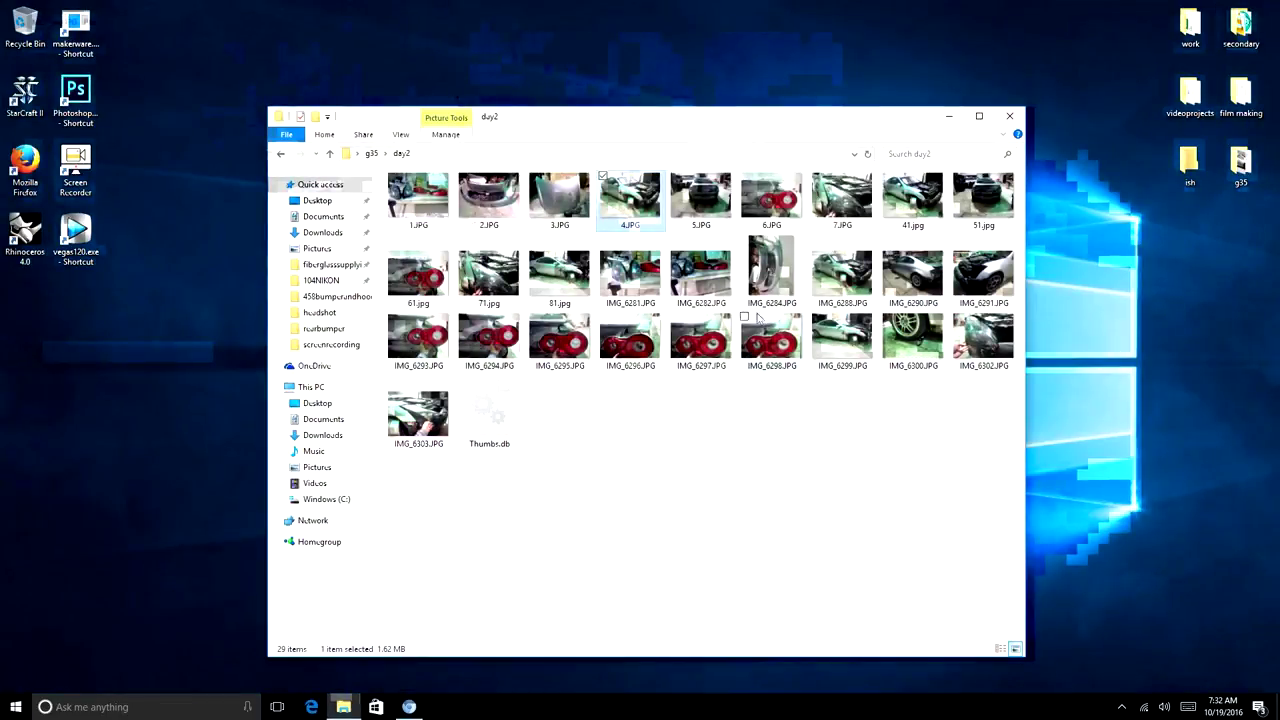
pyautogui.click(1018, 118)
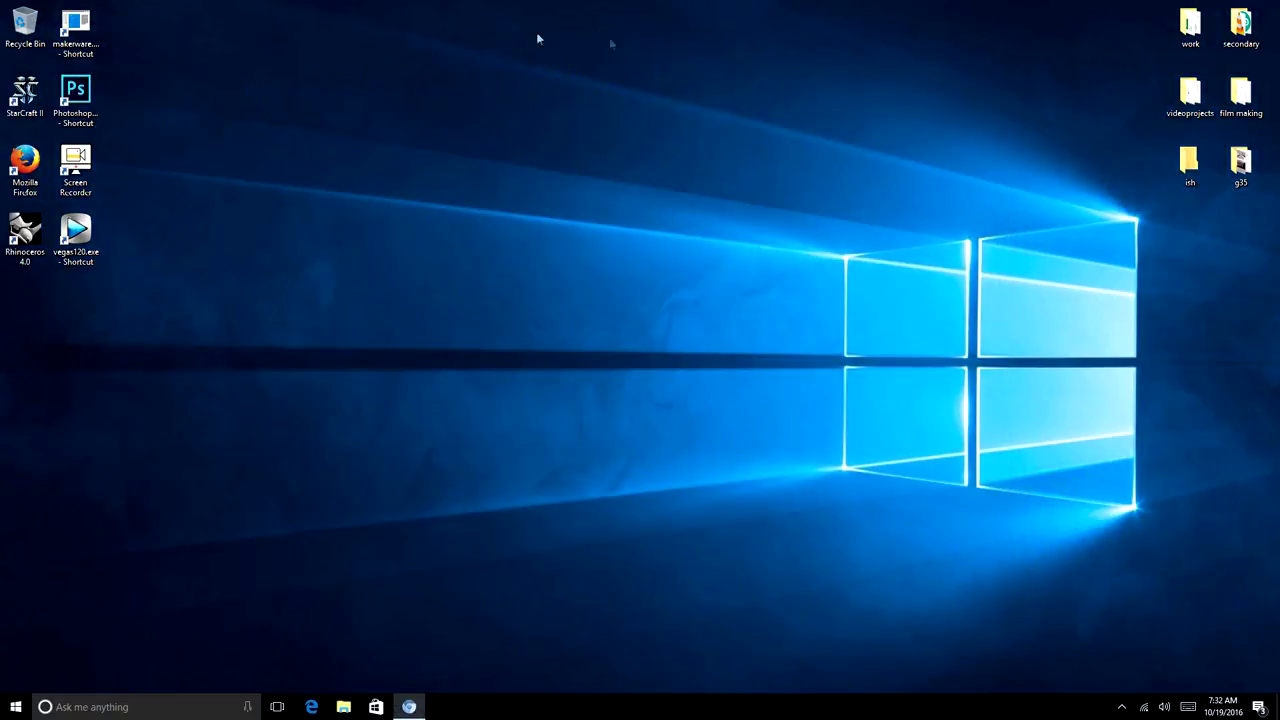
# Open the photo 1.JPG from the day3 subfolder of the g35 folder on the desktop
pyautogui.doubleClick(1240, 163)
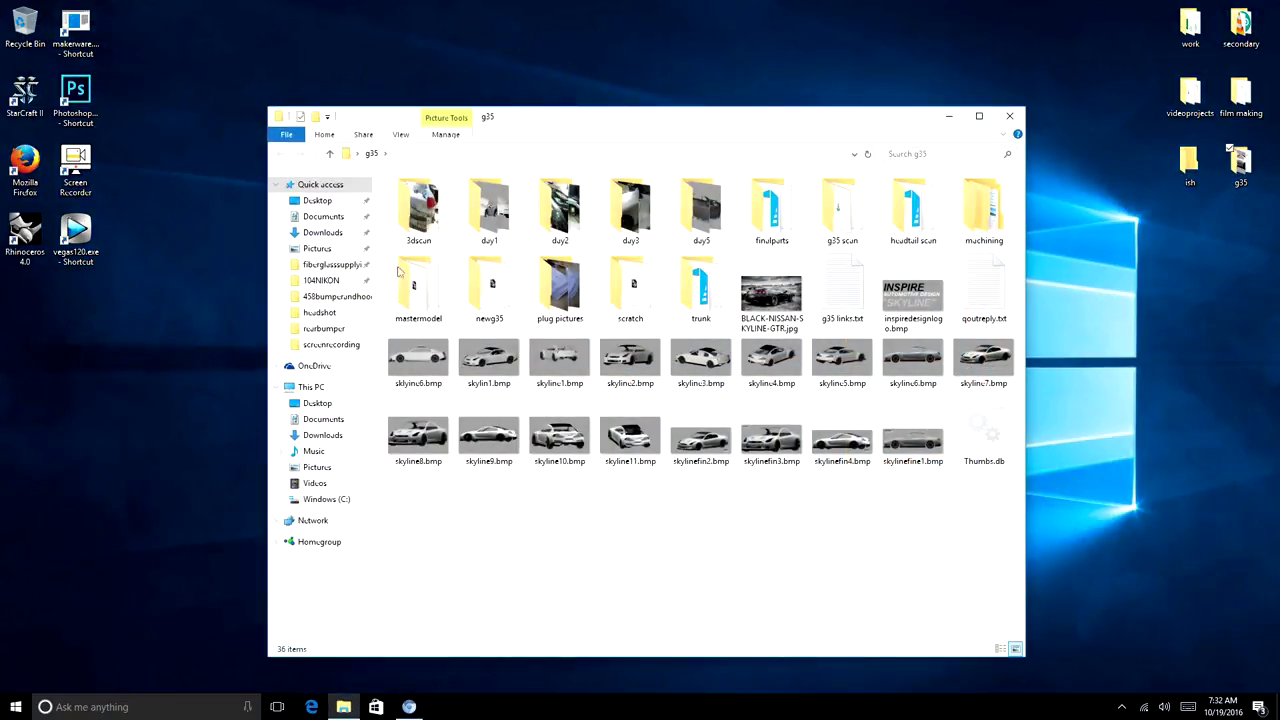
pyautogui.moveTo(492, 246)
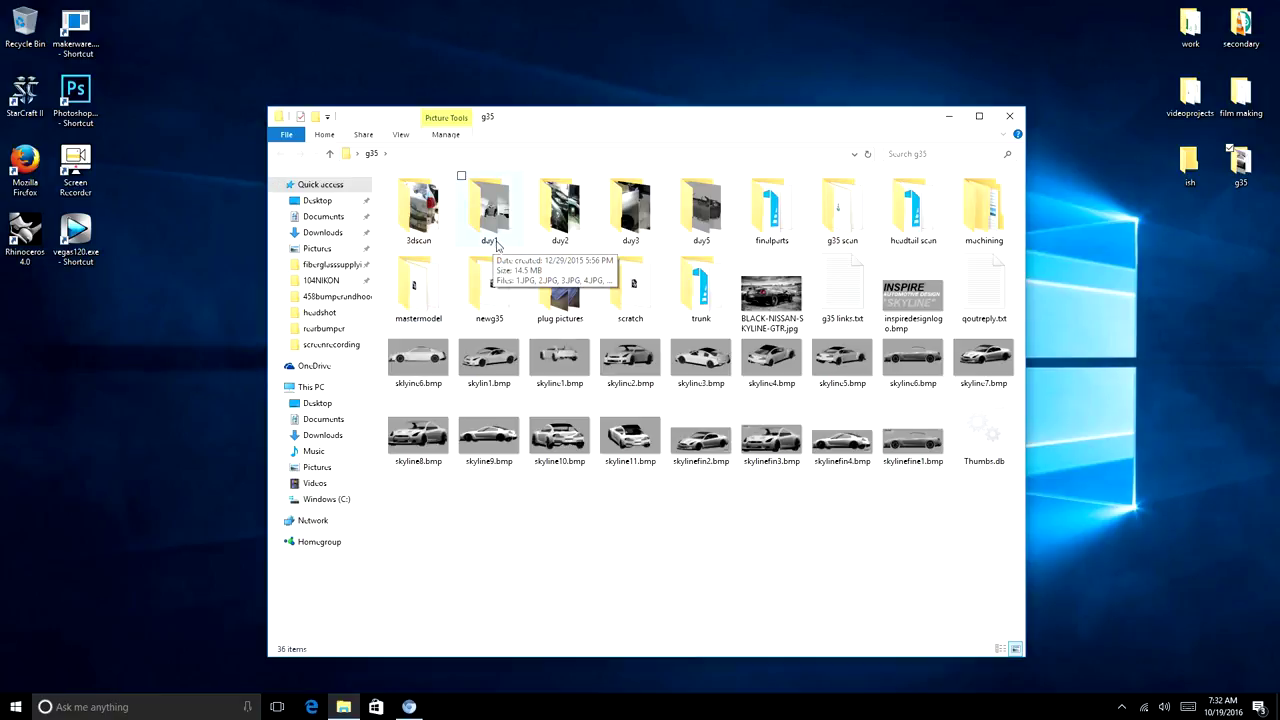
pyautogui.doubleClick(630, 210)
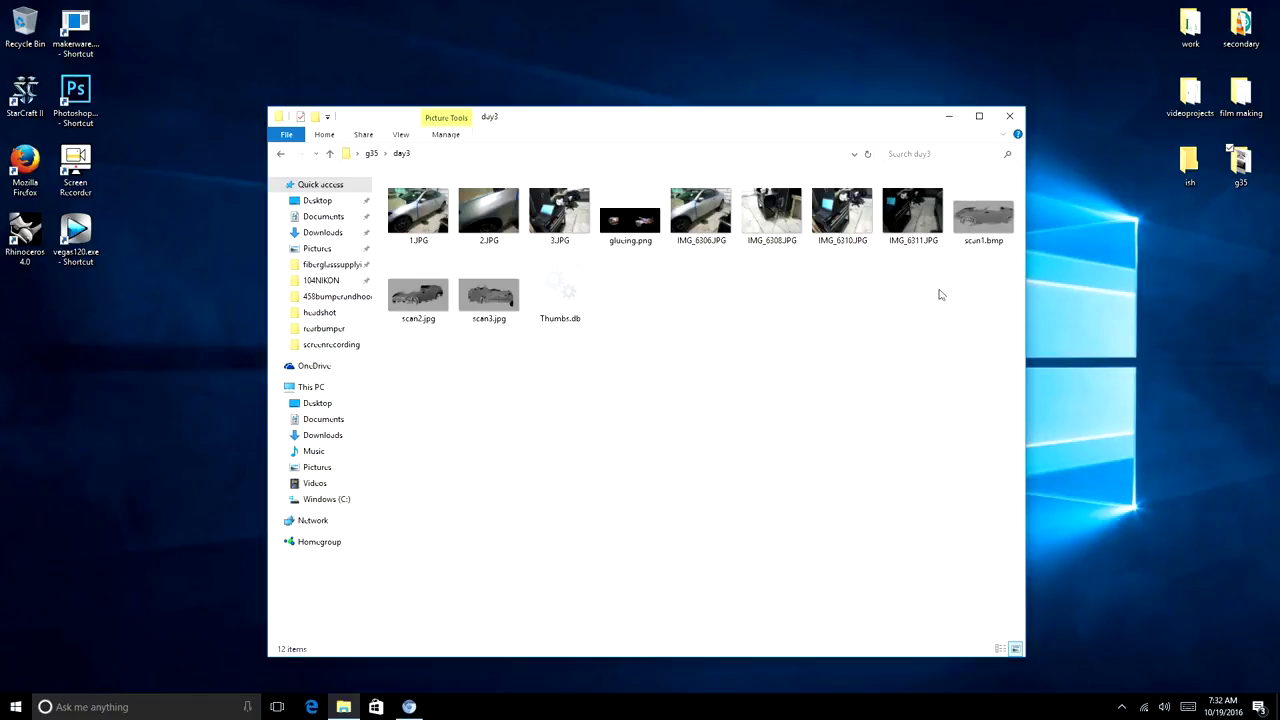
pyautogui.doubleClick(418, 215)
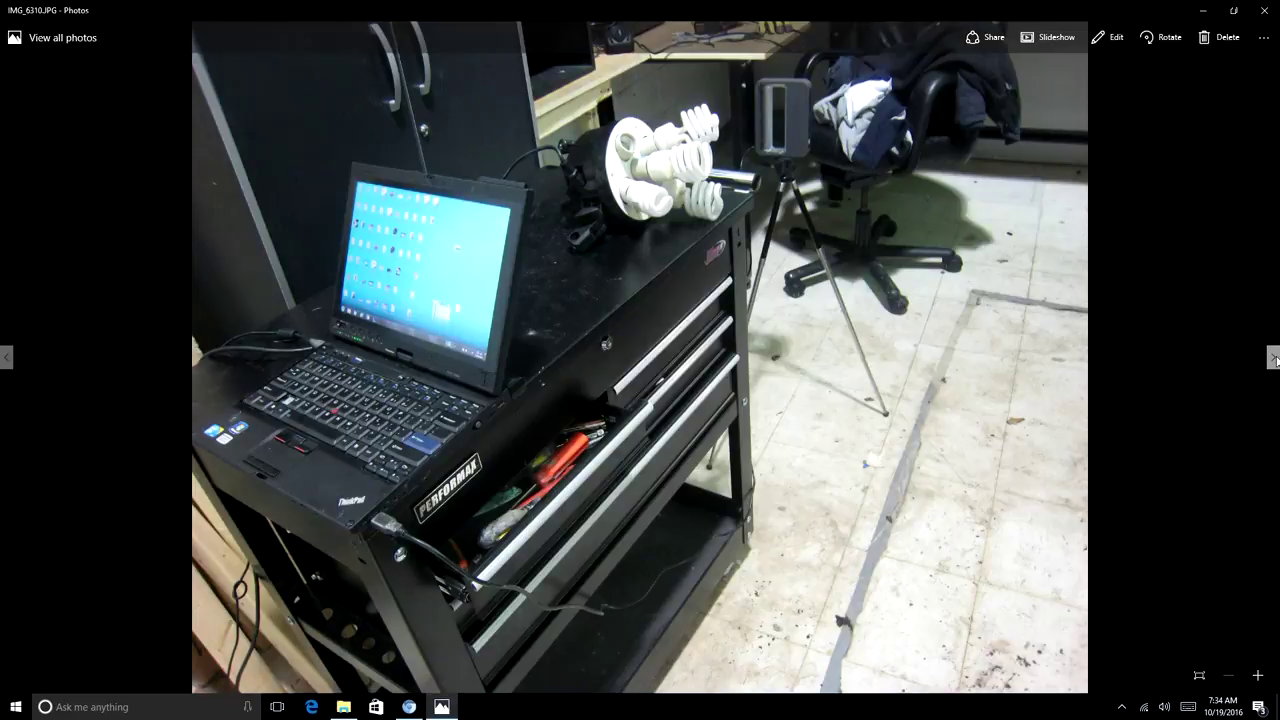
# Browse the remaining day3 images through scan1.bmp and scan2.jpg, and close the viewer and the folder window
pyautogui.click(1273, 358)
pyautogui.click(1273, 358)
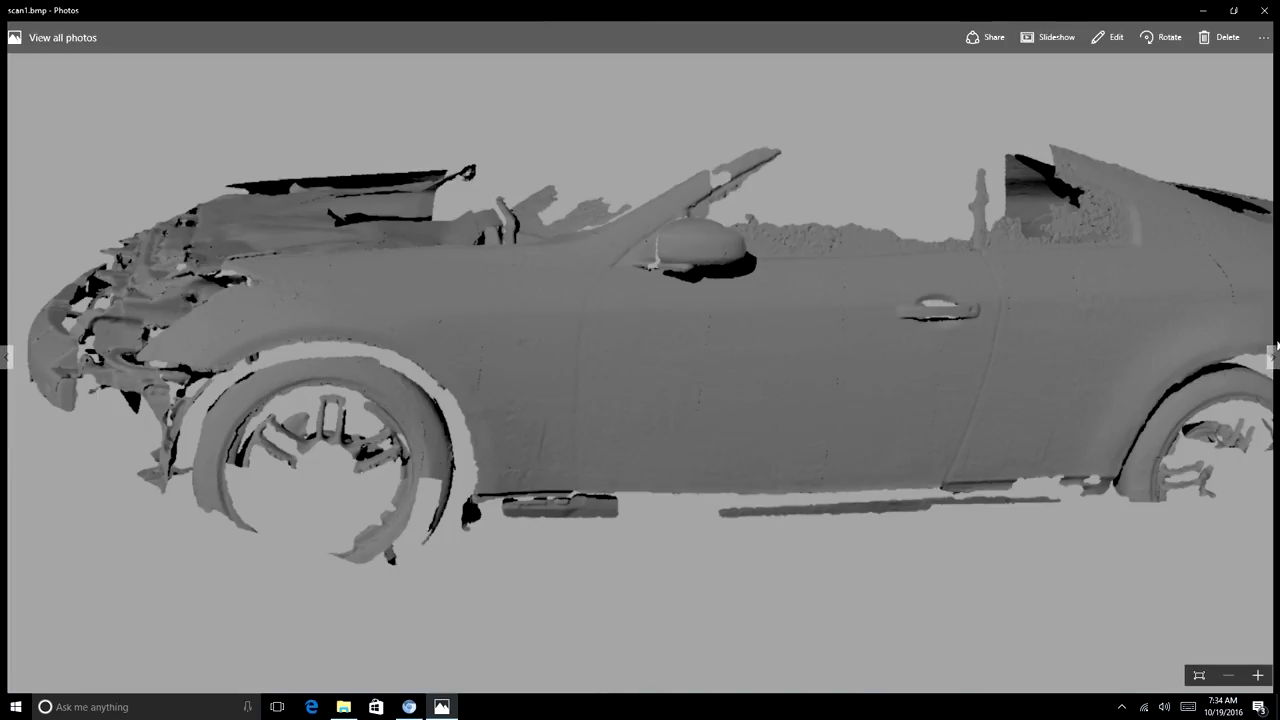
pyautogui.click(1273, 358)
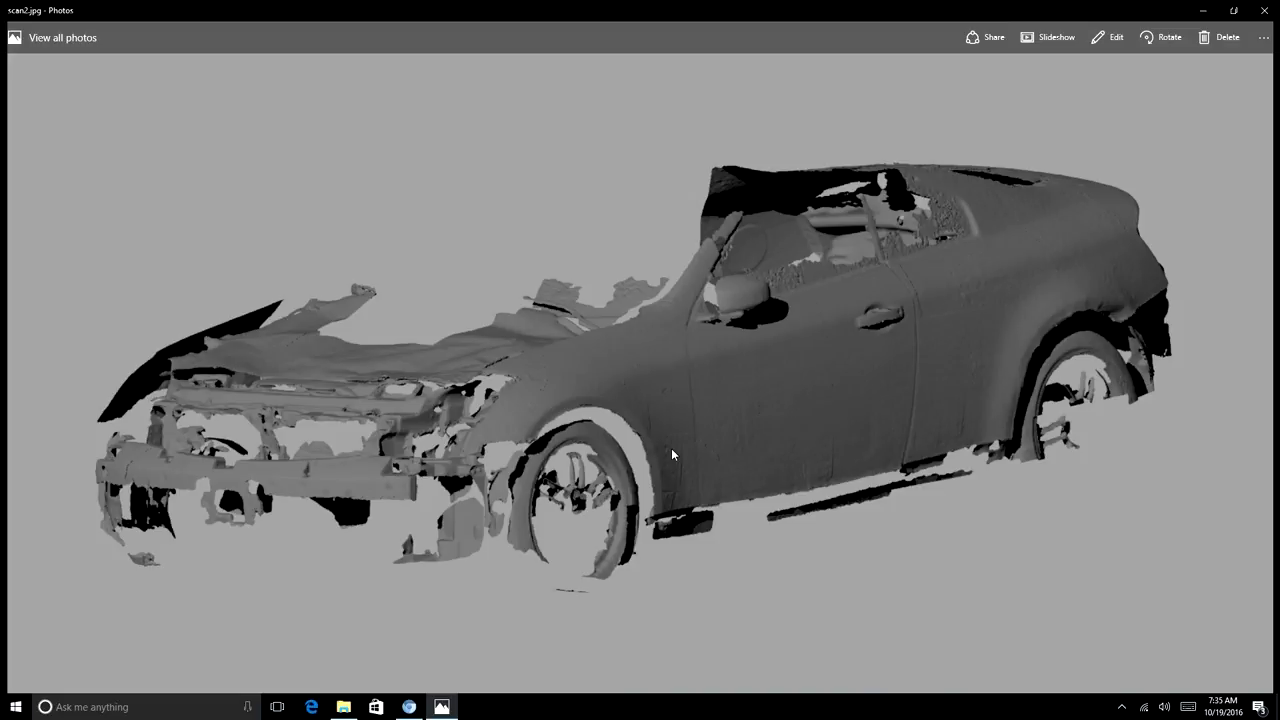
pyautogui.click(1264, 10)
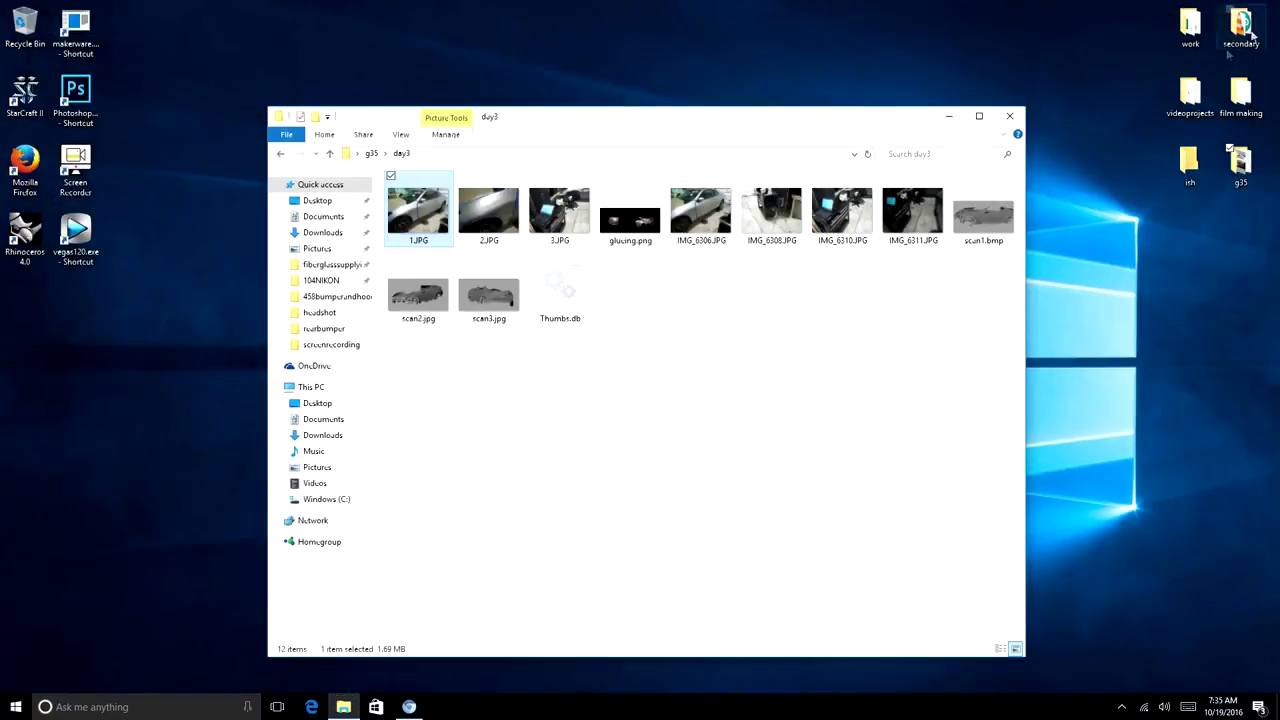
pyautogui.click(890, 330)
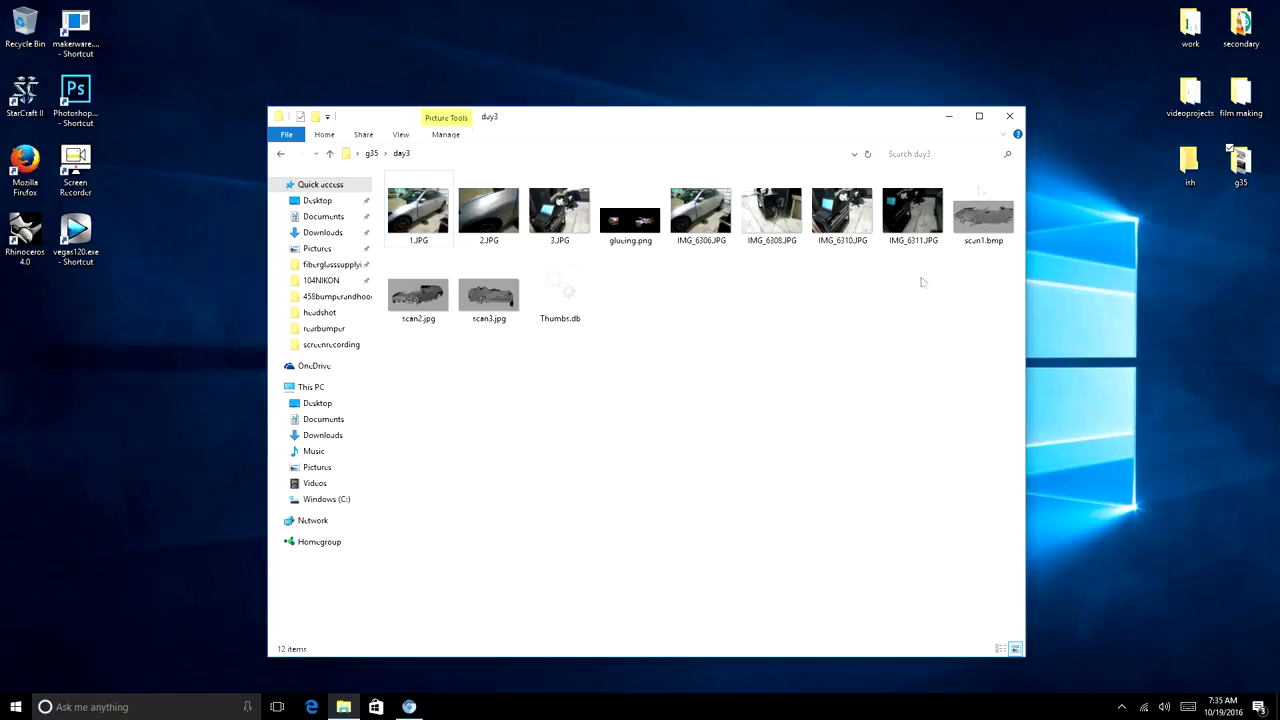
pyautogui.click(1012, 118)
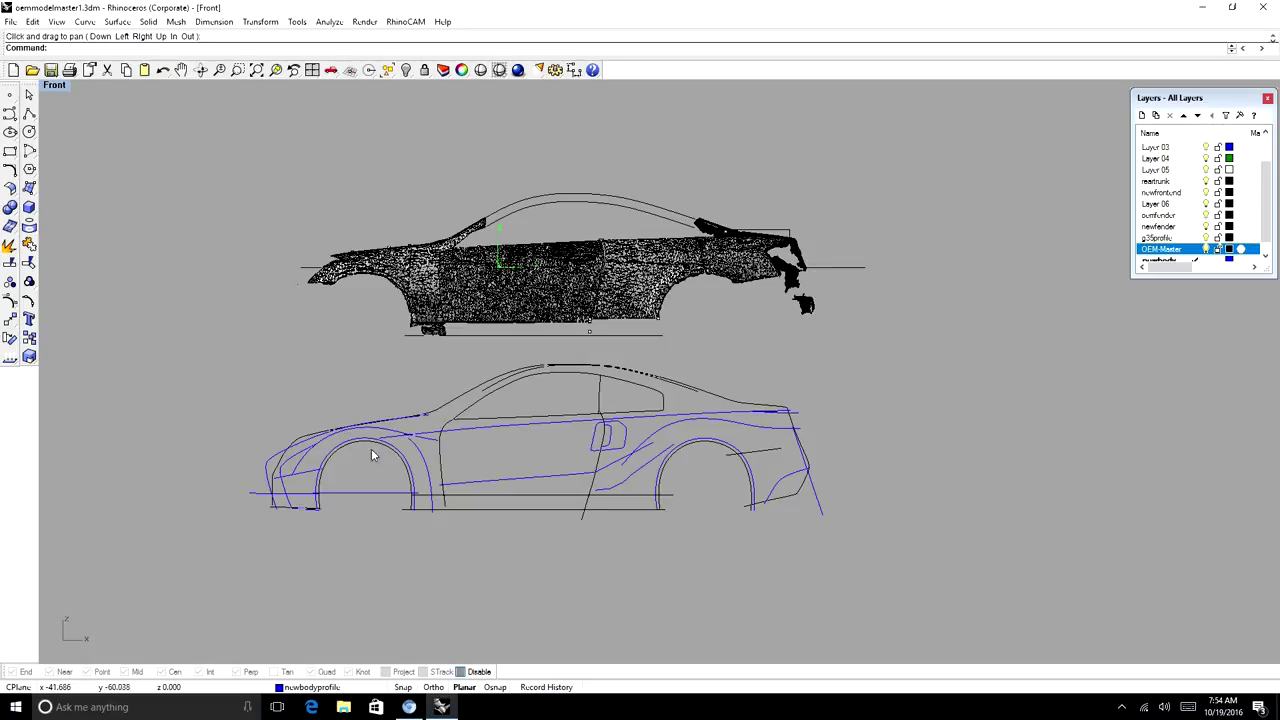
# In Rhinoceros, single out the beltline, rear fender and lower door curves of the car's side profile drawing for review
pyautogui.click(433, 436)
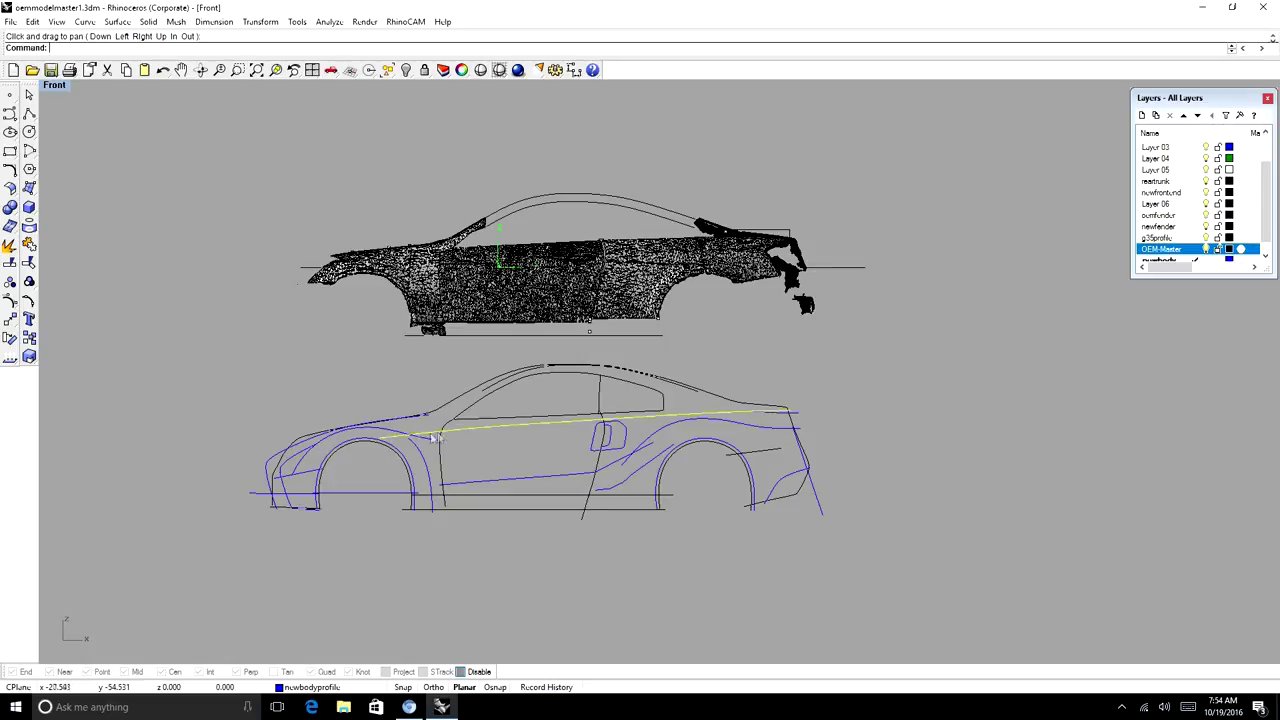
pyautogui.click(594, 445)
pyautogui.click(646, 449)
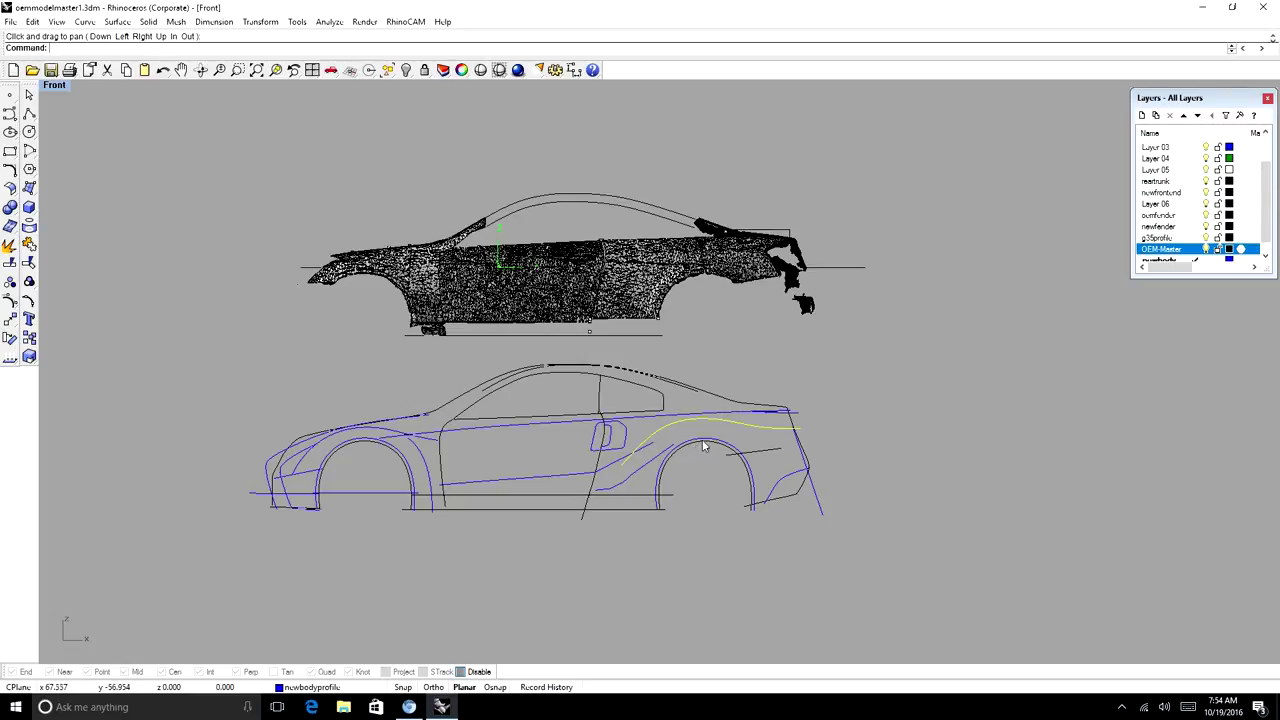
pyautogui.click(706, 441)
pyautogui.click(795, 484)
pyautogui.click(578, 480)
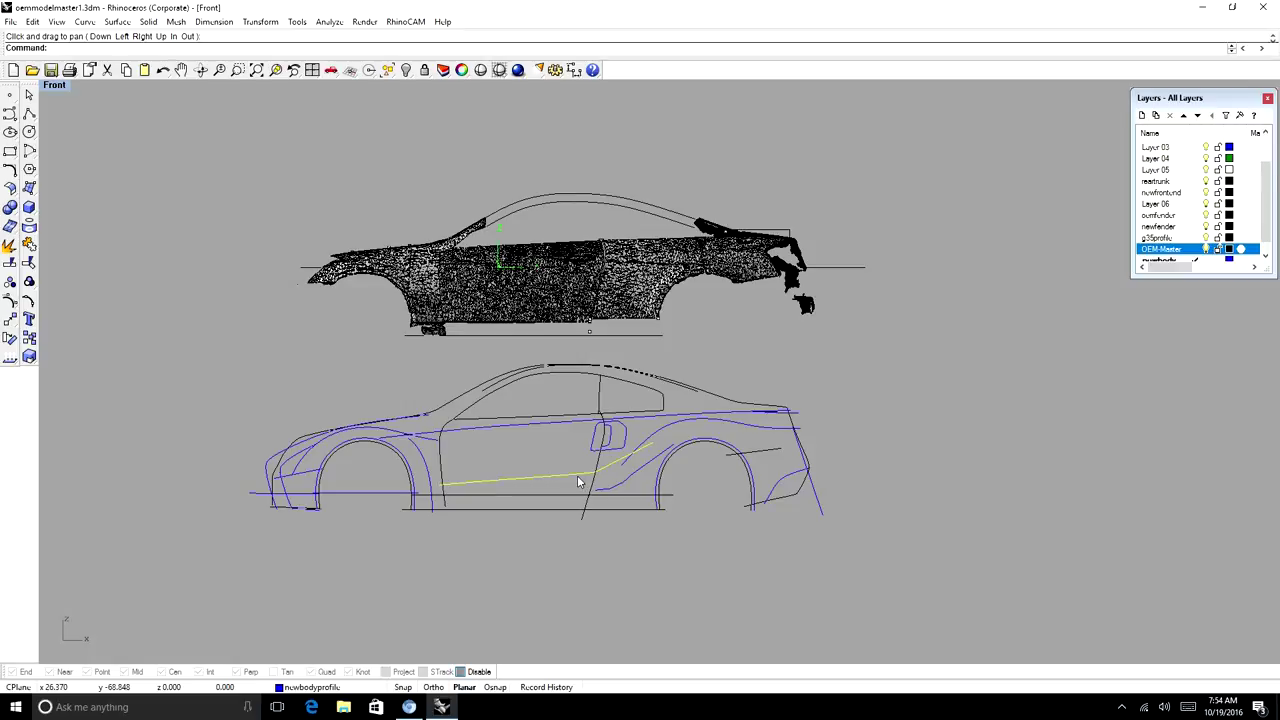
# Examine the wireframe scan and the profile curves from an angle, and restore the front view
pyautogui.click(200, 69)
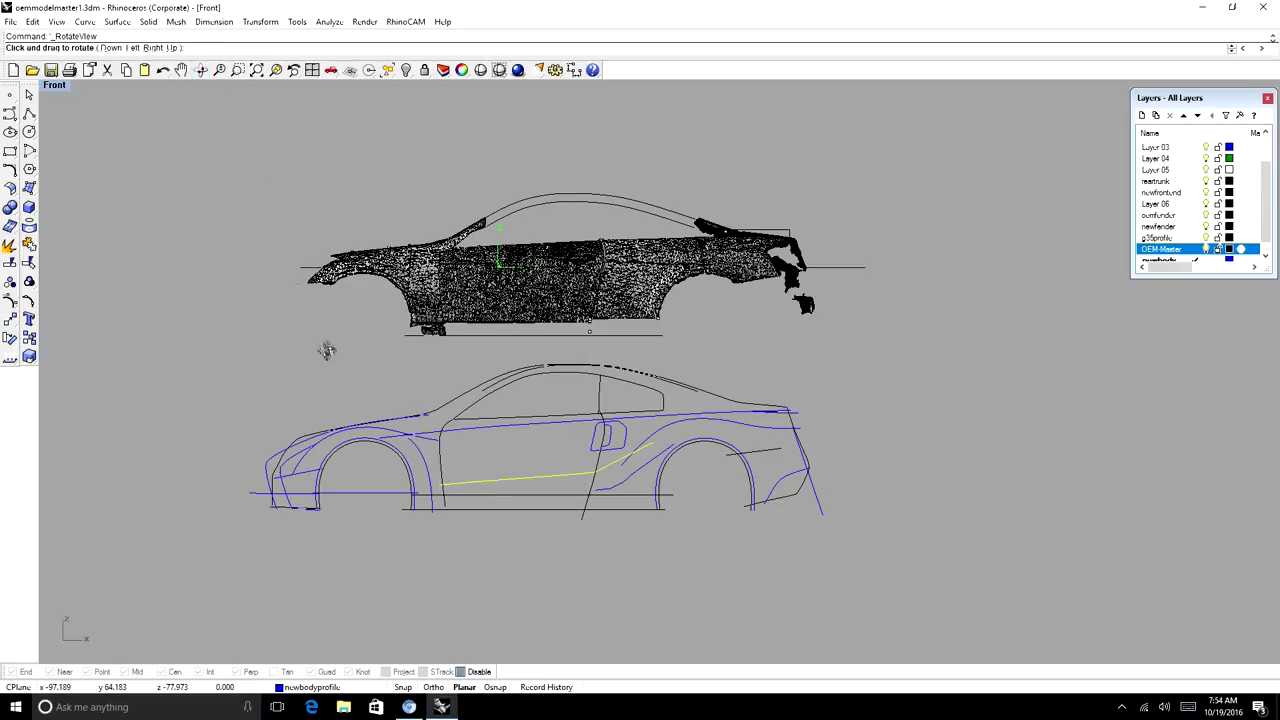
pyautogui.moveTo(323, 346); pyautogui.dragTo(354, 384)
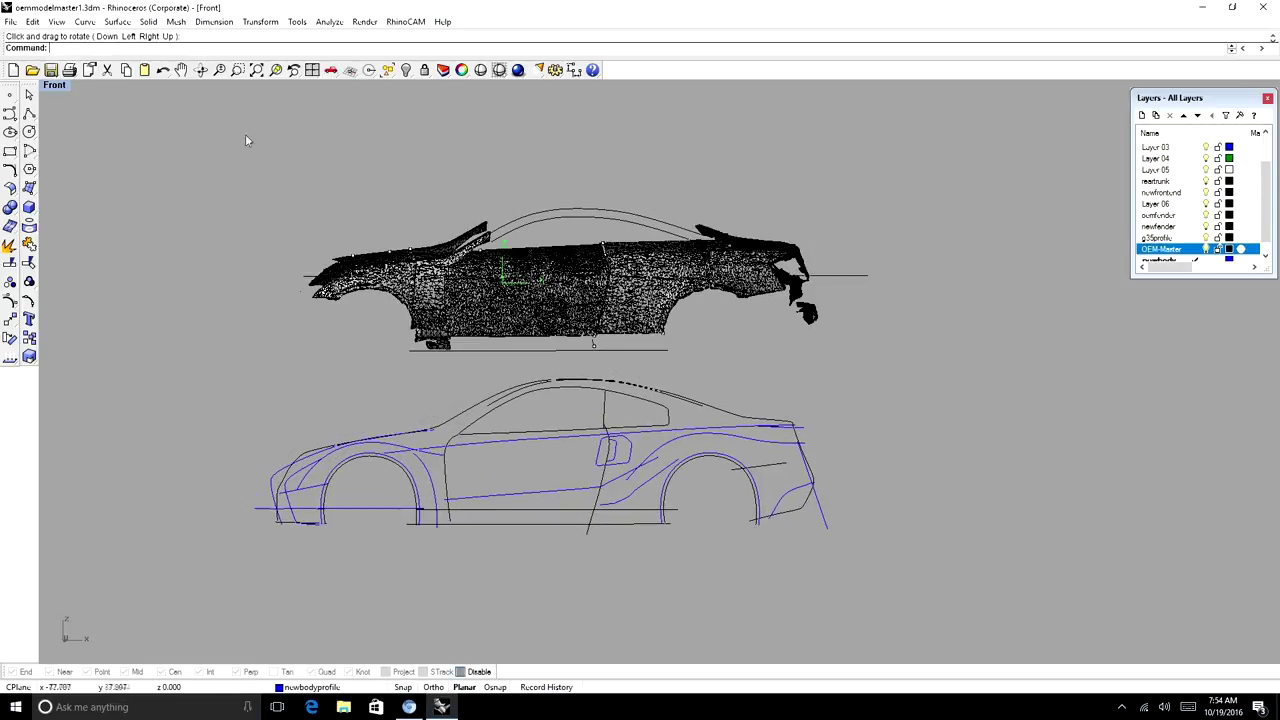
pyautogui.click(200, 69)
pyautogui.moveTo(296, 416); pyautogui.dragTo(337, 414)
pyautogui.press('Return')
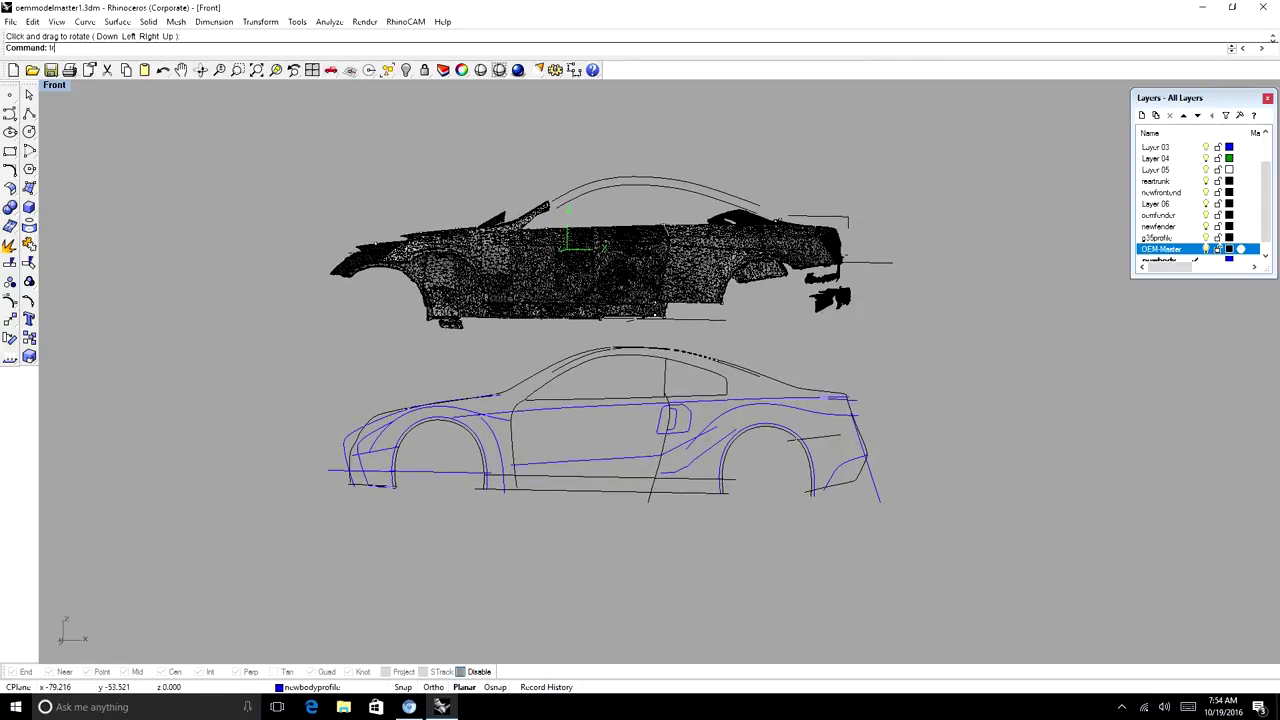
pyautogui.write('front')
pyautogui.press('Return')
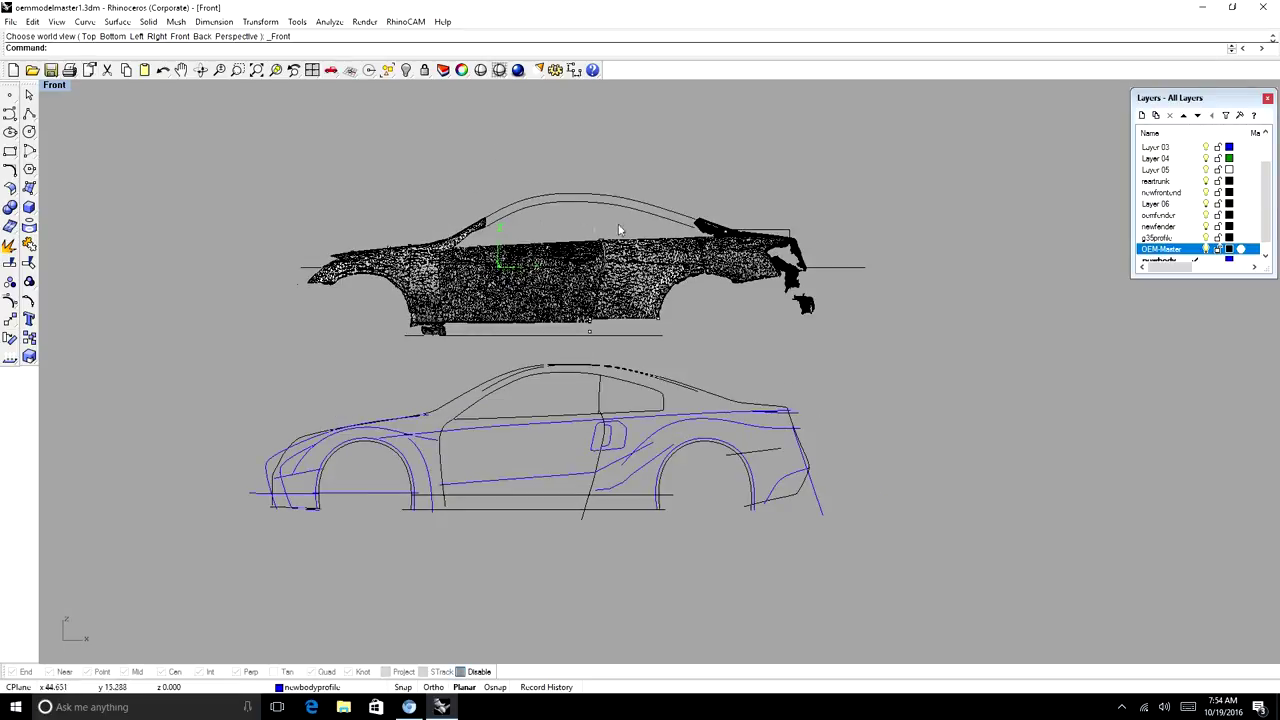
# Inspect the scanned body shell in shaded display from an elevated angle, and restore the front view
pyautogui.click(55, 86)
pyautogui.click(84, 142)
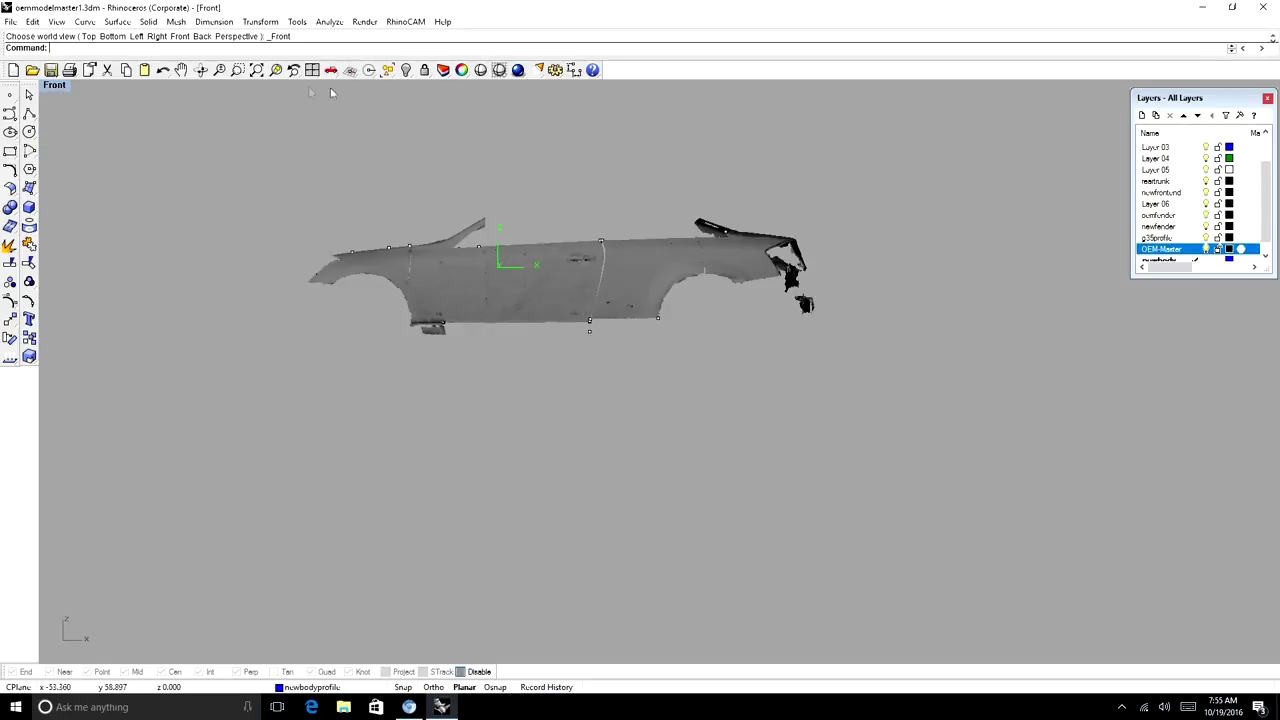
pyautogui.click(200, 69)
pyautogui.moveTo(408, 216); pyautogui.dragTo(441, 335)
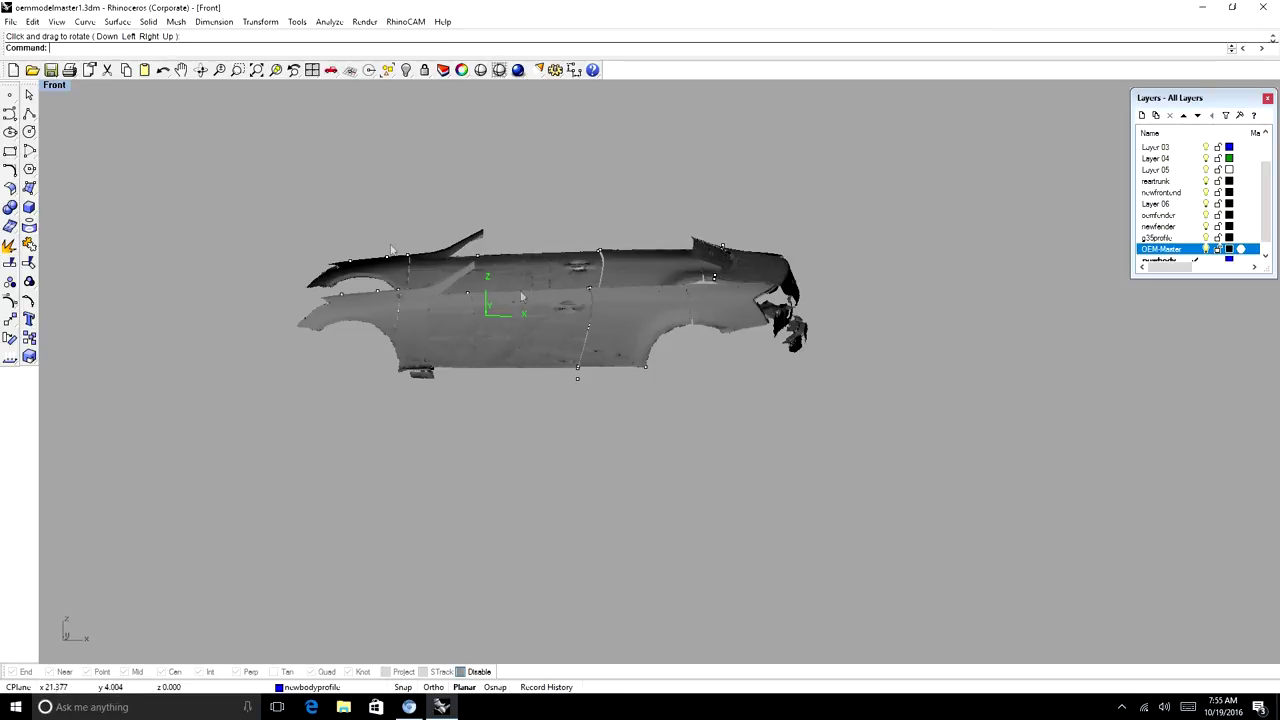
pyautogui.hotkey('ctrl', 'F2')
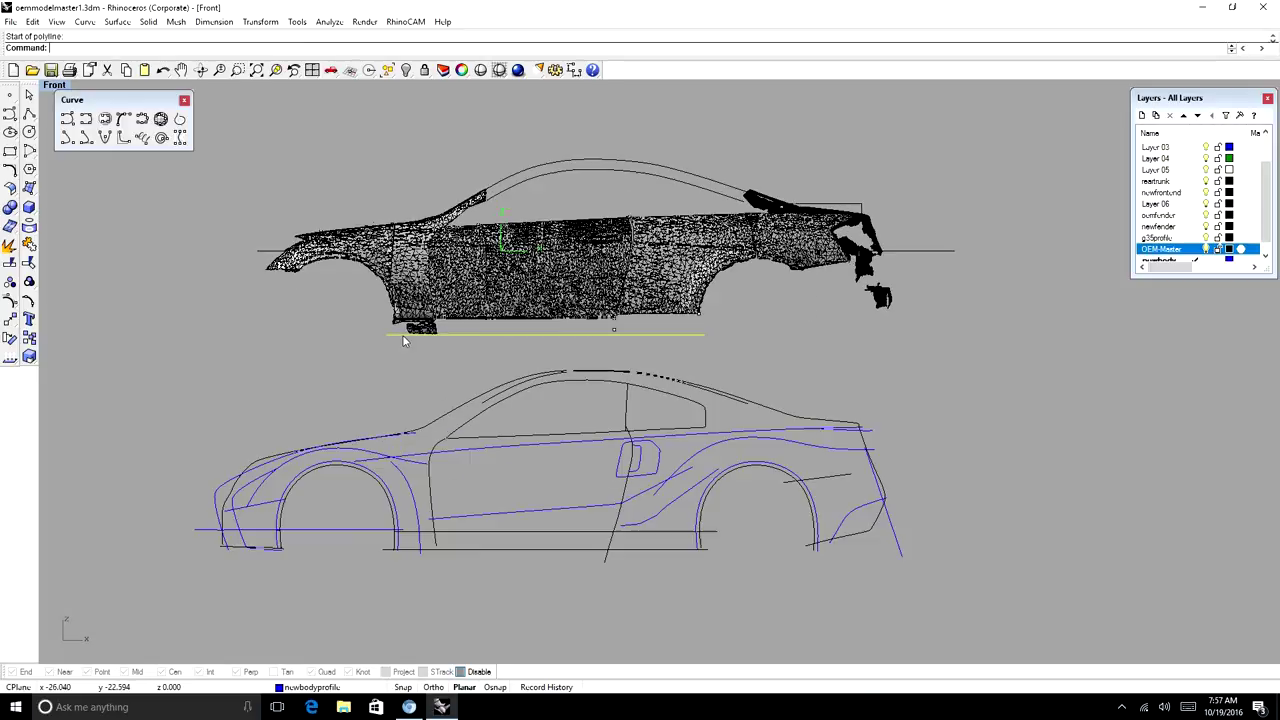
# Lengthen the horizontal ground line beneath the scanned body in both directions, past the car's front and rear ends
pyautogui.press('F10')
pyautogui.moveTo(386, 336); pyautogui.dragTo(206, 335)
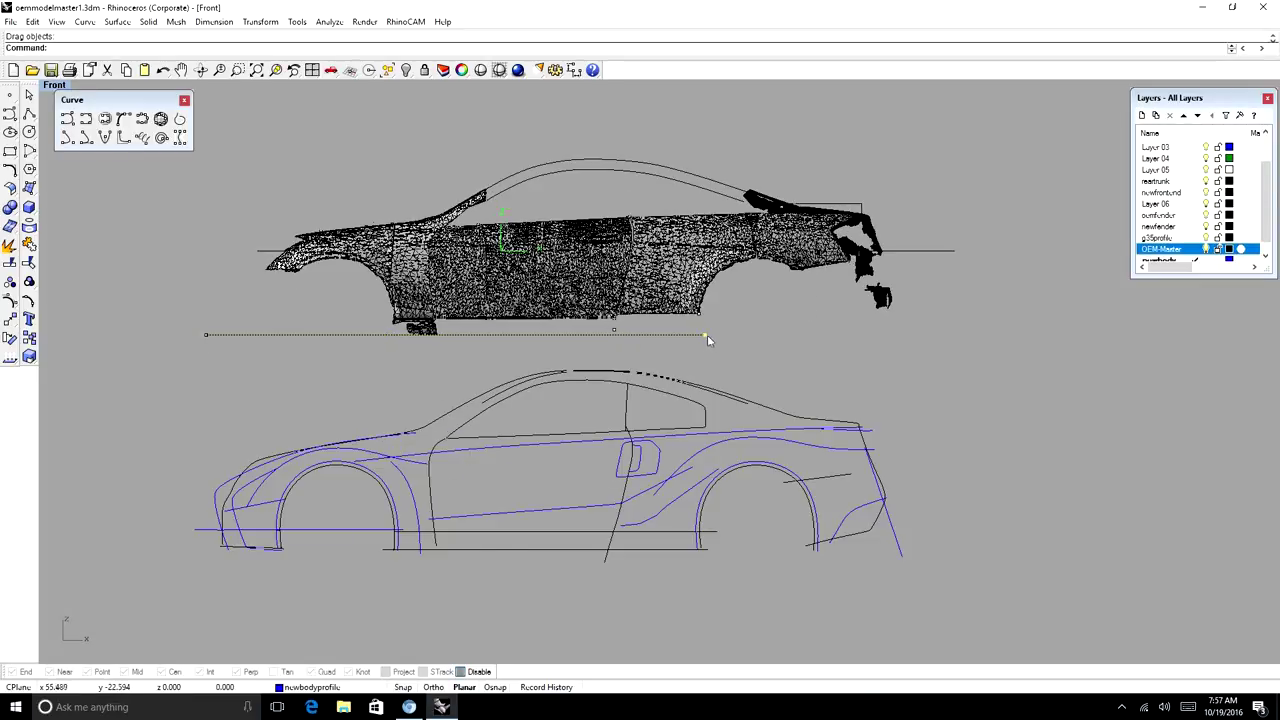
pyautogui.moveTo(706, 335); pyautogui.dragTo(929, 335)
pyautogui.press('F11')
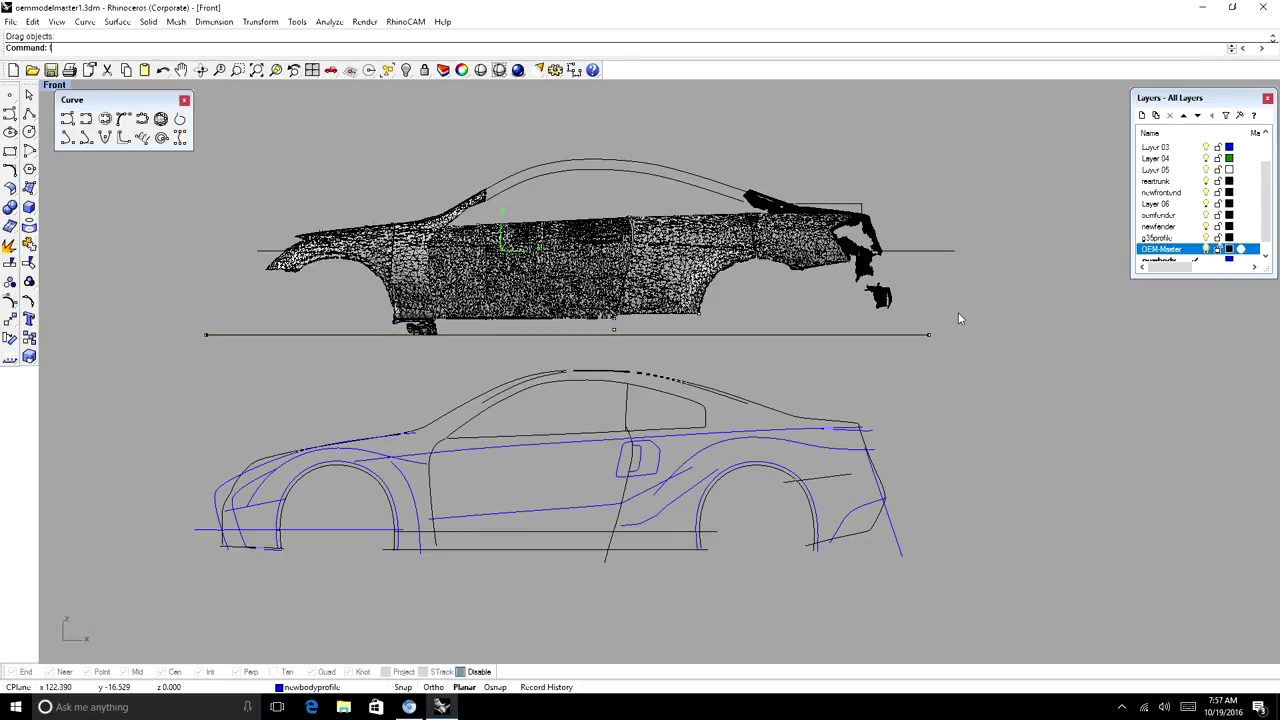
# Hide all curves of the side profile drawing below the scanned body
pyautogui.moveTo(885, 385)
pyautogui.mouseDown()
pyautogui.moveTo(458, 479)
pyautogui.moveTo(160, 590)
pyautogui.mouseUp()
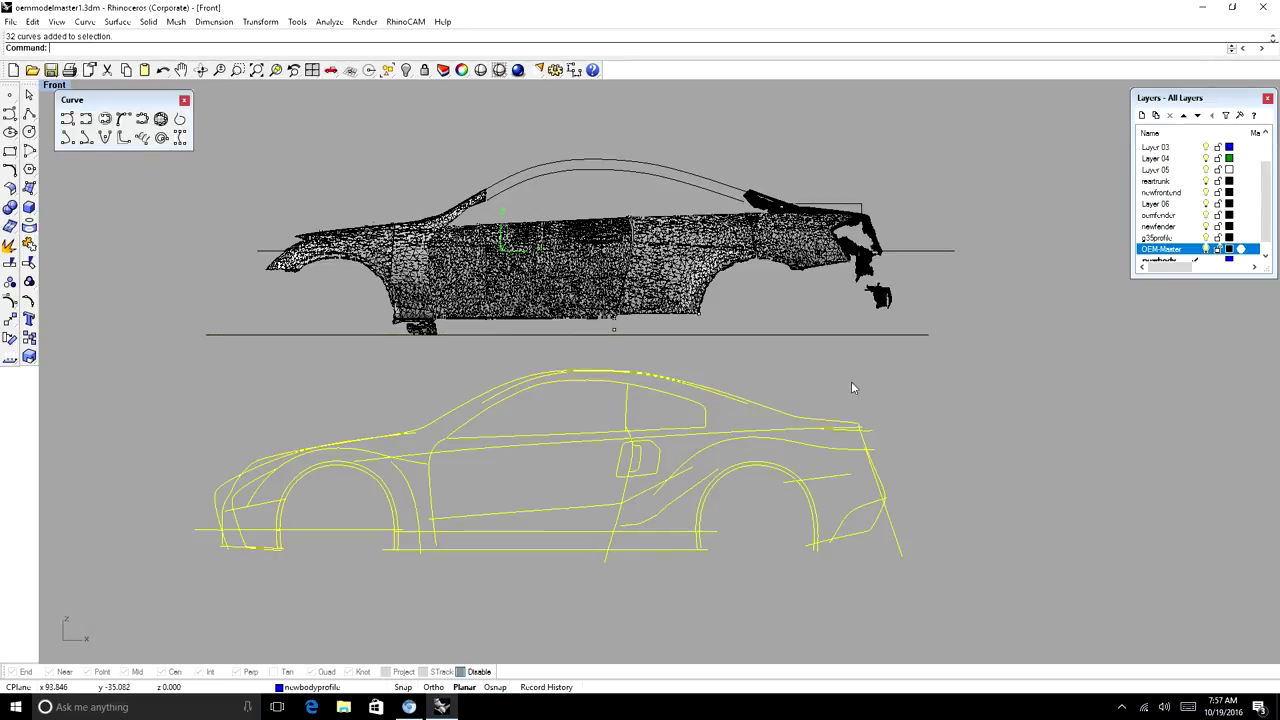
pyautogui.write('Hide')
pyautogui.press('Return')
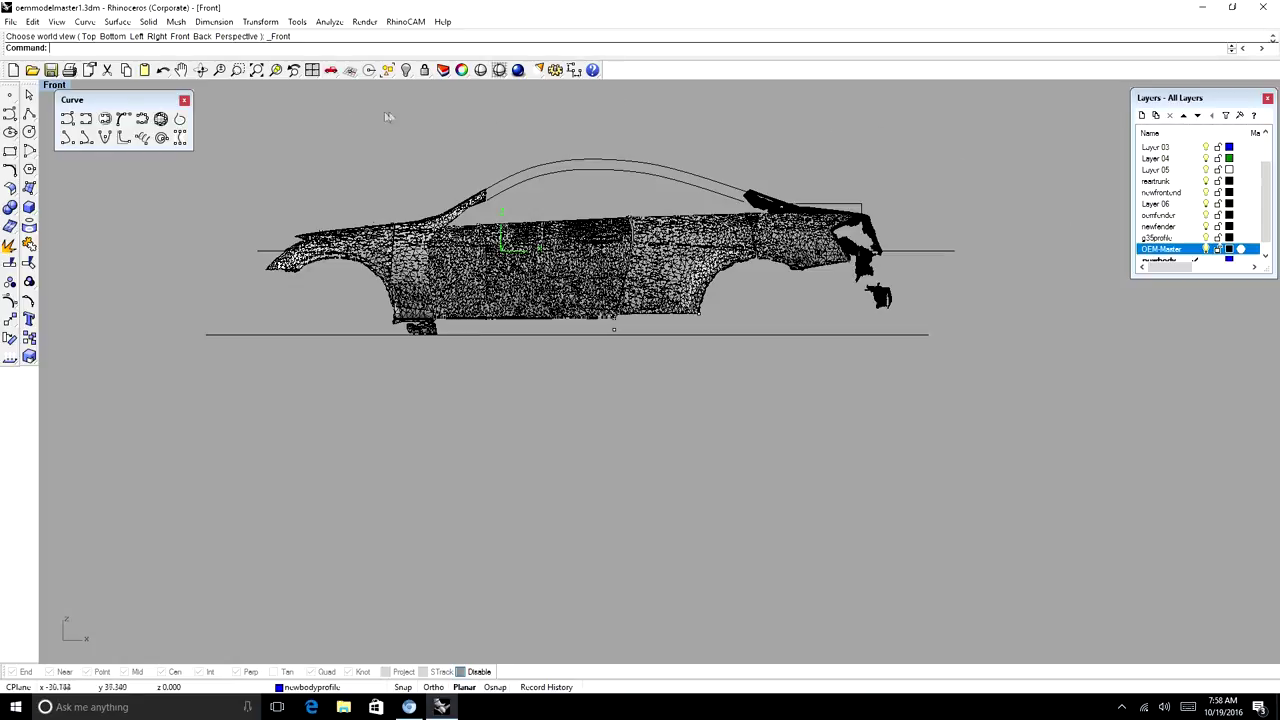
# Draw a circle on the front wheel arch of the scan and scale it up slightly from the arch's rear lower edge
pyautogui.click(29, 131)
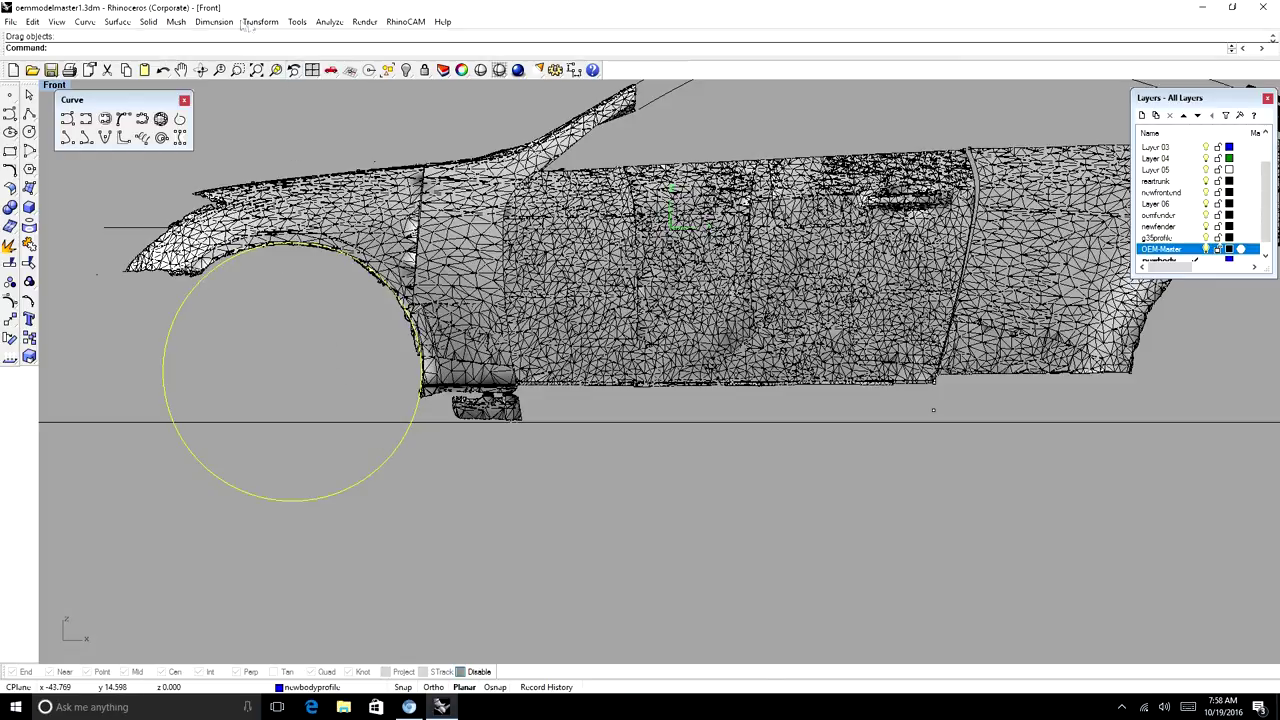
pyautogui.click(260, 21)
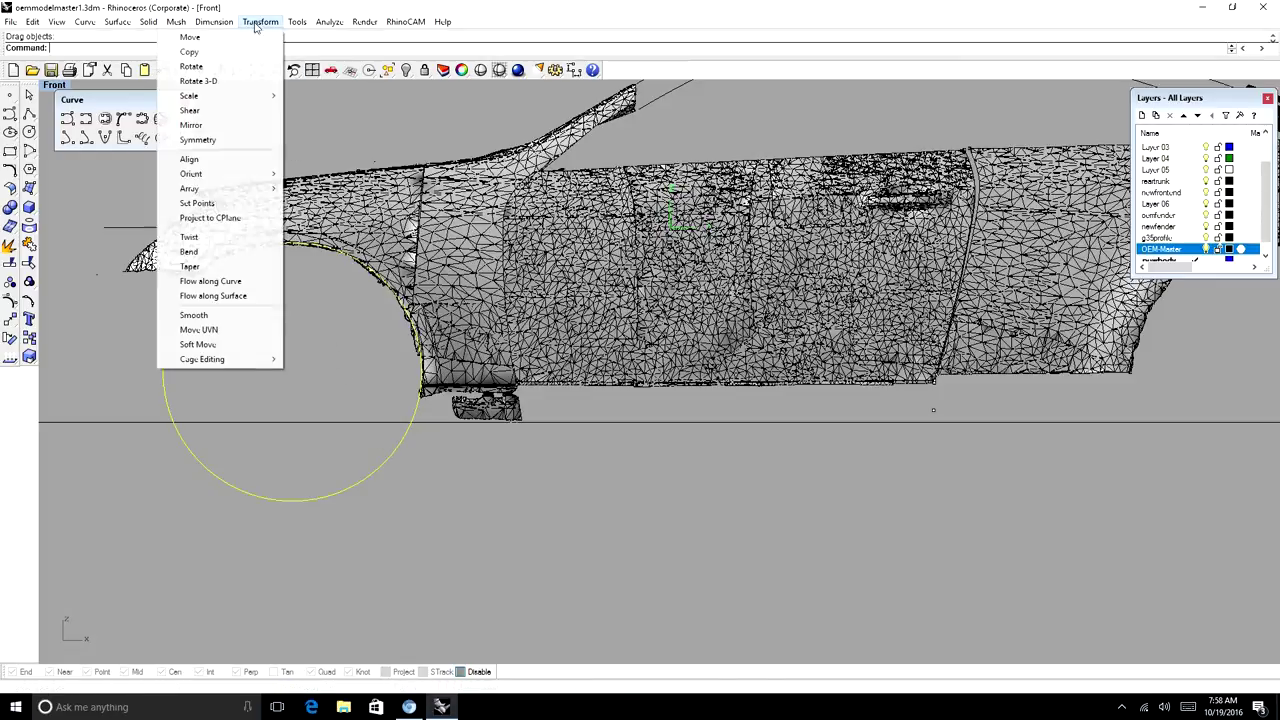
pyautogui.moveTo(249, 97)
pyautogui.click(60, 93)
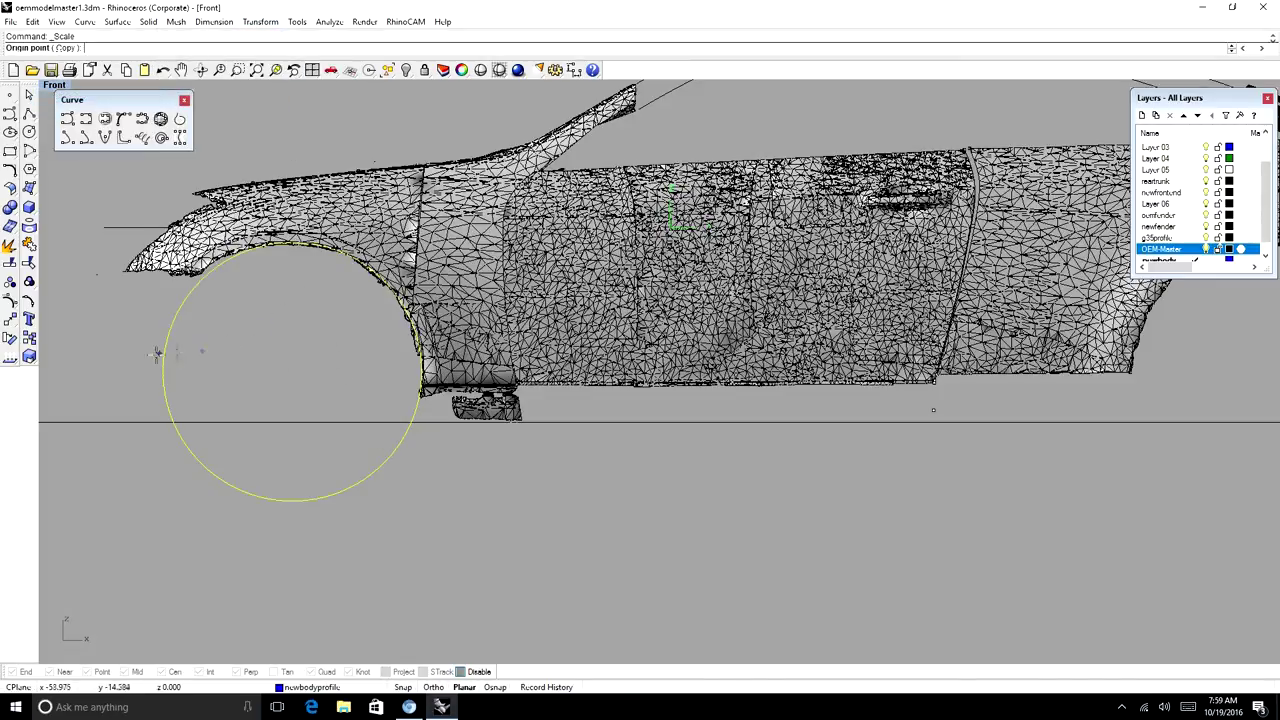
pyautogui.press('Escape')
pyautogui.rightClick(430, 387)
pyautogui.click(418, 394)
pyautogui.click(418, 393)
pyautogui.click(158, 380)
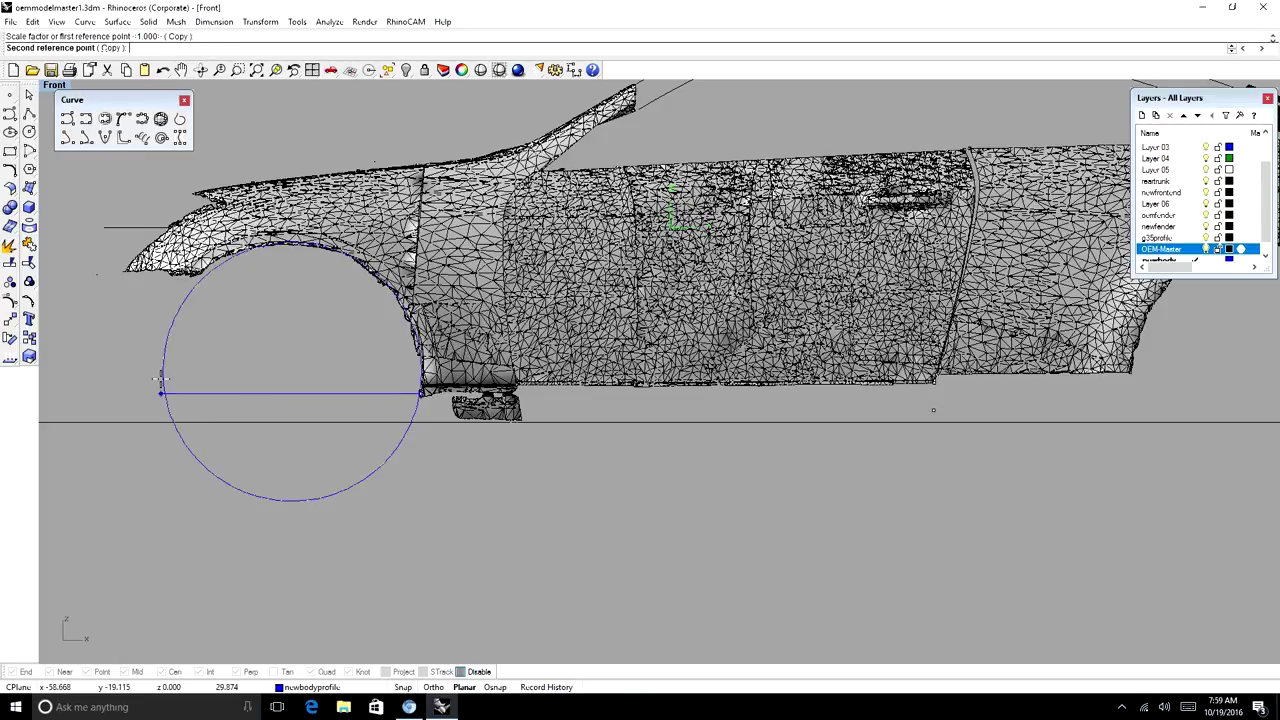
pyautogui.click(153, 381)
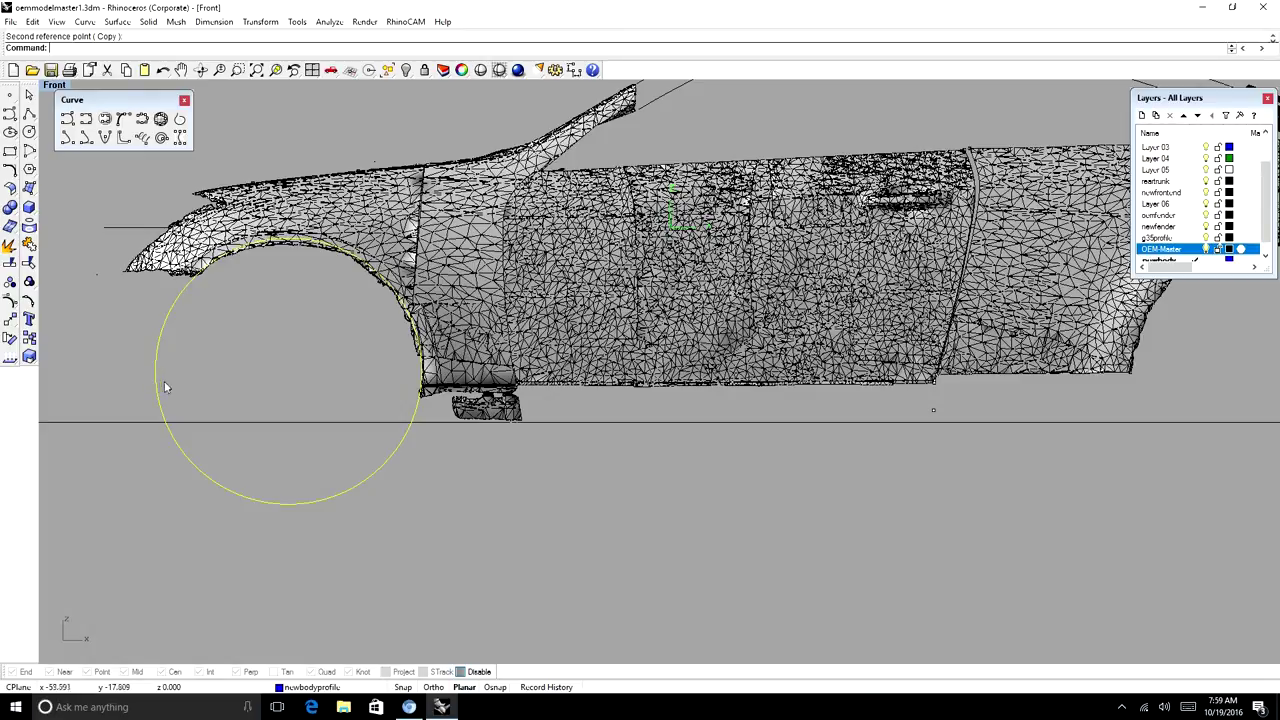
# Nudge the wheel arch circle slightly downward to line it up with the front fender opening
pyautogui.click(284, 337)
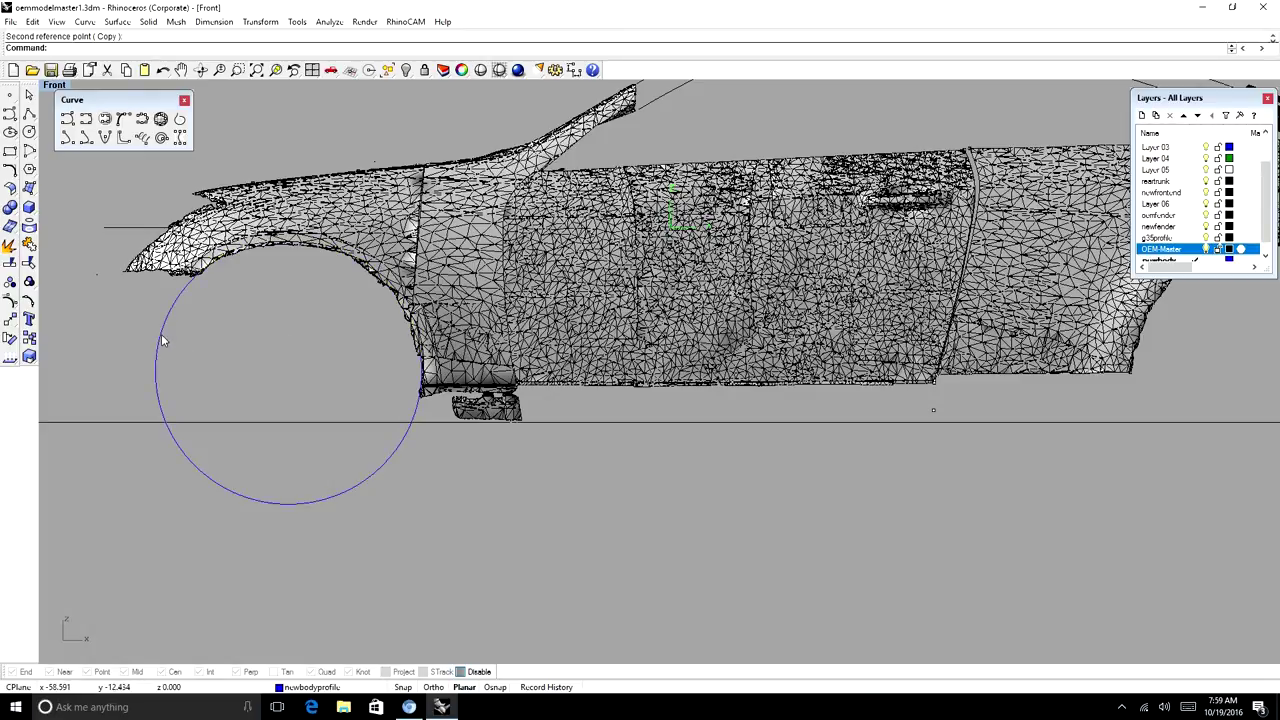
pyautogui.moveTo(163, 334); pyautogui.dragTo(163, 340)
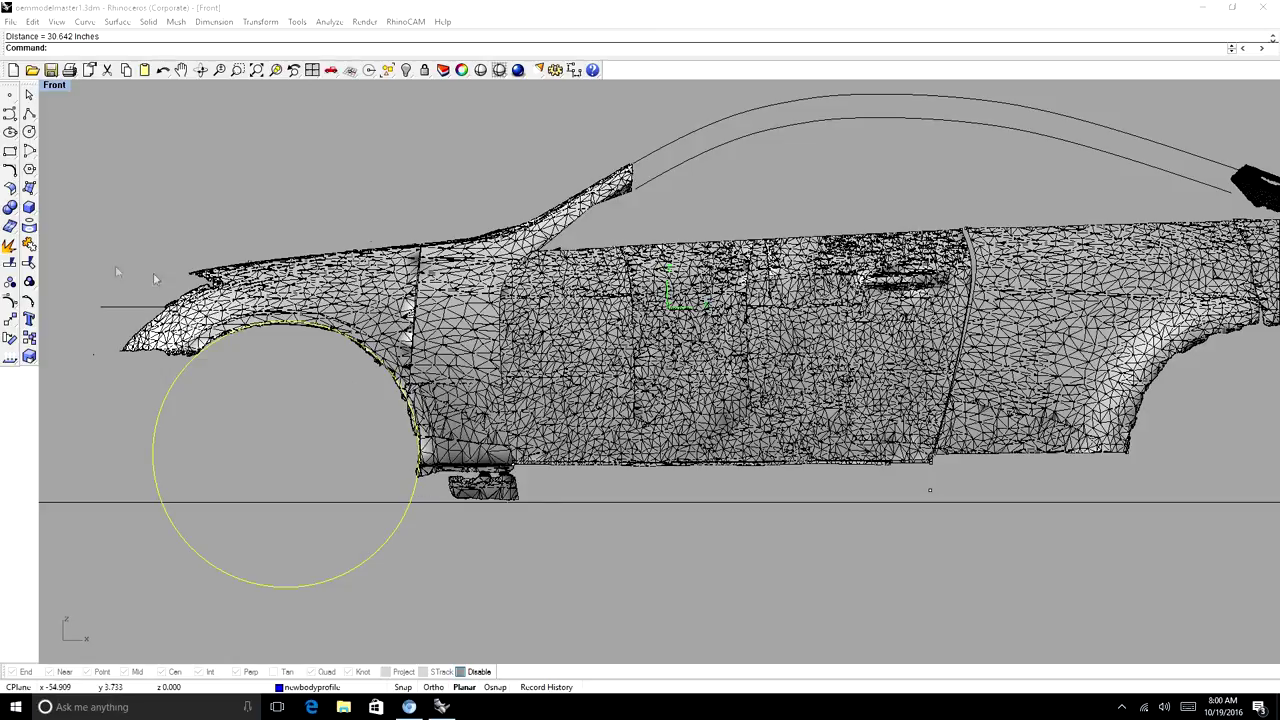
pyautogui.click(148, 55)
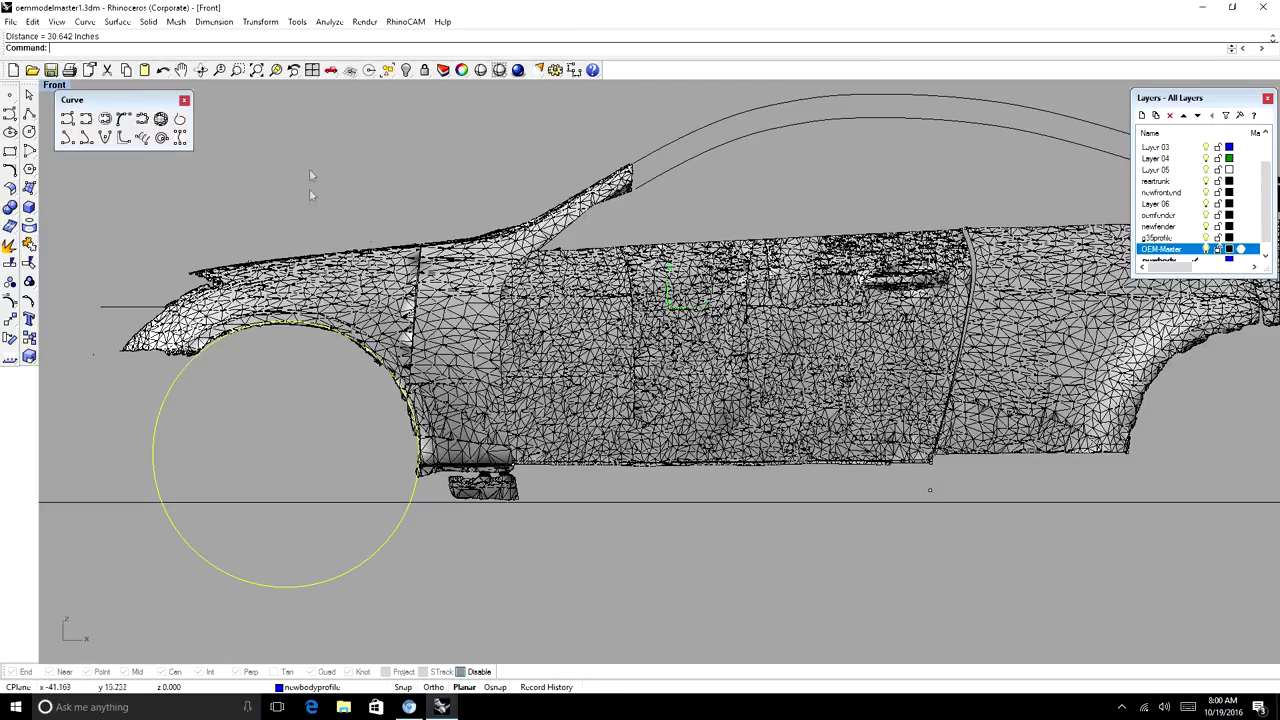
# Offset the front wheel arch circle outward by 1.25 inches
pyautogui.write('Offset')
pyautogui.press('Return')
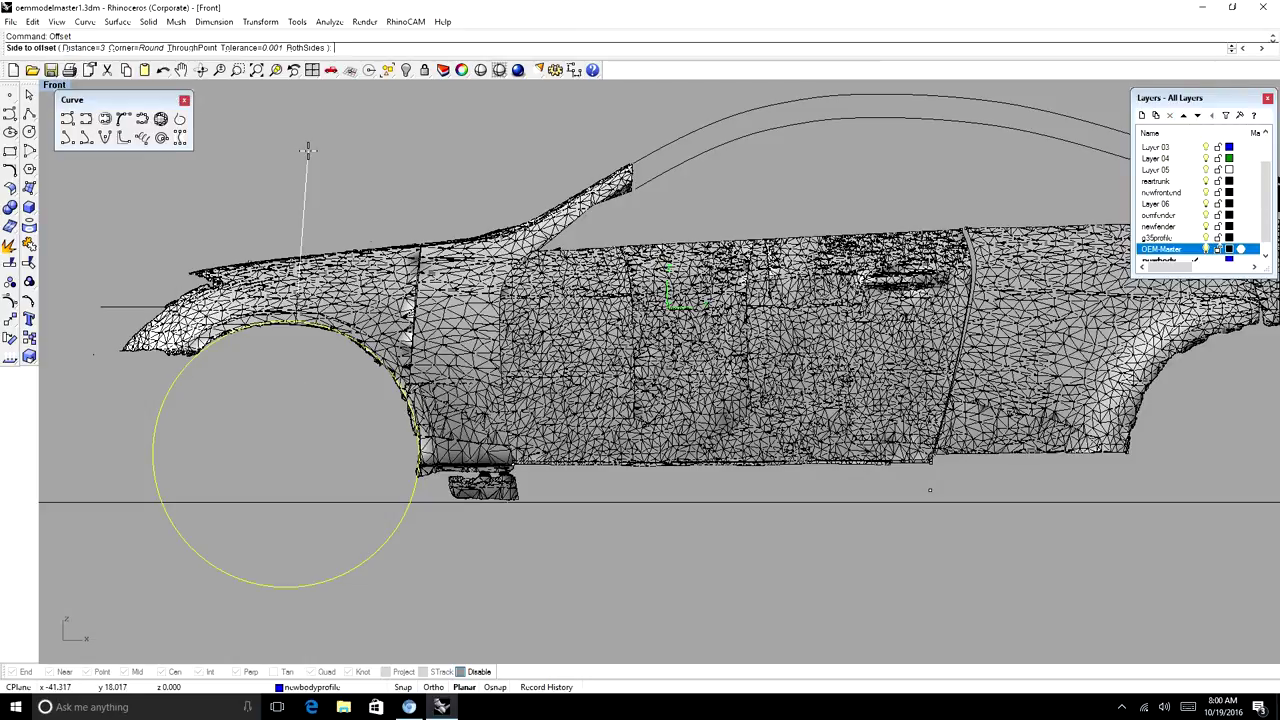
pyautogui.click(88, 48)
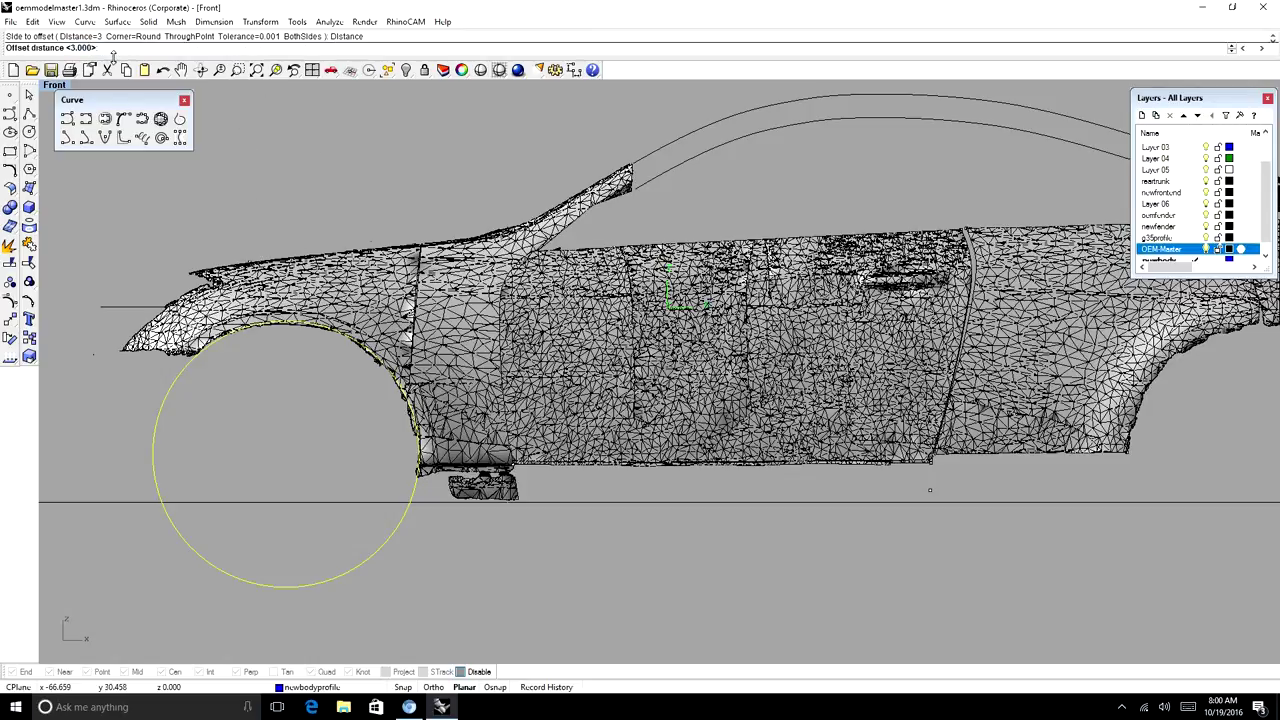
pyautogui.write('1.25')
pyautogui.press('Return')
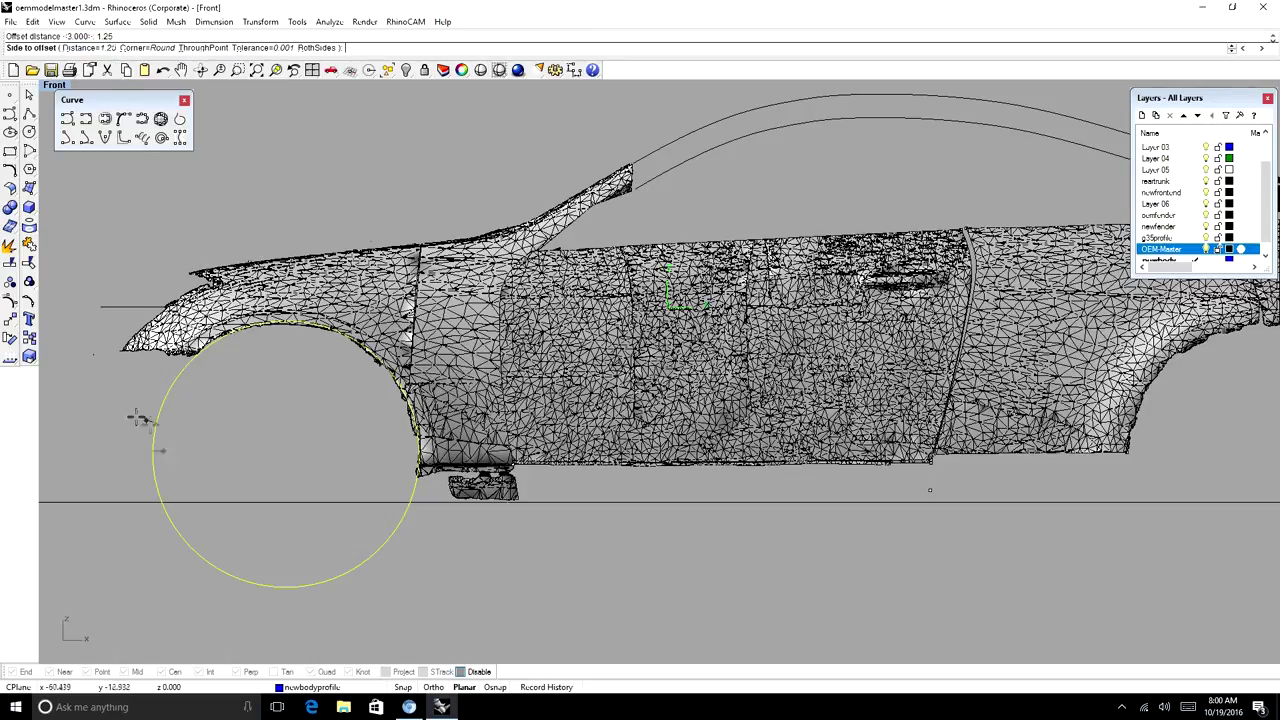
pyautogui.click(118, 406)
pyautogui.click(146, 423)
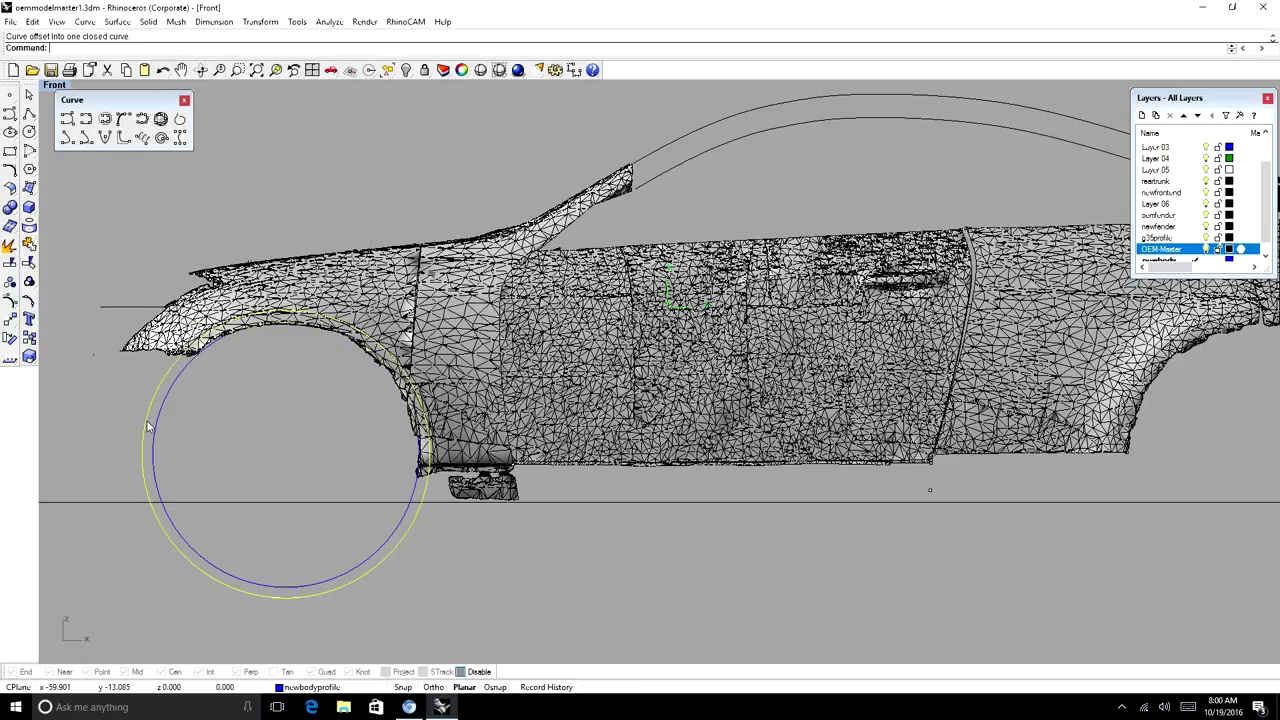
# Move both front wheel arch circles 3 inches outward from the side of the scanned body, working in the top view
pyautogui.hotkey('ctrl', 'F1')
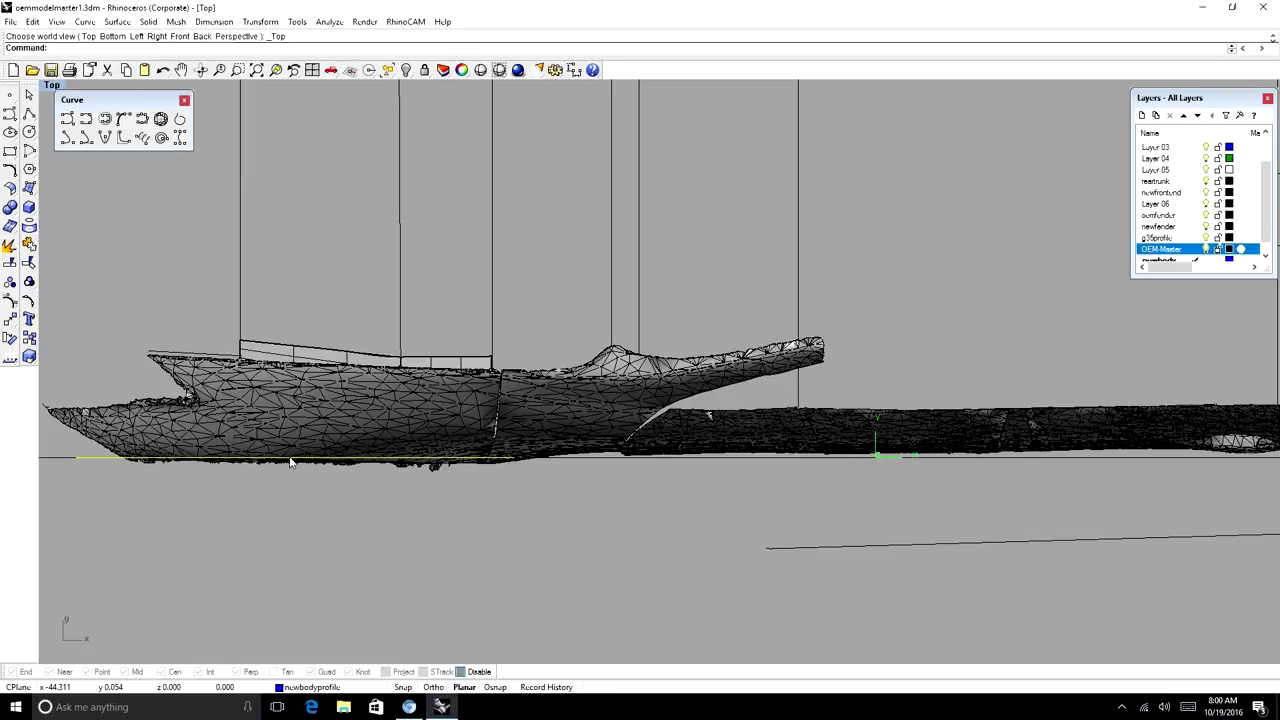
pyautogui.write('move')
pyautogui.press('Return')
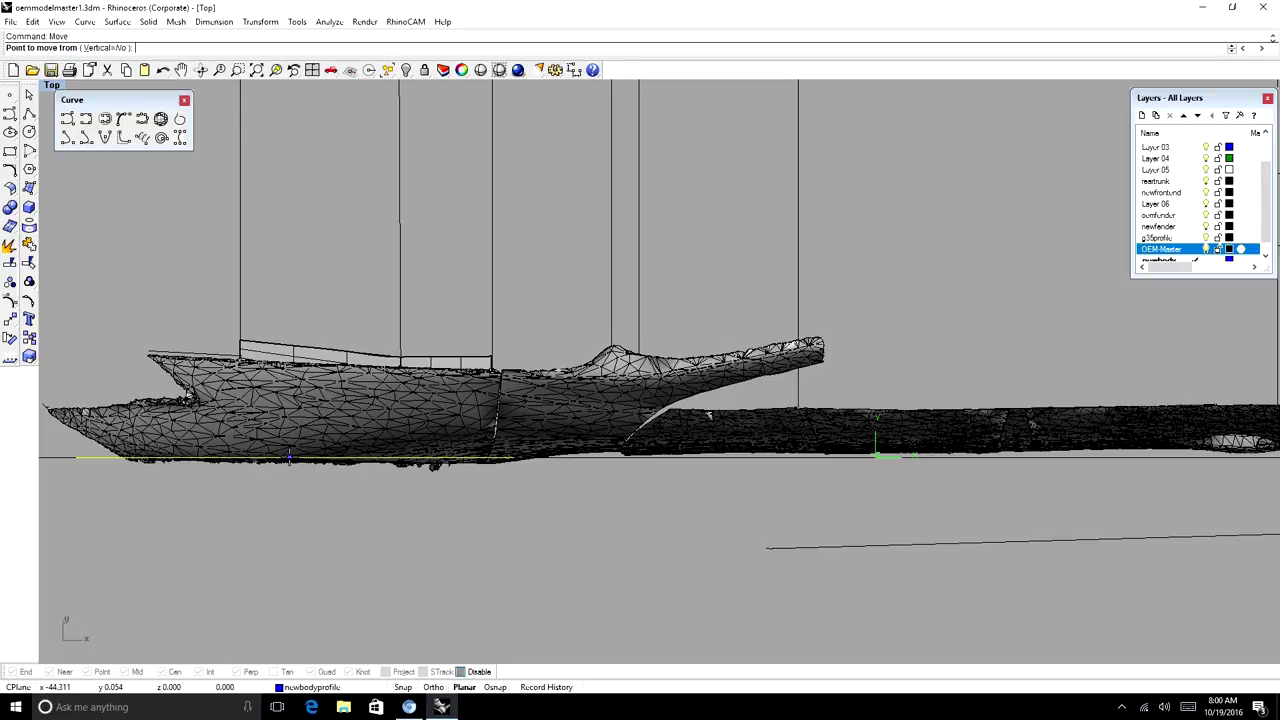
pyautogui.click(292, 458)
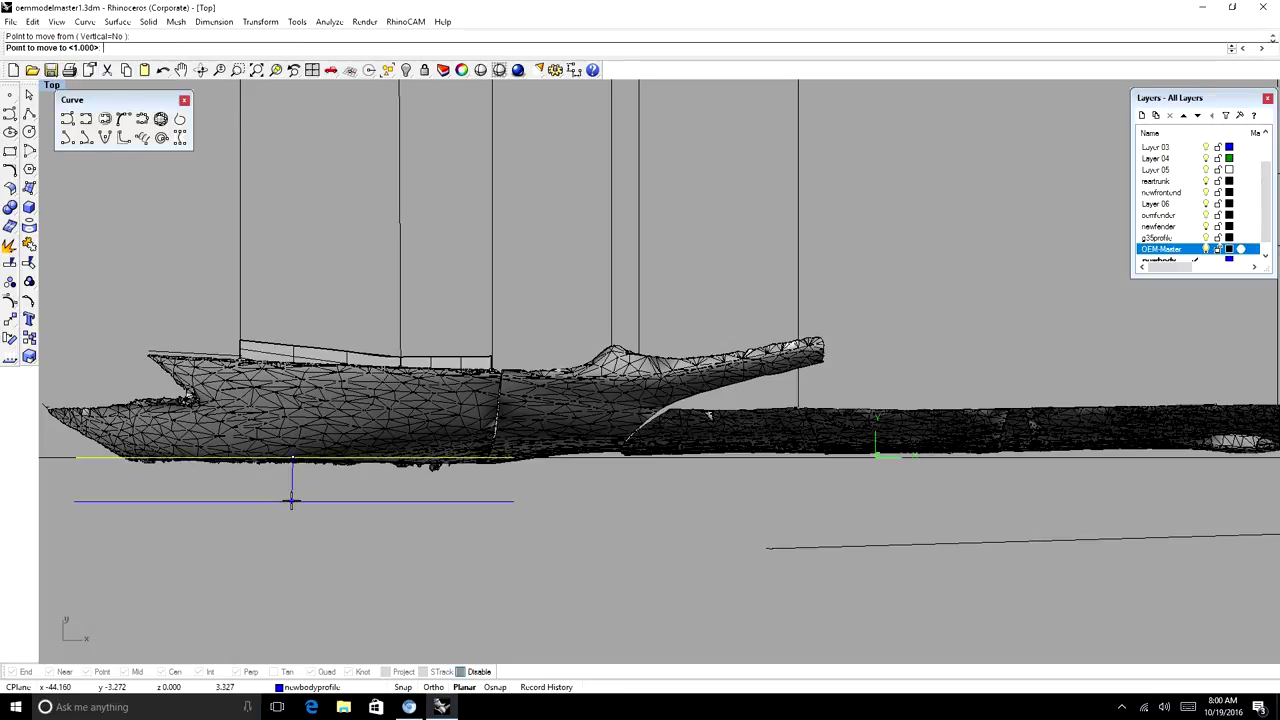
pyautogui.write('3')
pyautogui.press('Return')
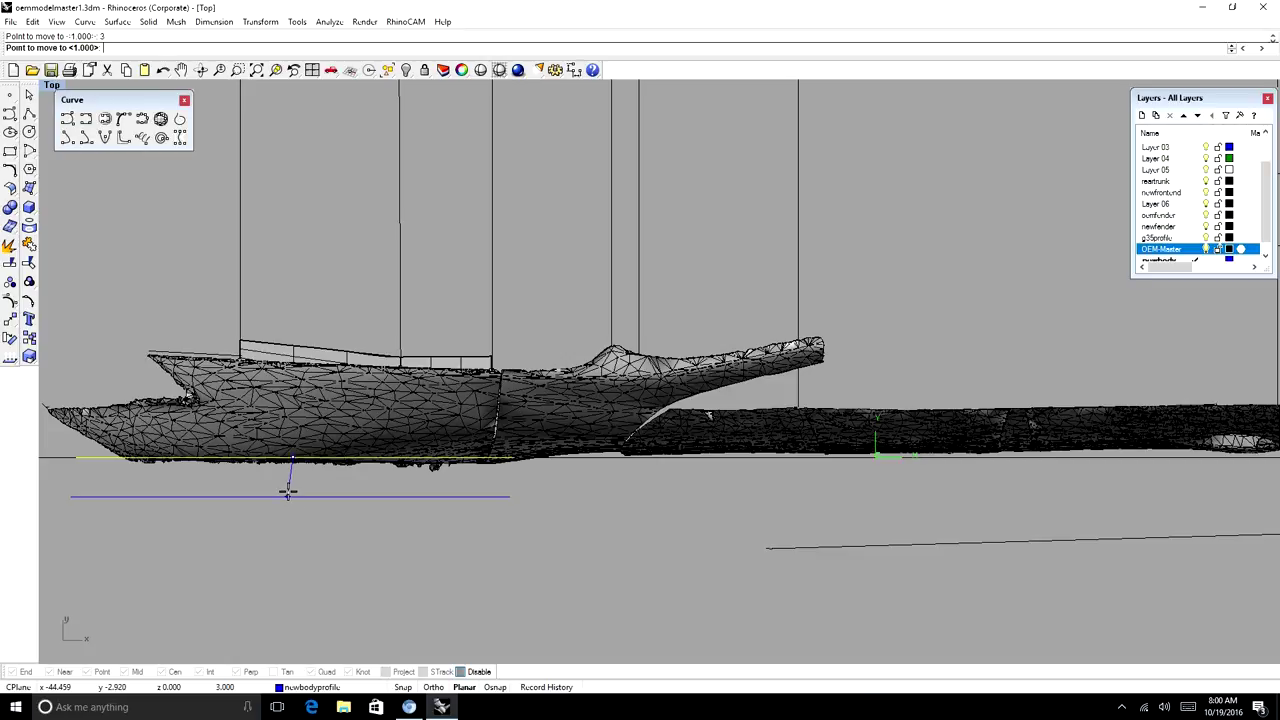
pyautogui.click(285, 573)
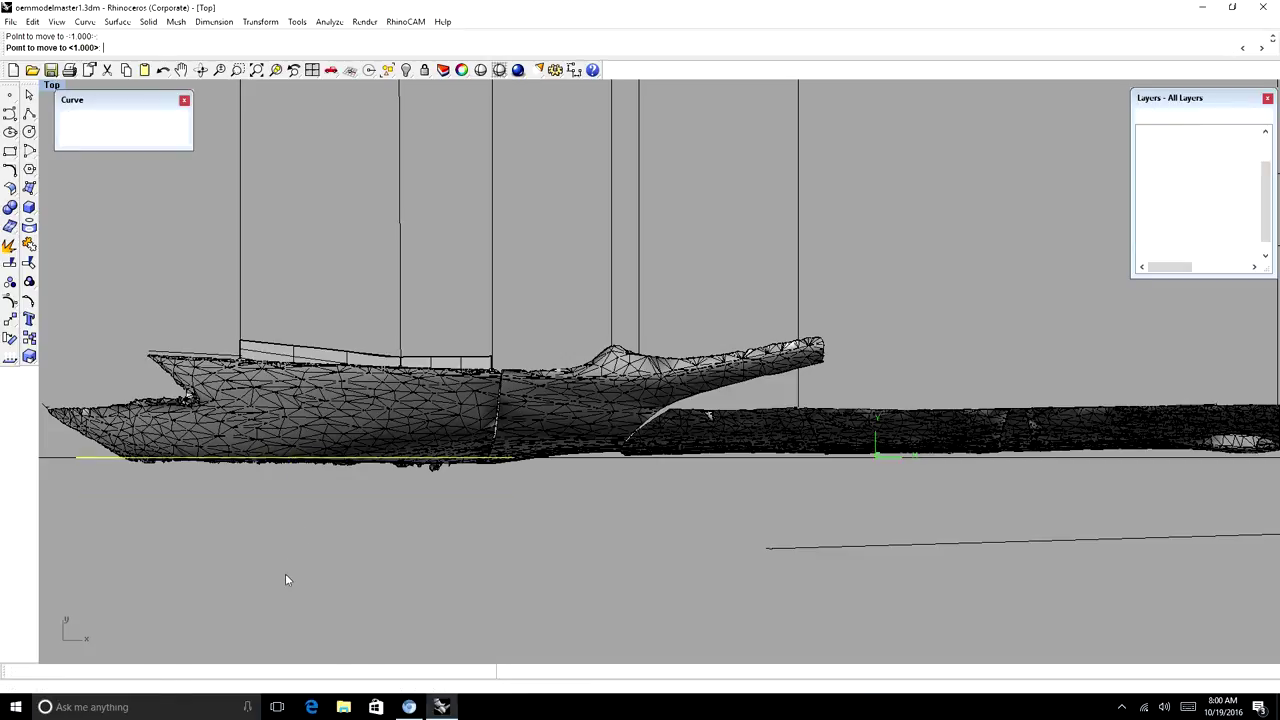
# Examine the position of the two wheel arch circles relative to the front fender from several angles, ending in the front view
pyautogui.click(200, 69)
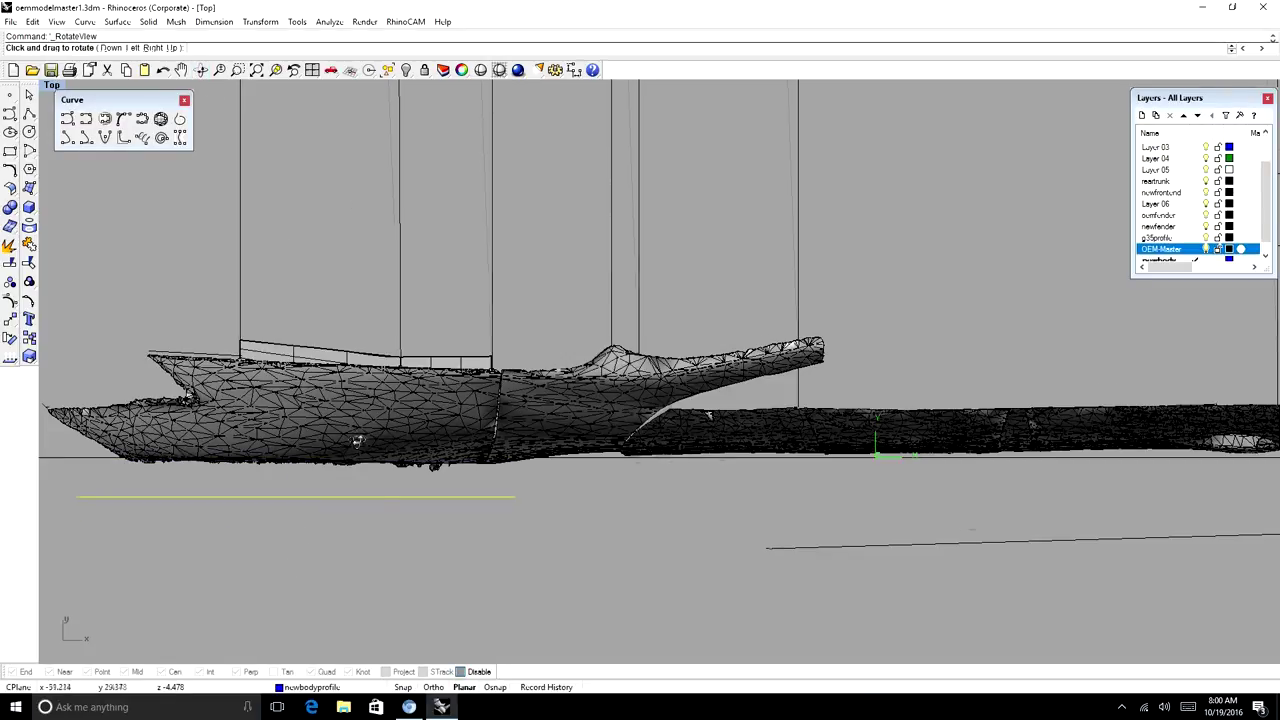
pyautogui.moveTo(276, 242); pyautogui.dragTo(290, 275)
pyautogui.moveTo(586, 86); pyautogui.dragTo(350, 286)
pyautogui.write('trint')
pyautogui.press('Return')
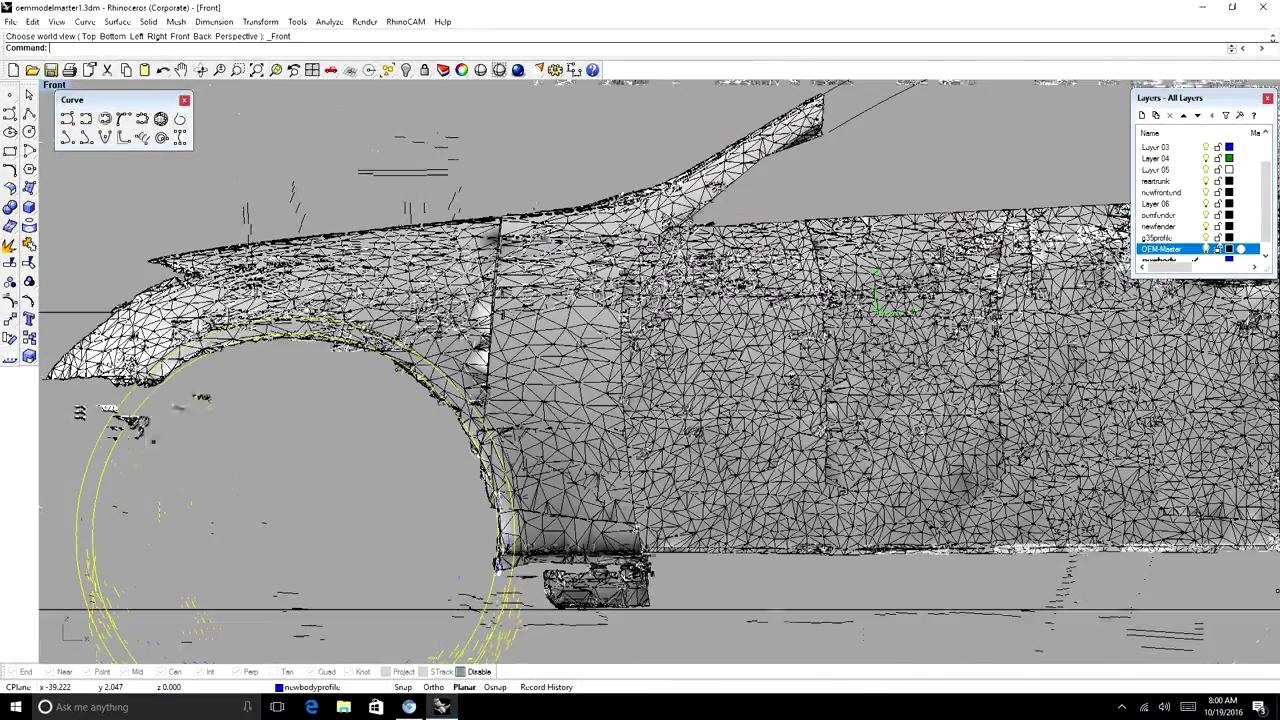
pyautogui.scroll(-10, 370, 348)
pyautogui.scroll(2, 337, 356)
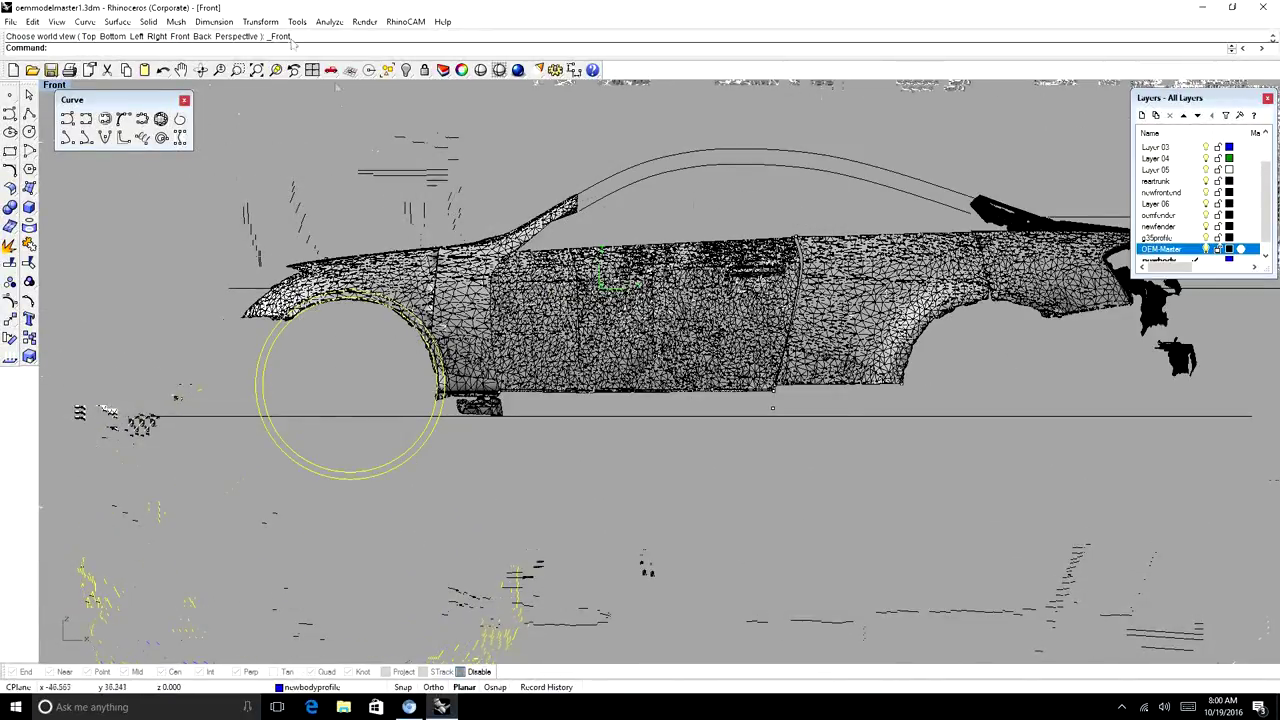
pyautogui.click(201, 70)
pyautogui.moveTo(680, 315); pyautogui.dragTo(423, 370)
pyautogui.write('front')
pyautogui.press('Return')
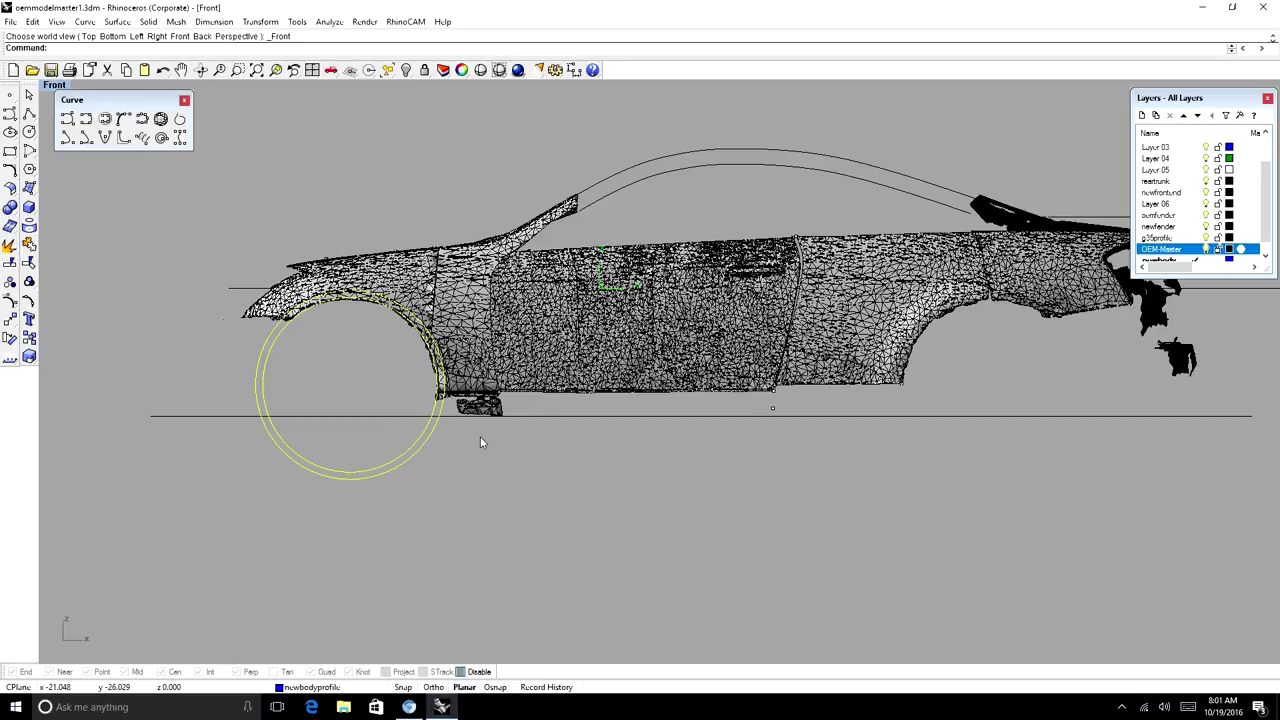
# Copy both wheel arch circles to the rear wheel and nudge the copies slightly forward to fit the rear fender opening
pyautogui.hotkey('ctrl', 'v')
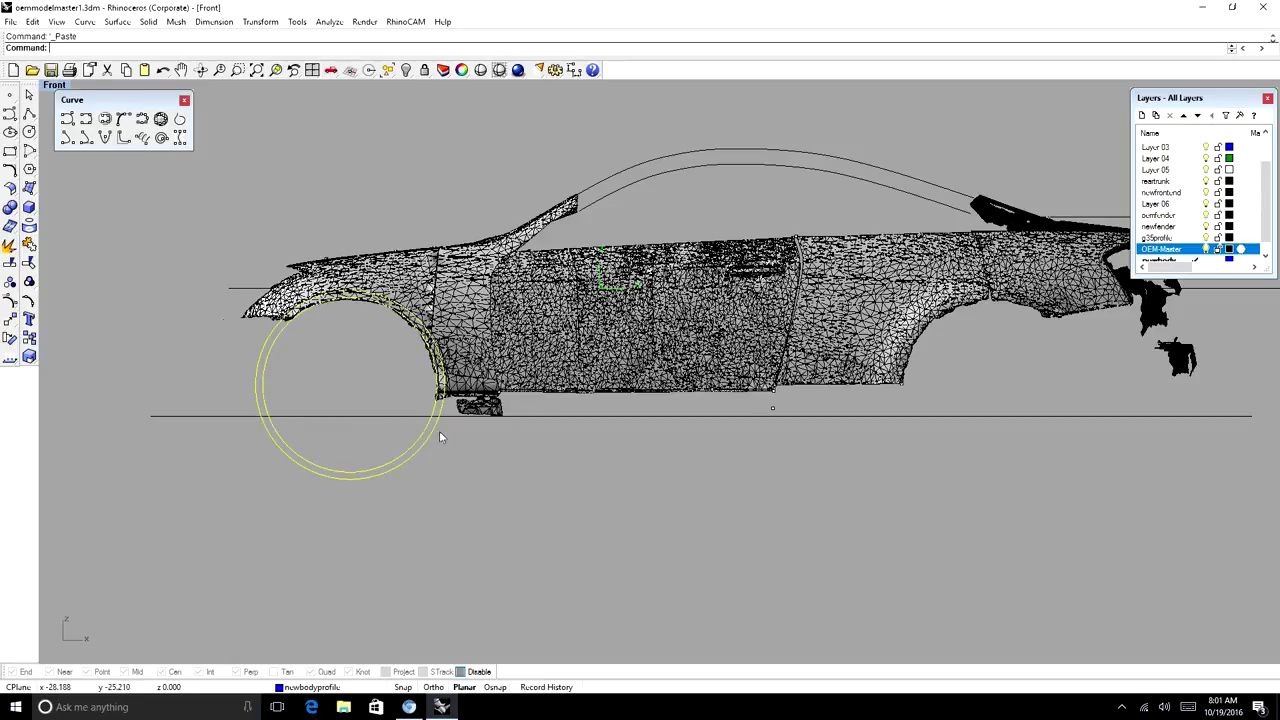
pyautogui.moveTo(433, 428); pyautogui.dragTo(1075, 435)
pyautogui.scroll(4, 1050, 308)
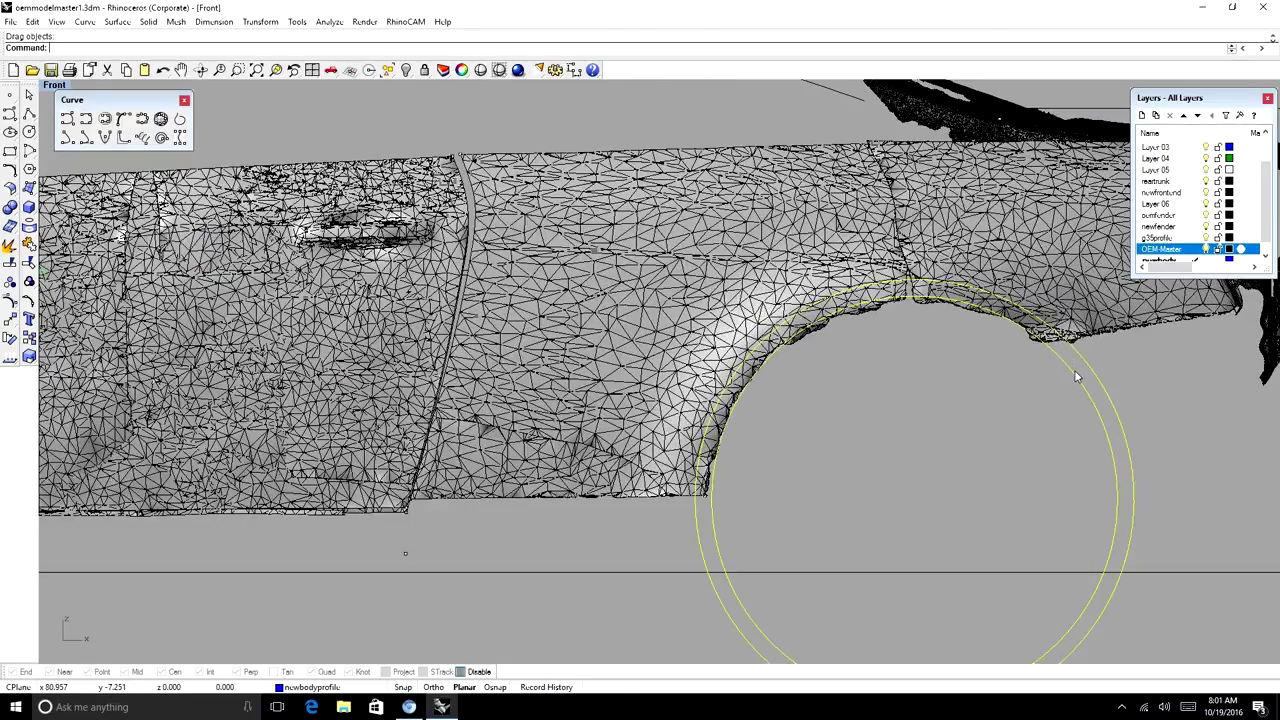
pyautogui.moveTo(1077, 376); pyautogui.dragTo(1074, 375)
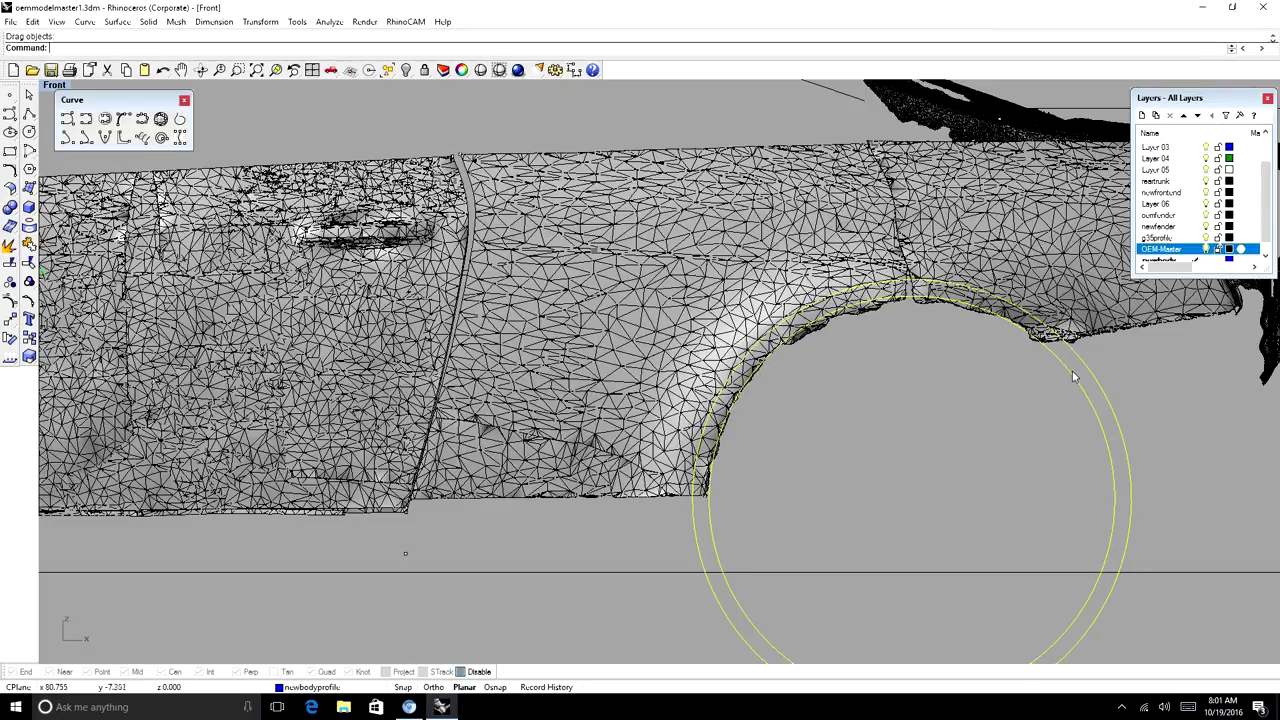
pyautogui.scroll(-8, 932, 378)
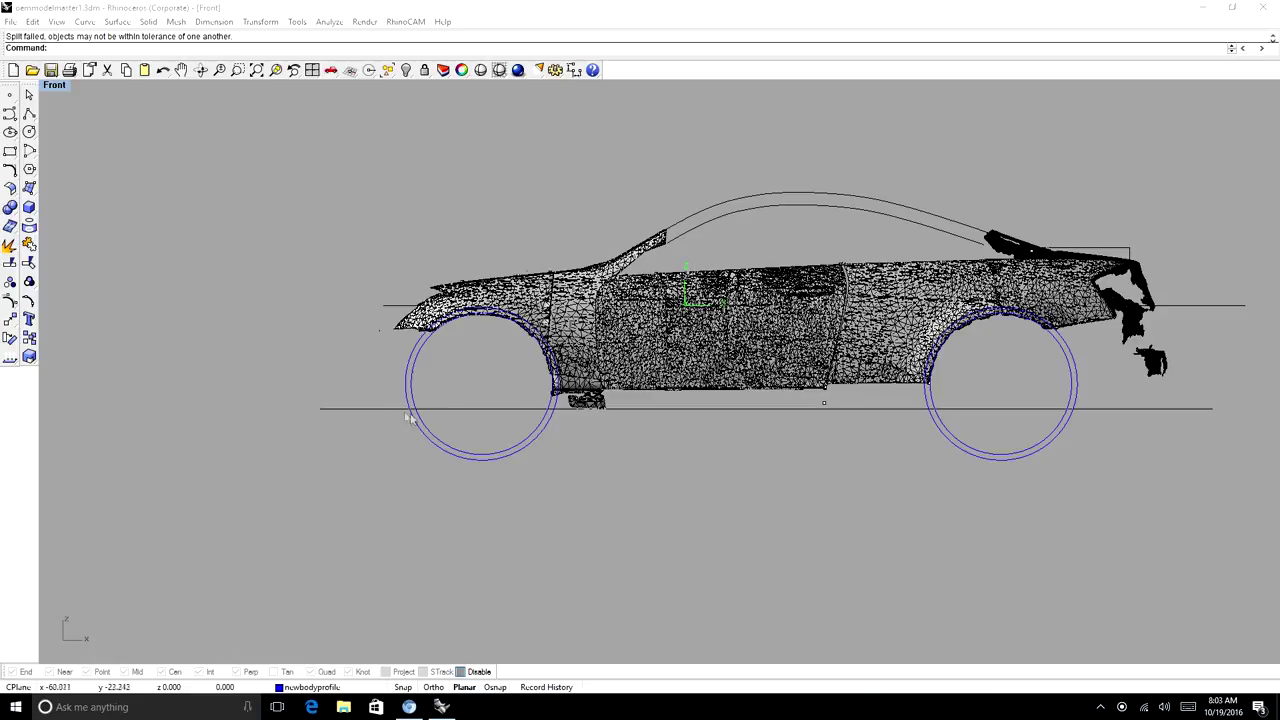
# Extrude the ground line to both sides into a flat ground surface wide enough to pass through the wheel arch circles
pyautogui.moveTo(466, 423); pyautogui.dragTo(400, 437)
pyautogui.scroll(4, 409, 405)
pyautogui.scroll(-3, 443, 418)
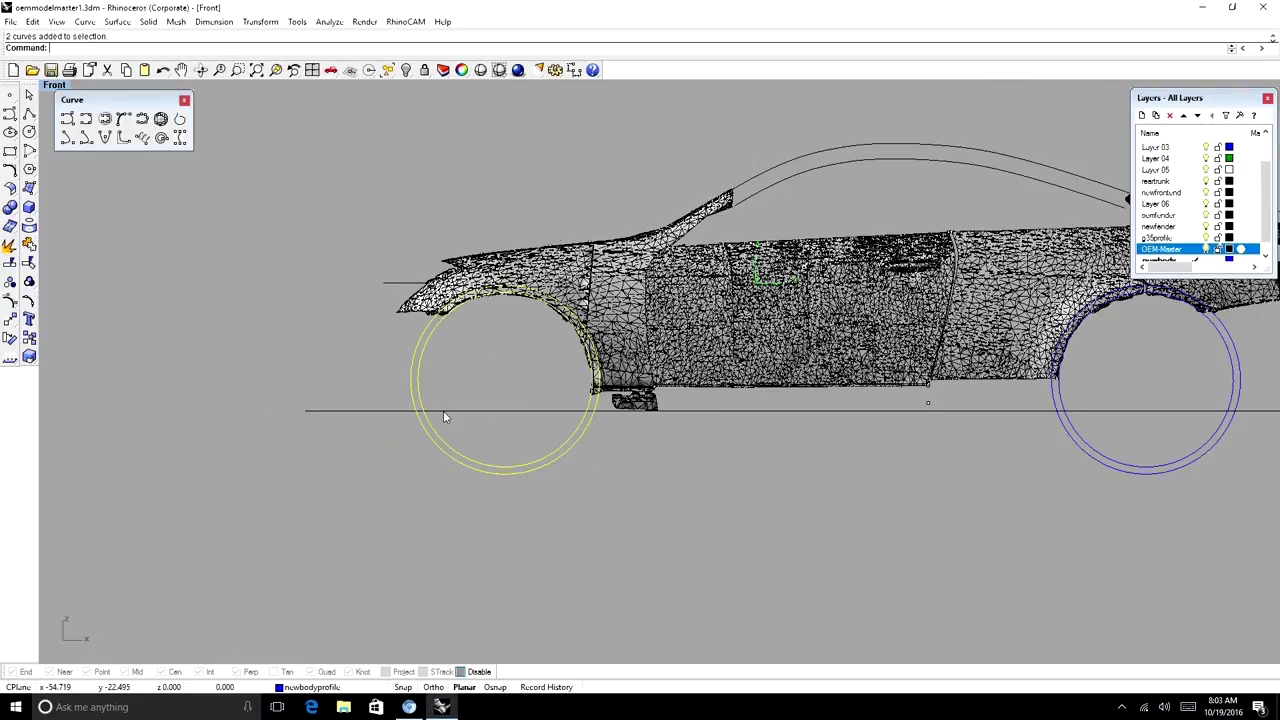
pyautogui.click(459, 411)
pyautogui.scroll(-4, 554, 438)
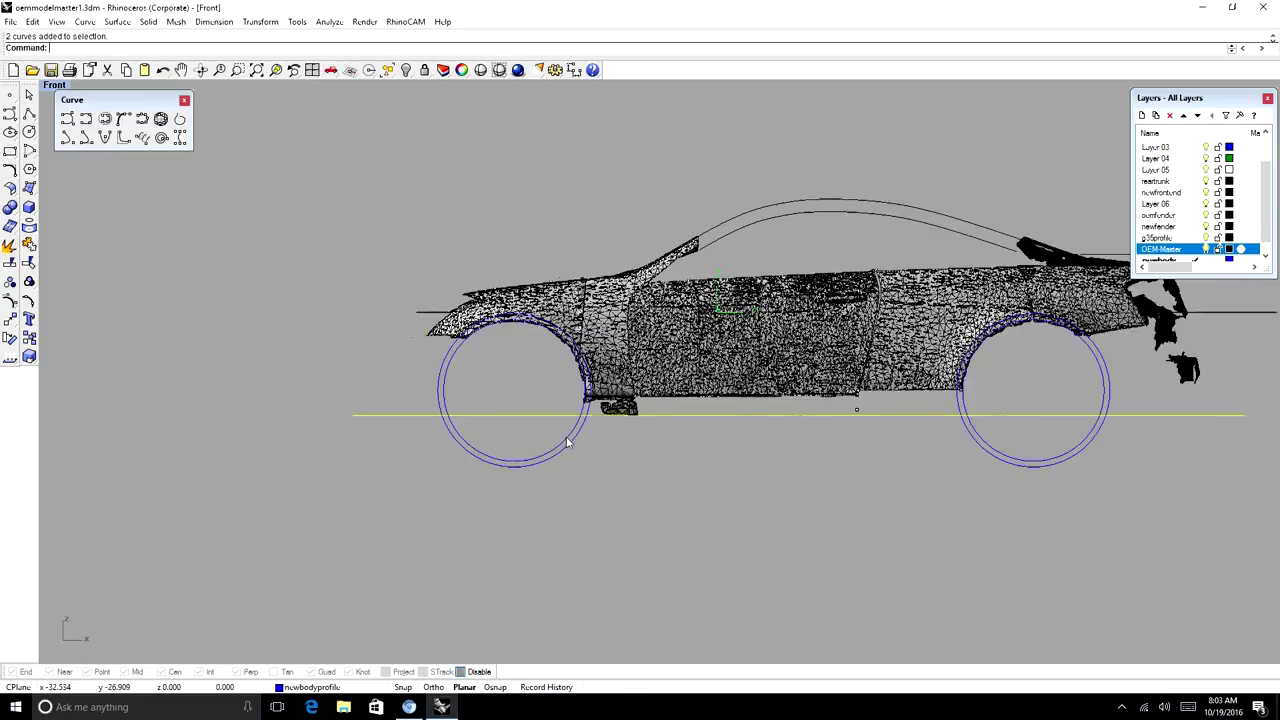
pyautogui.write('Top')
pyautogui.press('Return')
pyautogui.press('Return')
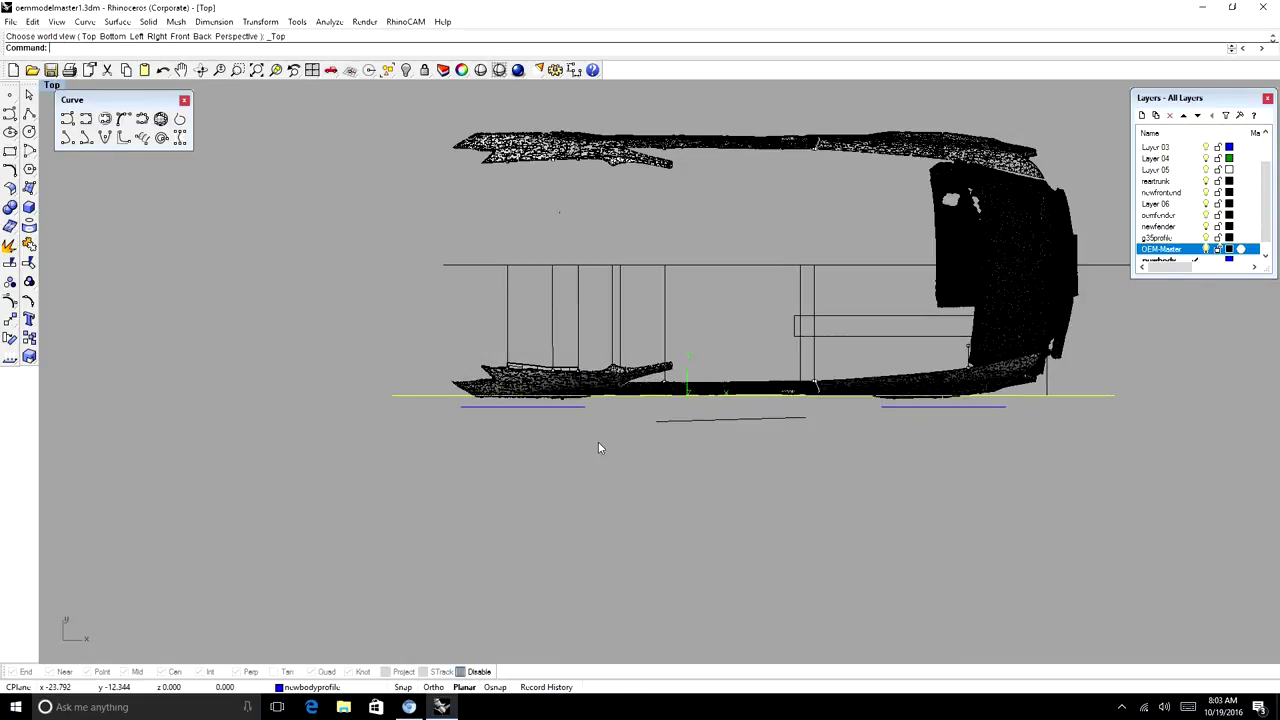
pyautogui.write('front')
pyautogui.press('Return')
pyautogui.write('ExtrudeCrv')
pyautogui.press('Return')
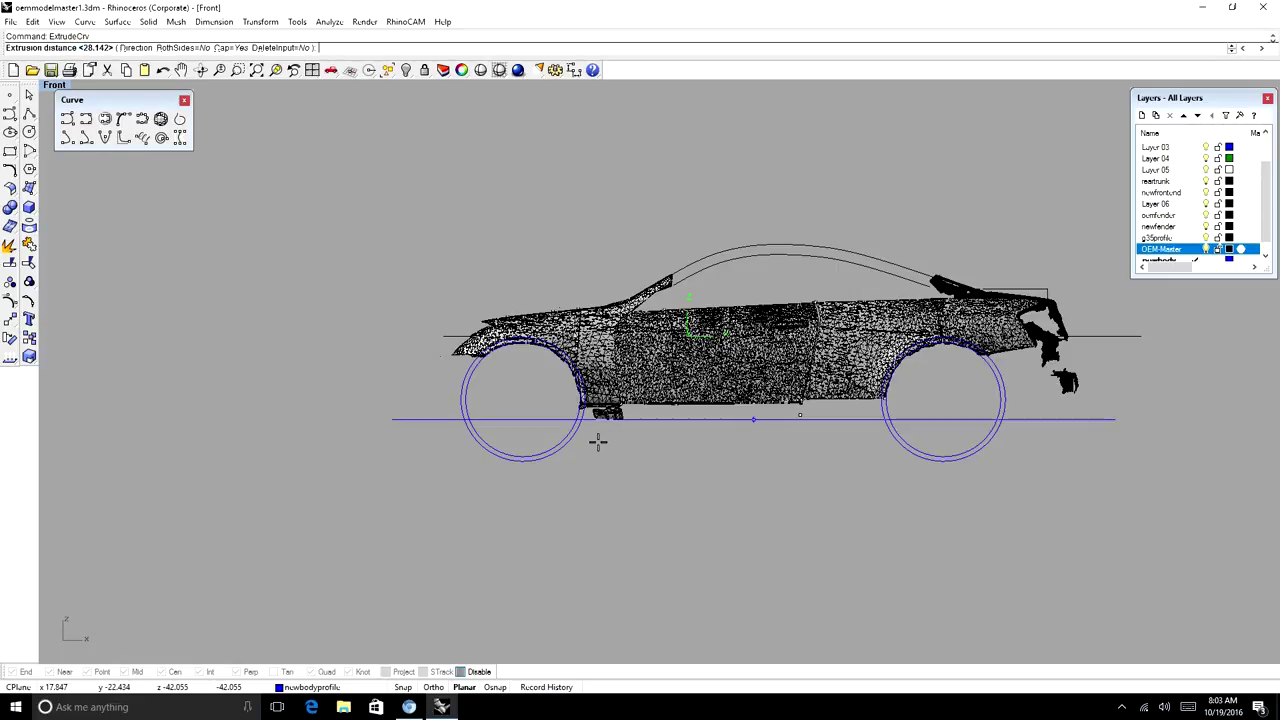
pyautogui.click(200, 70)
pyautogui.moveTo(598, 380); pyautogui.dragTo(602, 427)
pyautogui.rightClick(602, 427)
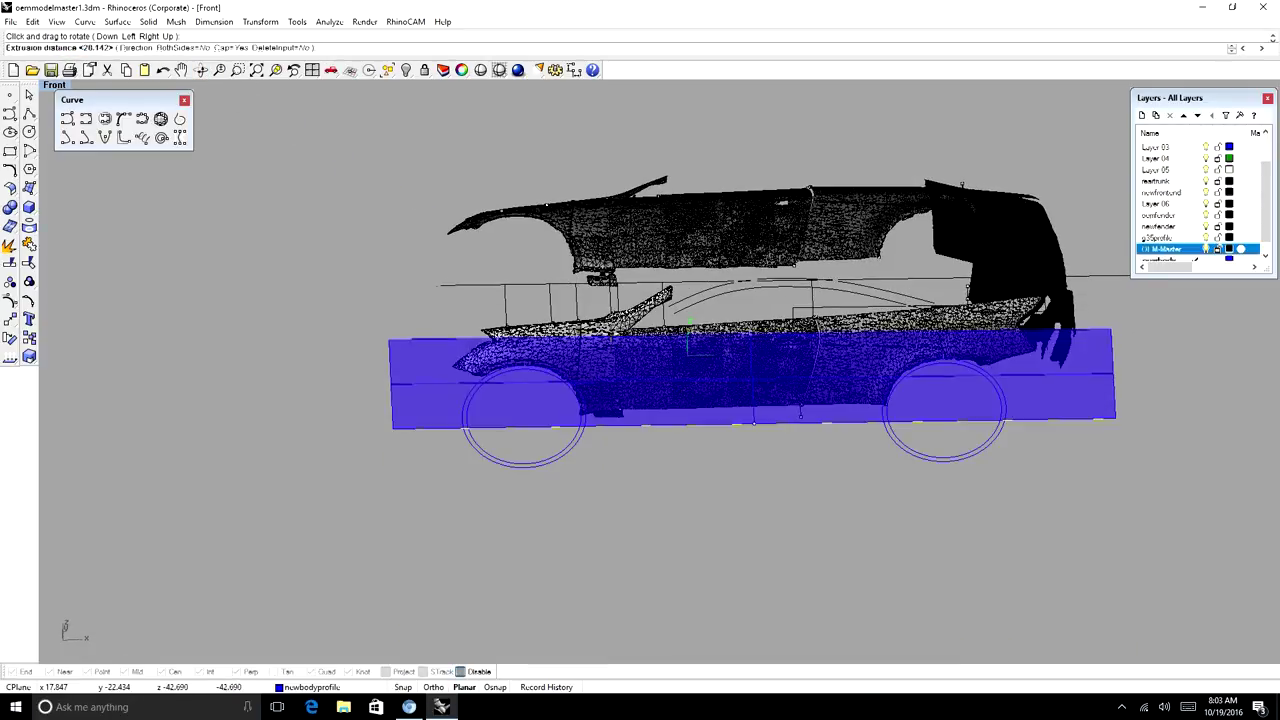
pyautogui.click(198, 49)
pyautogui.click(425, 297)
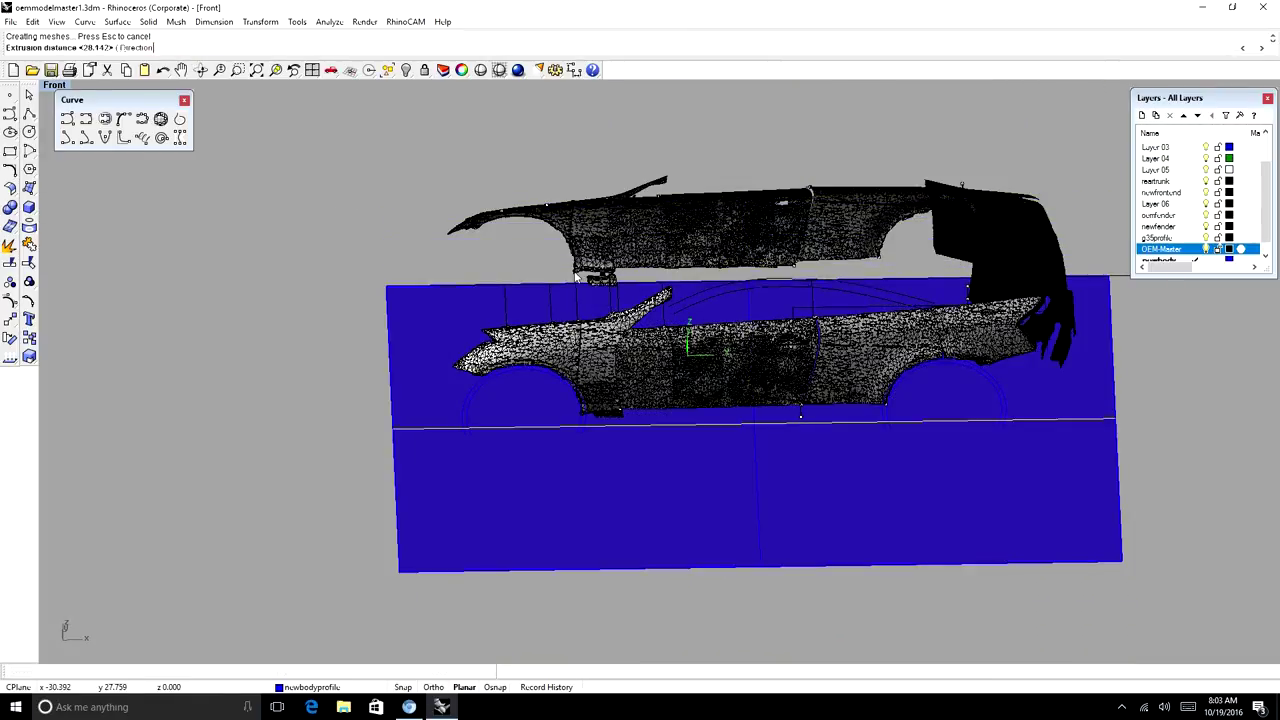
# Split the front and rear wheel arch circles with the ground surface in the front view
pyautogui.write('fro')
pyautogui.press('Return')
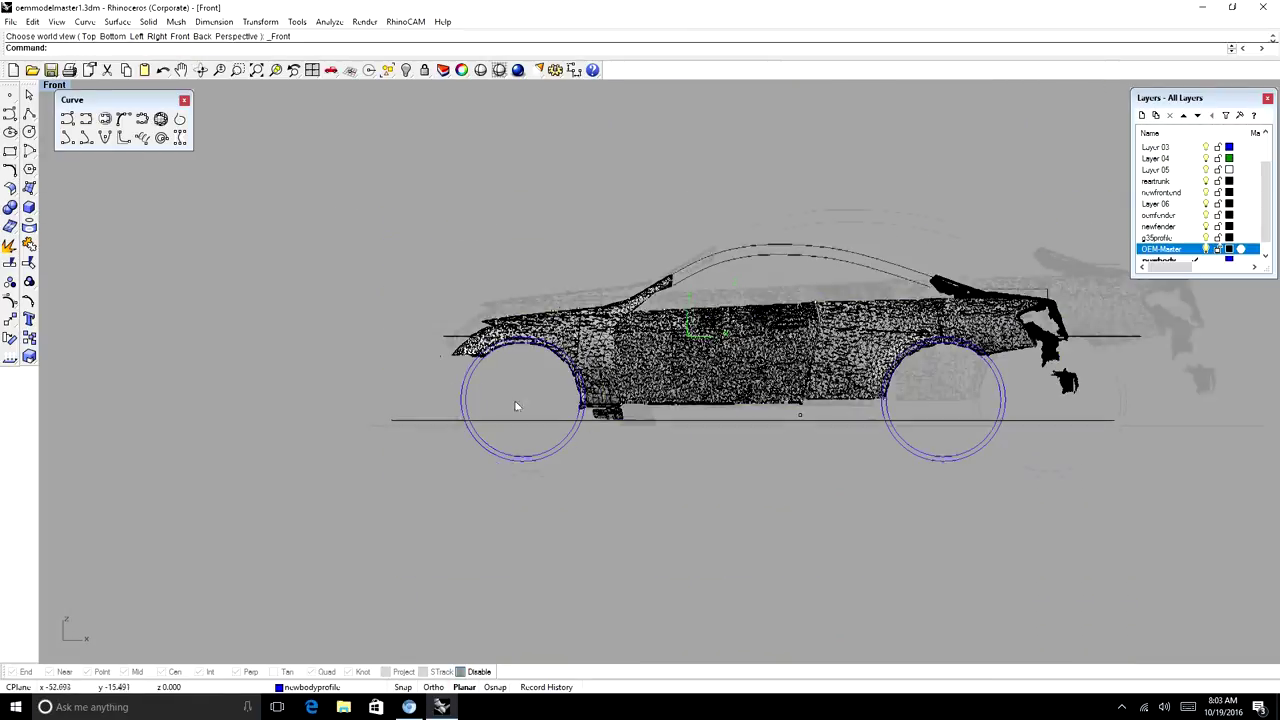
pyautogui.scroll(3, 516, 405)
pyautogui.click(449, 412)
pyautogui.keyDown('shift'); pyautogui.moveTo(1115, 414); pyautogui.dragTo(1043, 414); pyautogui.keyUp('shift')
pyautogui.write('split')
pyautogui.press('Return')
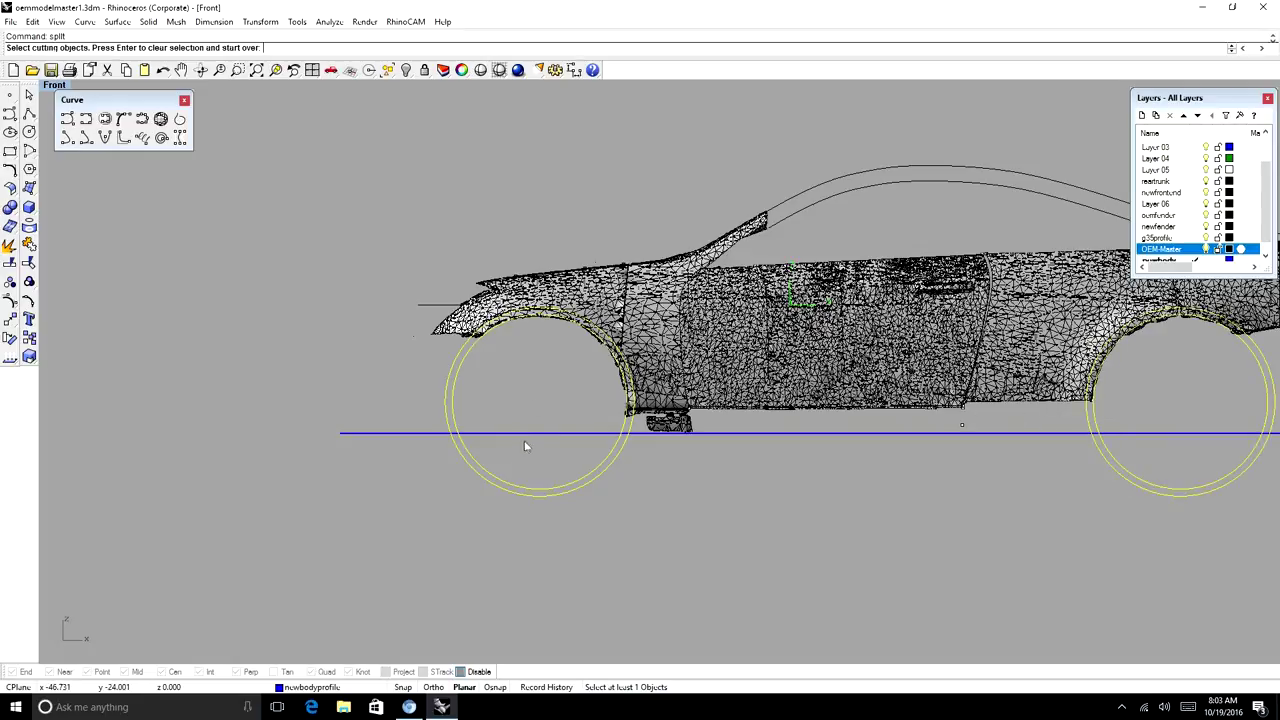
pyautogui.click(526, 434)
pyautogui.click(571, 482)
pyautogui.press('Return')
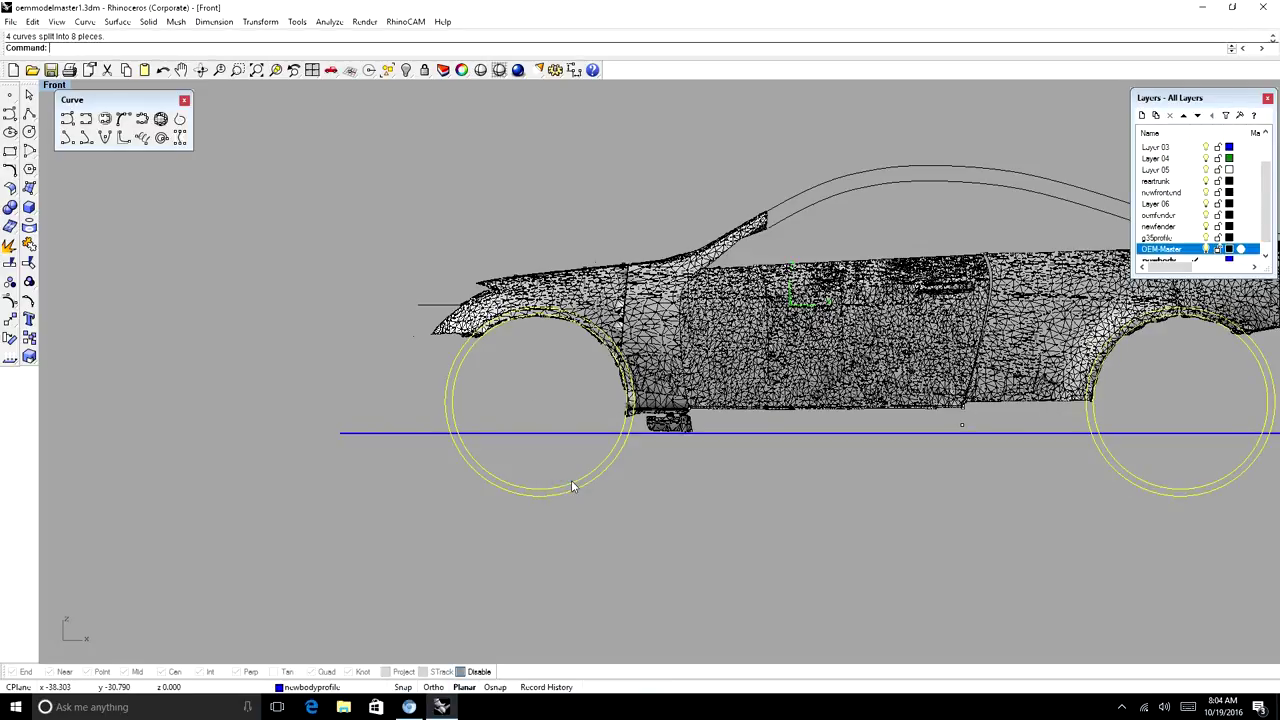
# Delete the front and rear wheel arch circle pieces below the ground surface and dismiss the notification
pyautogui.click(474, 472)
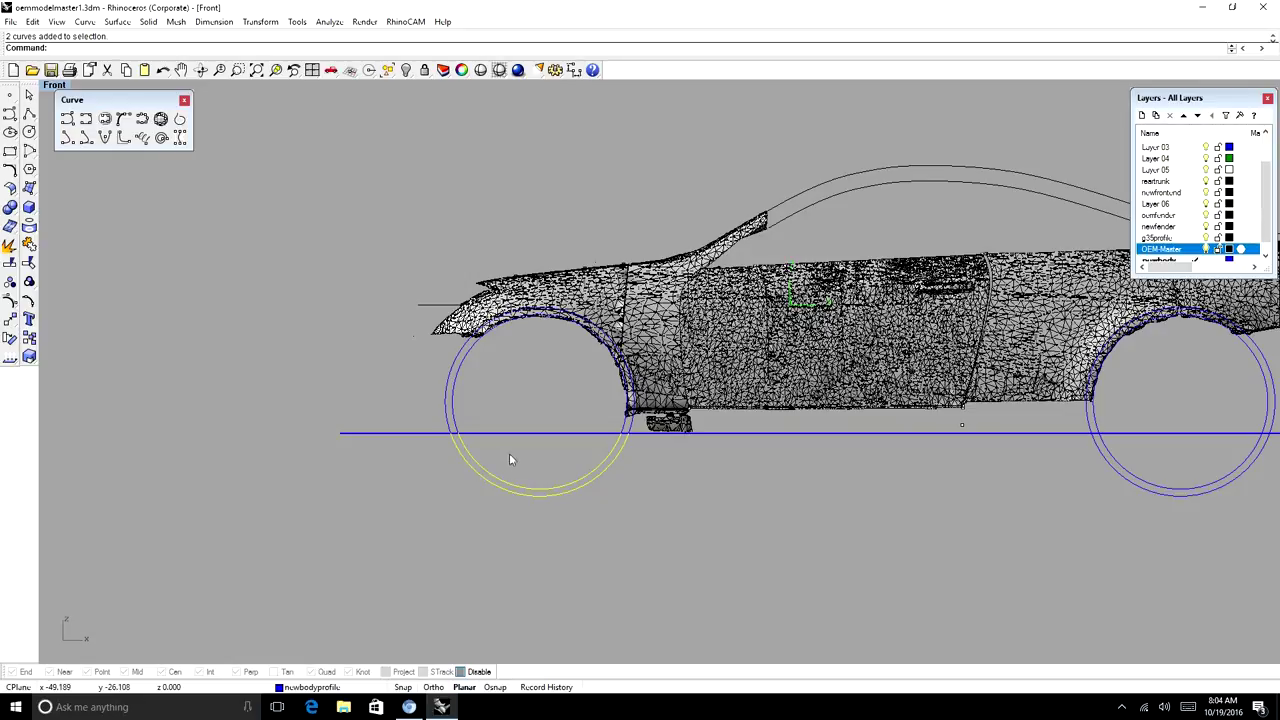
pyautogui.press('Delete')
pyautogui.moveTo(1189, 521); pyautogui.dragTo(1116, 479)
pyautogui.press('Delete')
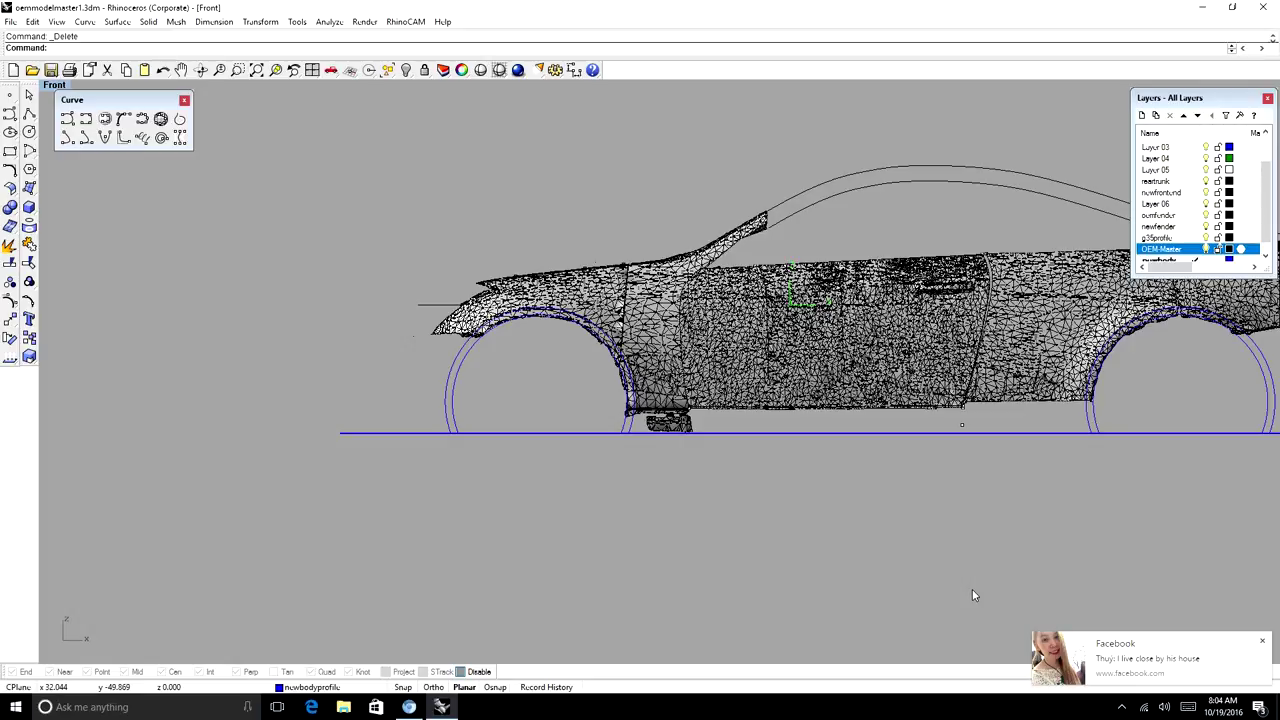
pyautogui.click(1262, 641)
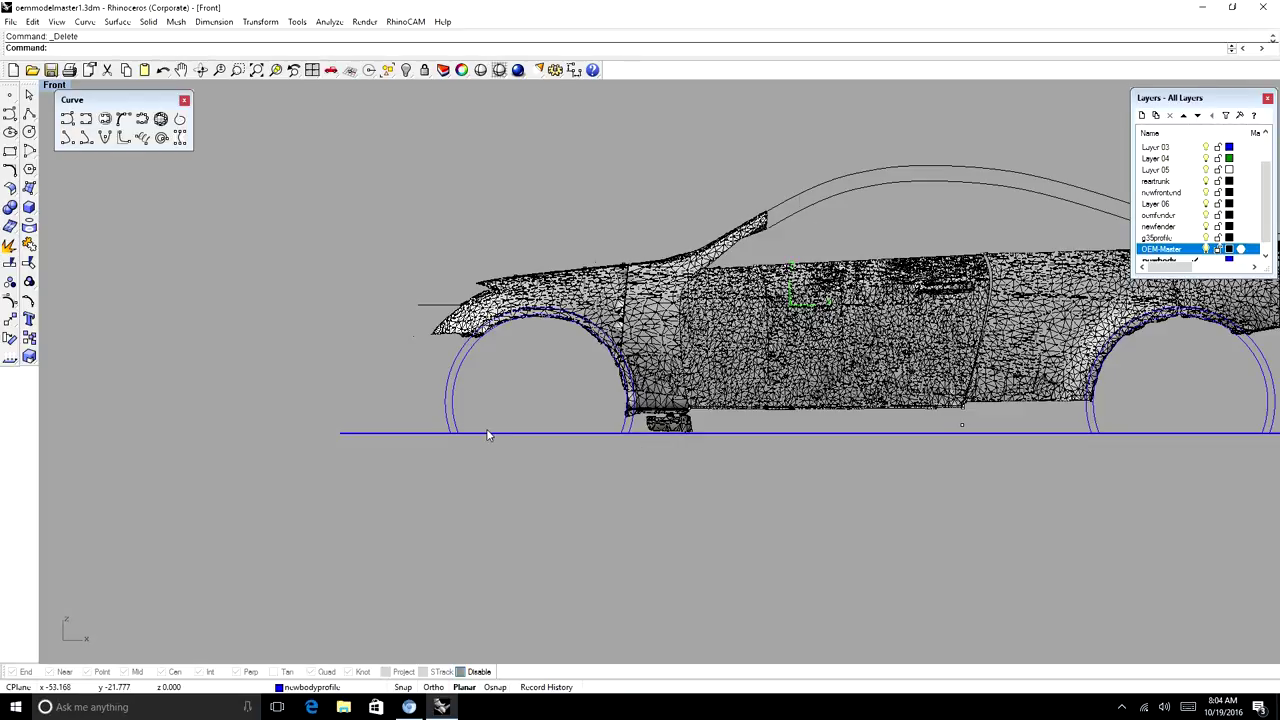
# Show the control points of the front wheel arch curves and move their two forward lower endpoints inward toward the body in the left view
pyautogui.moveTo(466, 414); pyautogui.dragTo(427, 423)
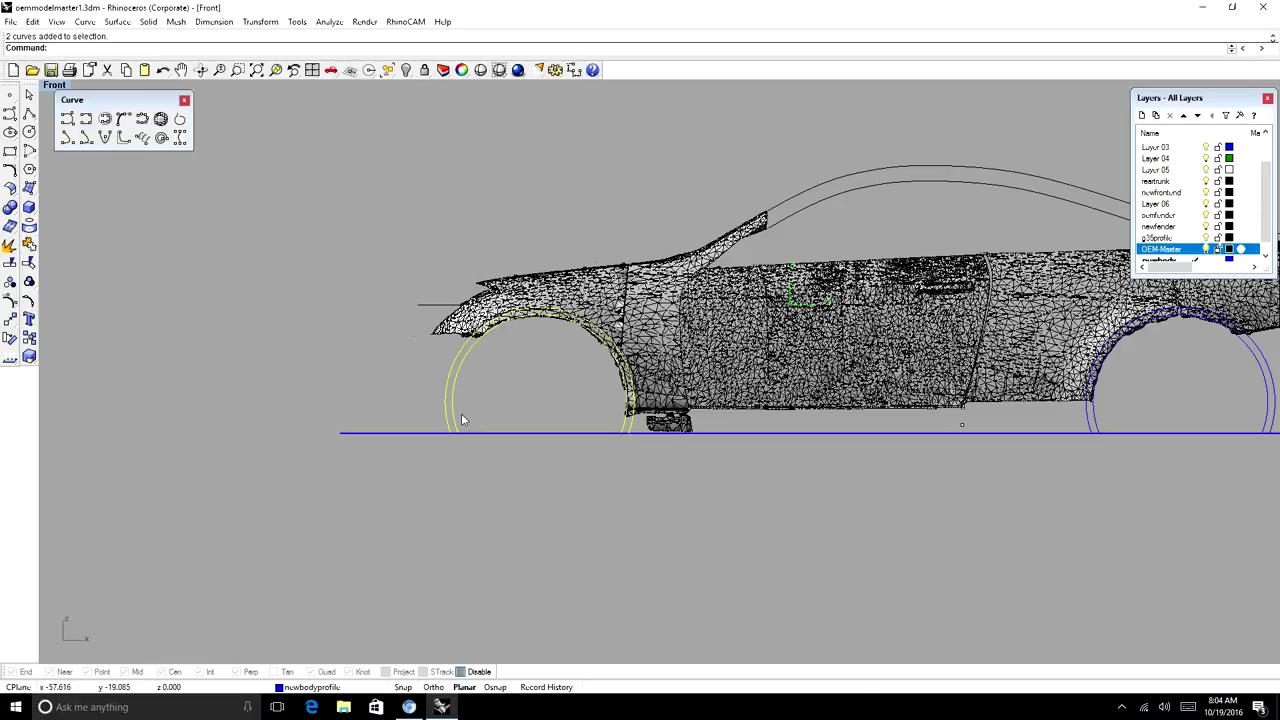
pyautogui.press('F10')
pyautogui.scroll(5, 473, 420)
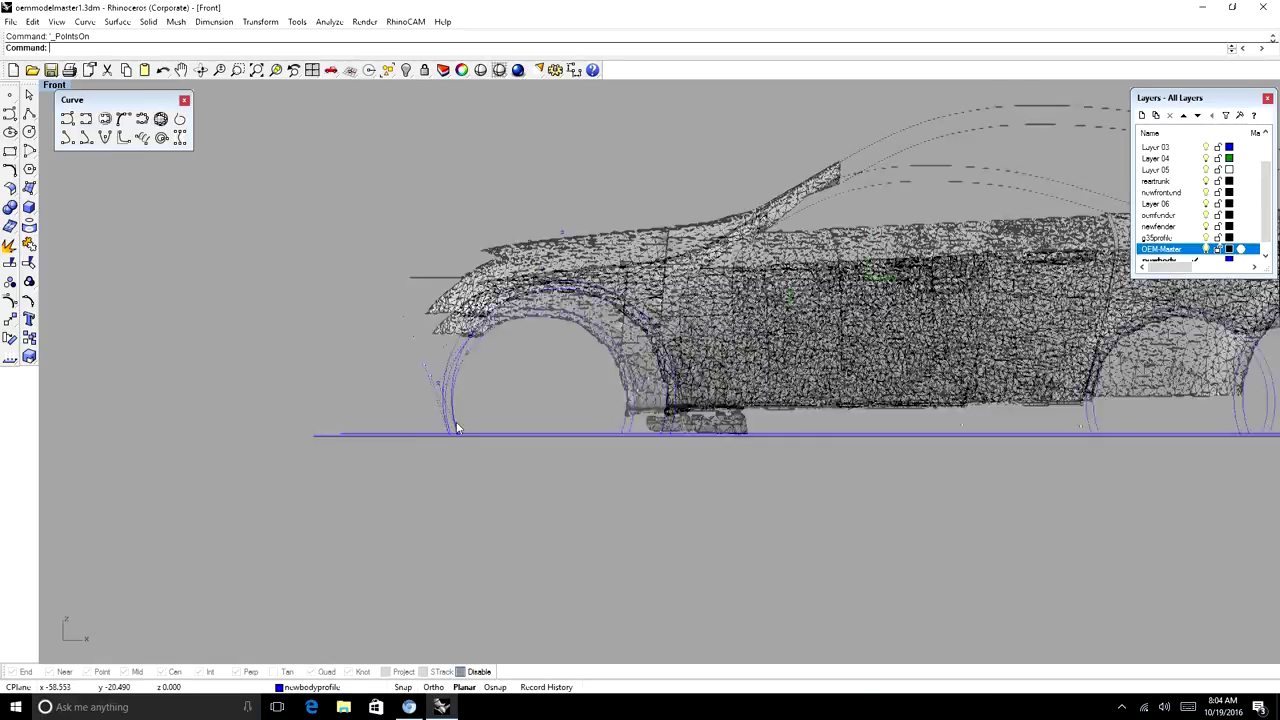
pyautogui.keyDown('shift'); pyautogui.click(445, 444); pyautogui.keyUp('shift')
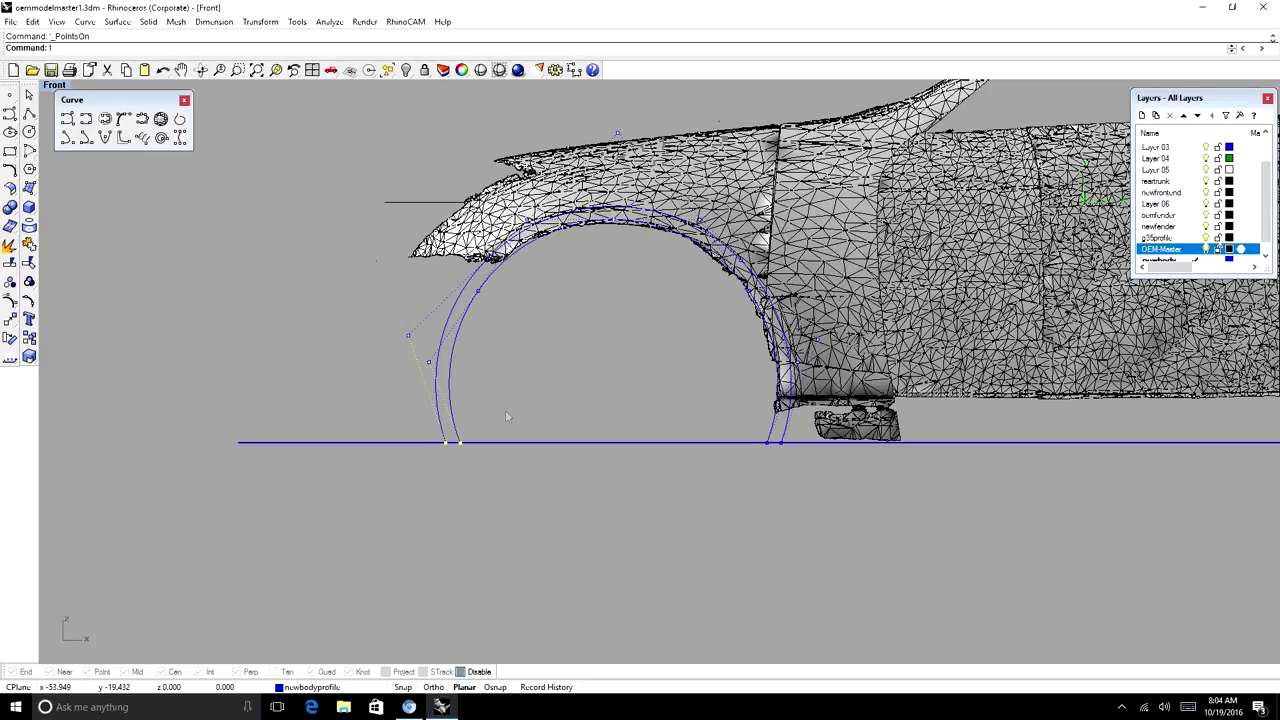
pyautogui.write('front')
pyautogui.press('Return')
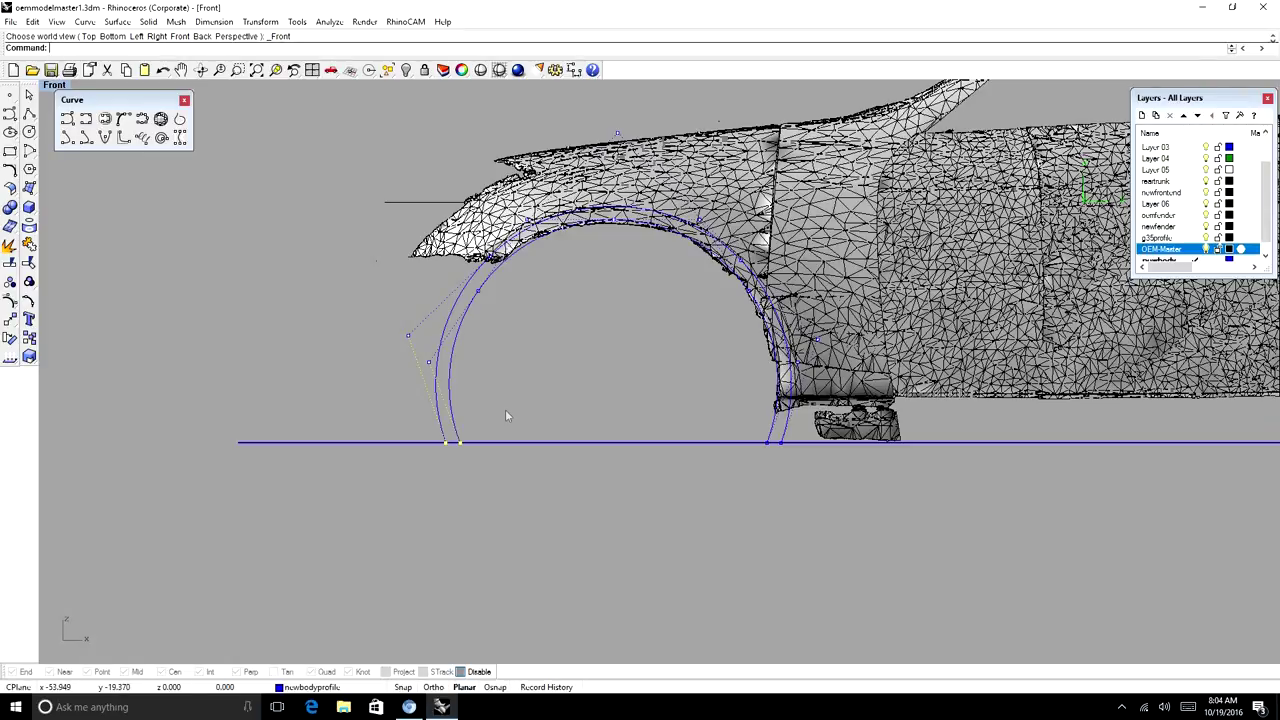
pyautogui.write('left')
pyautogui.press('Return')
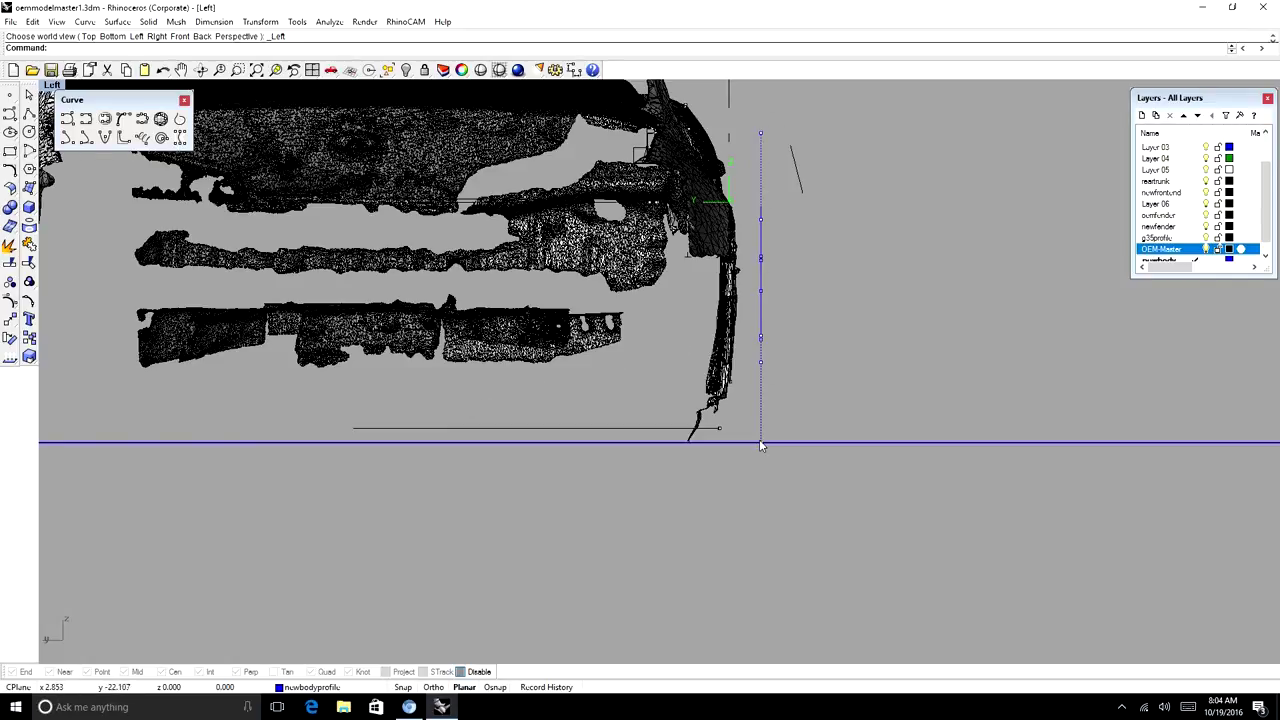
pyautogui.moveTo(760, 445); pyautogui.dragTo(740, 446)
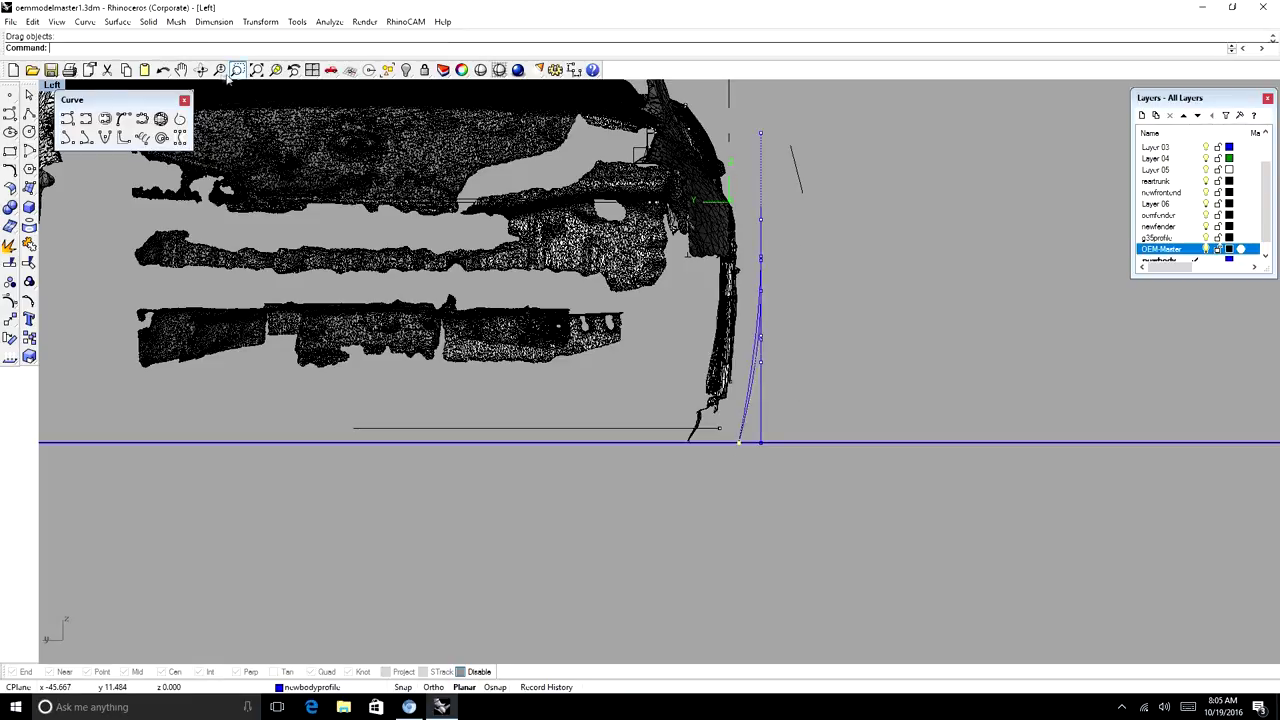
# Identify the lower forward control point of the front wheel arch curve and move it inward toward the body in the left view
pyautogui.click(202, 71)
pyautogui.moveTo(772, 368); pyautogui.dragTo(720, 433)
pyautogui.click(704, 449)
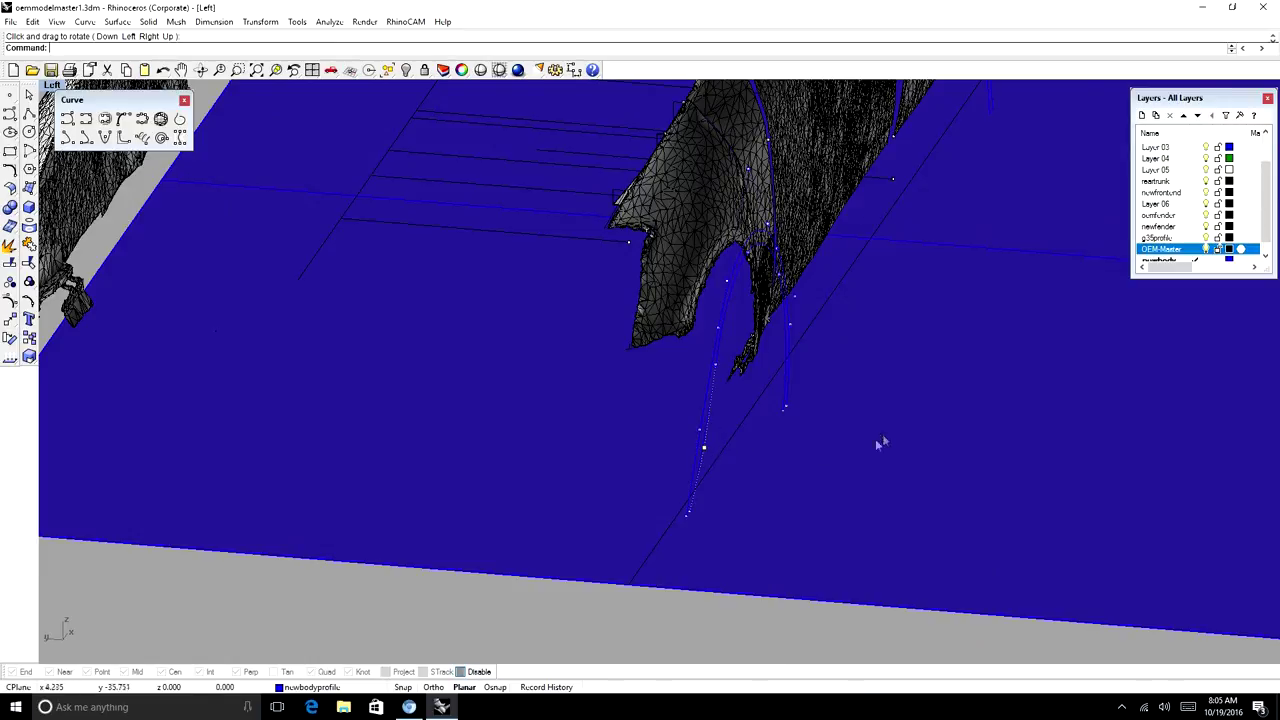
pyautogui.write('front')
pyautogui.press('Return')
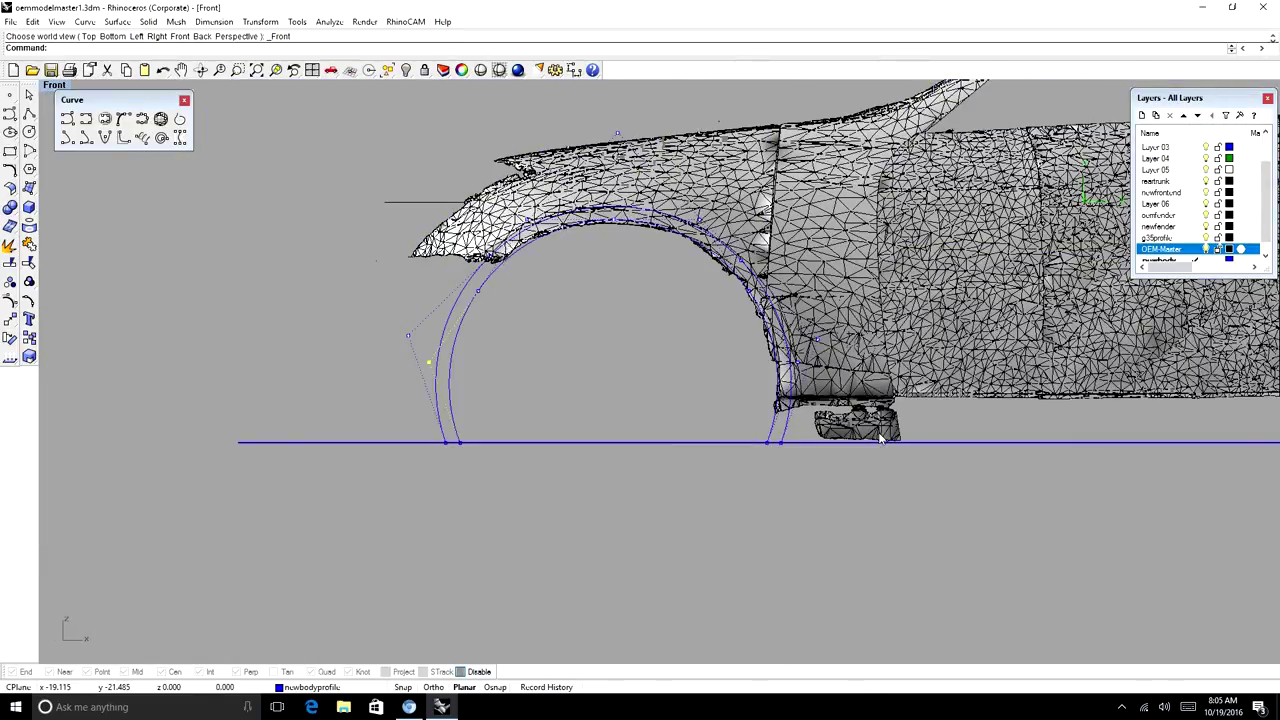
pyautogui.write('left')
pyautogui.press('Return')
pyautogui.scroll(5, 760, 366)
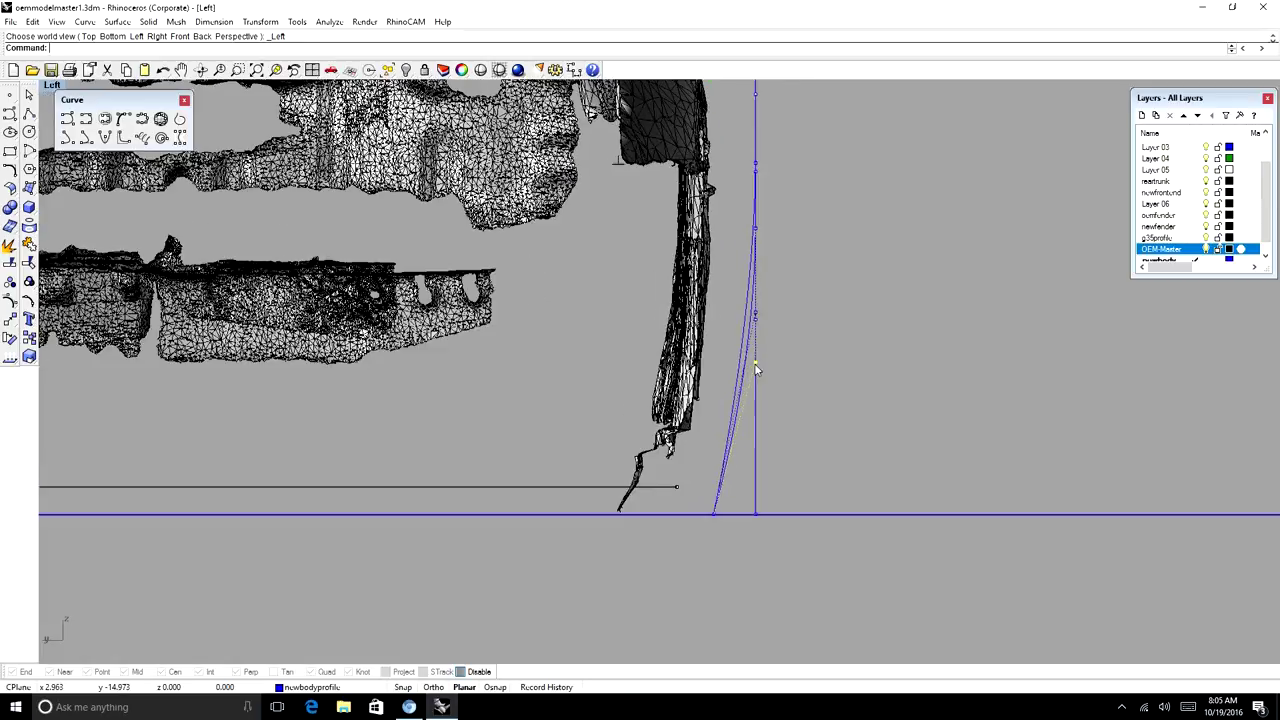
pyautogui.moveTo(755, 364); pyautogui.dragTo(741, 364)
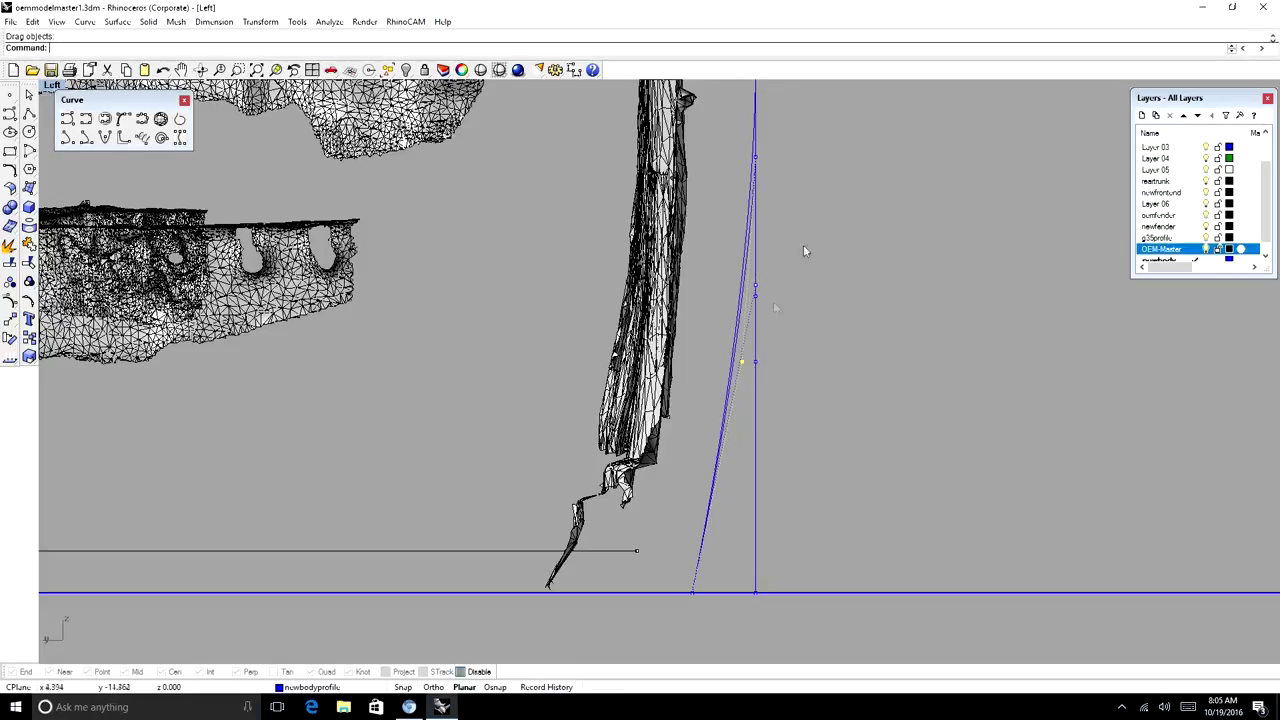
# Move the next control point up the front wheel arch slightly inward so both arch curves align, and hide the control points
pyautogui.scroll(3, 765, 155)
pyautogui.click(765, 160)
pyautogui.click(810, 191)
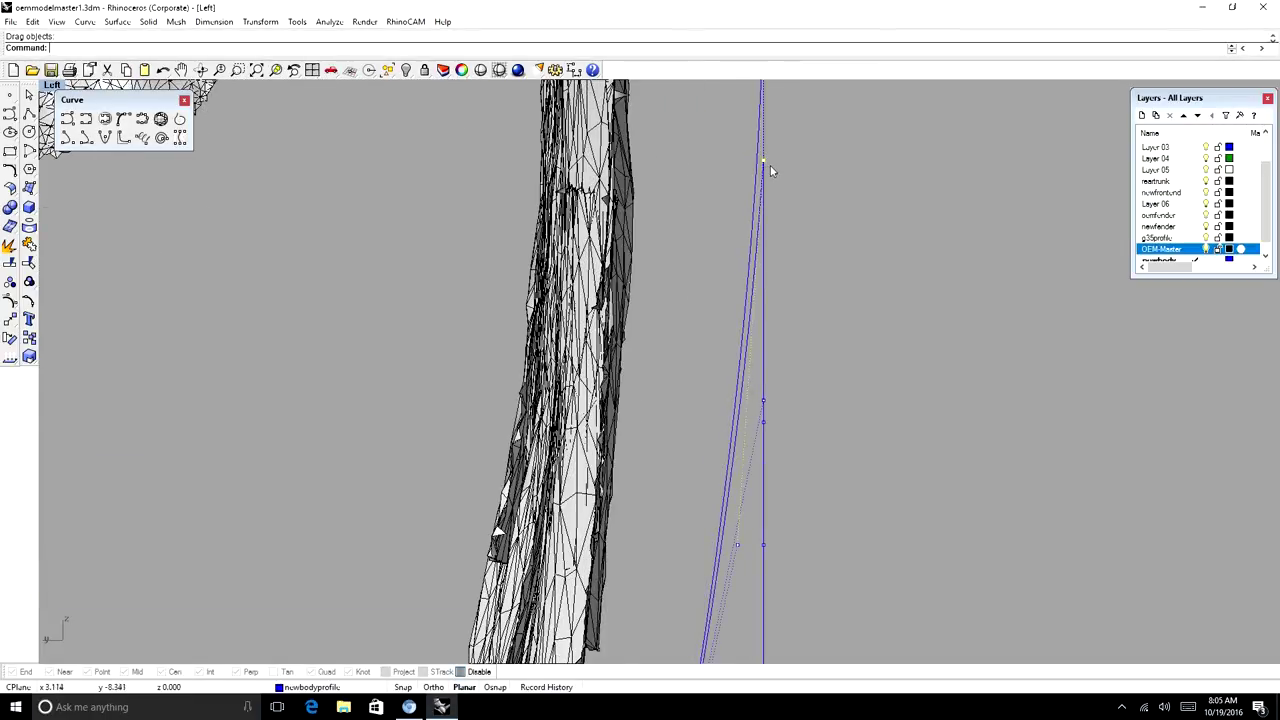
pyautogui.moveTo(762, 163); pyautogui.dragTo(760, 163)
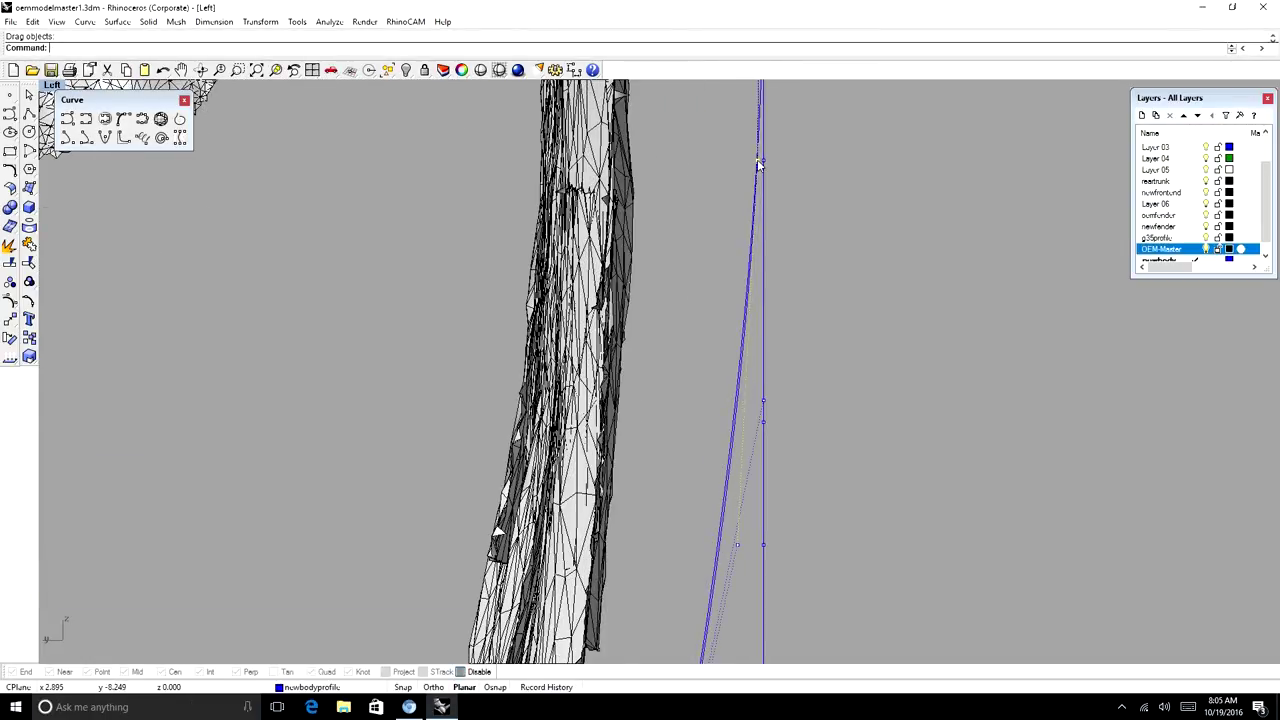
pyautogui.scroll(-5, 757, 244)
pyautogui.scroll(-4, 771, 263)
pyautogui.press('Escape')
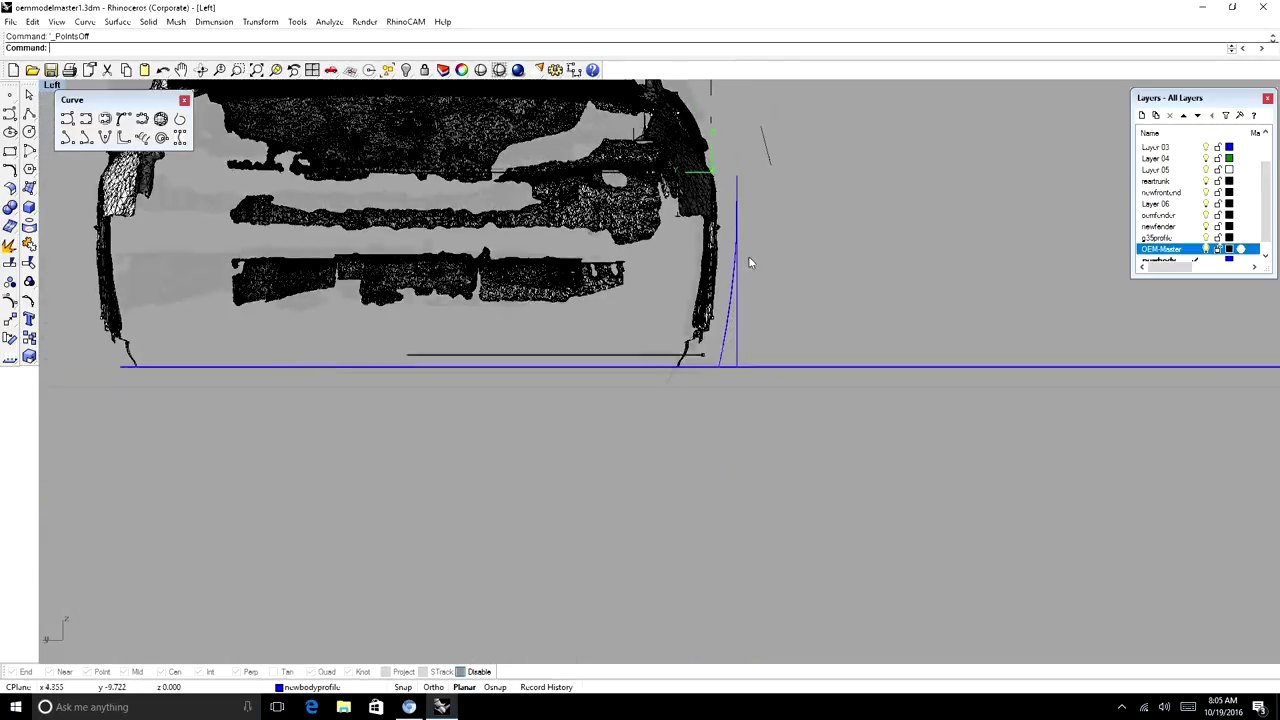
# Delete the ground surface beneath the car, keeping the ground line and wheel arch curves
pyautogui.click(182, 69)
pyautogui.moveTo(831, 369); pyautogui.dragTo(897, 245)
pyautogui.scroll(4, 1000, 268)
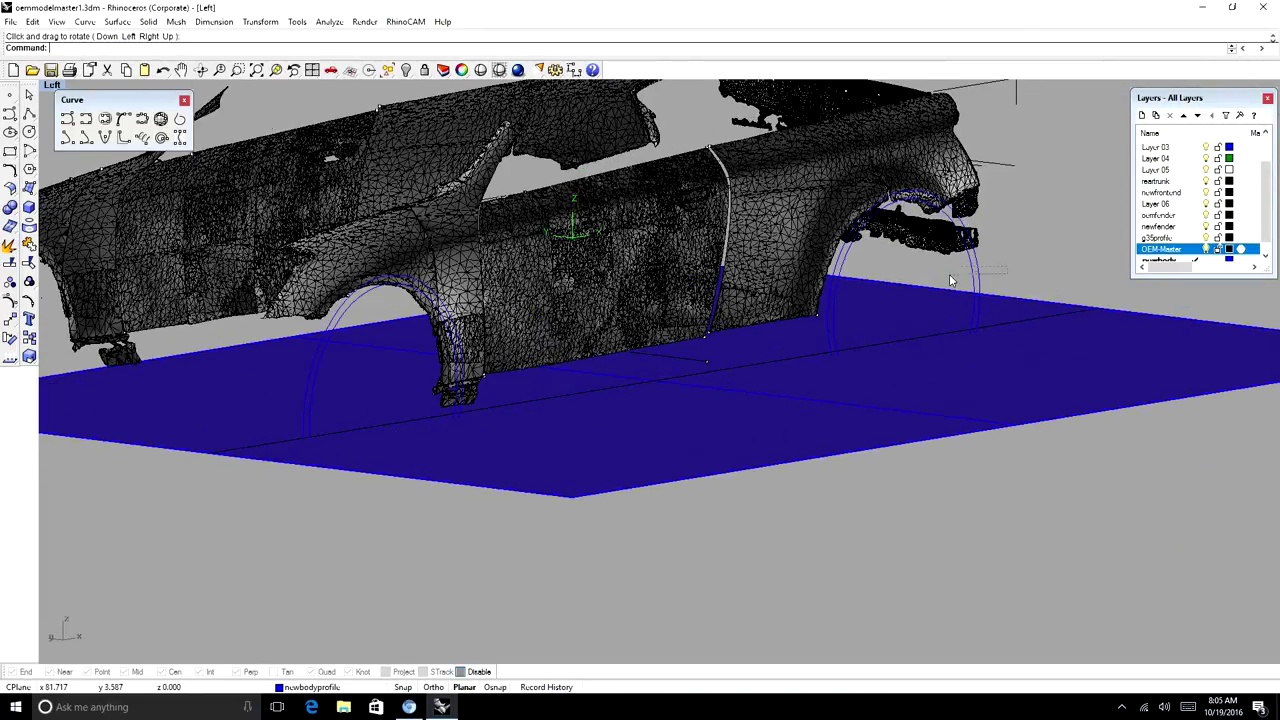
pyautogui.click(965, 281)
pyautogui.click(897, 445)
pyautogui.press('Delete')
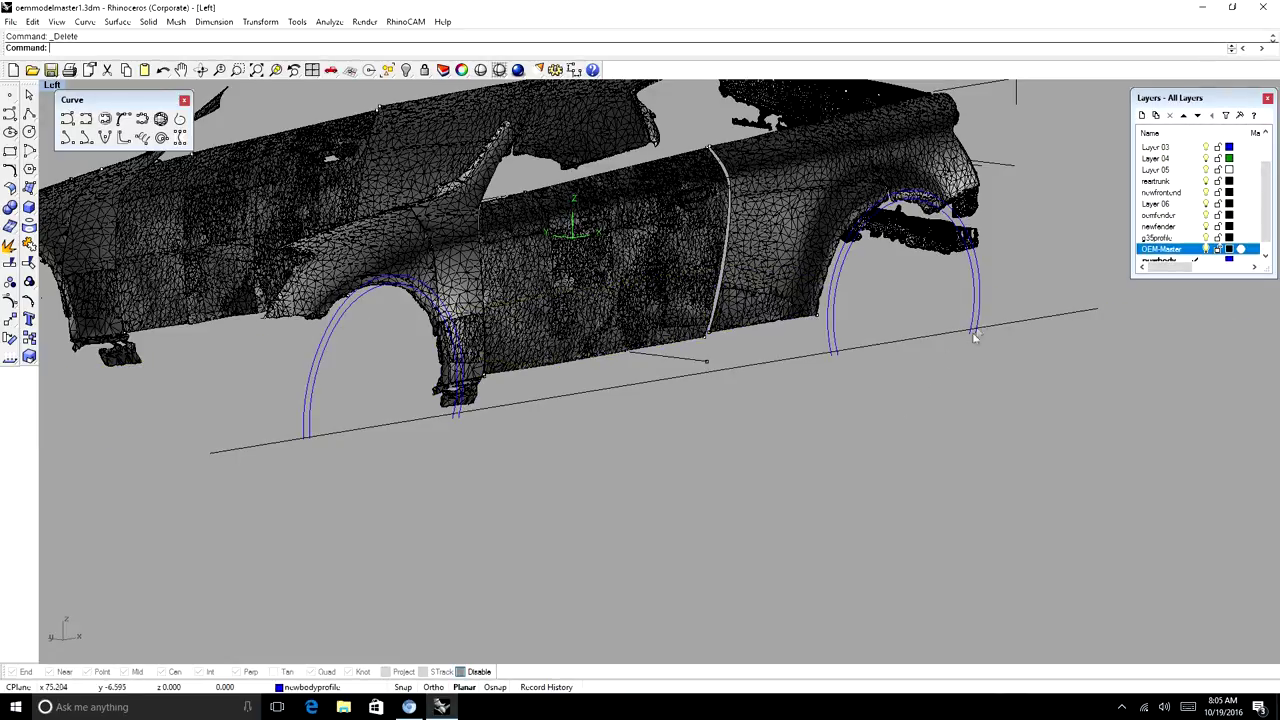
# Inspect the trimmed wheel arch curves against the body from both sides and check the viewport's display mode options
pyautogui.click(975, 325)
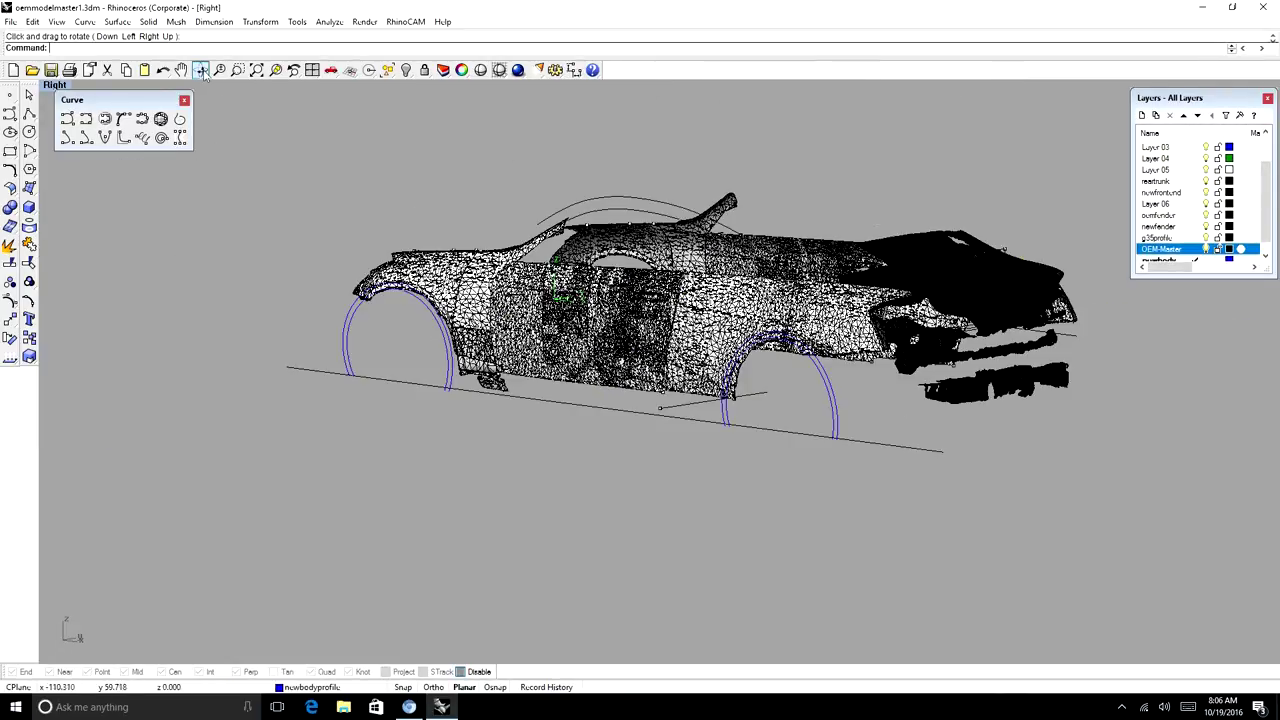
pyautogui.click(200, 70)
pyautogui.moveTo(679, 441); pyautogui.dragTo(691, 394)
pyautogui.click(200, 70)
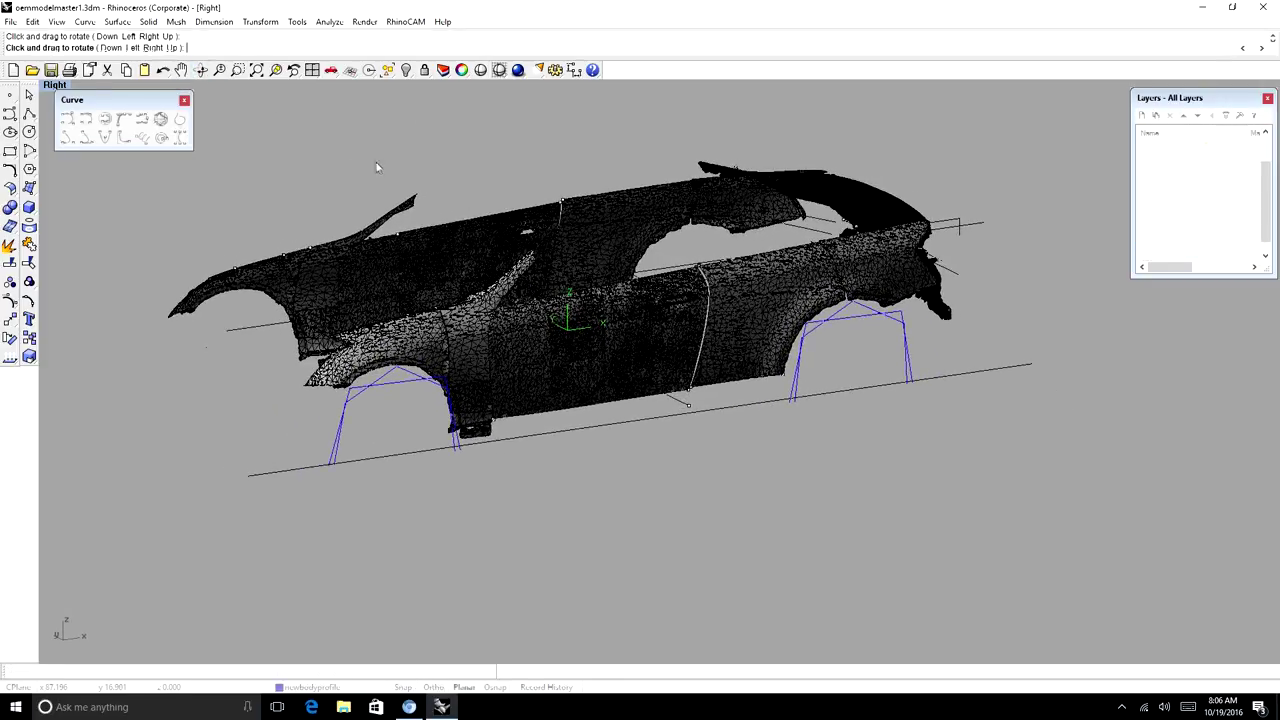
pyautogui.click(58, 86)
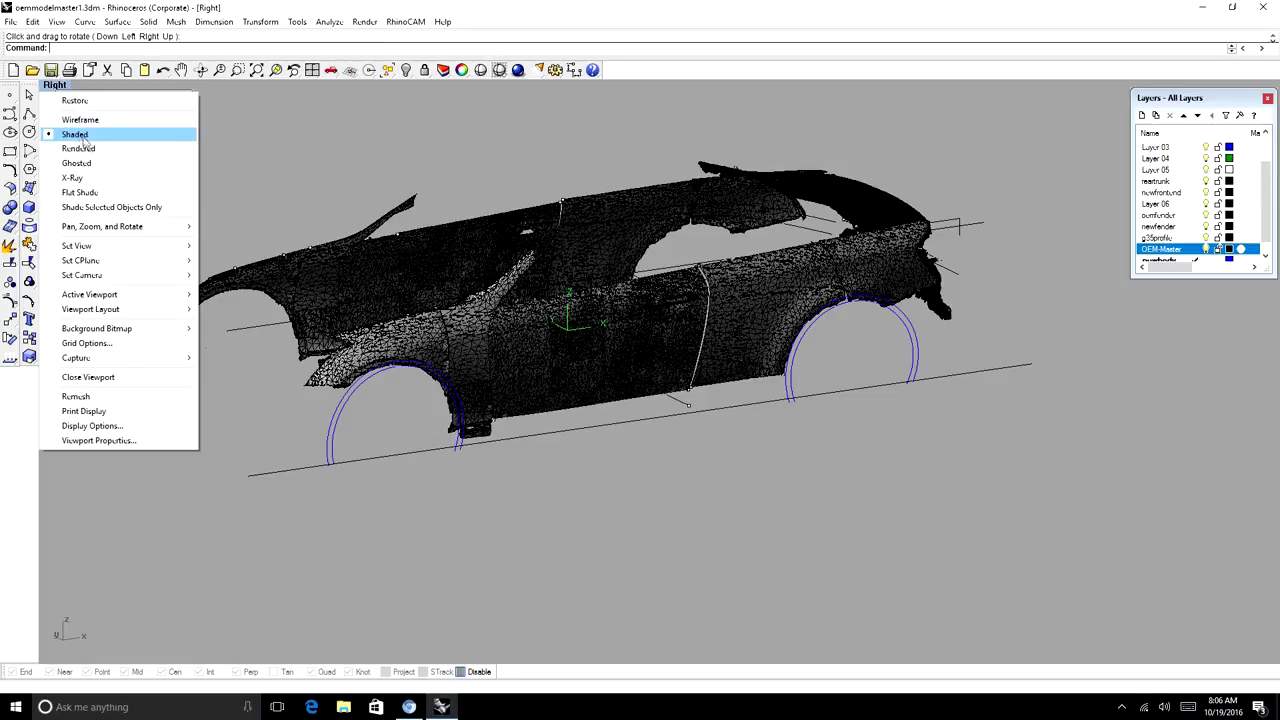
pyautogui.click(169, 148)
pyautogui.scroll(3, 675, 305)
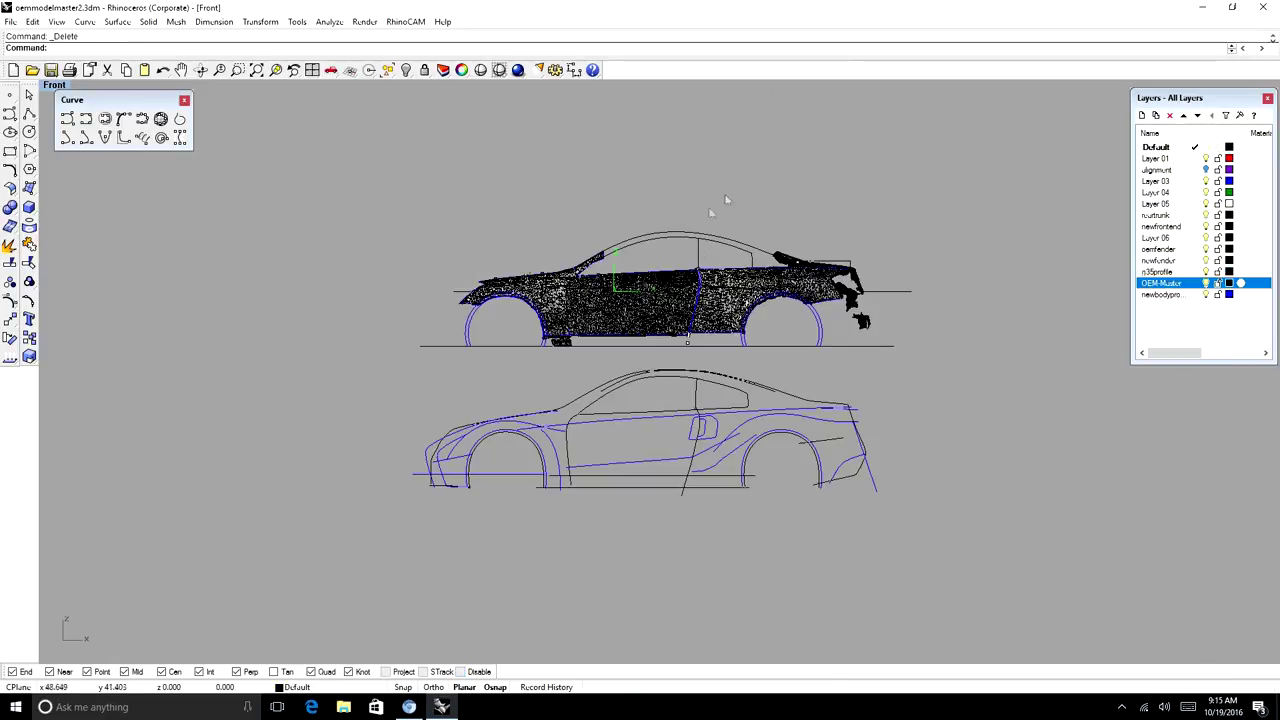
# Hide the OEM-Master layer so only the profile curves remain in view
pyautogui.scroll(2, 675, 285)
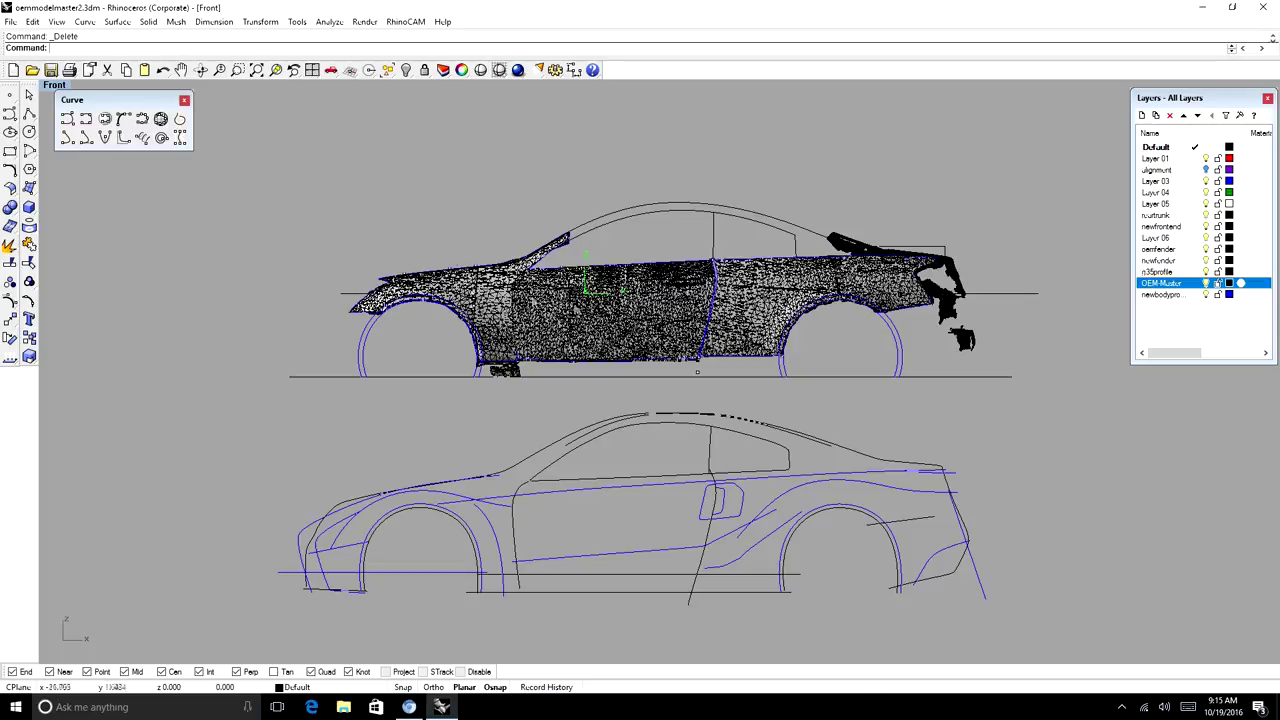
pyautogui.click(201, 71)
pyautogui.moveTo(484, 258); pyautogui.dragTo(536, 309)
pyautogui.press('Escape')
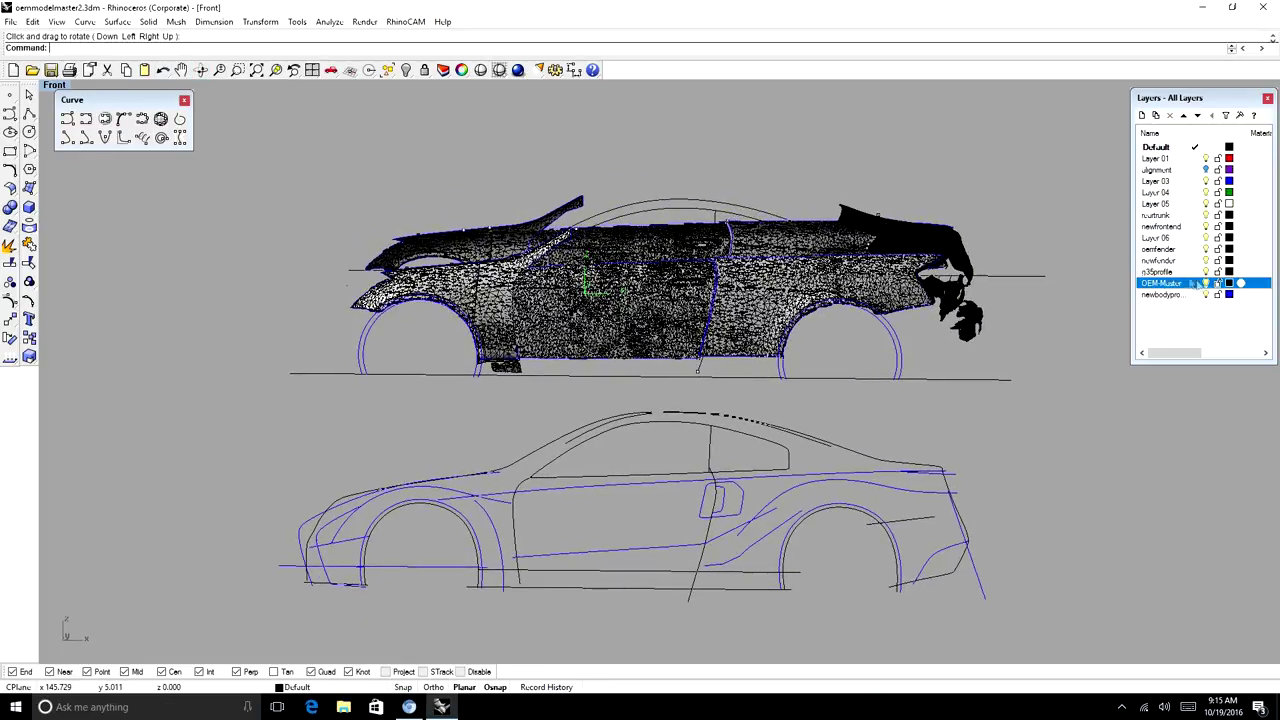
pyautogui.click(1205, 283)
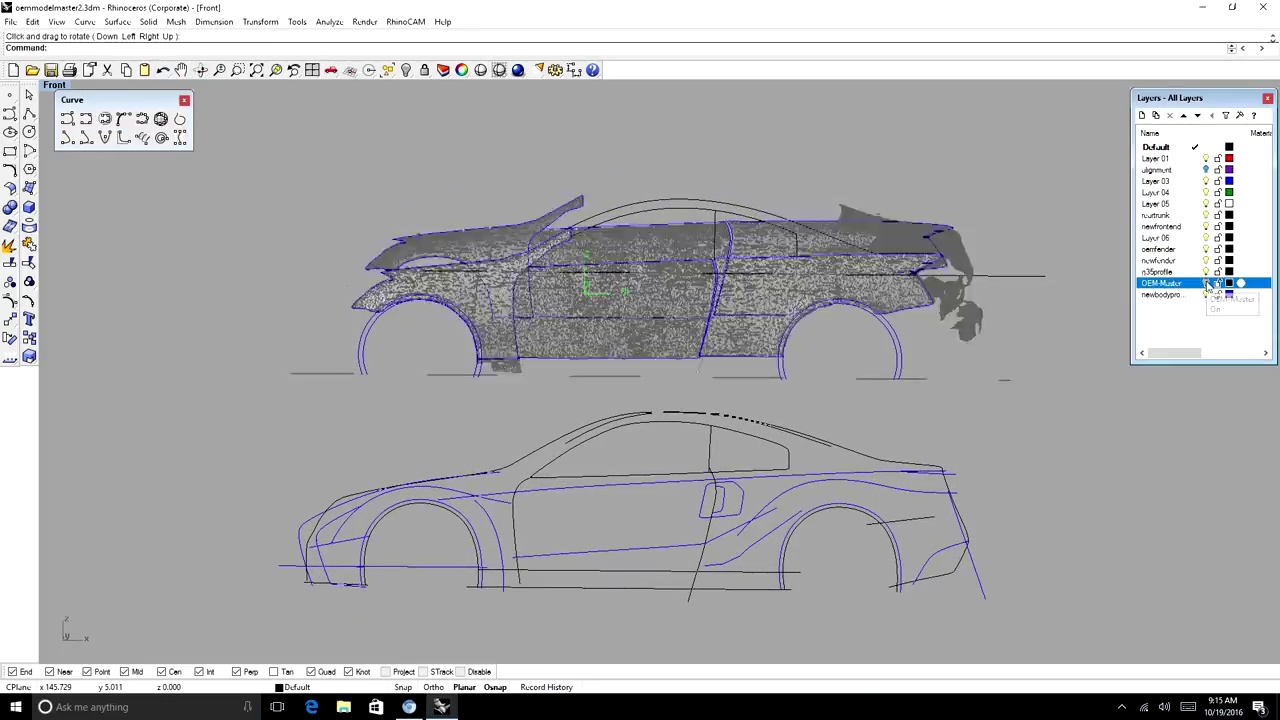
# Delete the profile curves on the opposite side of the car body, leaving one side's outline
pyautogui.click(201, 69)
pyautogui.moveTo(440, 330); pyautogui.dragTo(511, 431)
pyautogui.press('Return')
pyautogui.scroll(-5, 540, 330)
pyautogui.scroll(6, 766, 243)
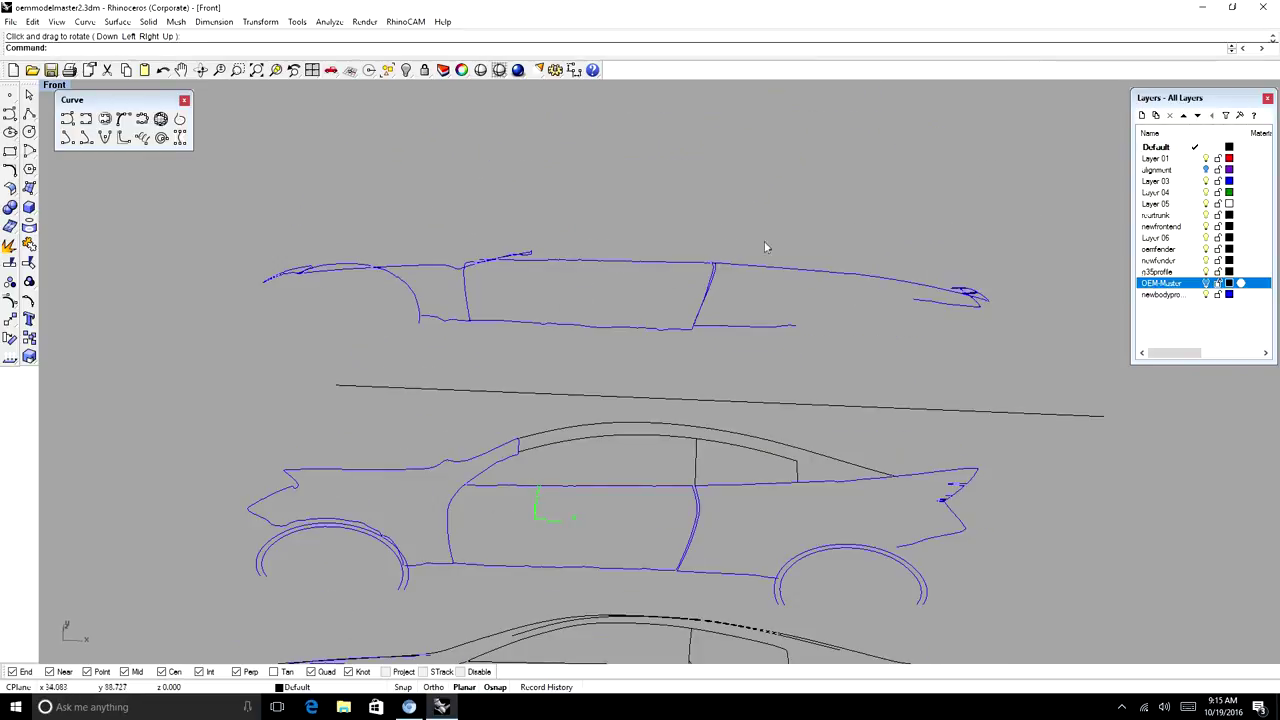
pyautogui.scroll(-5, 641, 231)
pyautogui.moveTo(497, 264); pyautogui.dragTo(464, 267)
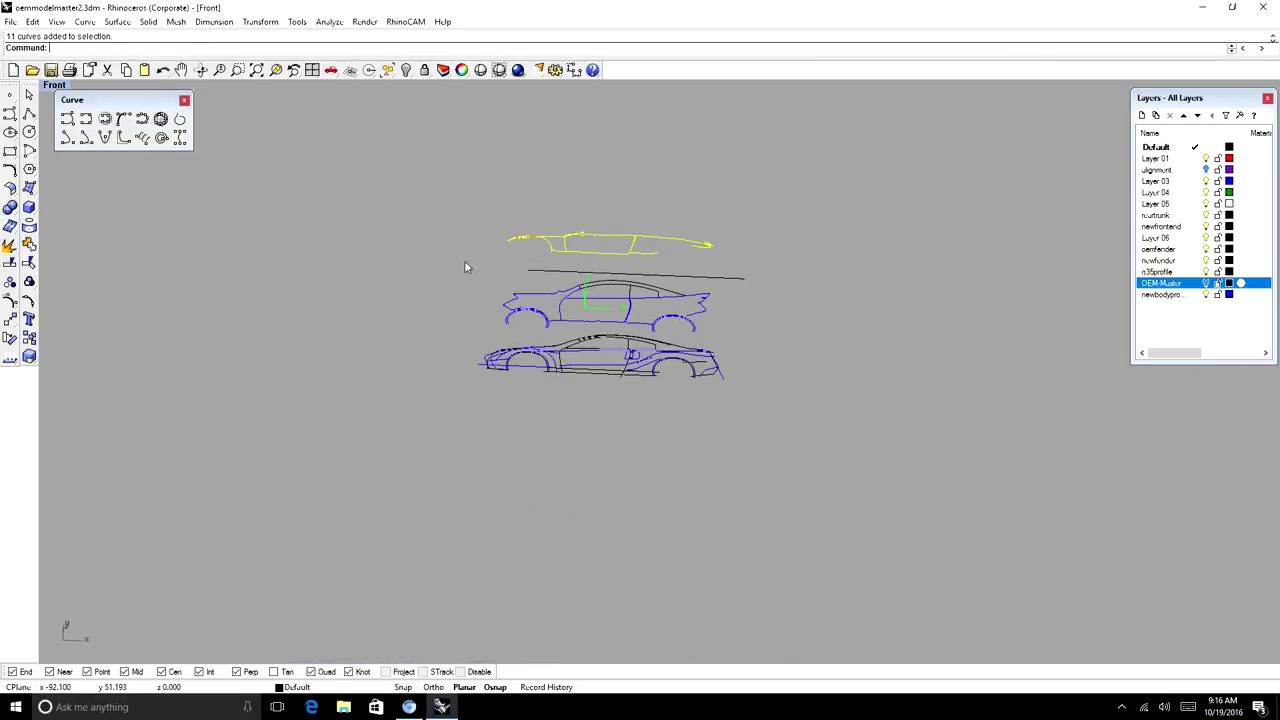
pyautogui.press('Delete')
pyautogui.scroll(5, 661, 328)
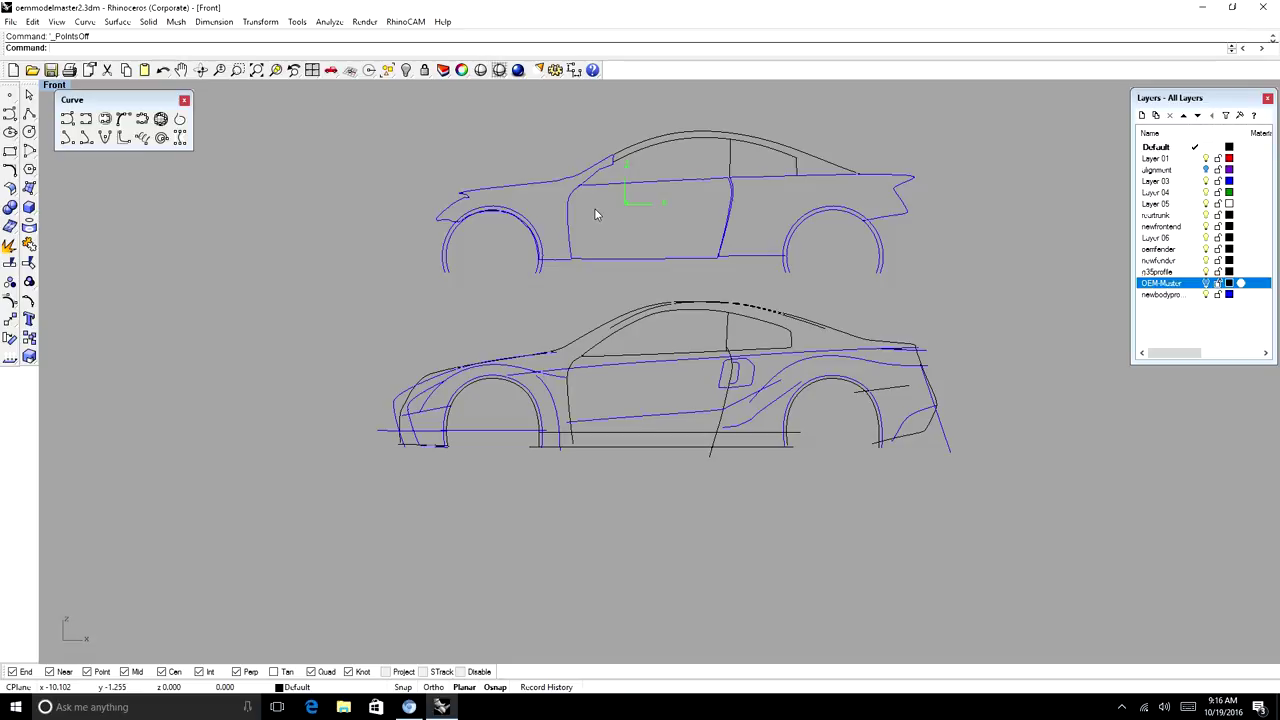
# Draw an interpolated curve in the front view from the top of the front wheel arch to just beyond the rear end
pyautogui.write('front')
pyautogui.press('Return')
pyautogui.scroll(4, 593, 207)
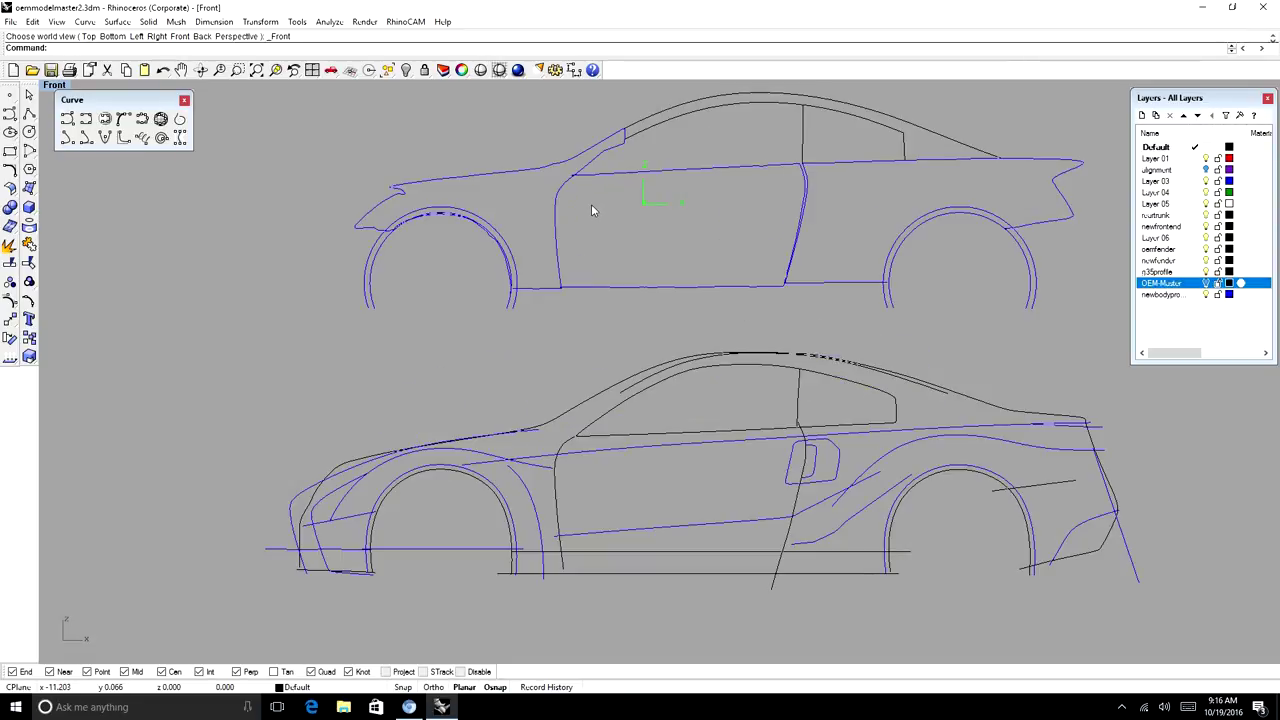
pyautogui.click(86, 120)
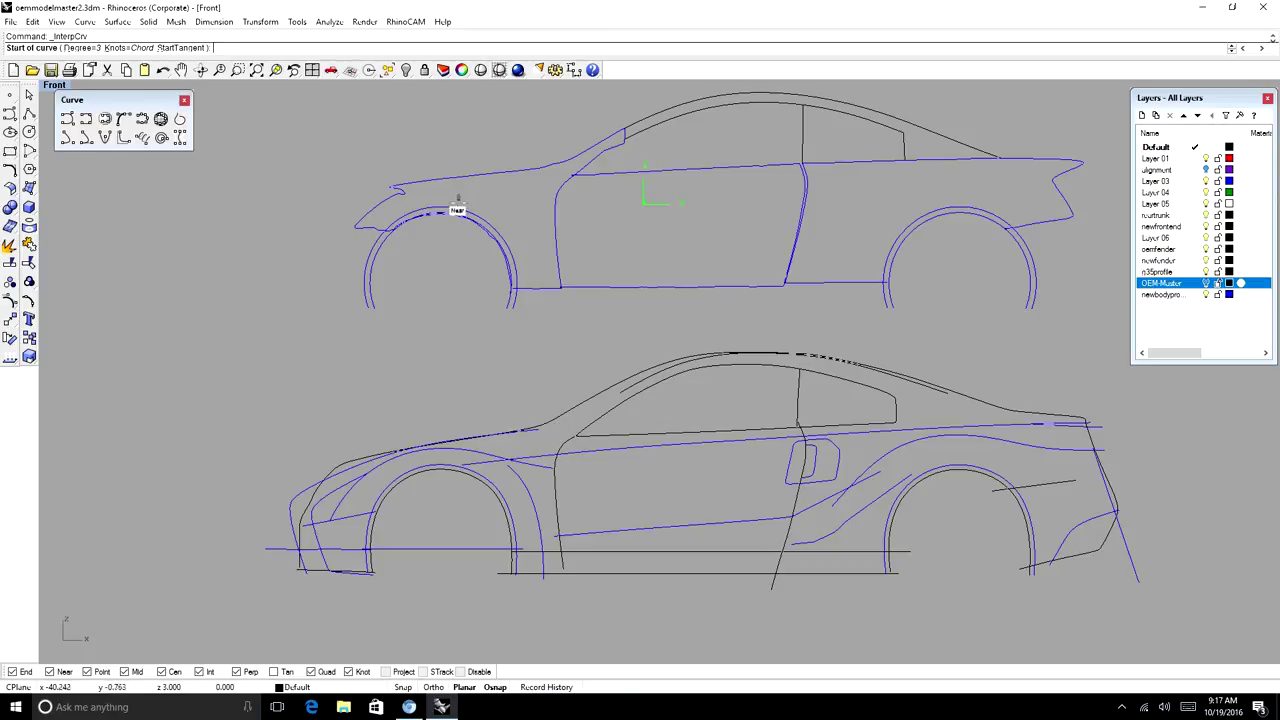
pyautogui.scroll(3, 456, 210)
pyautogui.scroll(-2, 460, 212)
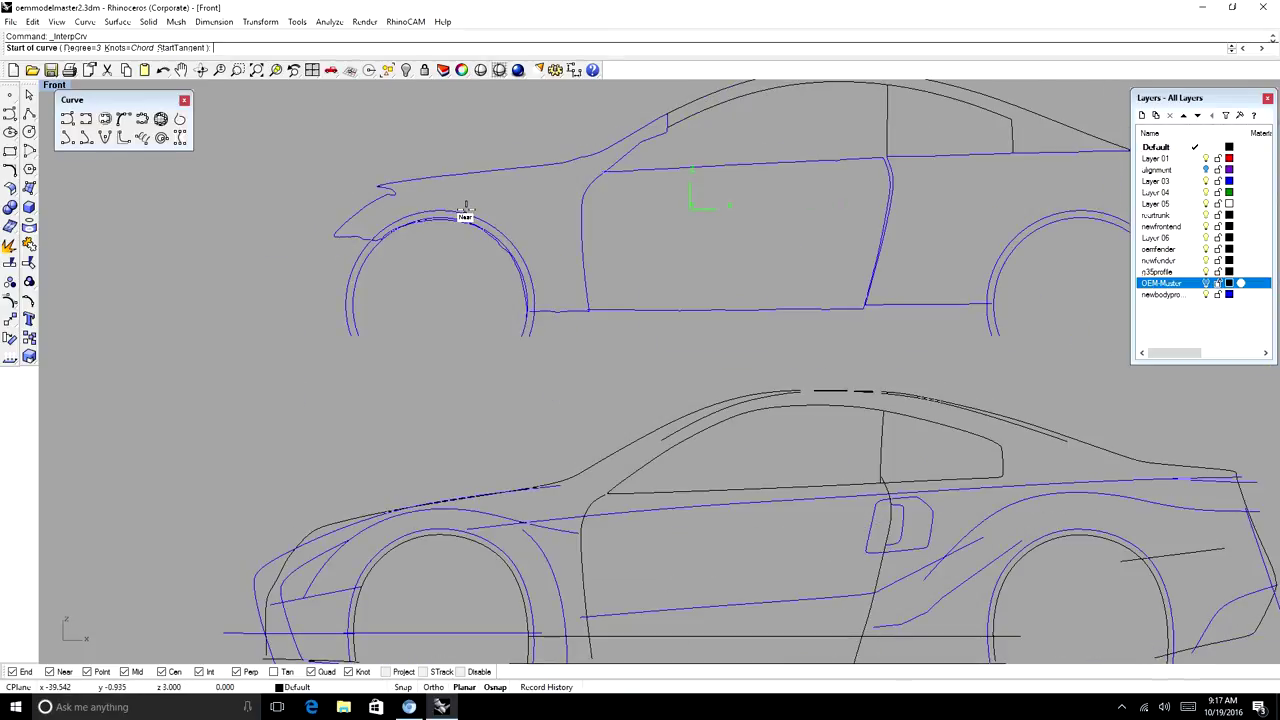
pyautogui.scroll(2, 462, 214)
pyautogui.click(452, 210)
pyautogui.scroll(-5, 366, 205)
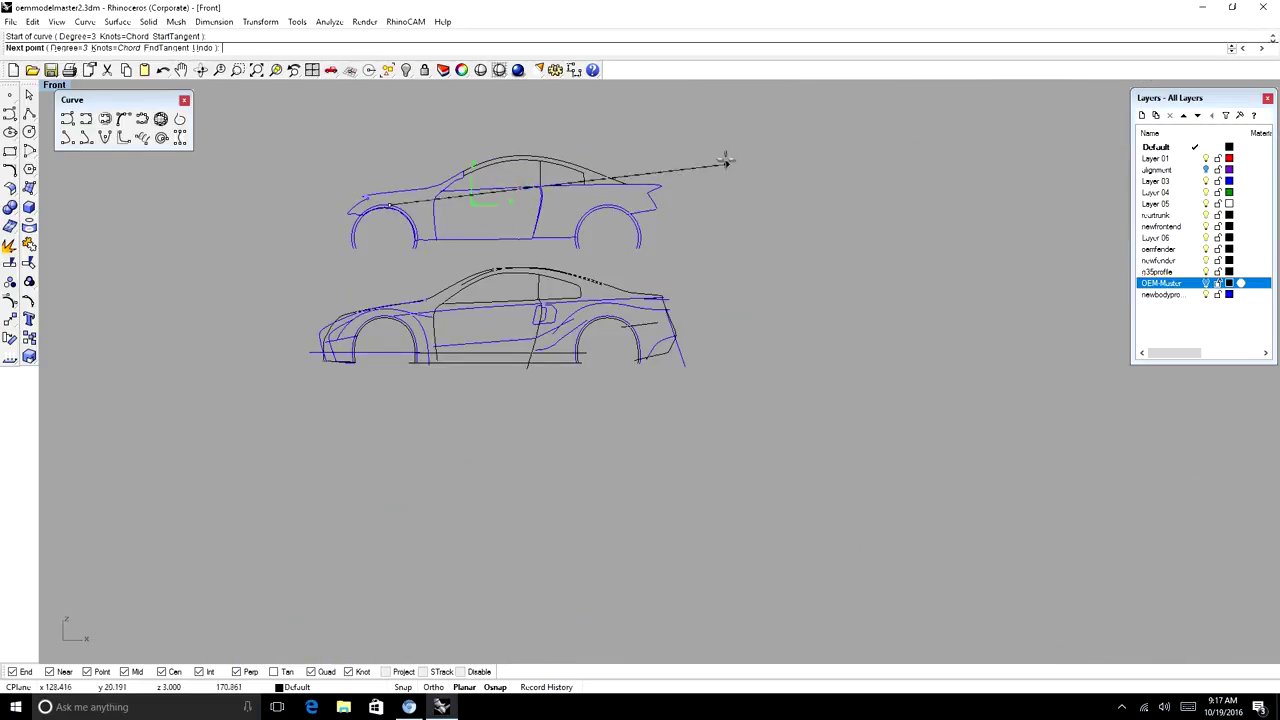
pyautogui.scroll(2, 668, 190)
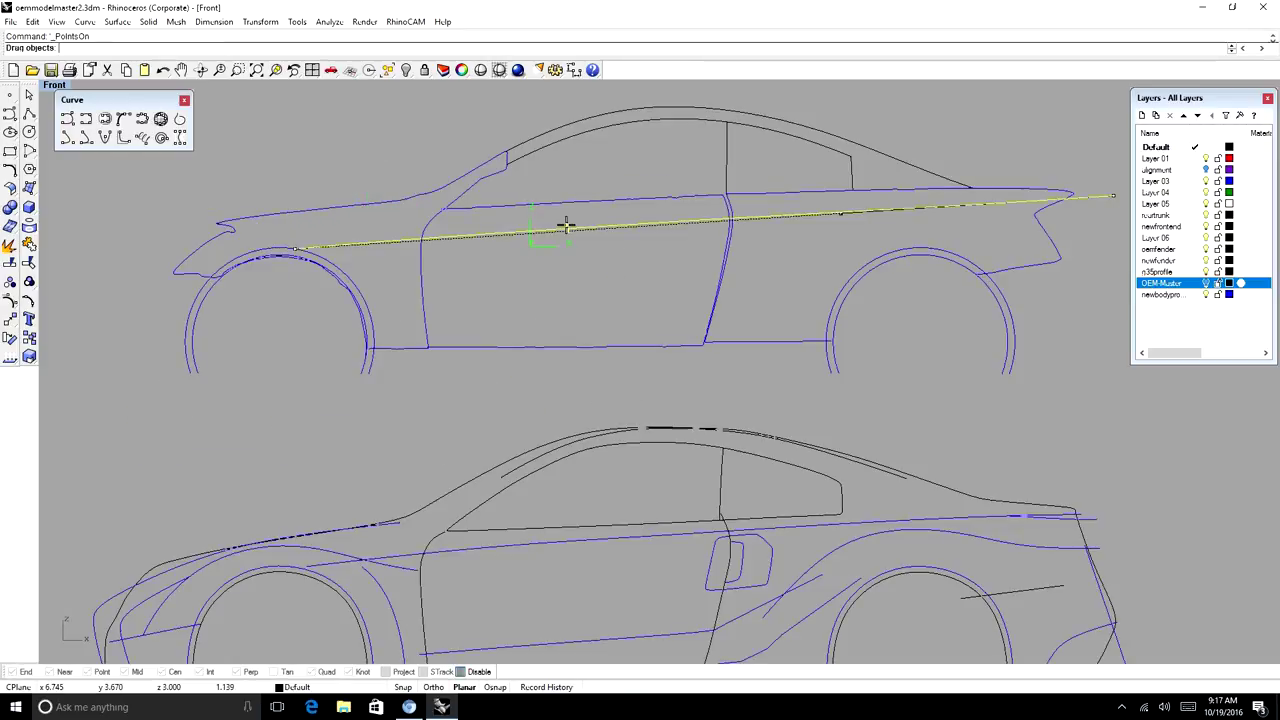
# Shape the new body line by raising its two middle control points and slightly lowering its rear endpoint
pyautogui.moveTo(566, 224); pyautogui.dragTo(567, 217)
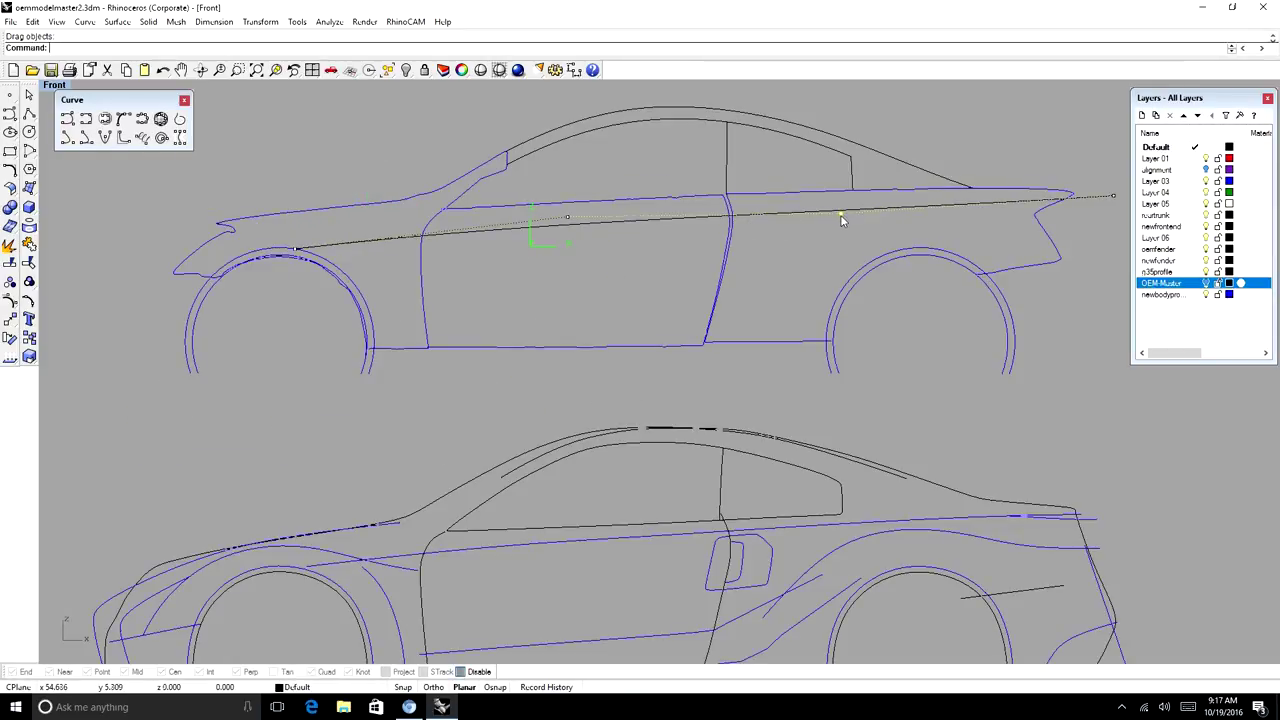
pyautogui.moveTo(843, 217); pyautogui.dragTo(844, 206)
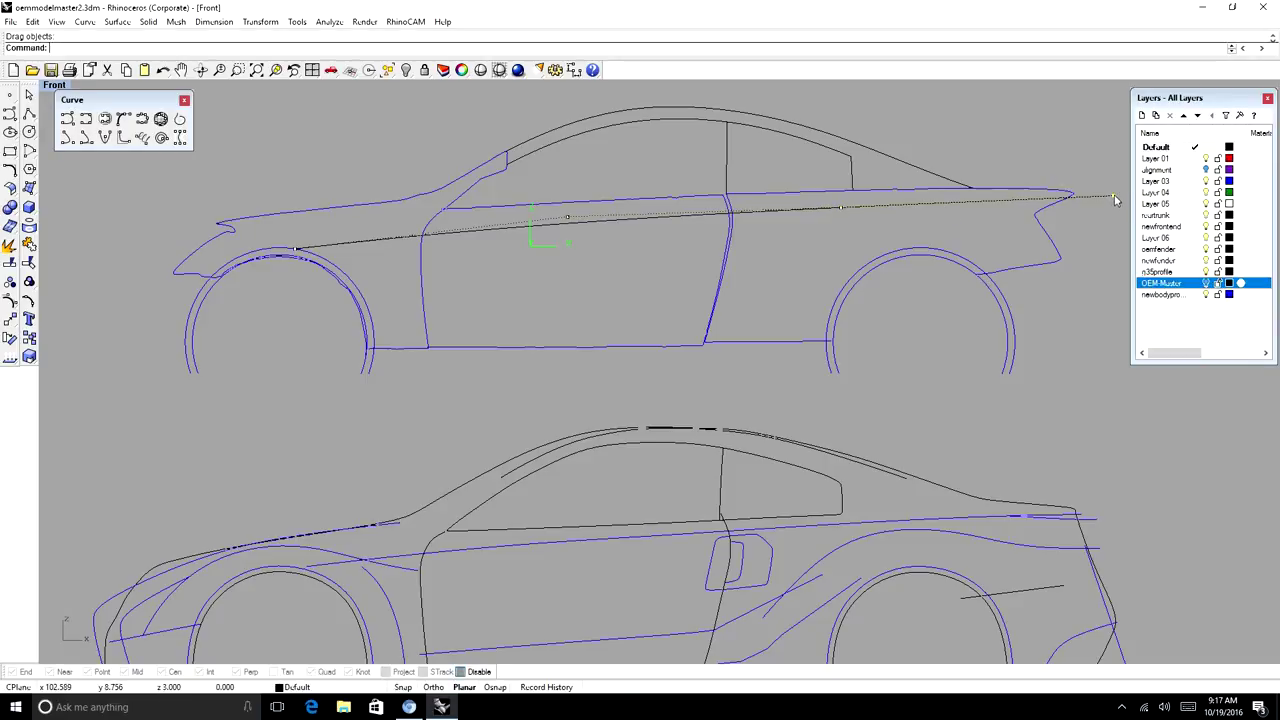
pyautogui.moveTo(1113, 199); pyautogui.dragTo(1113, 201)
pyautogui.moveTo(1113, 197); pyautogui.dragTo(1113, 198)
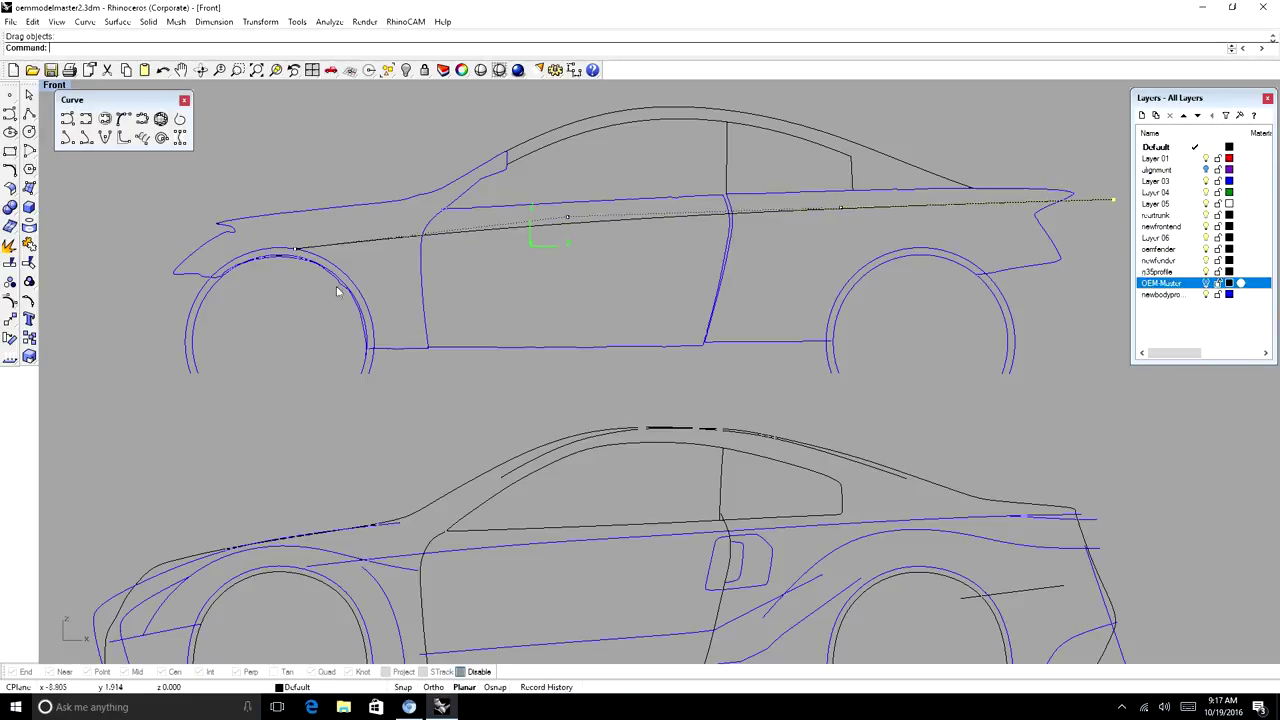
pyautogui.scroll(-10, 395, 236)
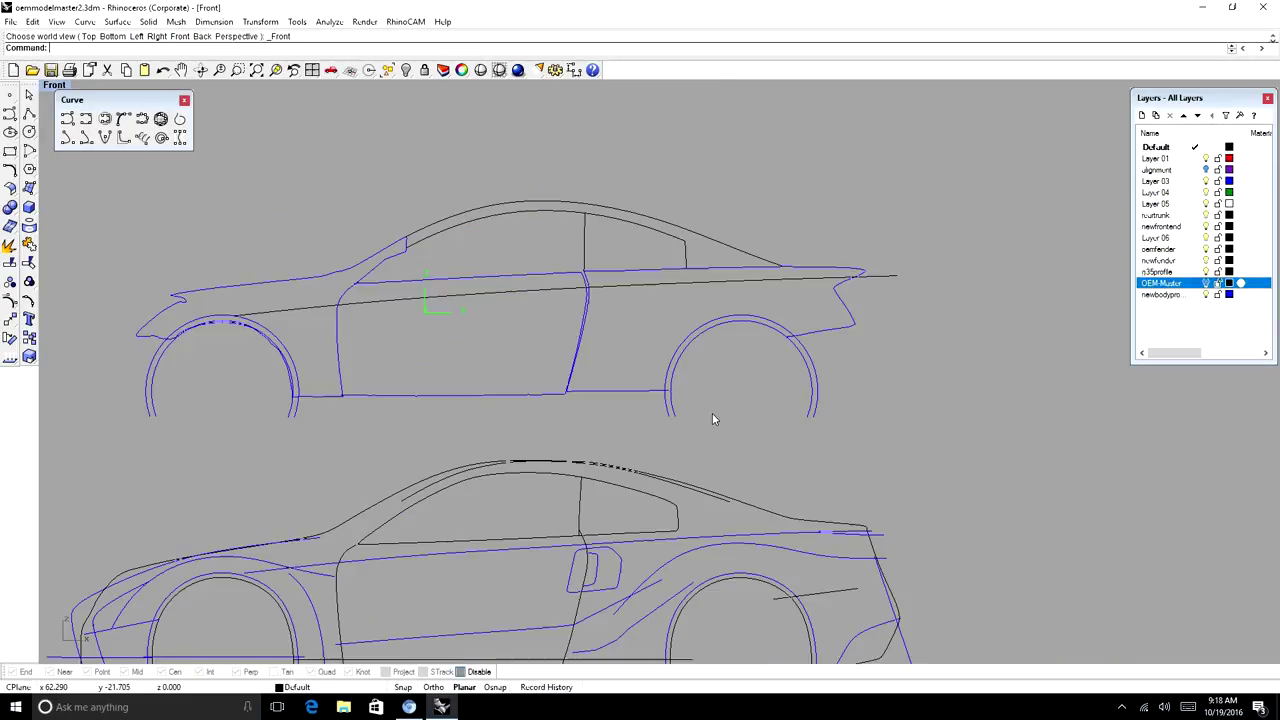
# Enable object snaps and draw an interpolated curve joining the facing lower ends of the front and rear wheel arches
pyautogui.scroll(-6, 725, 380)
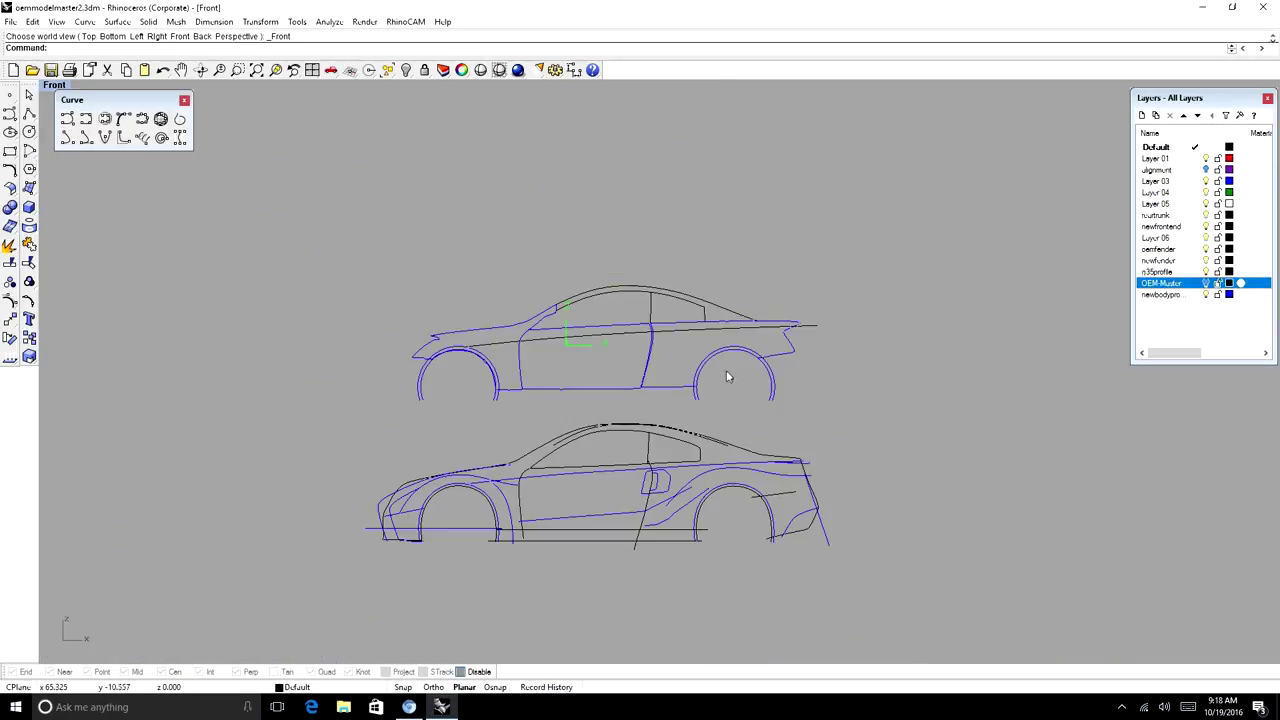
pyautogui.scroll(2, 669, 423)
pyautogui.scroll(-2, 669, 367)
pyautogui.scroll(4, 649, 401)
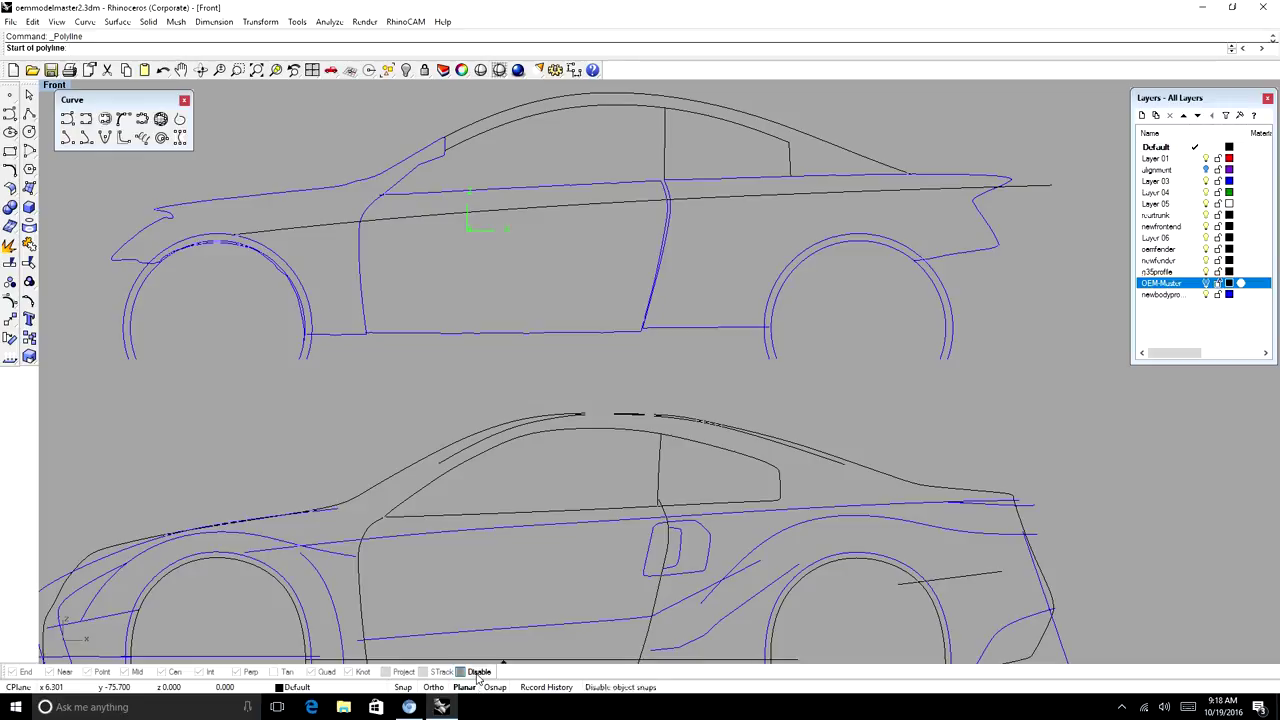
pyautogui.click(86, 118)
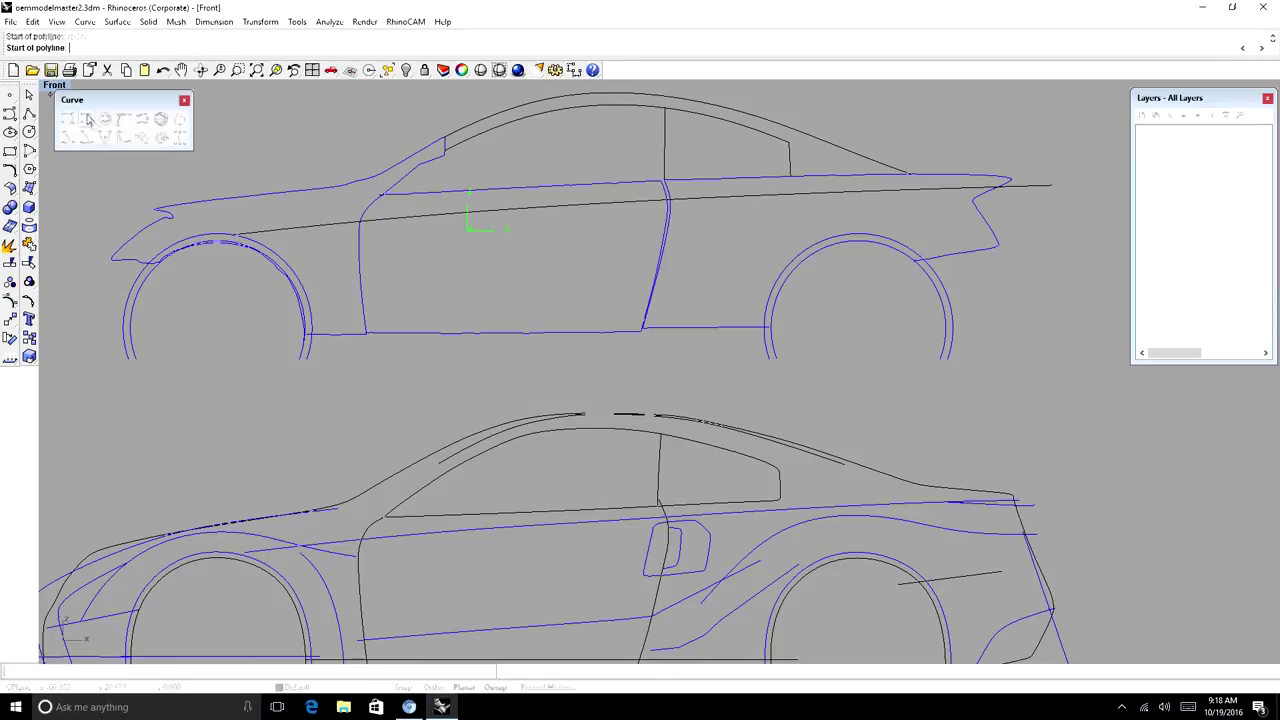
pyautogui.click(307, 359)
pyautogui.click(764, 358)
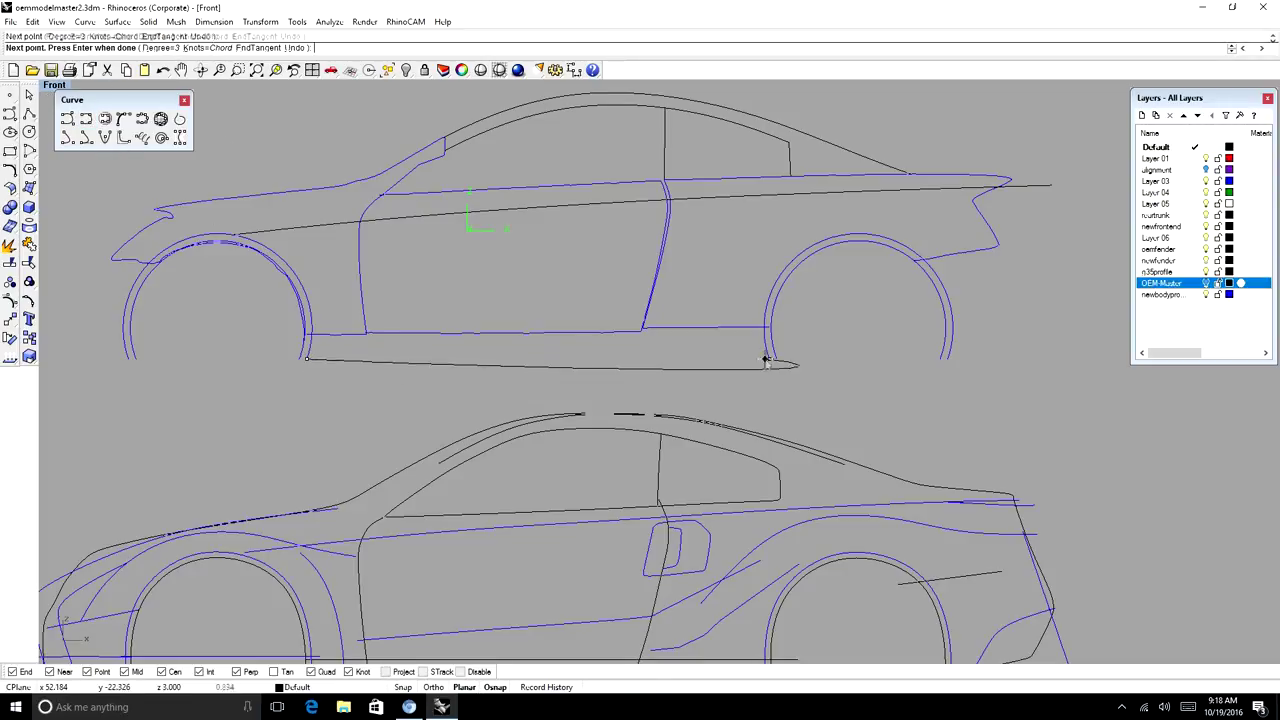
pyautogui.press('Return')
# Draw a second interpolated curve between the front and rear wheel arches, level with the bottom edge of the door
pyautogui.scroll(-3, 677, 383)
pyautogui.scroll(20, 483, 357)
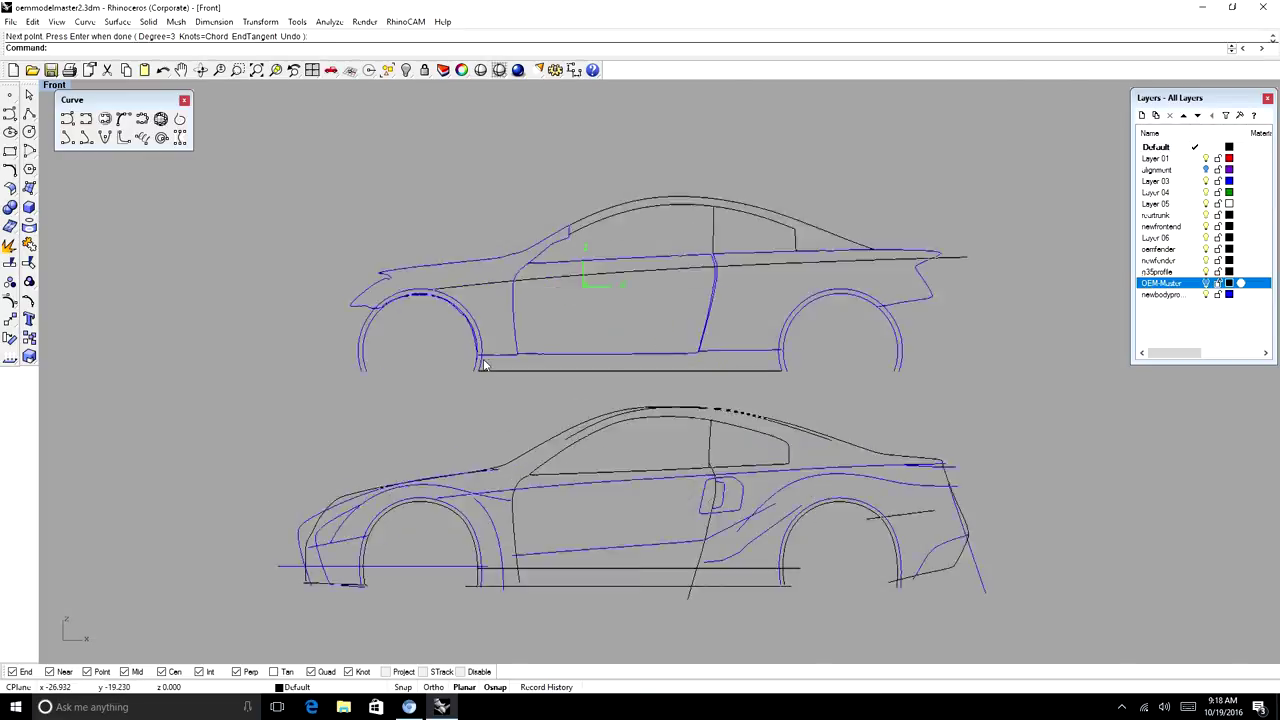
pyautogui.rightClick(481, 351)
pyautogui.scroll(4, 480, 345)
pyautogui.scroll(-2, 473, 340)
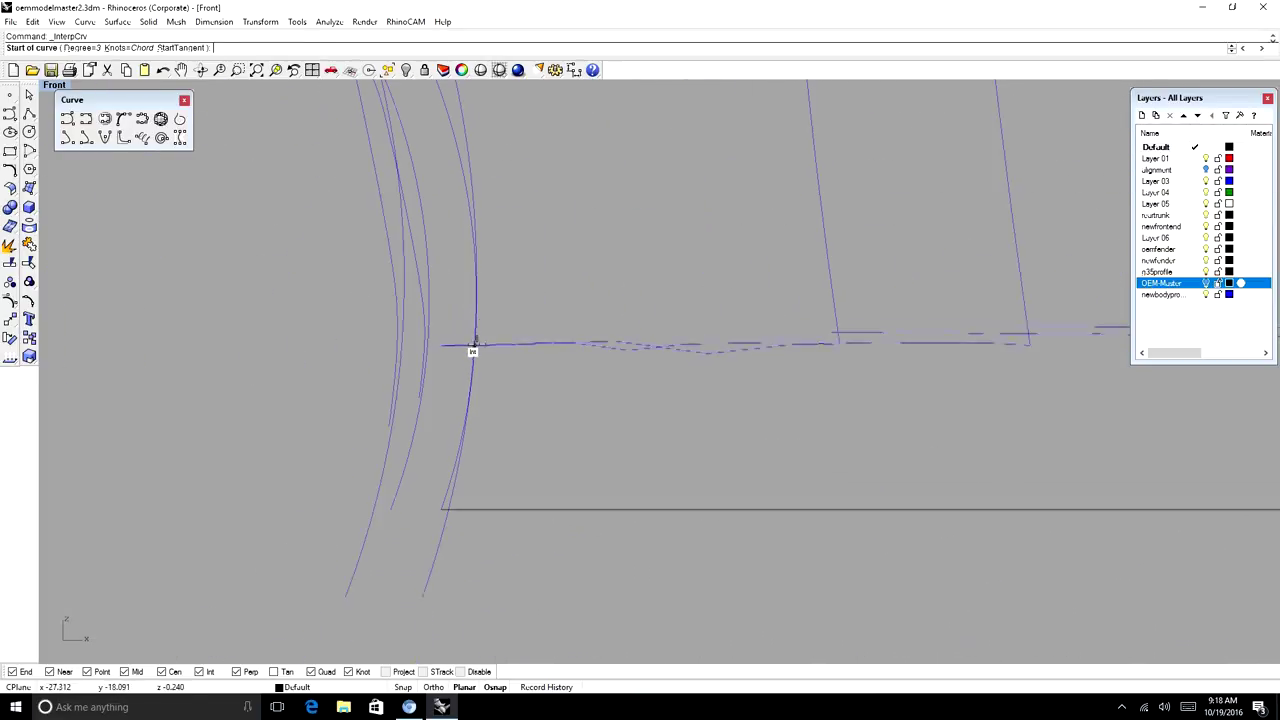
pyautogui.scroll(2, 474, 340)
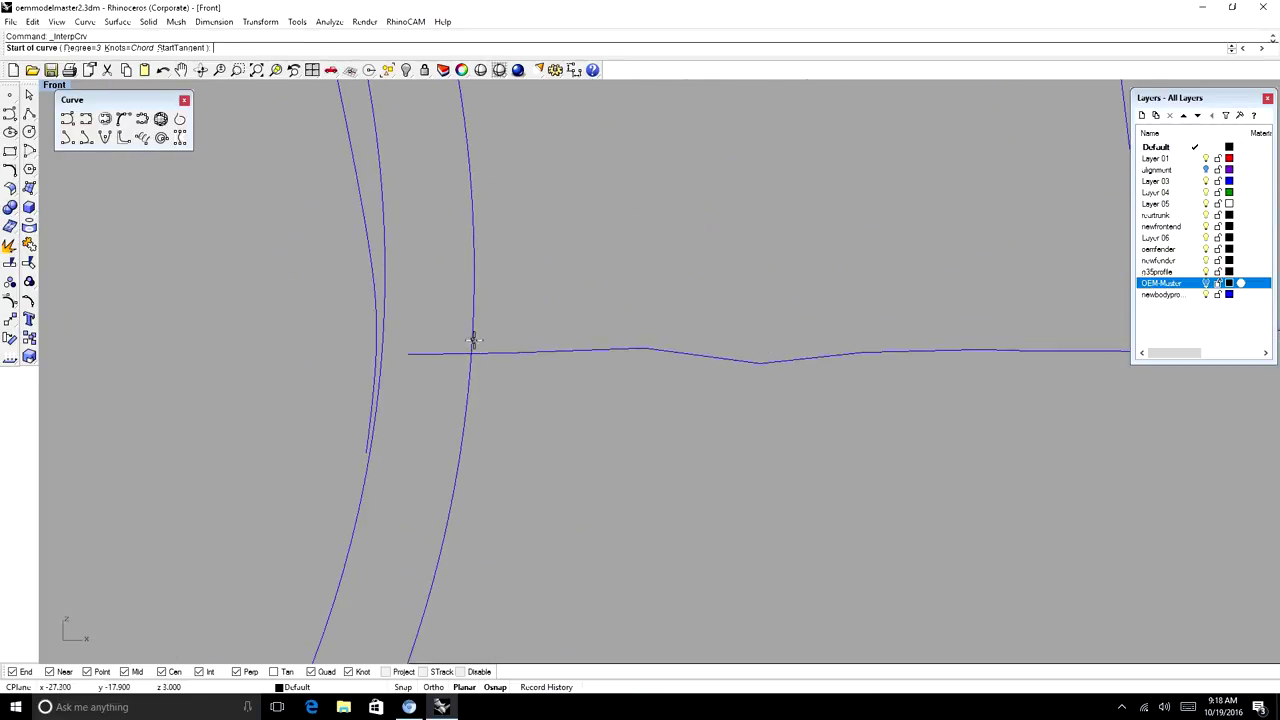
pyautogui.click(473, 340)
pyautogui.scroll(-6, 520, 340)
pyautogui.scroll(5, 848, 320)
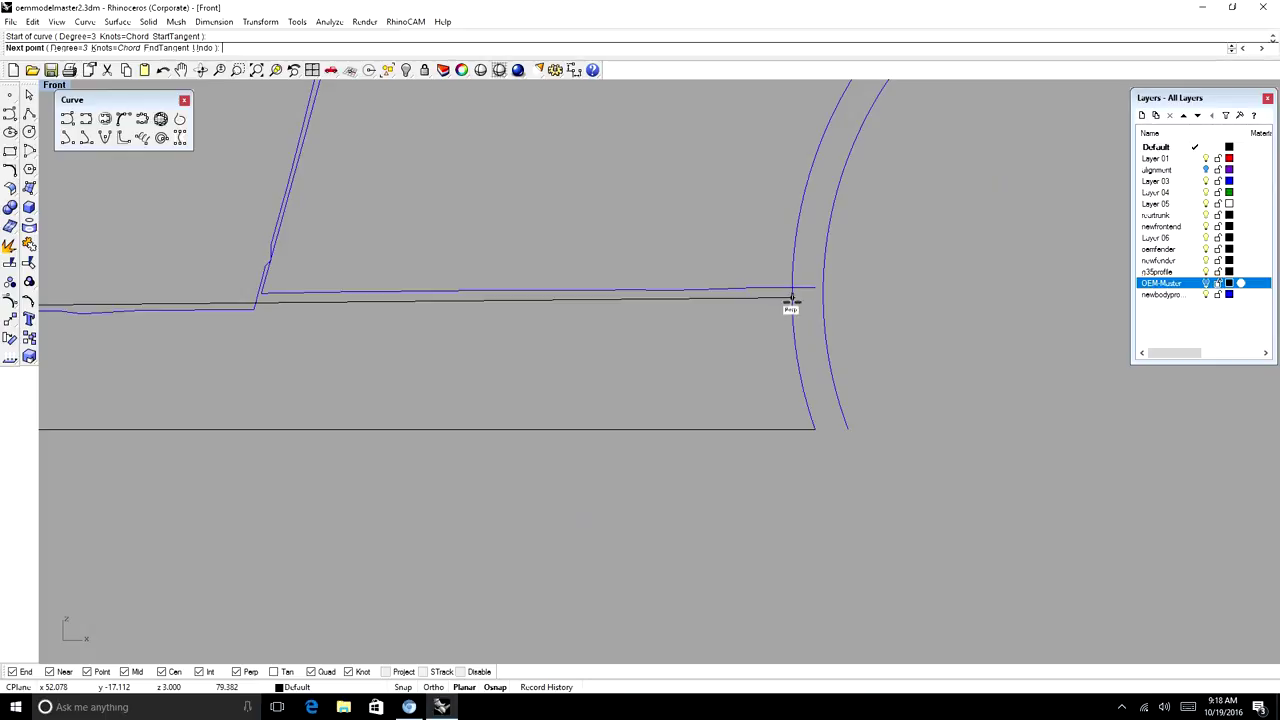
pyautogui.click(791, 318)
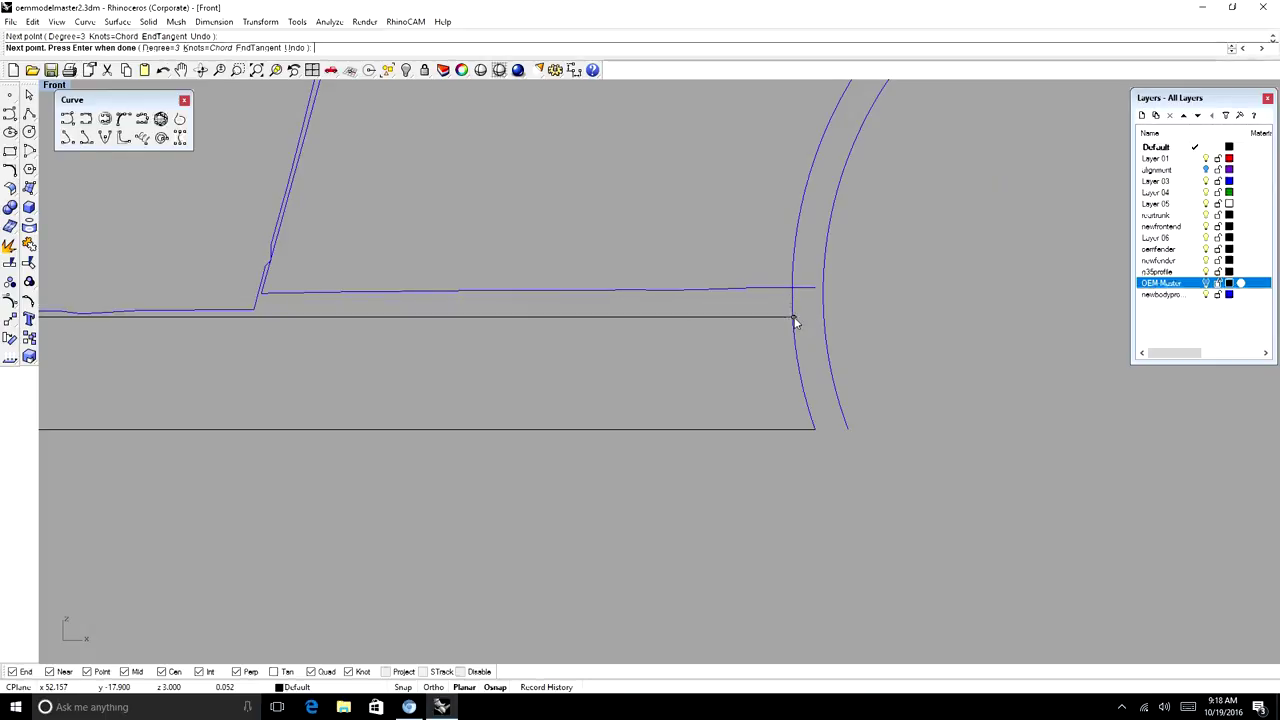
pyautogui.scroll(-3, 790, 325)
pyautogui.scroll(4, 810, 330)
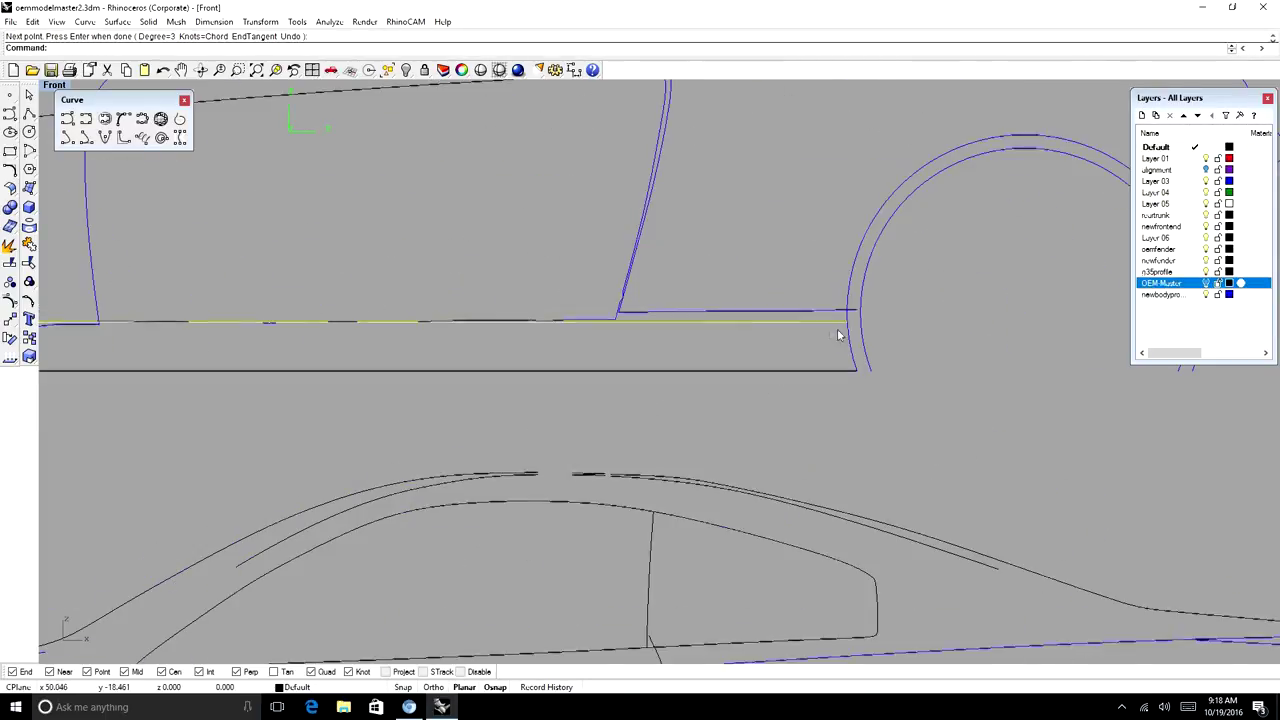
pyautogui.scroll(-5, 840, 331)
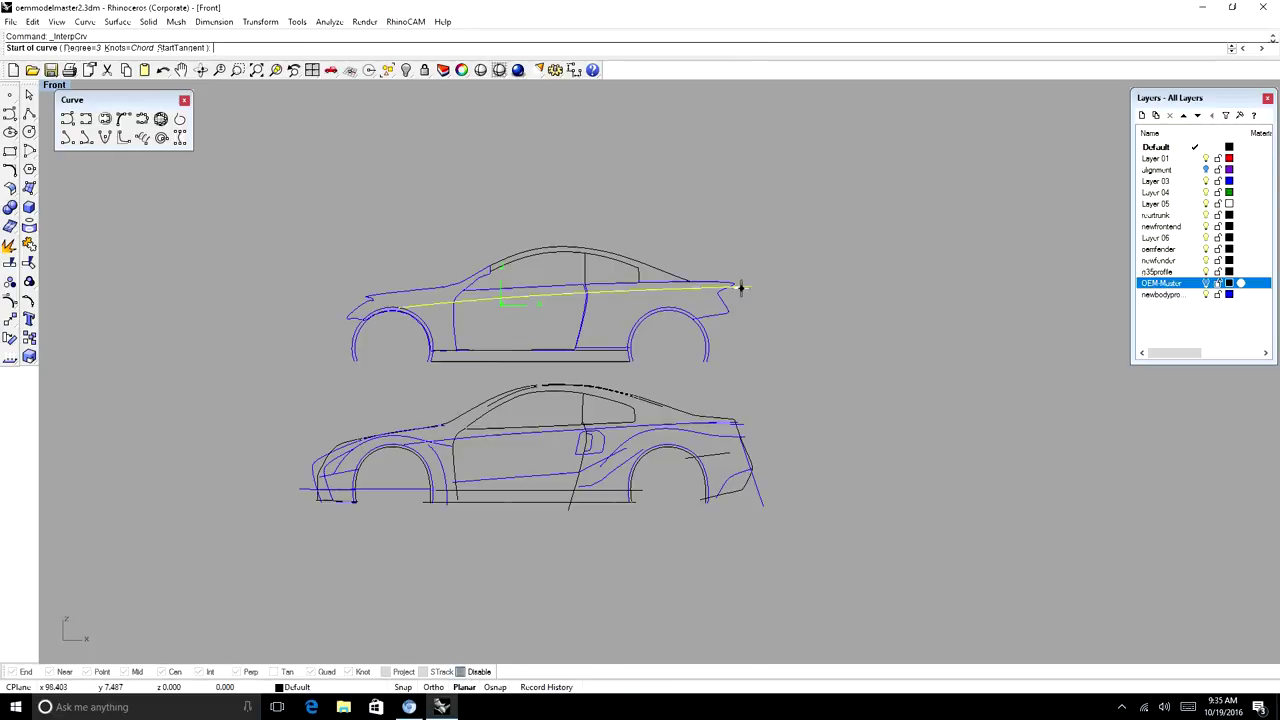
# Re-enable object snaps and draw a slanted curve running down behind the rear wheel from where the upper body line crosses the rear outline
pyautogui.scroll(4, 741, 287)
pyautogui.click(475, 673)
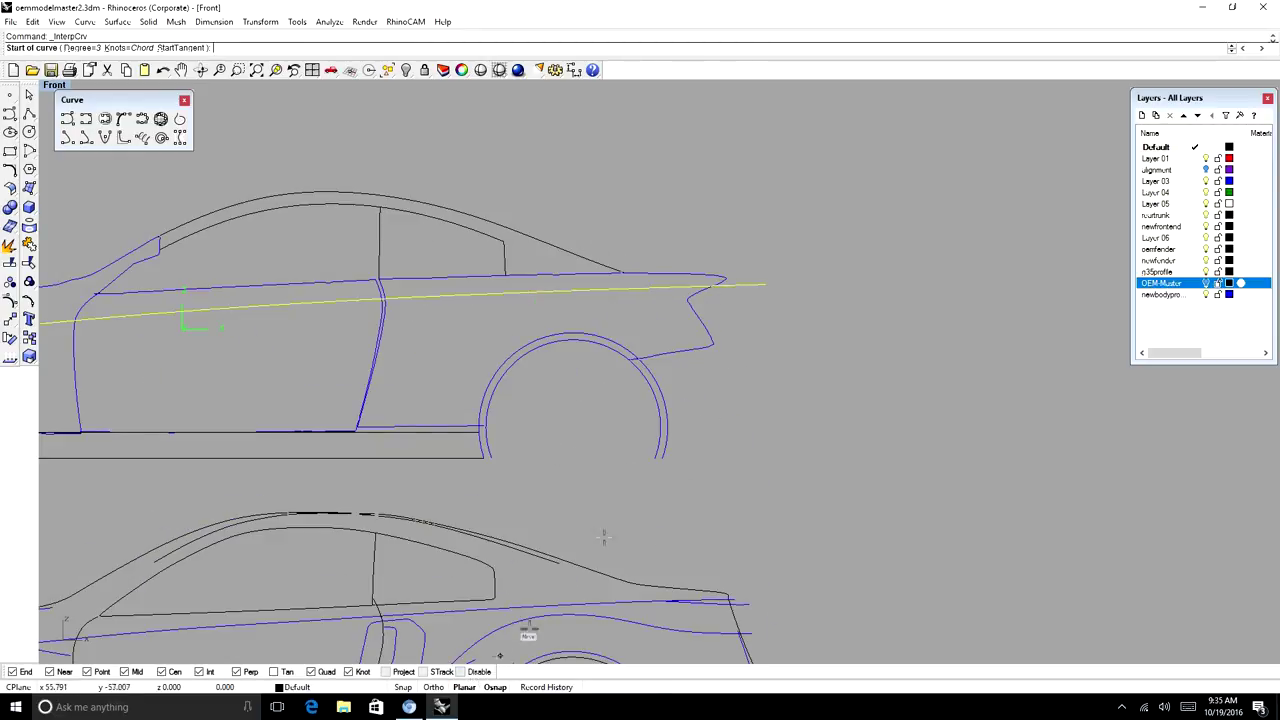
pyautogui.scroll(2, 718, 288)
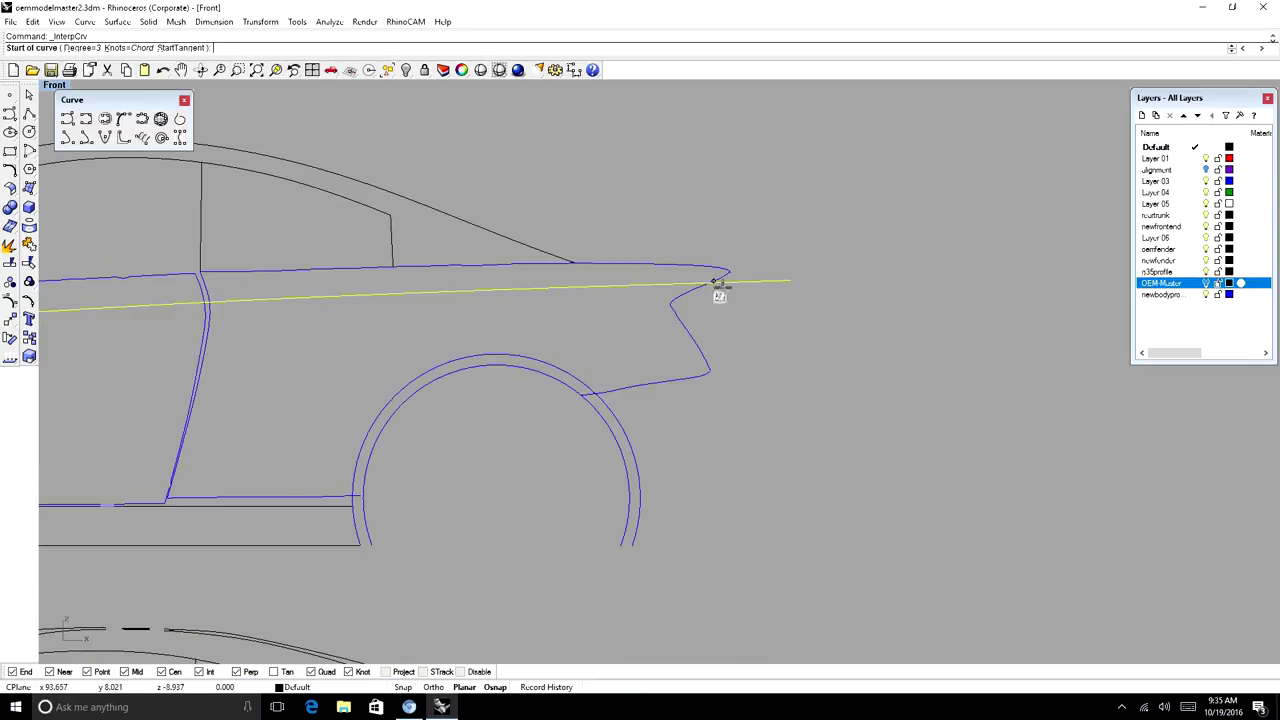
pyautogui.scroll(-5, 720, 285)
pyautogui.scroll(4, 722, 287)
pyautogui.scroll(10, 714, 276)
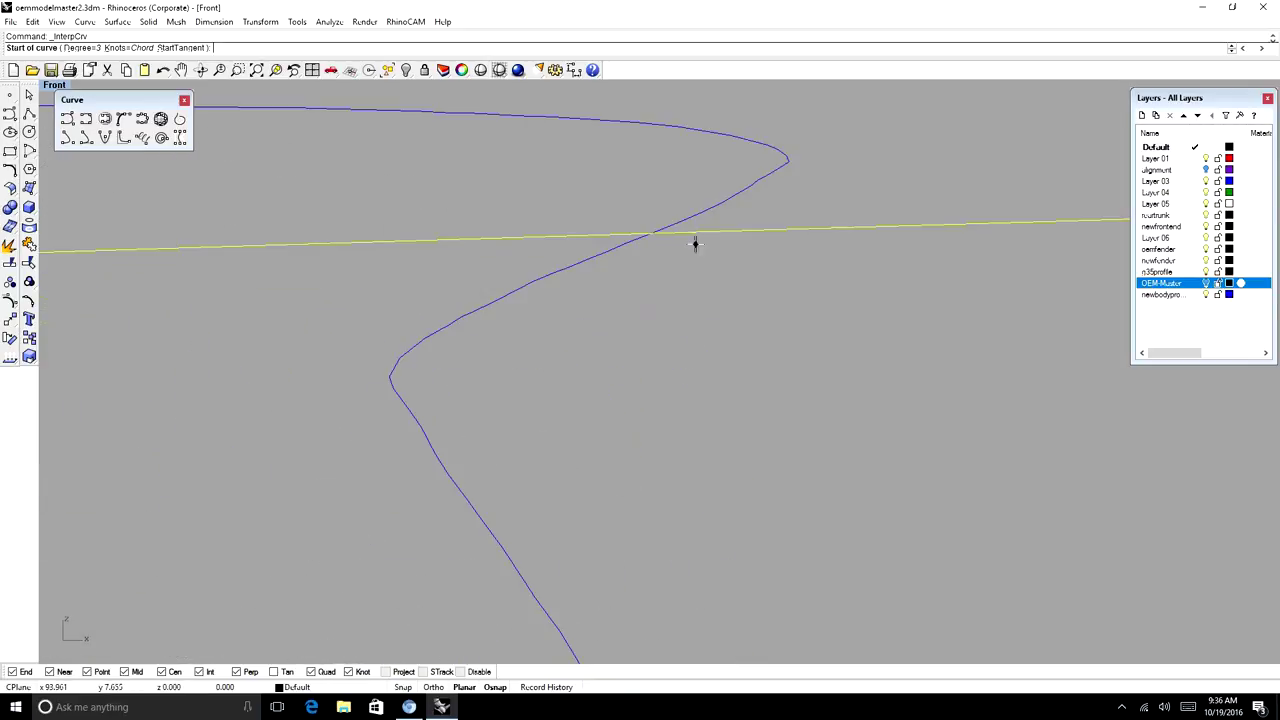
pyautogui.click(664, 231)
pyautogui.scroll(-12, 670, 165)
pyautogui.click(712, 293)
pyautogui.rightClick(714, 291)
pyautogui.scroll(-6, 740, 268)
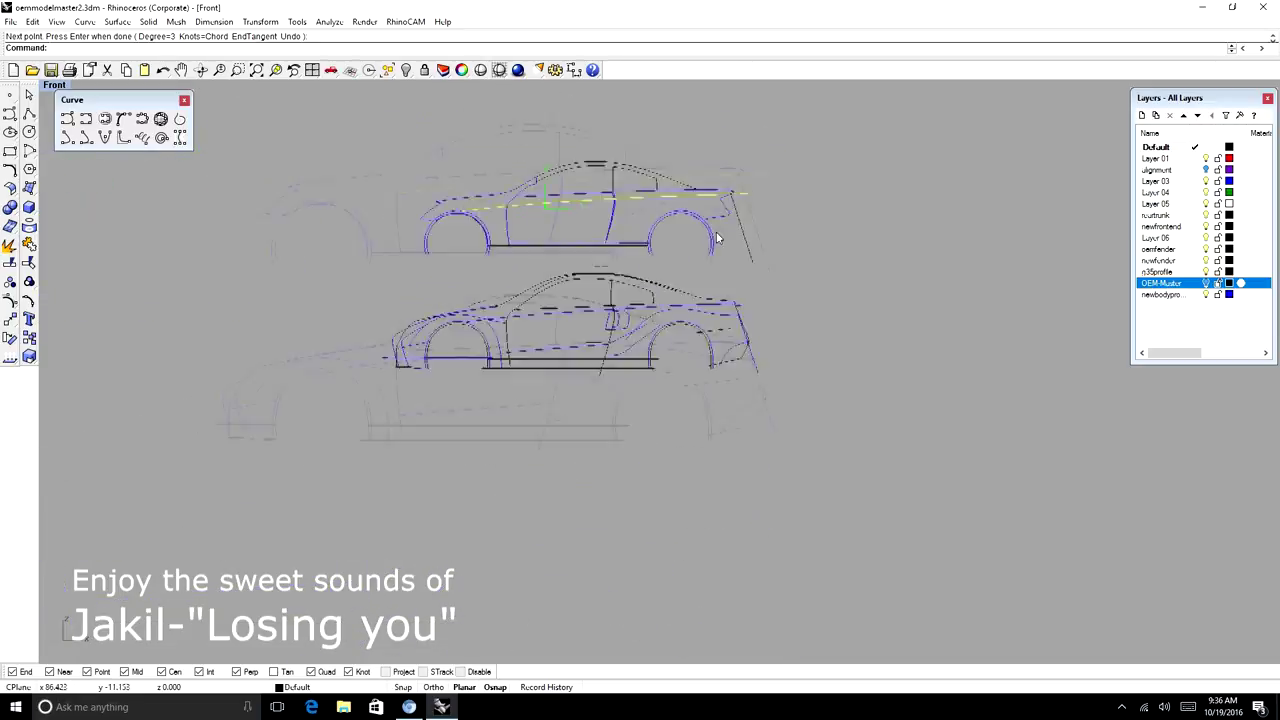
# Draw an interpolated curve from the rear wheel arch's lower rear end to the slanted rear line
pyautogui.scroll(8, 732, 250)
pyautogui.rightClick(717, 266)
pyautogui.click(786, 241)
pyautogui.rightClick(784, 240)
pyautogui.scroll(-2, 780, 238)
pyautogui.moveTo(622, 224); pyautogui.dragTo(843, 239, button='right')
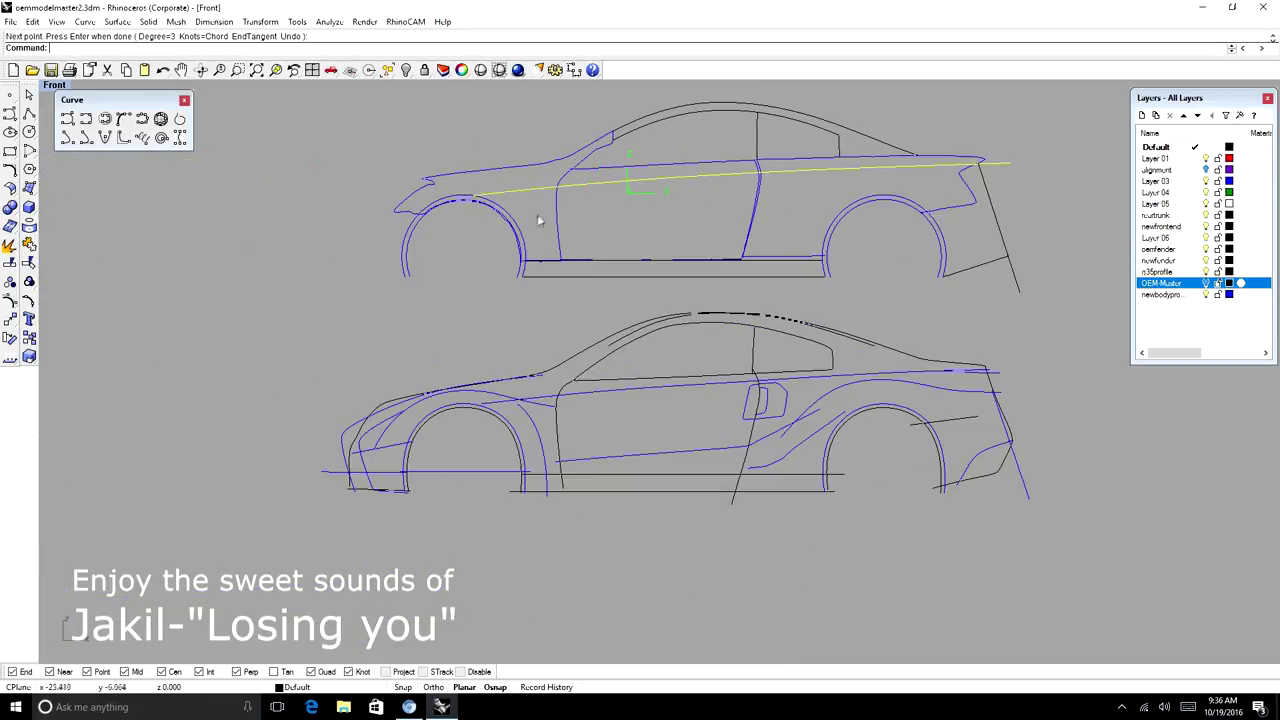
# Draw a lower side line from the front wheel arch to just behind the door, and a second curve from its end to the car's rear
pyautogui.click(519, 401)
pyautogui.click(540, 430)
pyautogui.rightClick(492, 176)
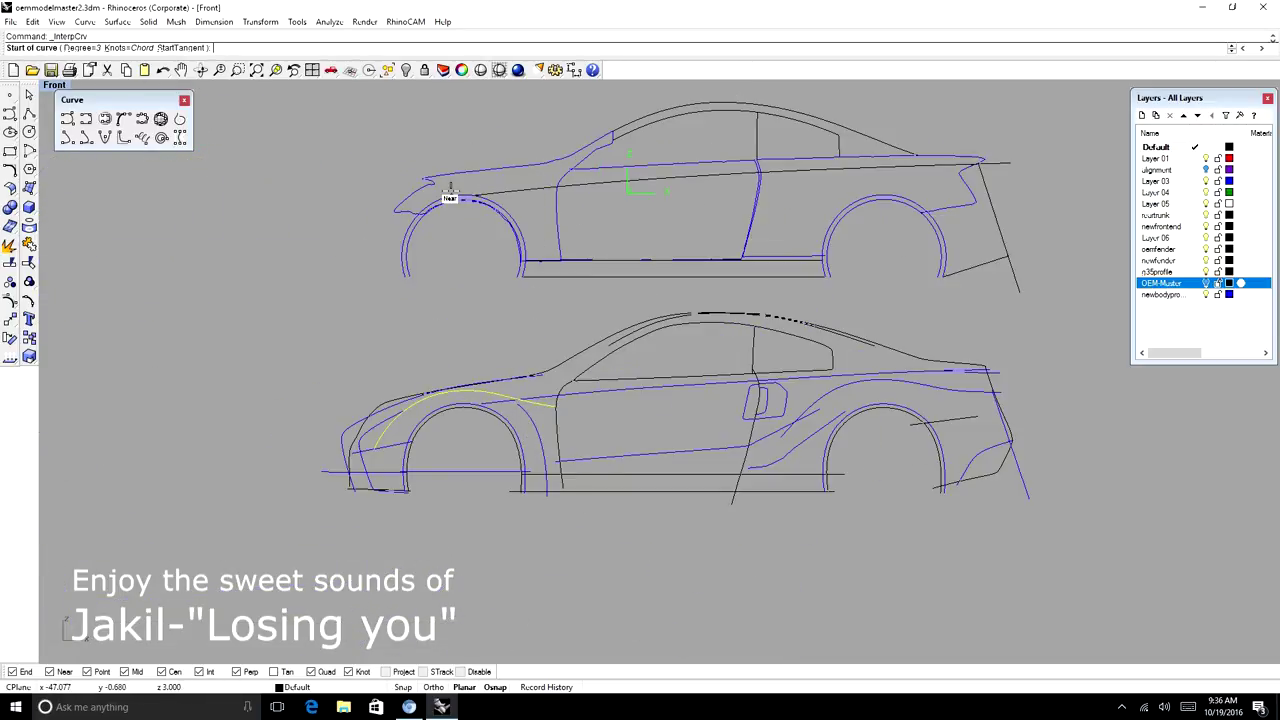
pyautogui.scroll(4, 628, 260)
pyautogui.scroll(-4, 580, 286)
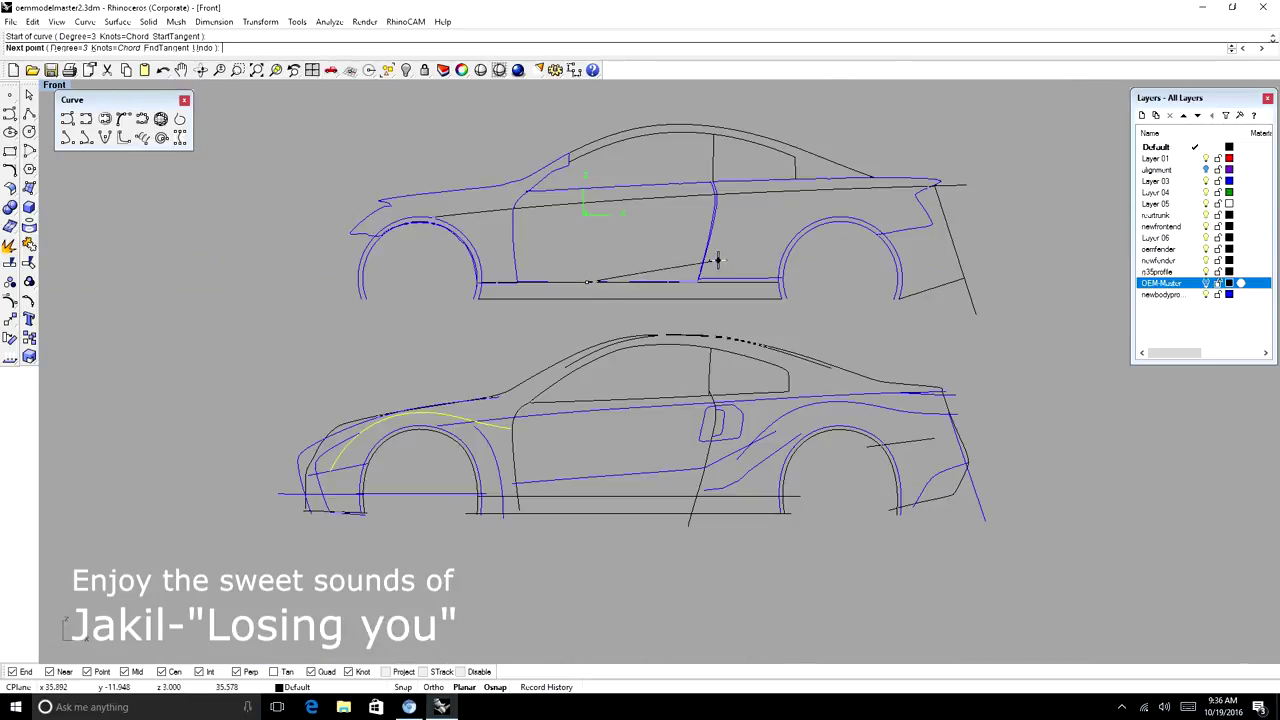
pyautogui.scroll(4, 493, 267)
pyautogui.scroll(-5, 686, 243)
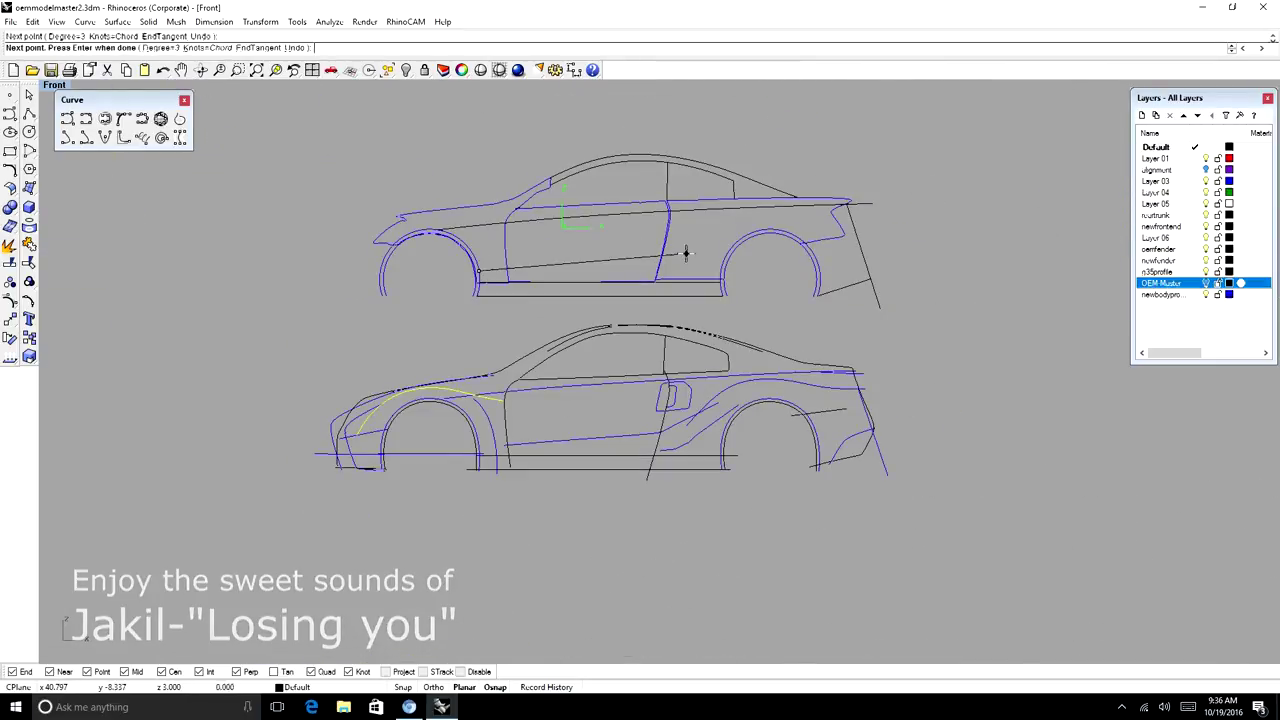
pyautogui.click(686, 253)
pyautogui.click(840, 229)
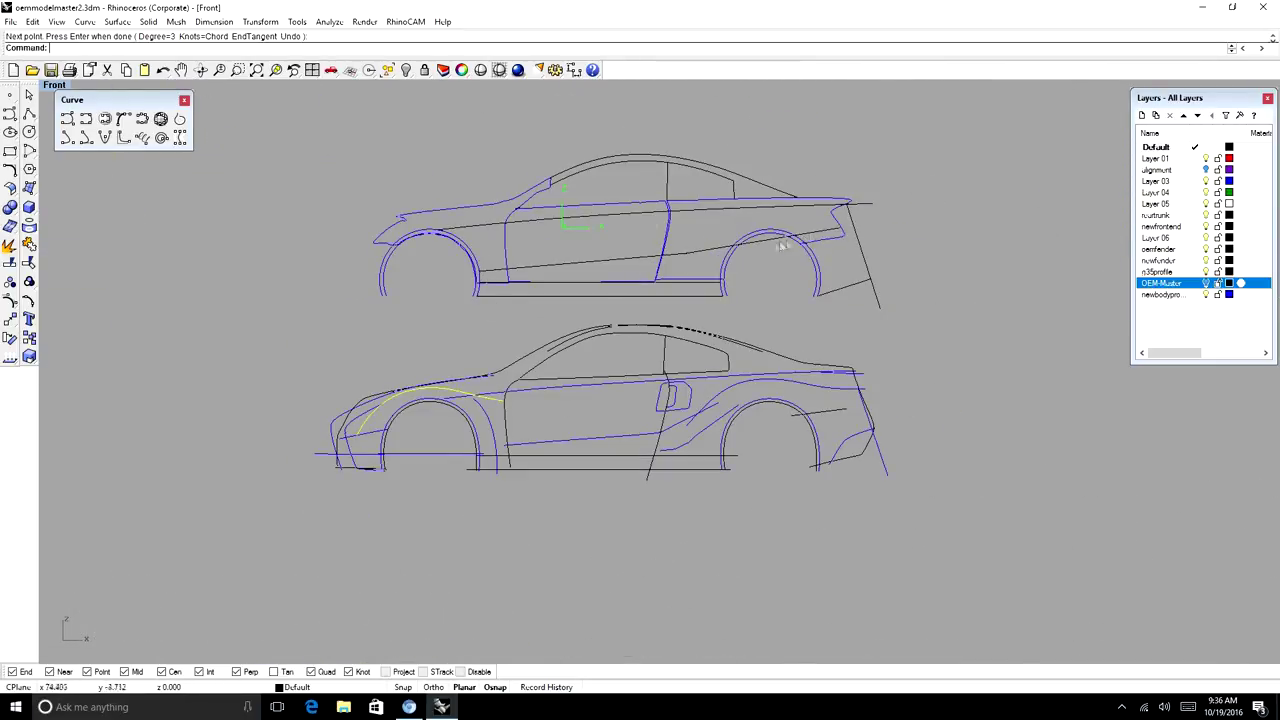
# Raise the rear fender curve's middle control points so it arches over the rear wheel, and rebuild the curve
pyautogui.scroll(2, 785, 236)
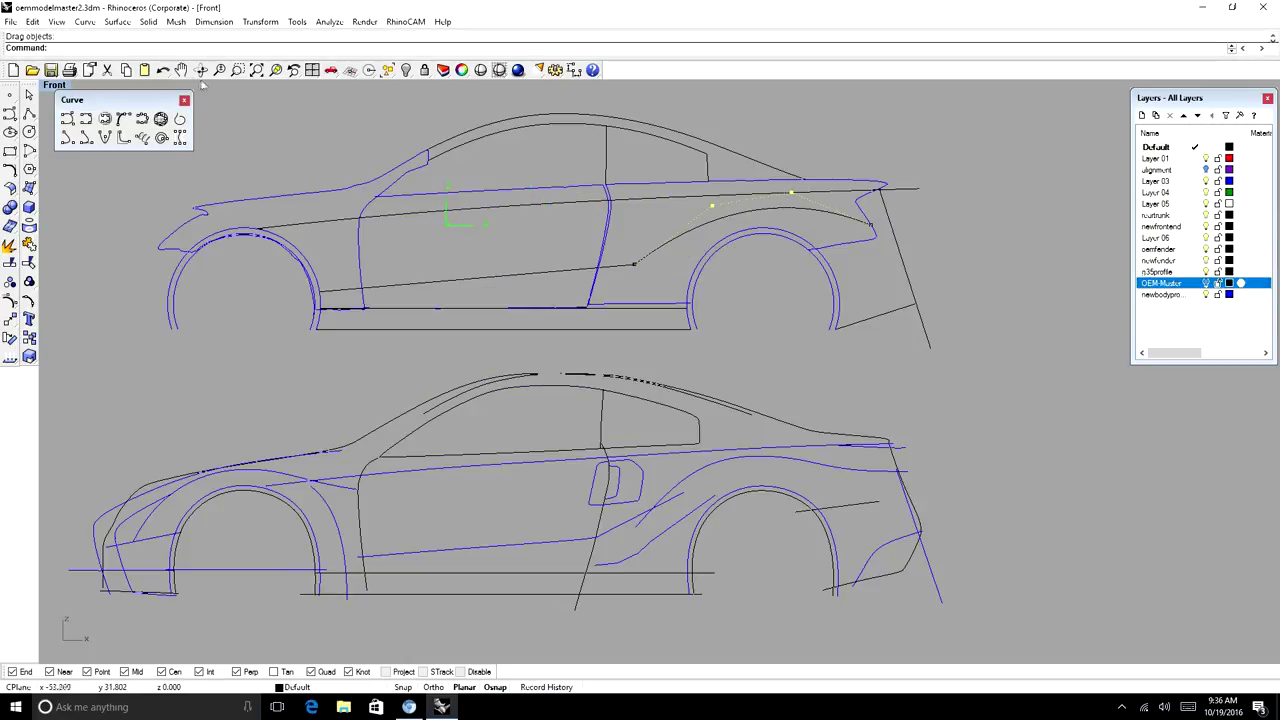
pyautogui.moveTo(713, 206); pyautogui.dragTo(687, 189)
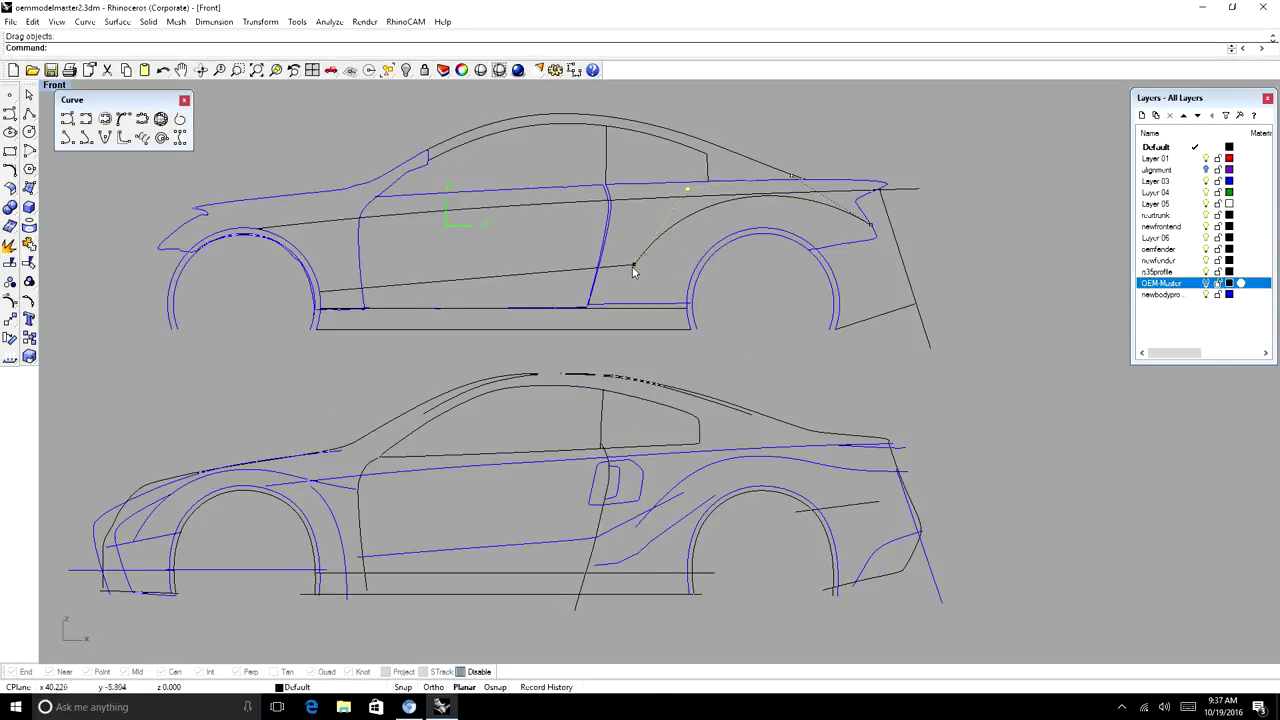
pyautogui.write('Rebuild')
pyautogui.press('Return')
pyautogui.click(595, 397)
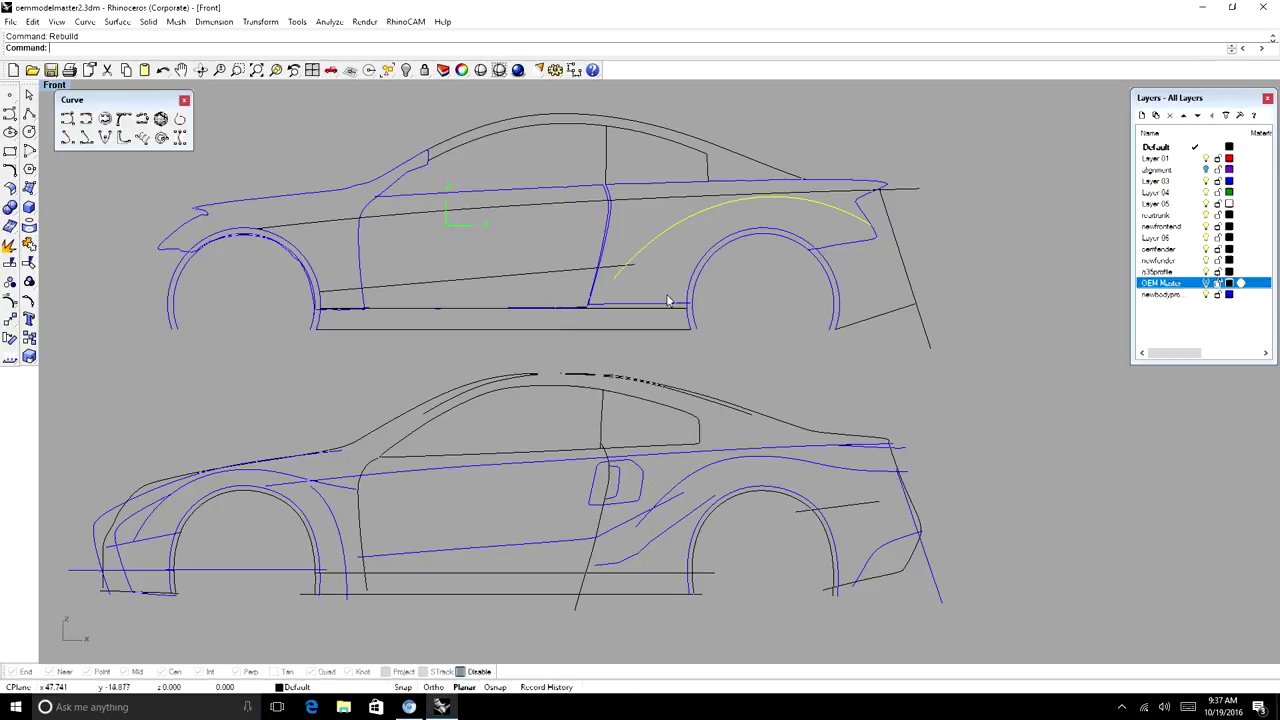
# Reshape the rebuilt rear fender curve by adjusting its control points and raising its rear endpoint towards the upper body line
pyautogui.press('F10')
pyautogui.moveTo(685, 210); pyautogui.dragTo(680, 202)
pyautogui.moveTo(877, 207); pyautogui.dragTo(878, 207)
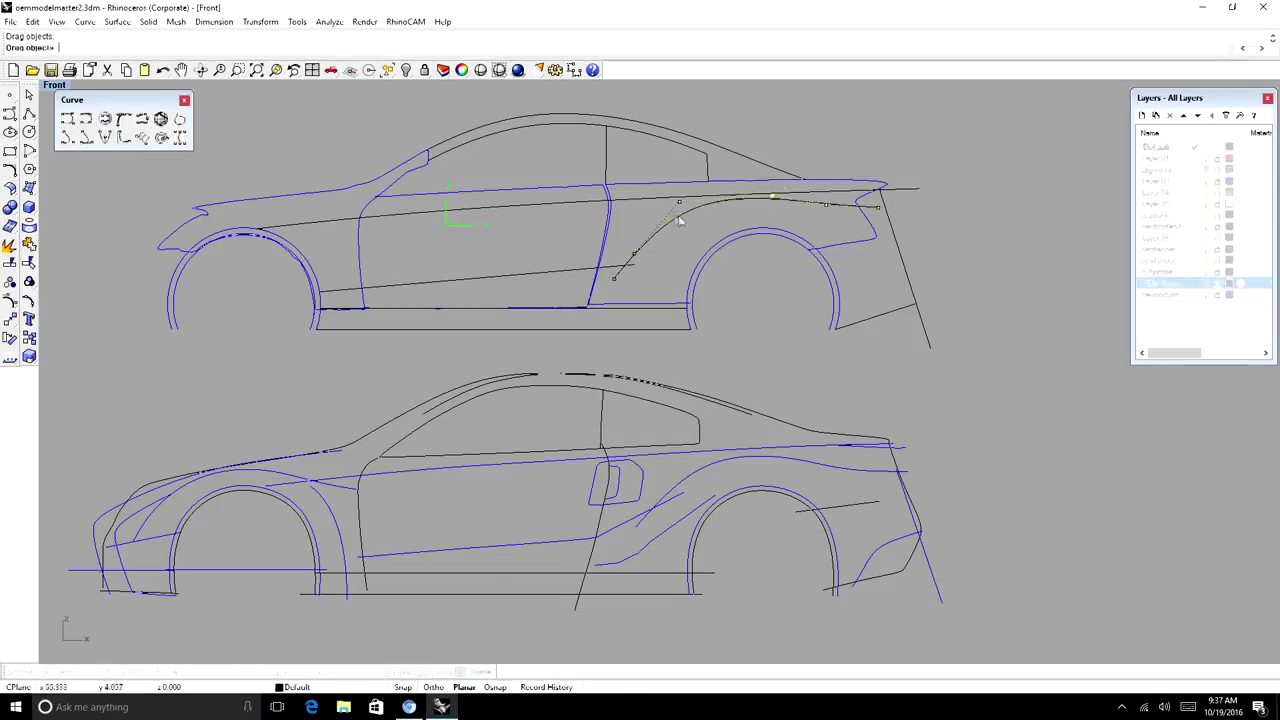
pyautogui.press('F11')
# Hide the sketched reference profile below the car outline
pyautogui.moveTo(858, 207); pyautogui.dragTo(818, 211, button='right')
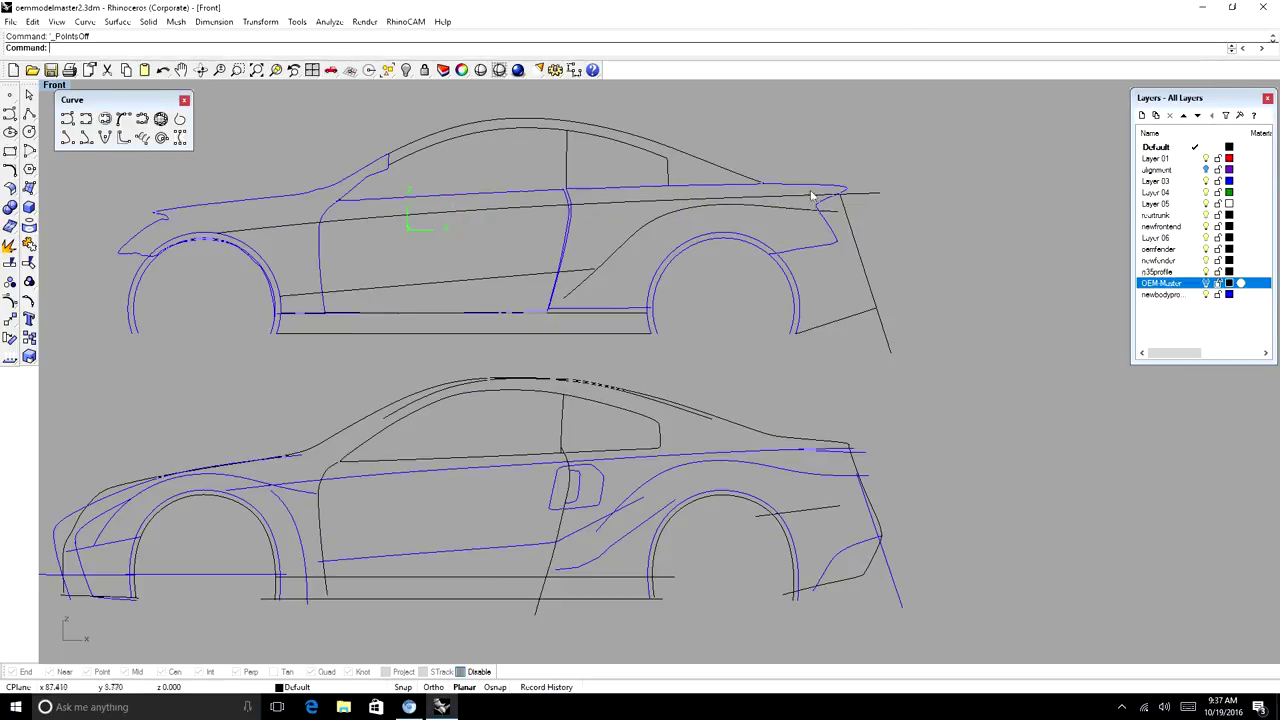
pyautogui.press('Escape')
pyautogui.moveTo(132, 431); pyautogui.dragTo(391, 289, button='right')
pyautogui.scroll(-10, 391, 289)
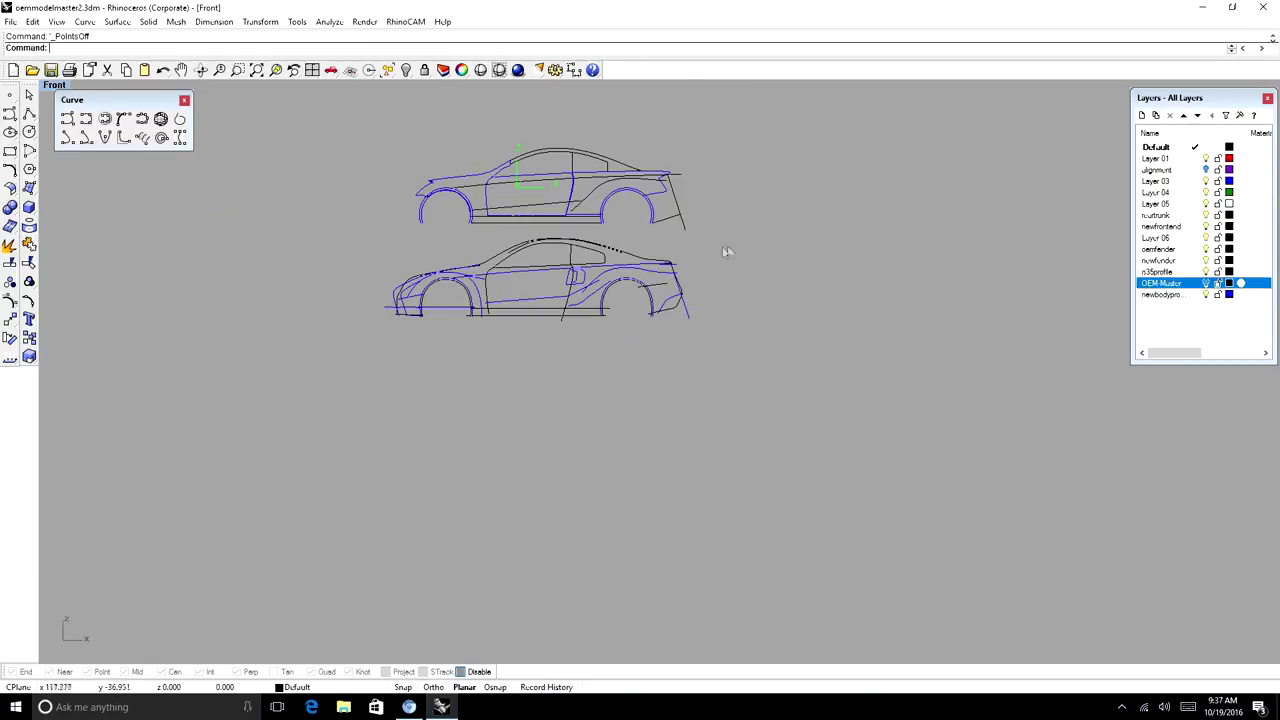
pyautogui.moveTo(726, 252); pyautogui.dragTo(378, 335)
pyautogui.hotkey('ctrl', 'h')
pyautogui.scroll(6, 828, 235)
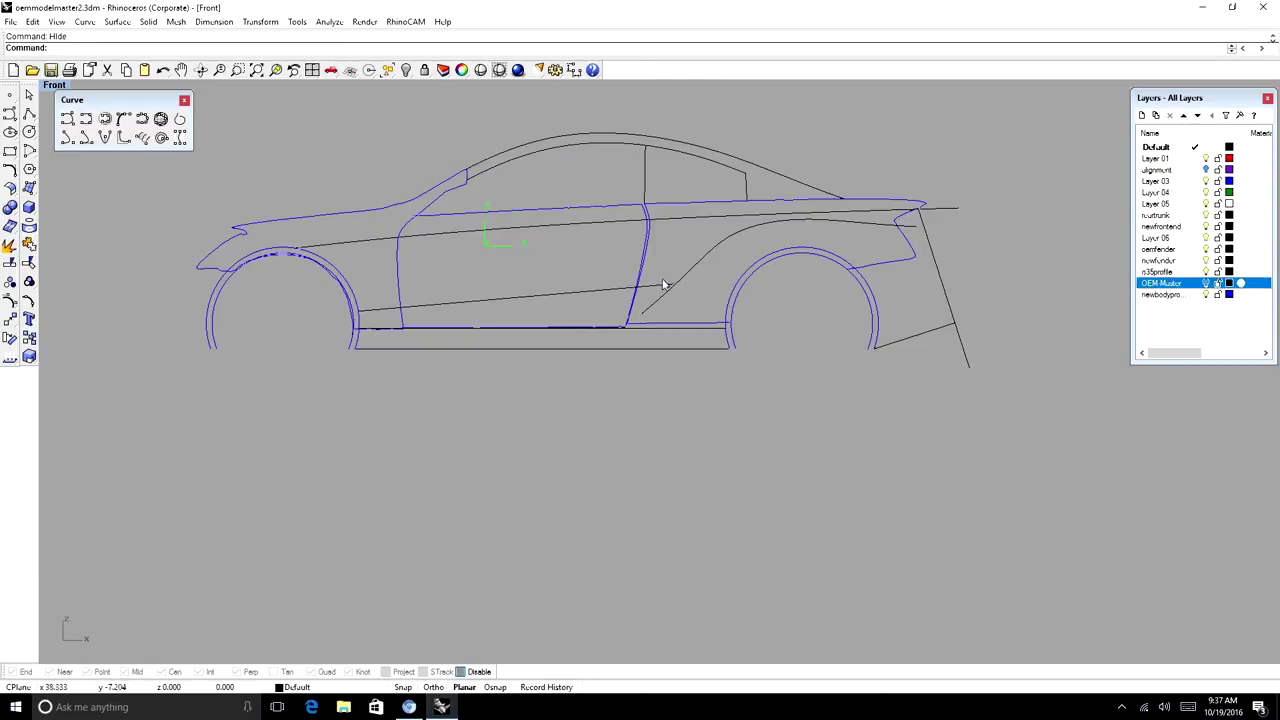
# Rotate the lower side line about its front end in the top view so its rear end tilts towards the car body
pyautogui.press('Return')
pyautogui.click(464, 444)
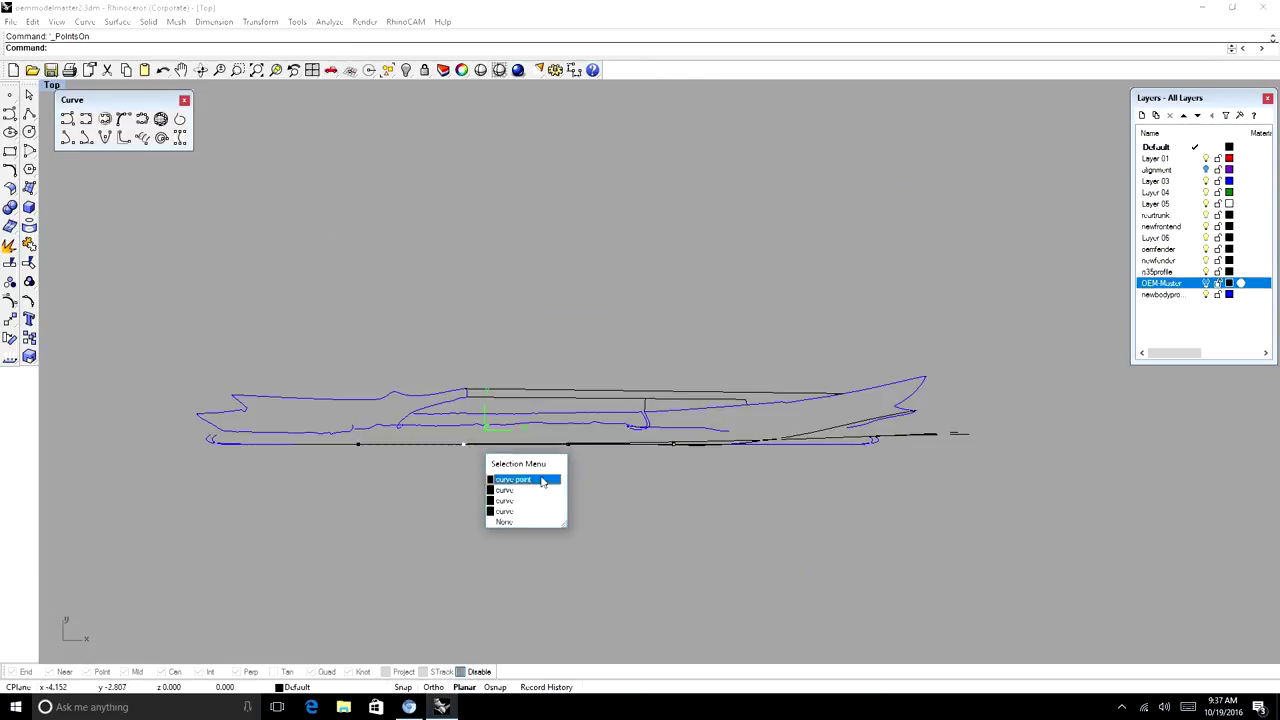
pyautogui.click(425, 449)
pyautogui.press('Escape')
pyautogui.click(203, 70)
pyautogui.moveTo(600, 440); pyautogui.dragTo(543, 353)
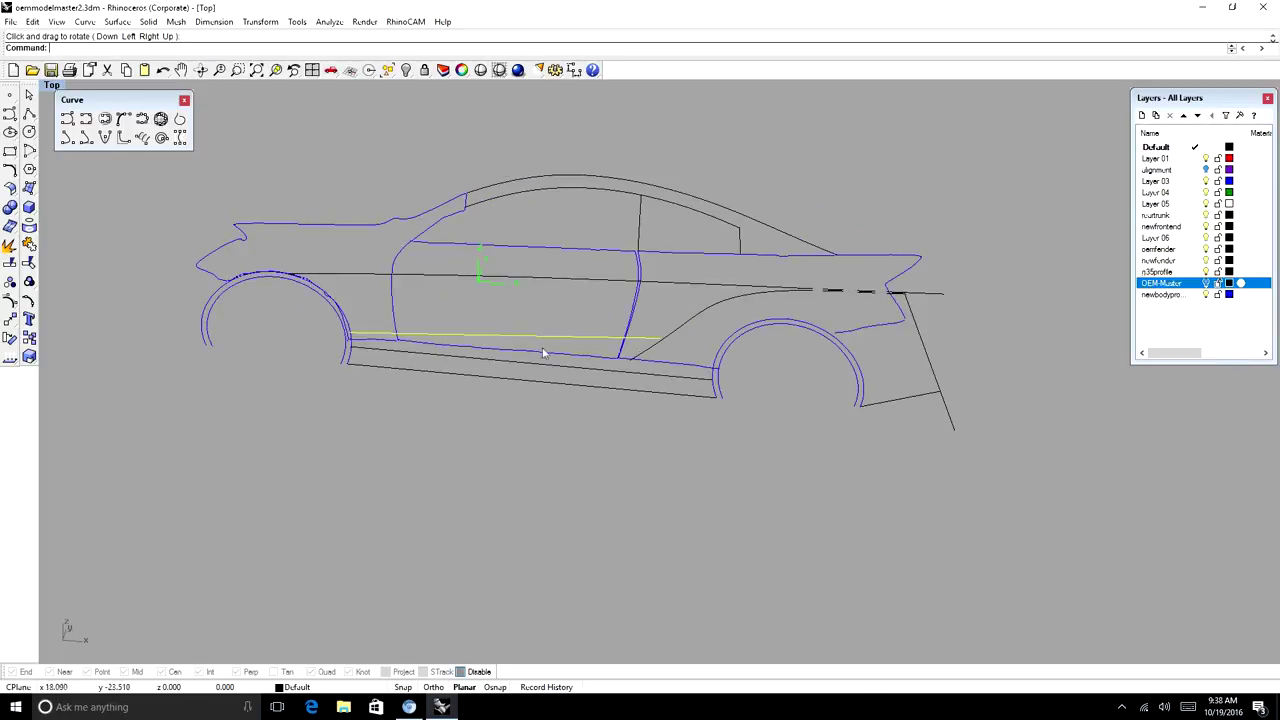
pyautogui.write('top')
pyautogui.press('Return')
pyautogui.click(10, 338)
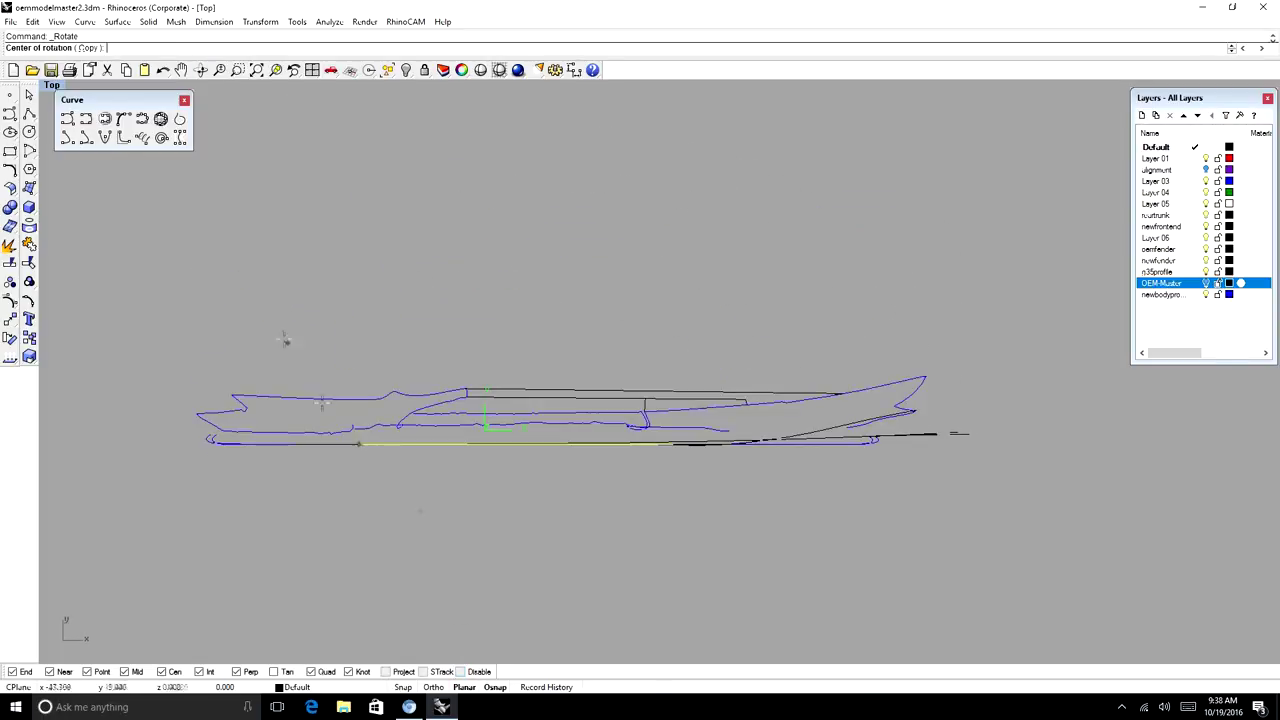
pyautogui.click(359, 444)
pyautogui.click(1035, 442)
pyautogui.click(1037, 420)
# Move the upper body line's rear endpoint inward in the top view, undoing the move of its neighbouring control point
pyautogui.click(203, 70)
pyautogui.moveTo(822, 420); pyautogui.dragTo(871, 271)
pyautogui.press('Home')
pyautogui.click(955, 318)
pyautogui.press('F10')
pyautogui.press('Home')
pyautogui.write('d')
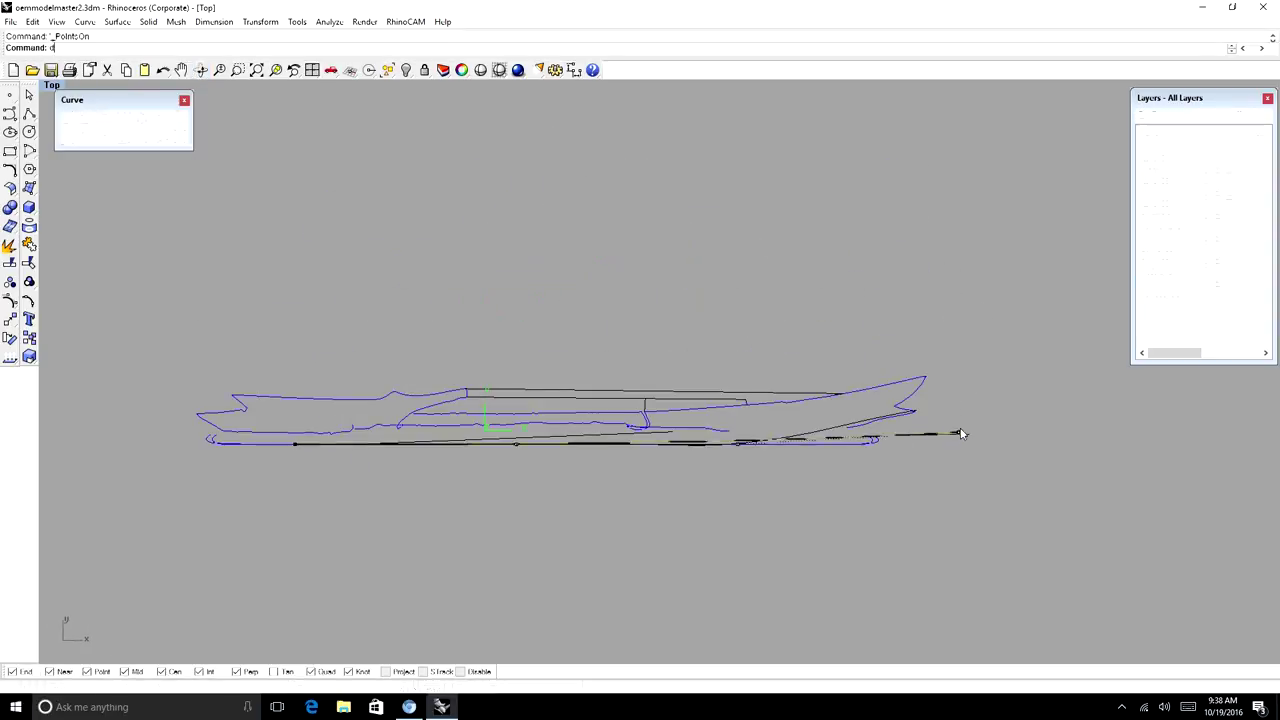
pyautogui.moveTo(959, 433); pyautogui.dragTo(958, 415)
pyautogui.moveTo(738, 444); pyautogui.dragTo(736, 432)
pyautogui.hotkey('ctrl', 'z')
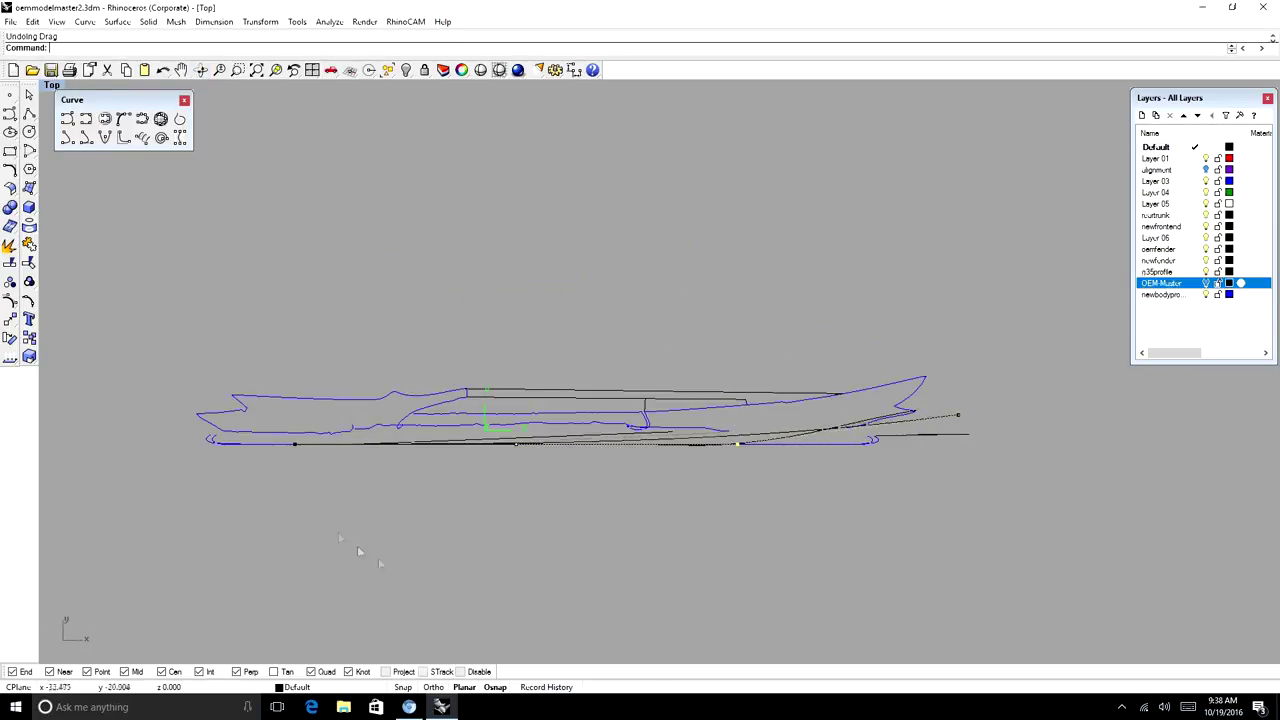
pyautogui.press('F11')
# Move the slanted rear line inward in the top view towards the rear end of the upper body line
pyautogui.scroll(-8, 946, 406)
pyautogui.scroll(9, 946, 406)
pyautogui.click(956, 406)
pyautogui.click(203, 70)
pyautogui.moveTo(940, 430); pyautogui.dragTo(952, 320)
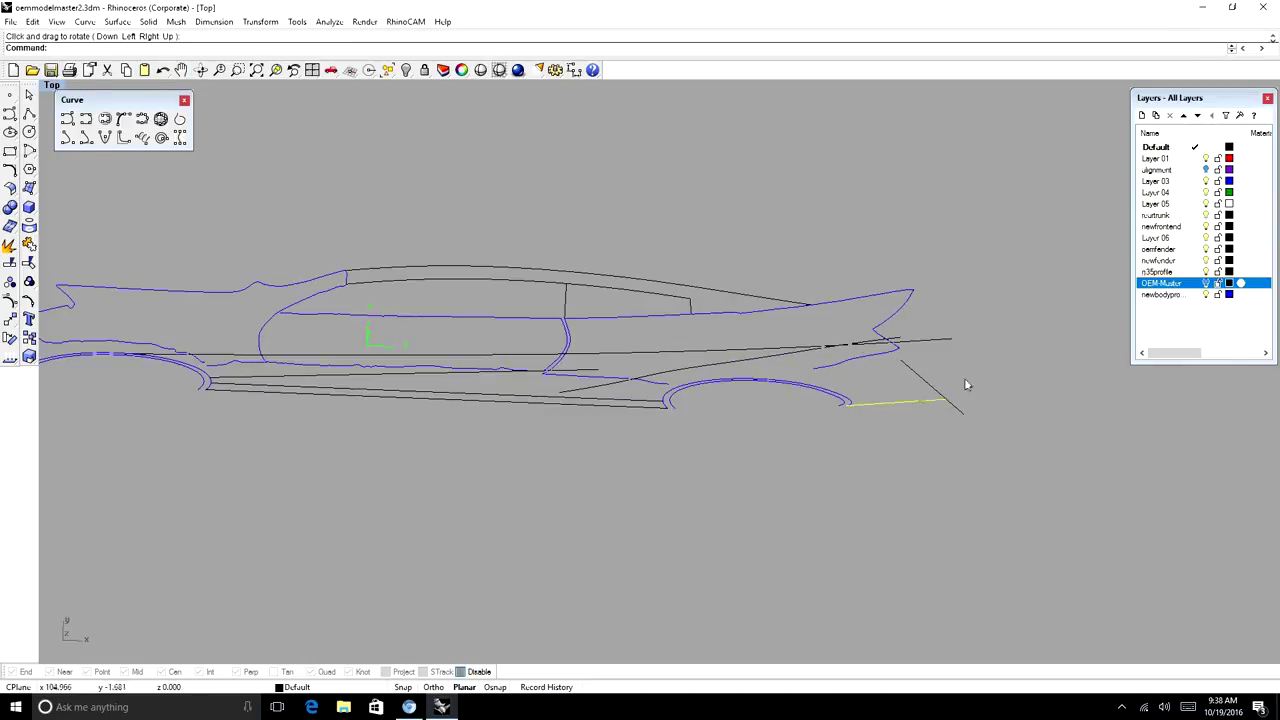
pyautogui.click(926, 386)
pyautogui.press('Home')
pyautogui.moveTo(947, 391); pyautogui.dragTo(947, 389)
pyautogui.press('Escape')
# Move the upper body line's two middle control points inward in the top view to smooth its run towards the rear
pyautogui.click(203, 70)
pyautogui.moveTo(275, 320); pyautogui.dragTo(282, 225)
pyautogui.click(336, 225)
pyautogui.hotkey('ctrl', 'F1')
pyautogui.scroll(4, 415, 413)
pyautogui.press('F10')
pyautogui.click(396, 418)
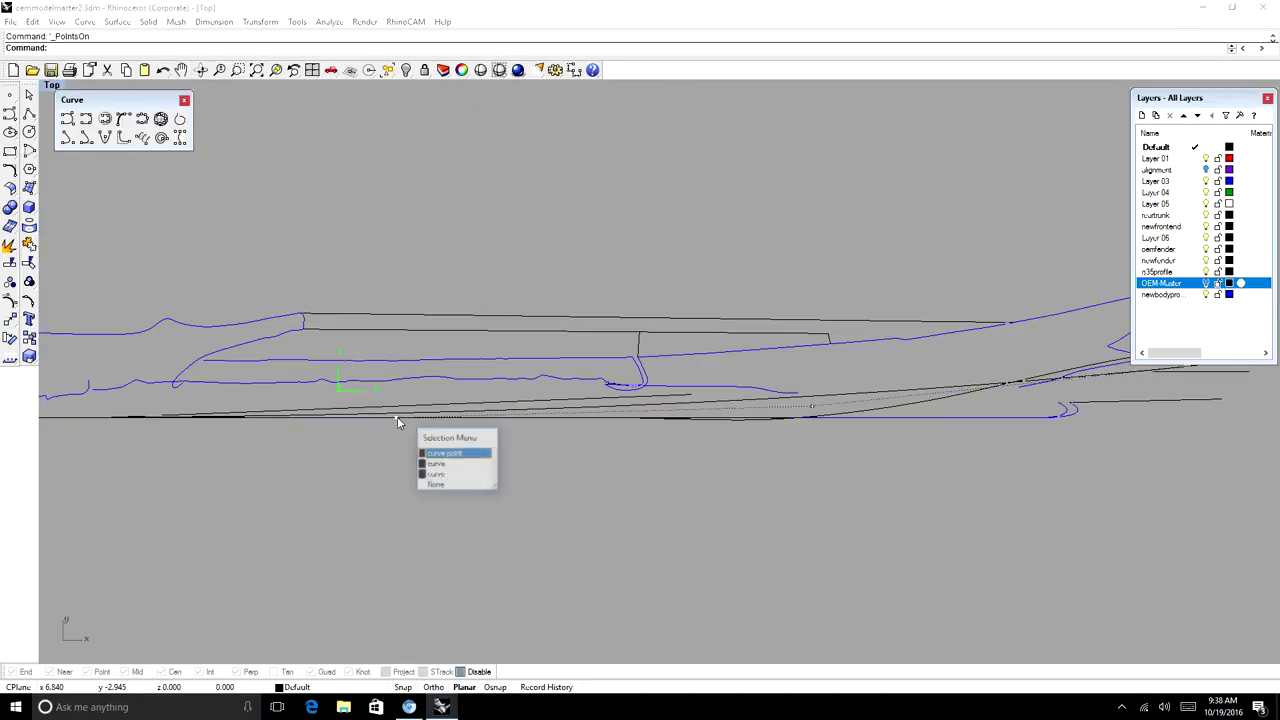
pyautogui.click(450, 452)
pyautogui.moveTo(396, 418); pyautogui.dragTo(396, 404)
pyautogui.moveTo(813, 398); pyautogui.dragTo(815, 396)
pyautogui.press('F11')
pyautogui.scroll(-9, 573, 405)
pyautogui.click(203, 70)
pyautogui.moveTo(592, 368); pyautogui.dragTo(403, 170)
pyautogui.keyDown('ctrl'); pyautogui.keyDown('shift'); pyautogui.moveTo(404, 170); pyautogui.dragTo(575, 186, button='right'); pyautogui.keyUp('shift'); pyautogui.keyUp('ctrl')
pyautogui.moveTo(575, 186); pyautogui.dragTo(566, 188)
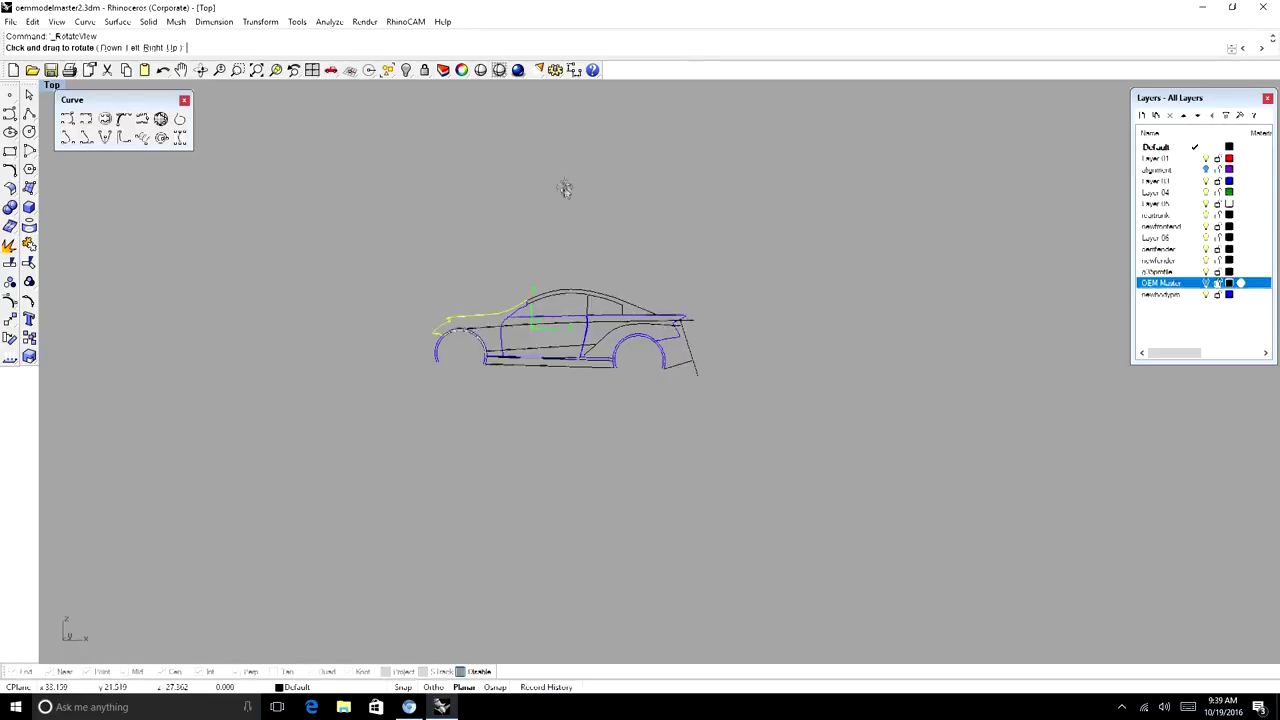
pyautogui.press('Escape')
pyautogui.press('Home')
pyautogui.scroll(12, 703, 345)
pyautogui.click(630, 348)
pyautogui.rightClick(630, 348)
pyautogui.click(603, 359)
pyautogui.press('F10')
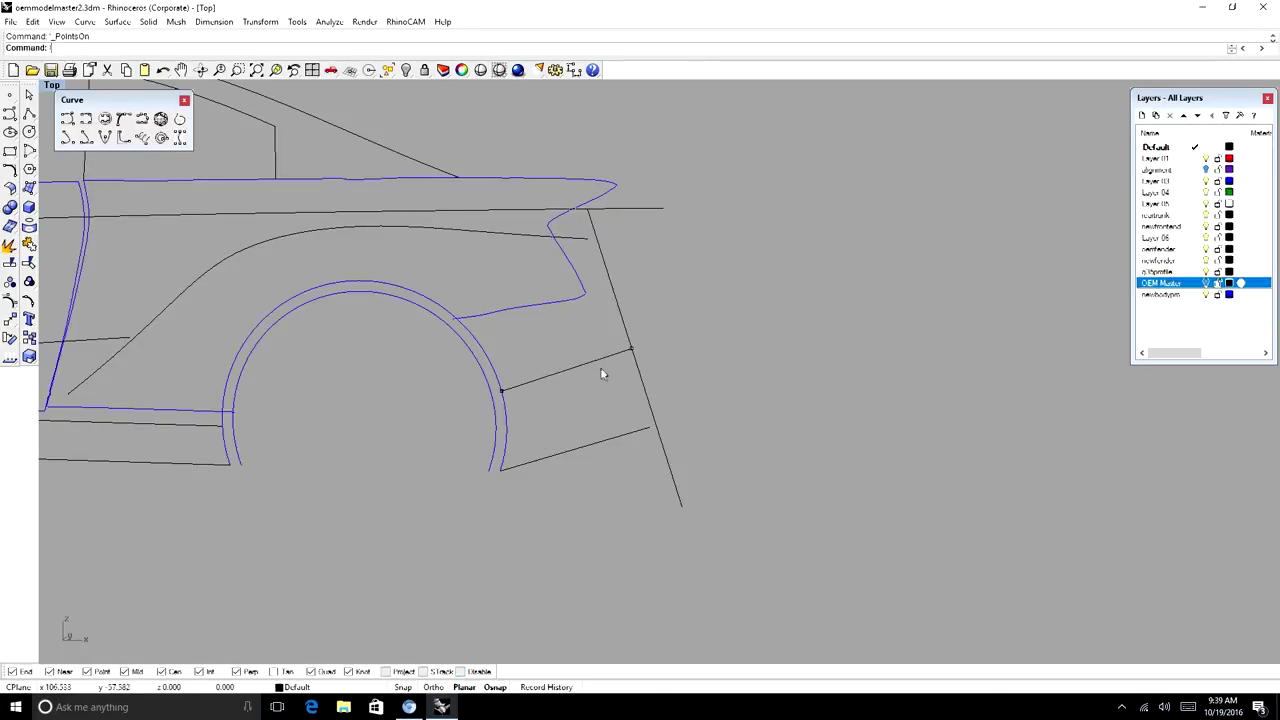
pyautogui.press('Delete')
# Draw a curve from the rear wheel arch to the slanted rear line and arch it upward by its middle control points
pyautogui.click(104, 120)
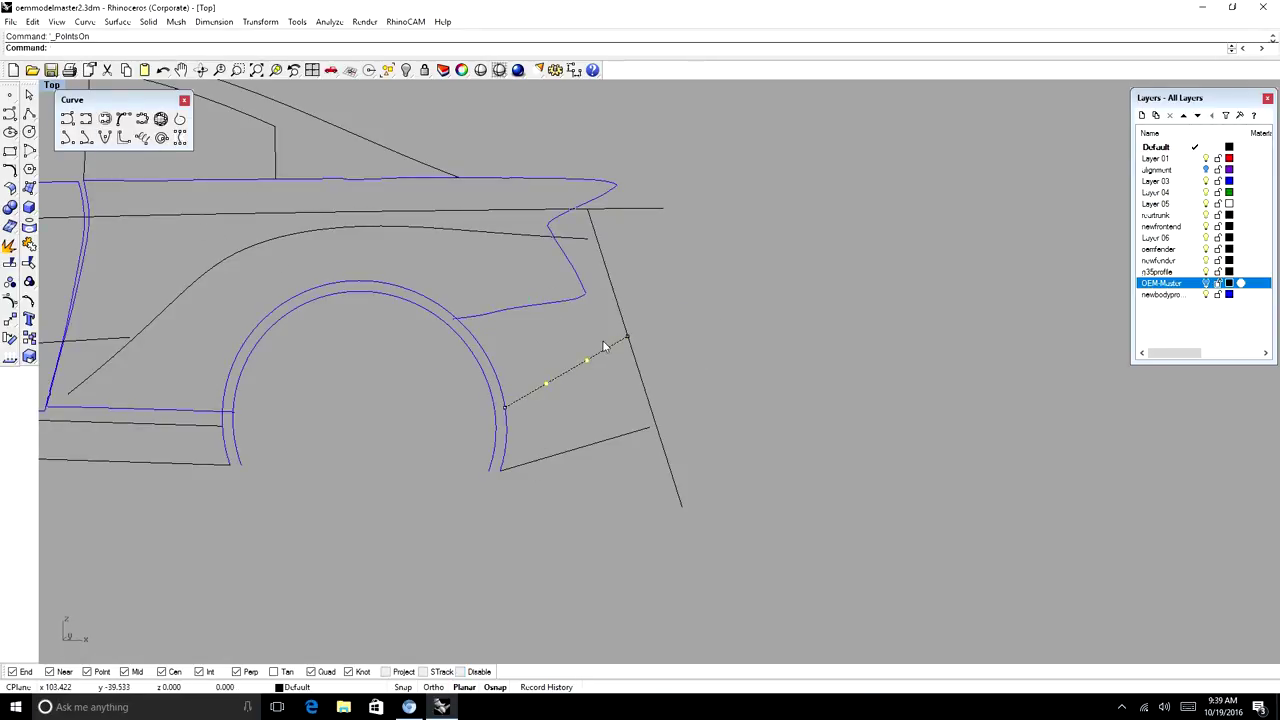
pyautogui.hotkey('ctrl', 'F2')
pyautogui.write('d')
pyautogui.moveTo(564, 331); pyautogui.dragTo(564, 317)
pyautogui.moveTo(602, 309); pyautogui.dragTo(530, 350)
pyautogui.scroll(-16, 680, 302)
pyautogui.press('F11')
pyautogui.scroll(8, 568, 282)
# Adjust the upper body line's middle control points in the top view to smooth its run along the body
pyautogui.click(201, 70)
pyautogui.click(337, 306)
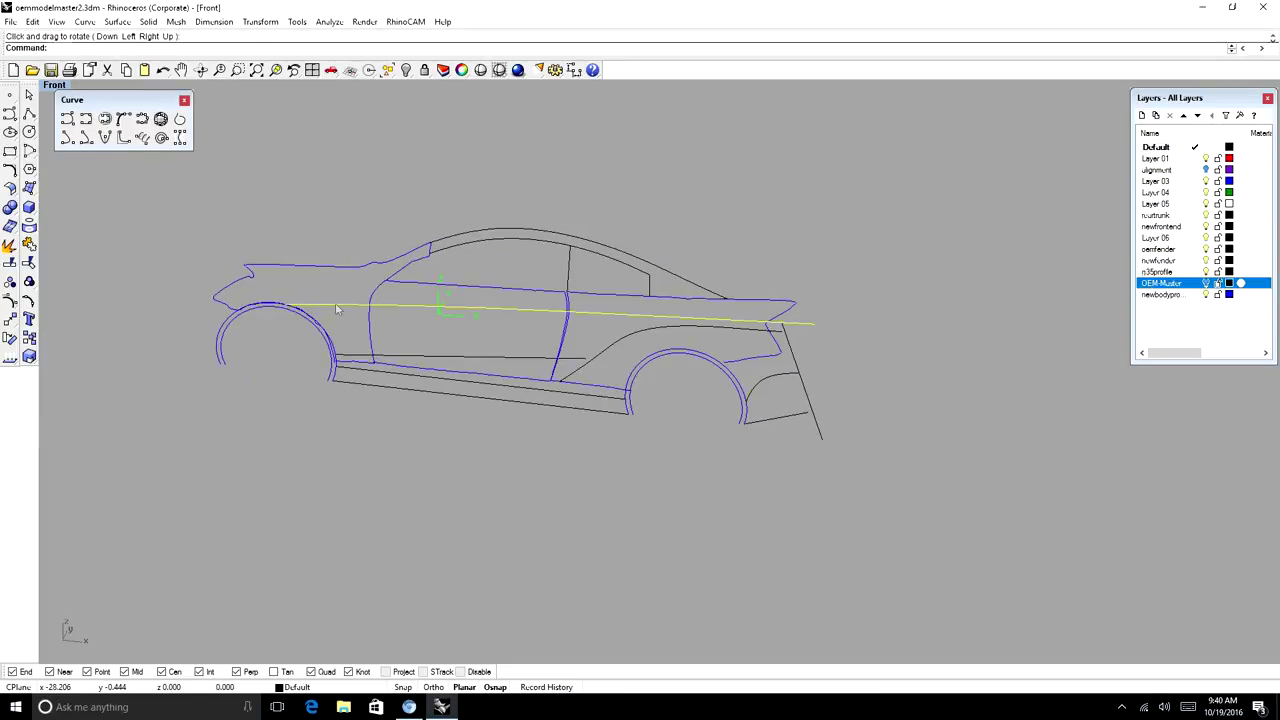
pyautogui.hotkey('ctrl', 'F1')
pyautogui.scroll(11, 295, 467)
pyautogui.write('d')
pyautogui.moveTo(293, 467); pyautogui.dragTo(280, 430)
pyautogui.moveTo(914, 445); pyautogui.dragTo(914, 434)
pyautogui.scroll(-6, 914, 434)
pyautogui.moveTo(914, 434); pyautogui.dragTo(323, 426, button='right')
pyautogui.moveTo(660, 426); pyautogui.dragTo(660, 425)
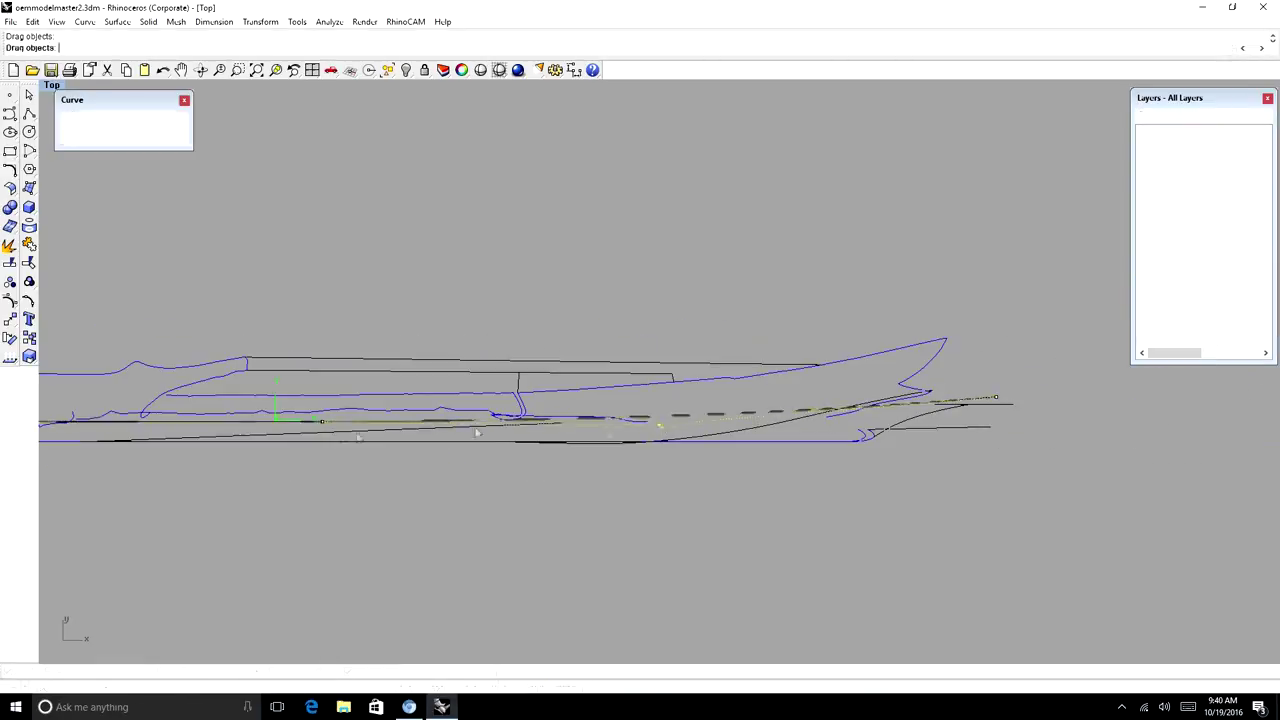
pyautogui.press('Escape')
# Extend the rear end of the lower door line to the rear wheel arch in the front view
pyautogui.scroll(-11, 470, 433)
pyautogui.click(201, 70)
pyautogui.moveTo(460, 390); pyautogui.dragTo(480, 335)
pyautogui.press('Home')
pyautogui.scroll(12, 508, 347)
pyautogui.press('Escape')
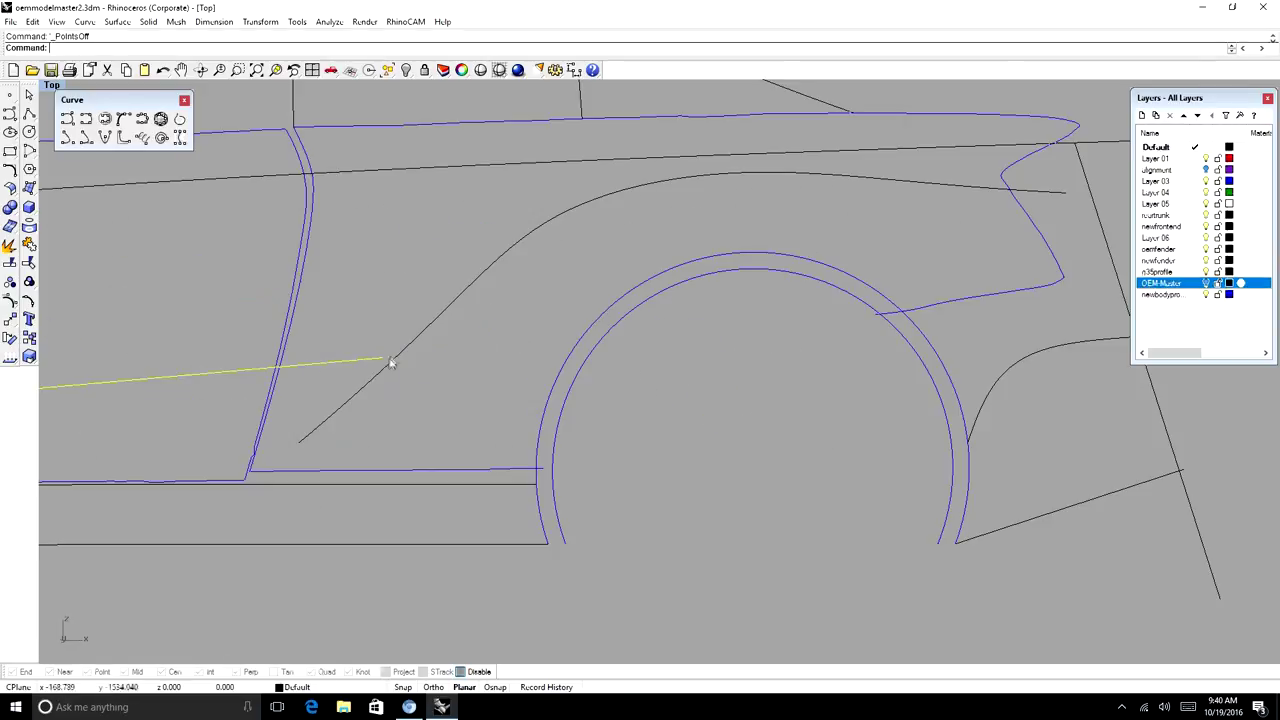
pyautogui.press('F10')
pyautogui.hotkey('ctrl', 'F2')
pyautogui.moveTo(322, 357); pyautogui.dragTo(508, 331)
pyautogui.scroll(-13, 610, 320)
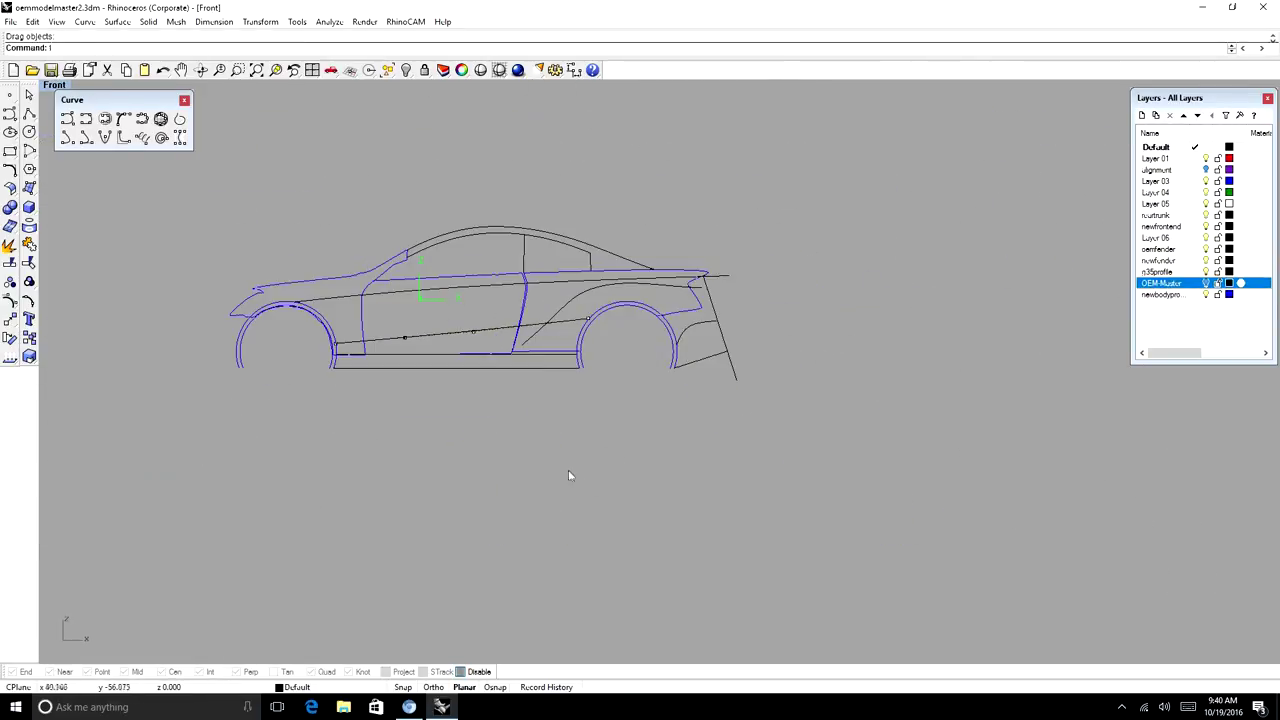
# Move the rear fender curve's rear endpoint and neighbouring control point outward in the top view
pyautogui.click(200, 69)
pyautogui.moveTo(330, 262); pyautogui.dragTo(441, 405)
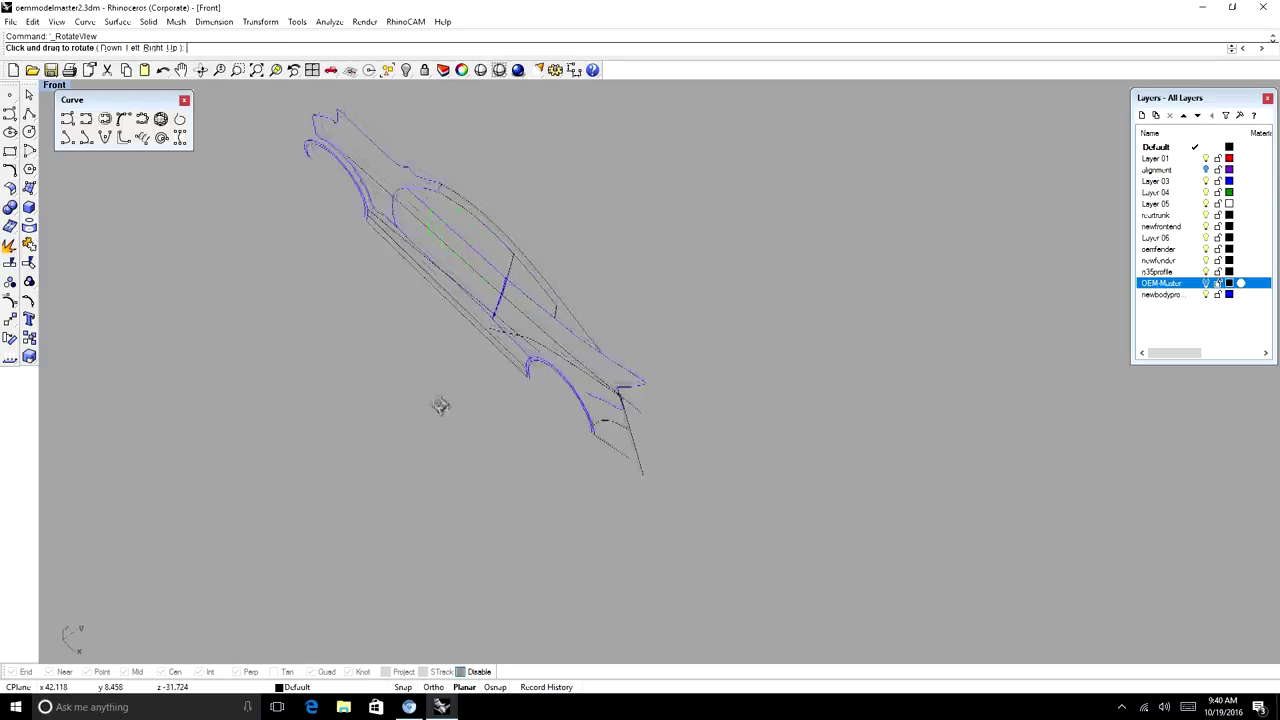
pyautogui.press('Home')
pyautogui.click(651, 358)
pyautogui.press('F10')
pyautogui.scroll(12, 665, 355)
pyautogui.hotkey('ctrl', 'F1')
pyautogui.moveTo(688, 424); pyautogui.dragTo(686, 439)
pyautogui.scroll(12, 665, 435)
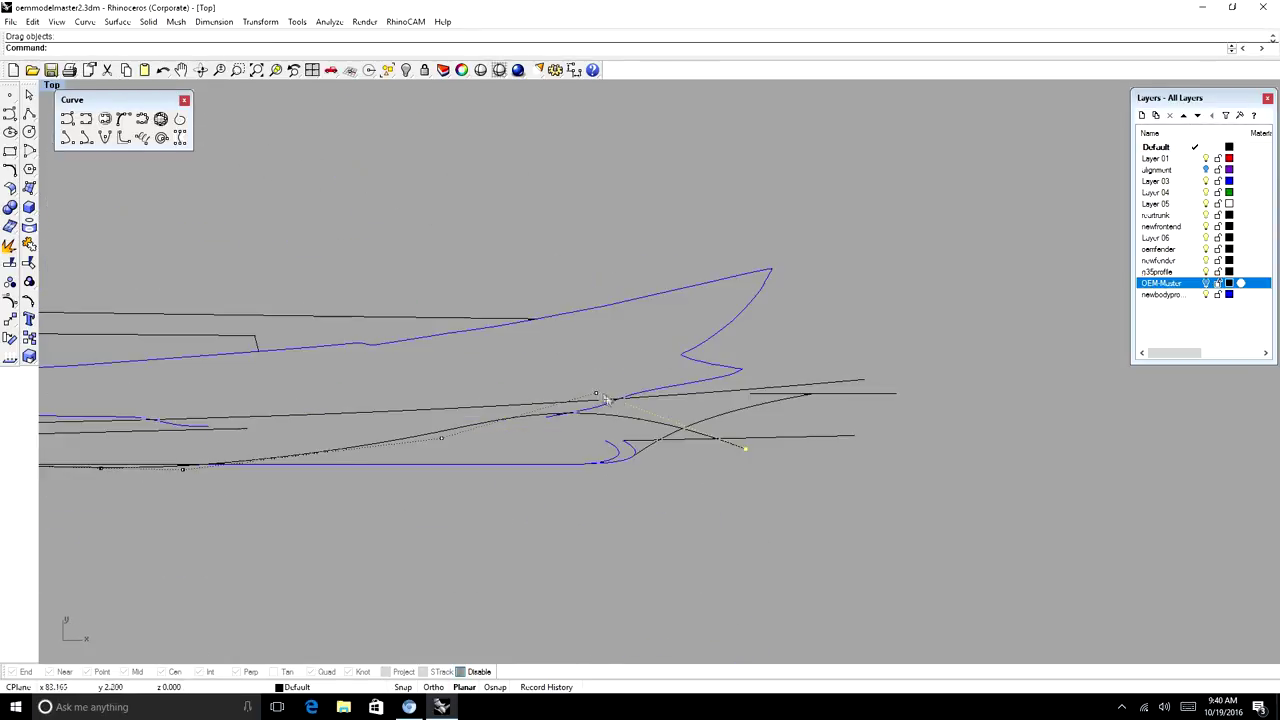
pyautogui.moveTo(596, 438); pyautogui.dragTo(597, 438)
pyautogui.press('Escape')
# Draw a horizontal line across the front wheel arch to the door's front edge and rebuild it with 6 points at degree 3
pyautogui.scroll(-10, 598, 438)
pyautogui.click(200, 69)
pyautogui.moveTo(520, 560); pyautogui.dragTo(511, 326)
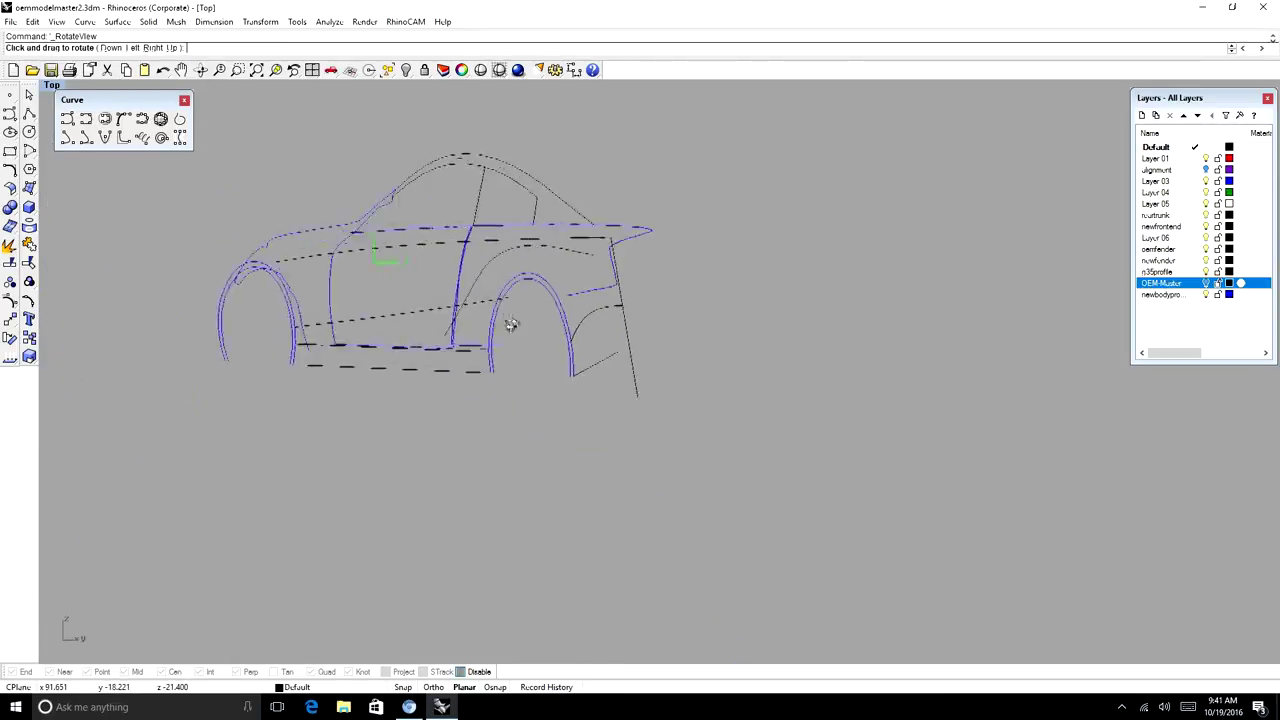
pyautogui.moveTo(241, 274); pyautogui.dragTo(497, 338, button='right')
pyautogui.scroll(6, 497, 338)
pyautogui.hotkey('ctrl', 'F2')
pyautogui.scroll(-6, 497, 338)
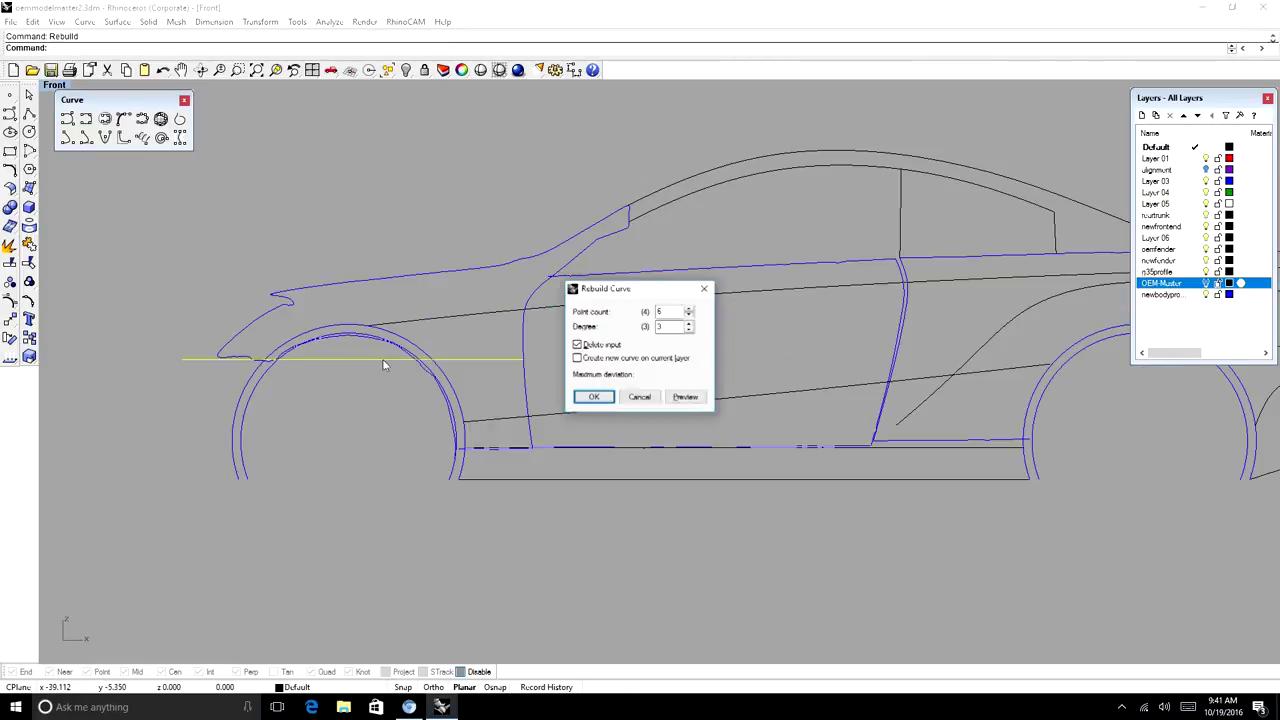
pyautogui.press('Return')
pyautogui.press('F10')
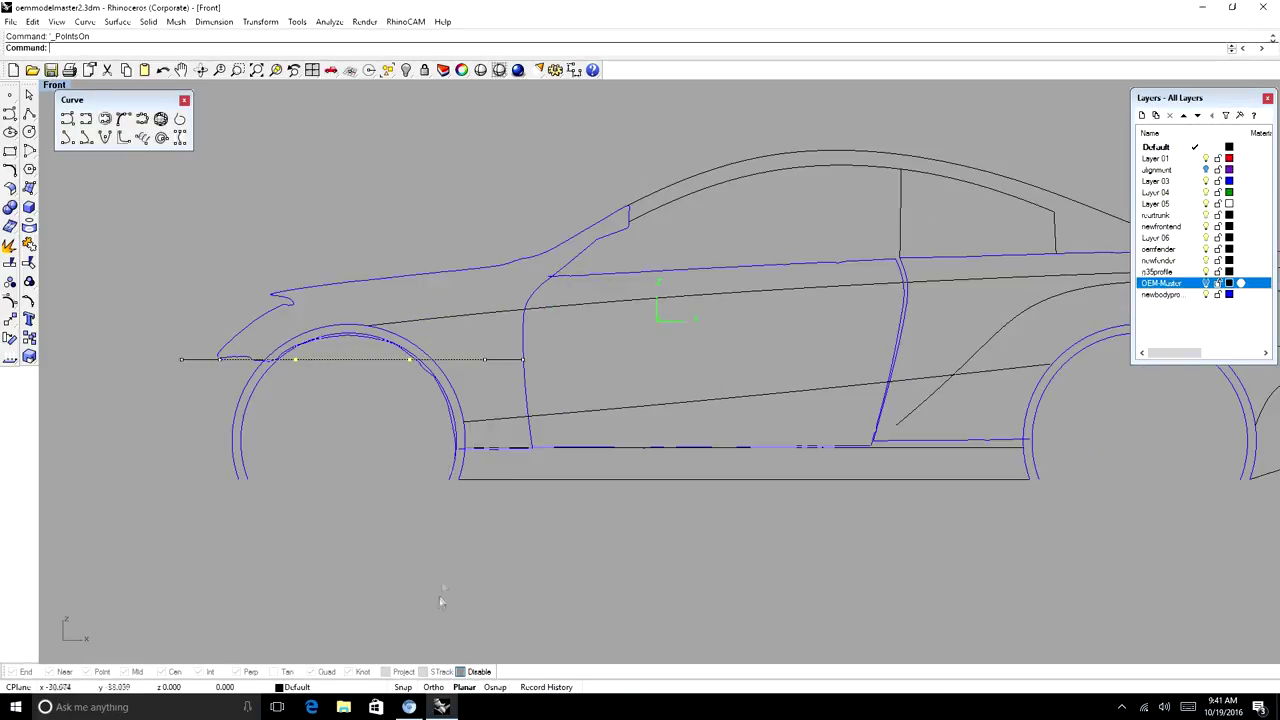
# Arch the rebuilt line over the front wheel in the front view by raising its inner control points and lowering its front end
pyautogui.moveTo(398, 290); pyautogui.dragTo(398, 285)
pyautogui.moveTo(485, 360); pyautogui.dragTo(485, 341)
pyautogui.moveTo(149, 320); pyautogui.dragTo(240, 385)
pyautogui.moveTo(219, 359)
pyautogui.mouseDown()
pyautogui.moveTo(214, 371)
pyautogui.moveTo(213, 345)
pyautogui.mouseUp()
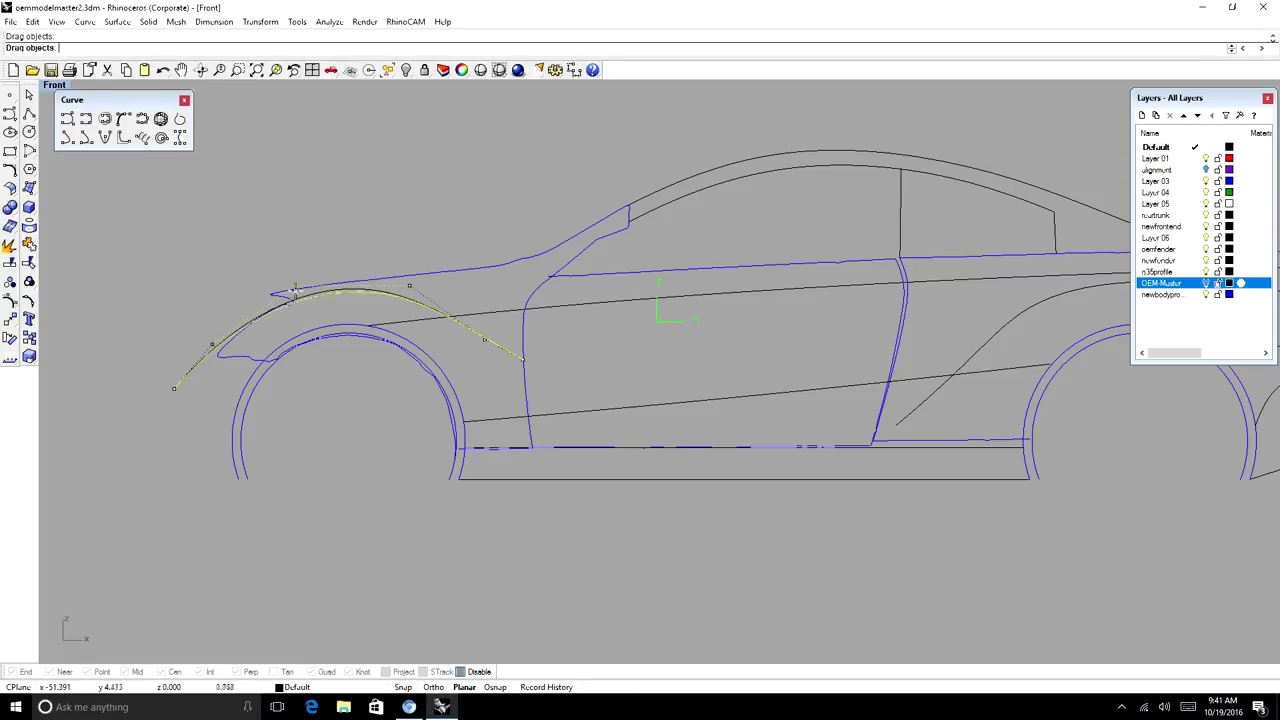
pyautogui.scroll(2, 461, 329)
pyautogui.moveTo(458, 331); pyautogui.dragTo(458, 330)
pyautogui.press('F11')
pyautogui.scroll(-5, 458, 330)
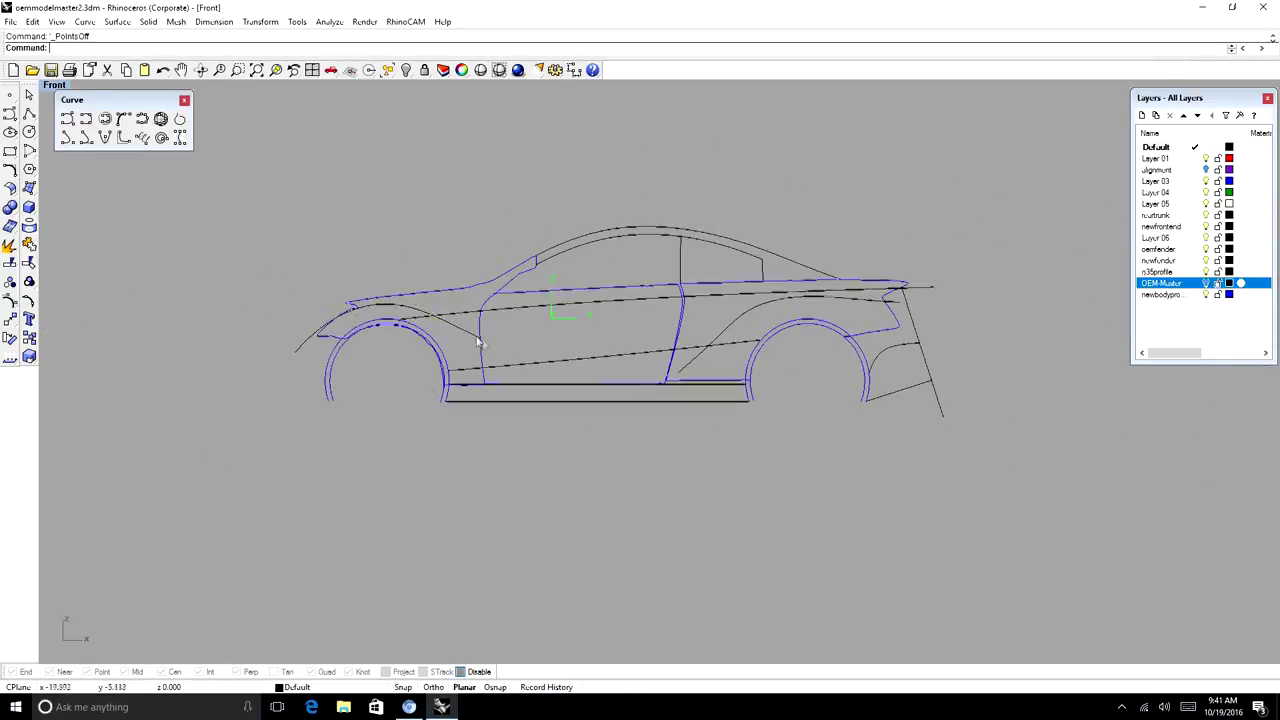
# Move the front fender curve's inner control points inward in the top view towards the hood outline
pyautogui.scroll(3, 469, 332)
pyautogui.click(482, 340)
pyautogui.scroll(-8, 303, 300)
pyautogui.scroll(3, 300, 298)
pyautogui.hotkey('ctrl', 'F1')
pyautogui.scroll(8, 310, 273)
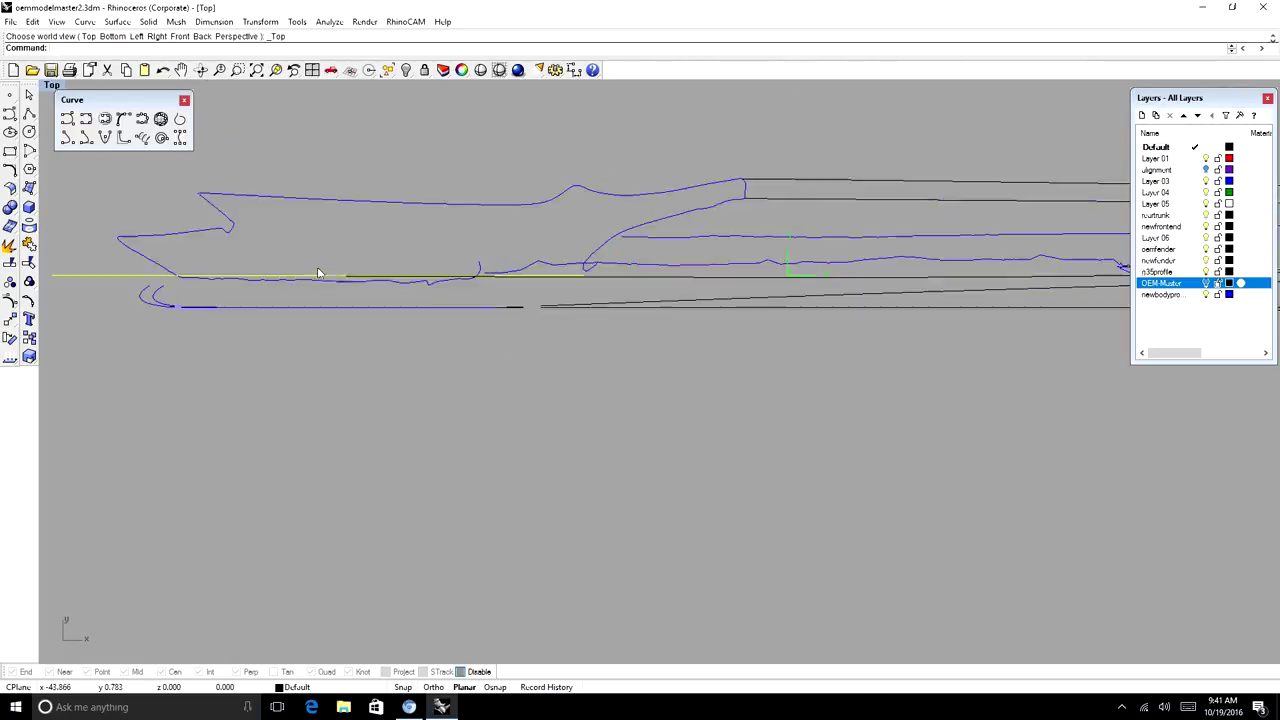
pyautogui.scroll(-3, 369, 261)
pyautogui.moveTo(446, 216); pyautogui.dragTo(671, 197, button='middle')
pyautogui.moveTo(672, 197); pyautogui.dragTo(637, 266)
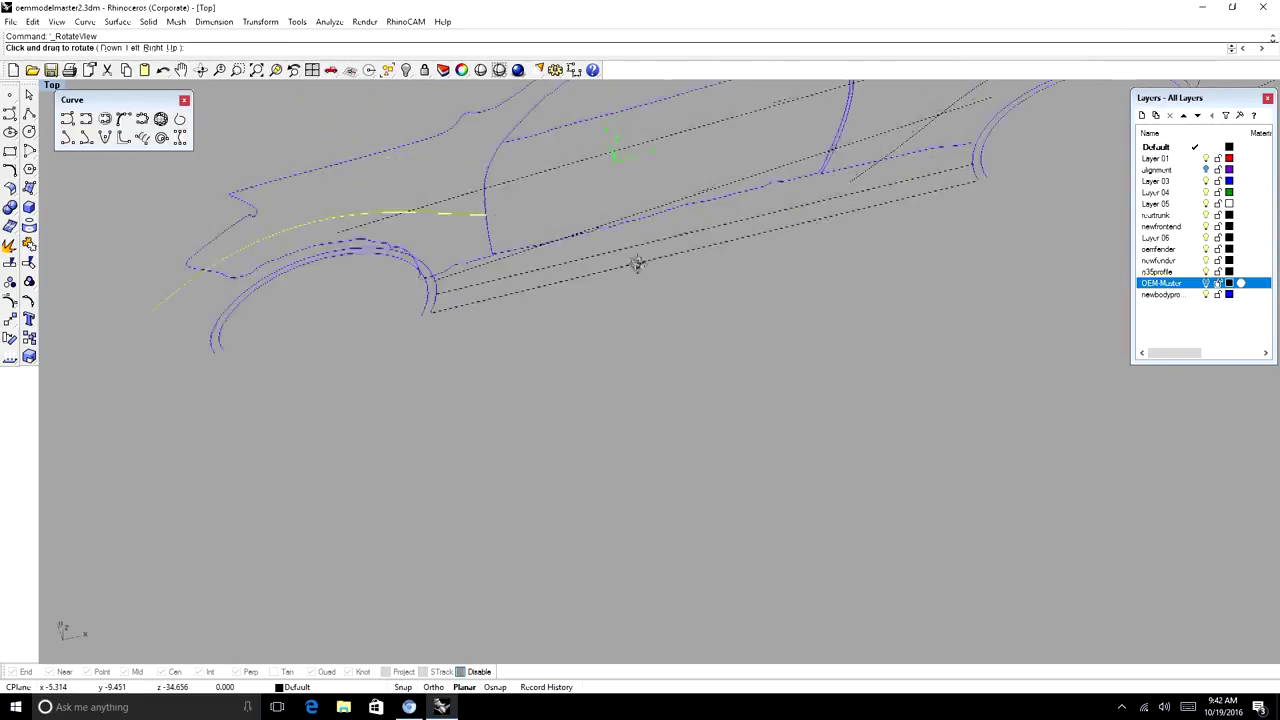
pyautogui.hotkey('ctrl', 'F1')
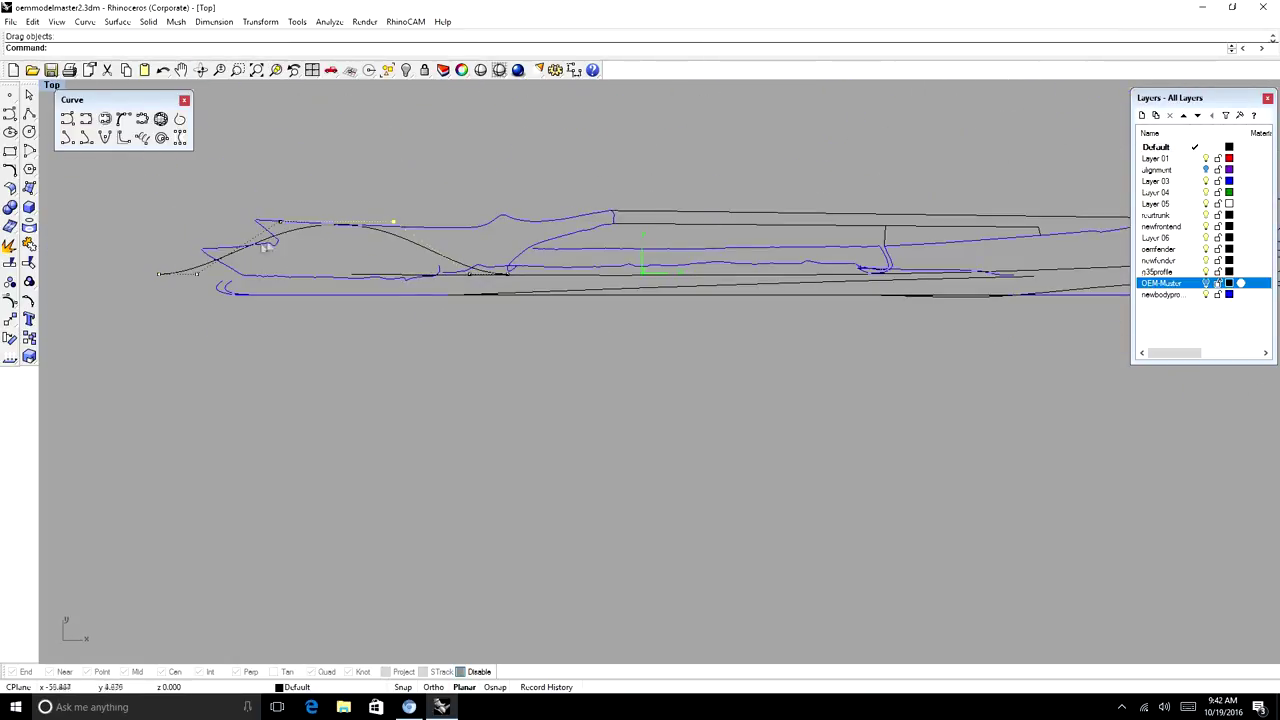
pyautogui.moveTo(197, 274); pyautogui.dragTo(197, 240)
pyautogui.scroll(-4, 200, 240)
pyautogui.click(334, 228)
pyautogui.moveTo(334, 228); pyautogui.dragTo(332, 217)
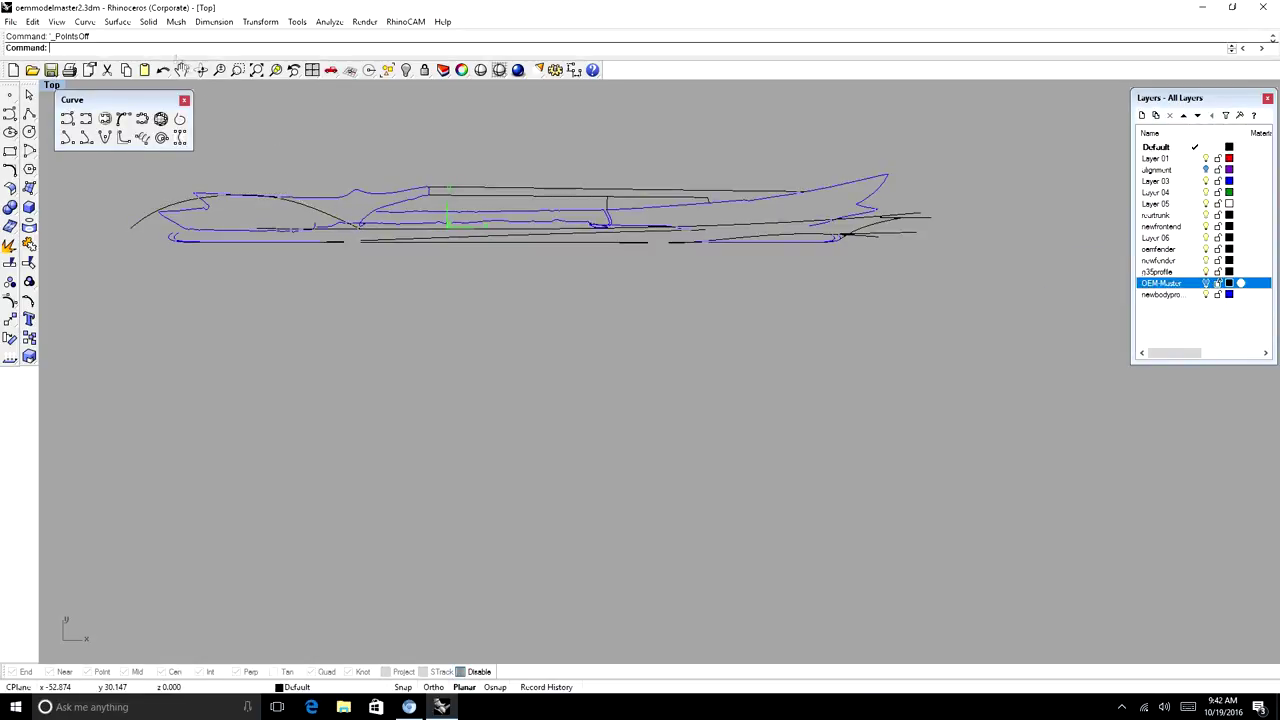
pyautogui.click(201, 70)
pyautogui.moveTo(430, 290); pyautogui.dragTo(470, 190)
# Undo the last change and refit the front fender curve's control points in the top view
pyautogui.click(163, 70)
pyautogui.click(326, 235)
pyautogui.hotkey('ctrl', 'F1')
pyautogui.moveTo(364, 230); pyautogui.dragTo(366, 276)
pyautogui.moveTo(275, 245); pyautogui.dragTo(409, 216, button='right')
pyautogui.moveTo(389, 202); pyautogui.dragTo(388, 237)
pyautogui.scroll(-6, 396, 218)
pyautogui.moveTo(300, 215); pyautogui.dragTo(434, 221, button='right')
pyautogui.click(243, 214)
pyautogui.keyDown('shift'); pyautogui.click(416, 214); pyautogui.keyUp('shift')
pyautogui.moveTo(416, 214); pyautogui.dragTo(416, 198)
pyautogui.moveTo(293, 220); pyautogui.dragTo(480, 208, button='right')
pyautogui.scroll(-8, 465, 190)
pyautogui.press('Escape')
pyautogui.press('Escape')
# Draw a curve along the door's front edge from the front fender curve's rear end down to the sill line
pyautogui.click(201, 70)
pyautogui.moveTo(500, 300); pyautogui.dragTo(531, 177)
pyautogui.scroll(9, 565, 162)
pyautogui.click(86, 118)
pyautogui.hotkey('ctrl', 'F2')
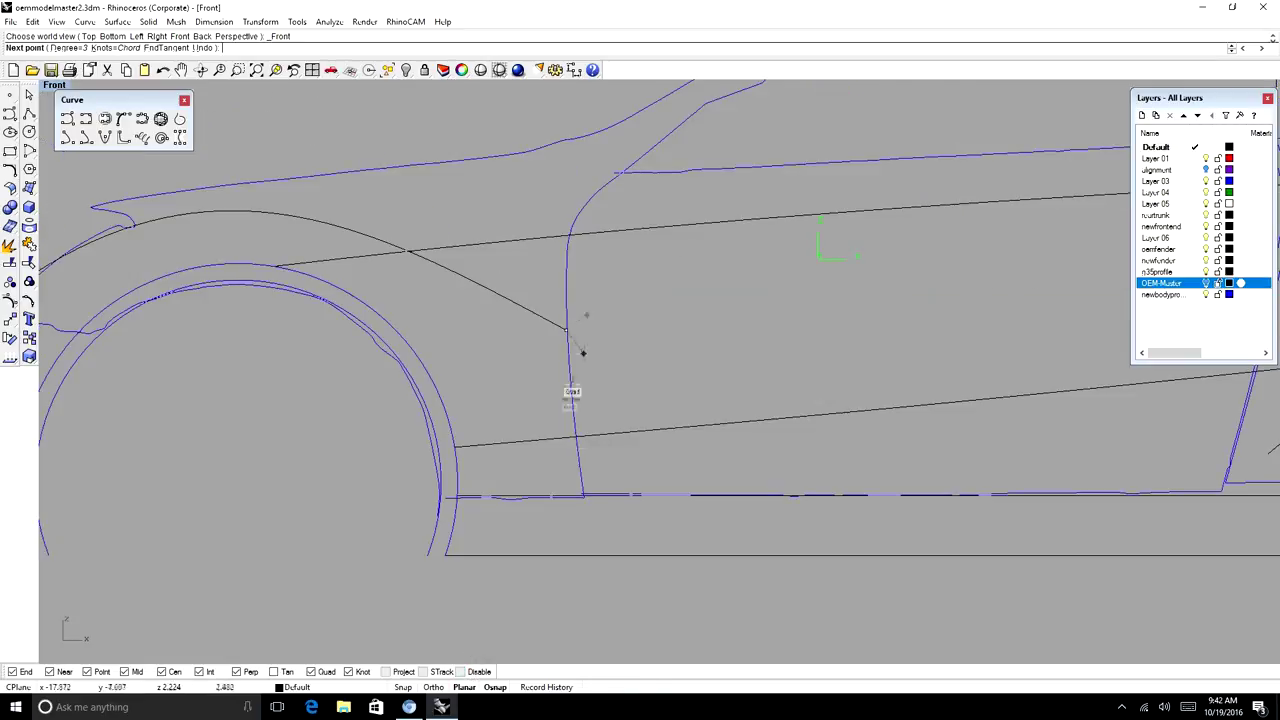
pyautogui.scroll(6, 572, 462)
pyautogui.click(673, 492)
pyautogui.rightClick(673, 492)
pyautogui.scroll(-20, 592, 490)
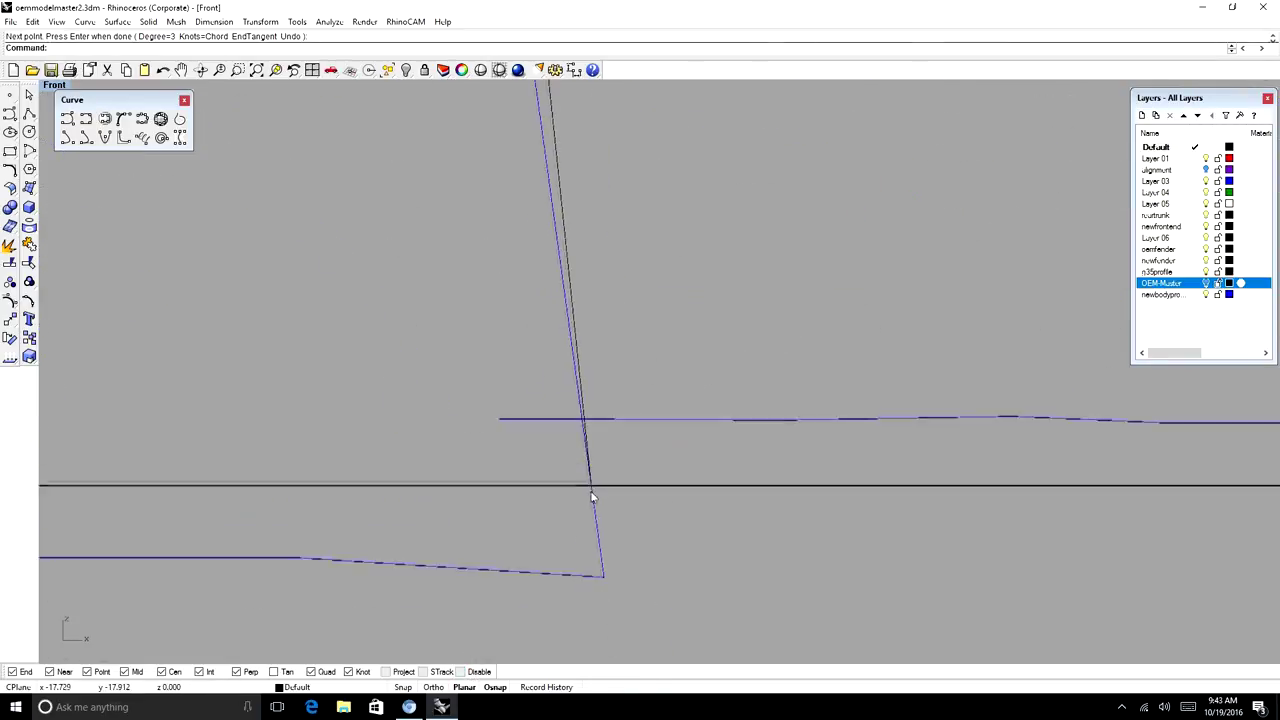
# Reshape the rear end of the front fender curve in the front view so it flattens towards the door's front edge
pyautogui.scroll(9, 608, 349)
pyautogui.click(570, 342)
pyautogui.press('F10')
pyautogui.moveTo(567, 342); pyautogui.dragTo(560, 350)
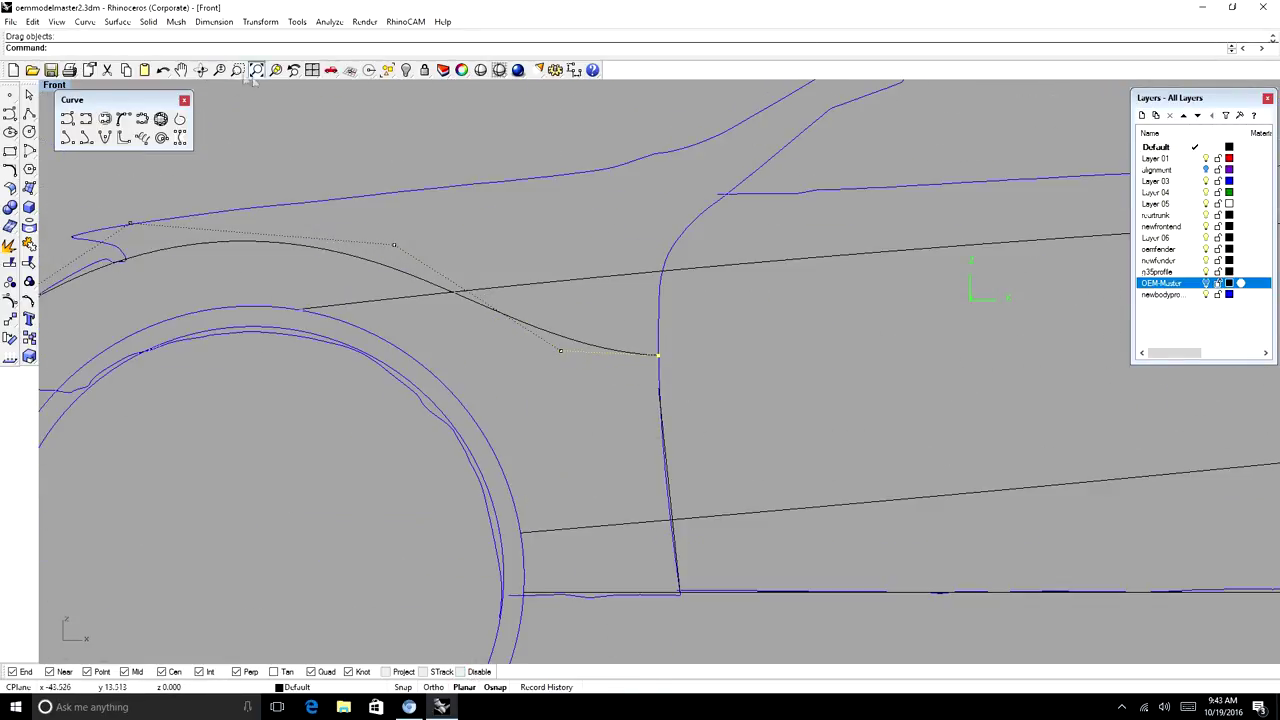
pyautogui.press('F11')
pyautogui.scroll(-5, 650, 380)
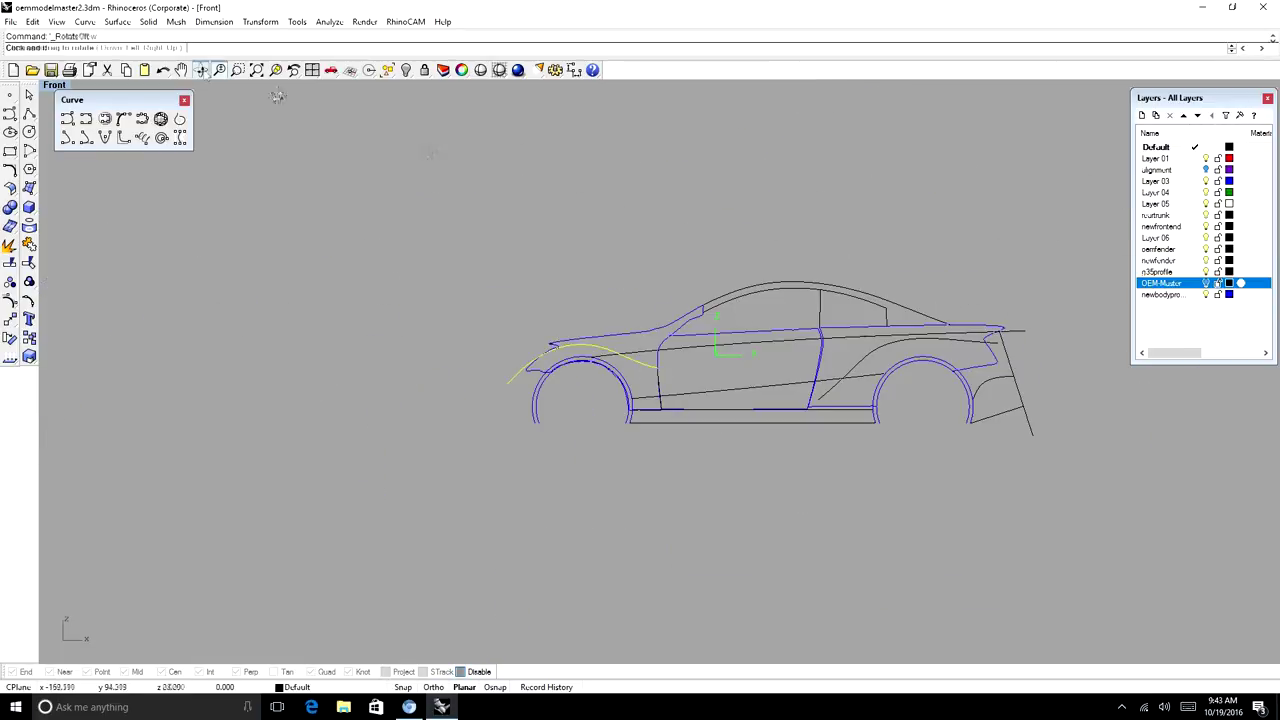
# Move the front fender curve's two middle control points inward in the top view and shift its rear control point forward and outward
pyautogui.moveTo(277, 96); pyautogui.dragTo(1022, 505)
pyautogui.scroll(-8, 712, 232)
pyautogui.scroll(10, 724, 196)
pyautogui.click(718, 184)
pyautogui.click(202, 70)
pyautogui.moveTo(650, 360)
pyautogui.mouseDown()
pyautogui.moveTo(720, 200)
pyautogui.moveTo(522, 206)
pyautogui.moveTo(618, 329)
pyautogui.moveTo(625, 360)
pyautogui.mouseUp()
pyautogui.hotkey('ctrl', 'F1')
pyautogui.scroll(14, 781, 291)
pyautogui.press('F10')
pyautogui.moveTo(591, 291); pyautogui.dragTo(591, 268)
pyautogui.moveTo(809, 294); pyautogui.dragTo(809, 271)
pyautogui.moveTo(934, 297); pyautogui.dragTo(905, 310)
pyautogui.press('F11')
pyautogui.scroll(-6, 743, 314)
pyautogui.scroll(-7, 743, 317)
pyautogui.scroll(5, 890, 319)
pyautogui.press('Escape')
# Raise the front fender curve's control point behind the wheel arch crest in the front view and lower the curve's front endpoint
pyautogui.scroll(-10, 903, 309)
pyautogui.keyDown('ctrl'); pyautogui.keyDown('shift'); pyautogui.moveTo(903, 309); pyautogui.dragTo(729, 196, button='right'); pyautogui.keyUp('shift'); pyautogui.keyUp('ctrl')
pyautogui.moveTo(728, 196); pyautogui.dragTo(538, 390)
pyautogui.press('Return')
pyautogui.write('Front')
pyautogui.press('Return')
pyautogui.scroll(14, 532, 401)
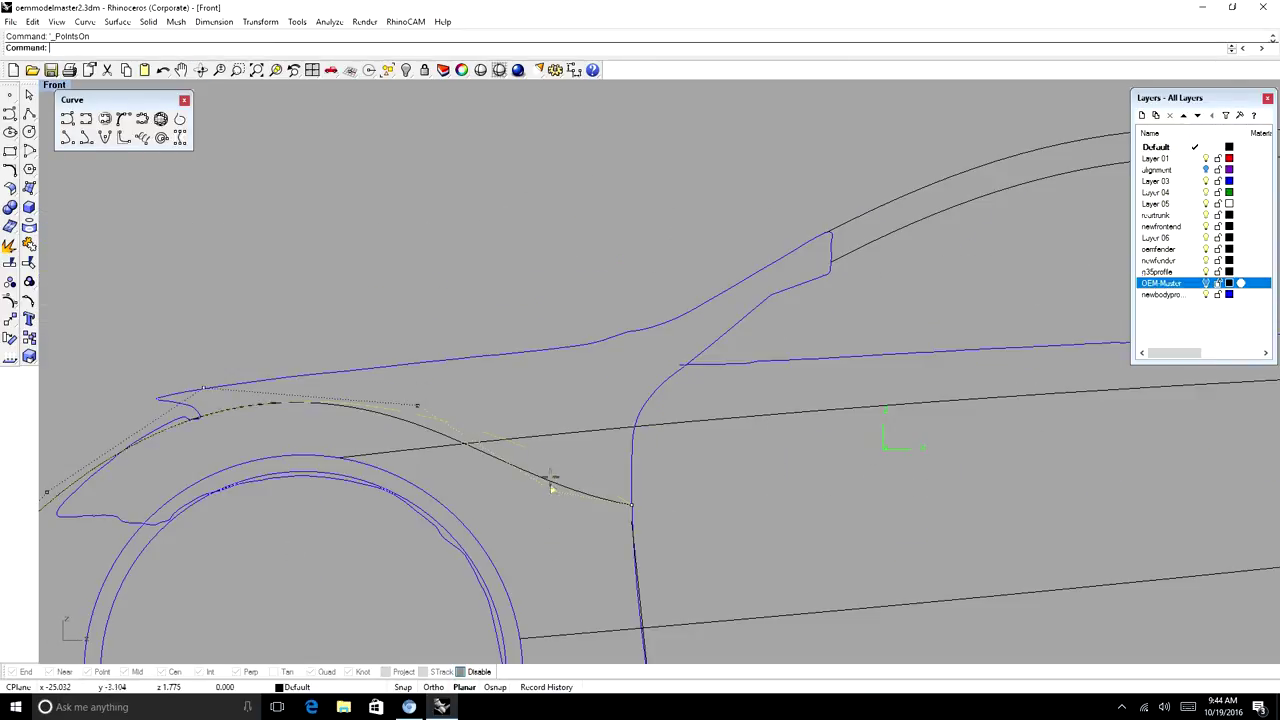
pyautogui.moveTo(551, 487); pyautogui.dragTo(632, 510)
pyautogui.moveTo(416, 407); pyautogui.dragTo(415, 395)
pyautogui.scroll(-14, 479, 374)
pyautogui.scroll(8, 400, 408)
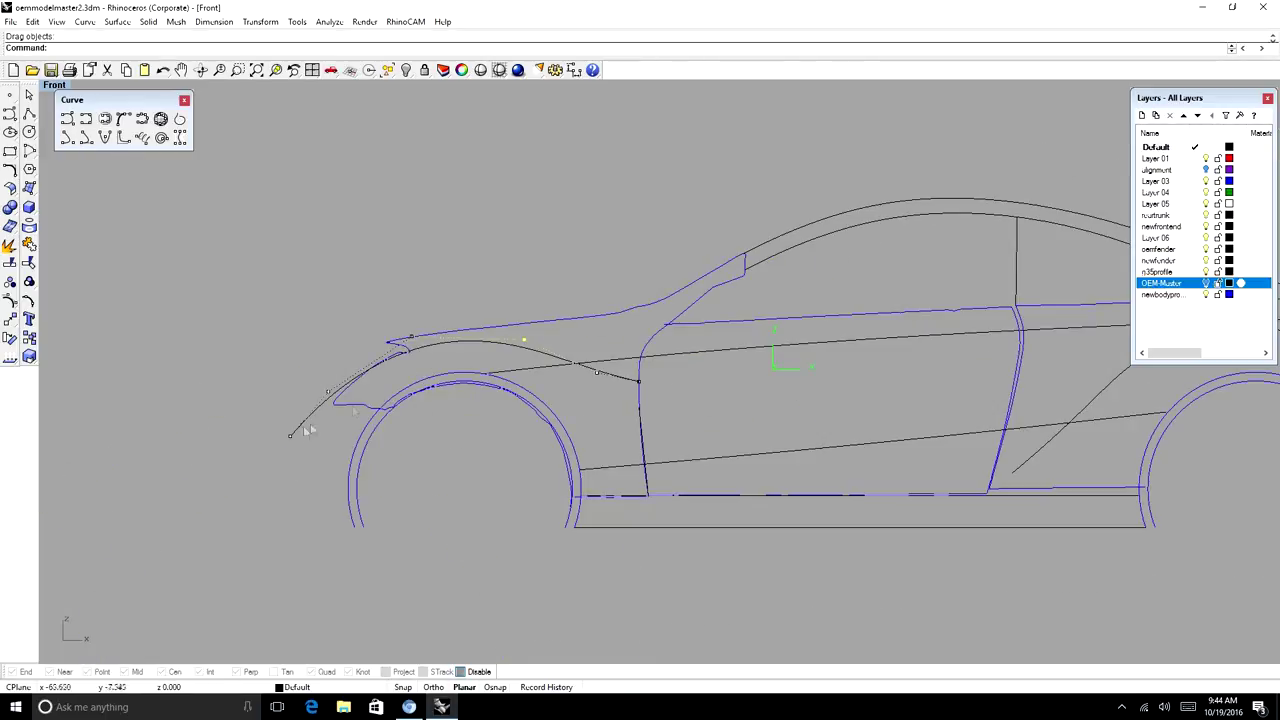
pyautogui.moveTo(288, 455); pyautogui.dragTo(289, 455)
pyautogui.press('F11')
pyautogui.scroll(-14, 360, 345)
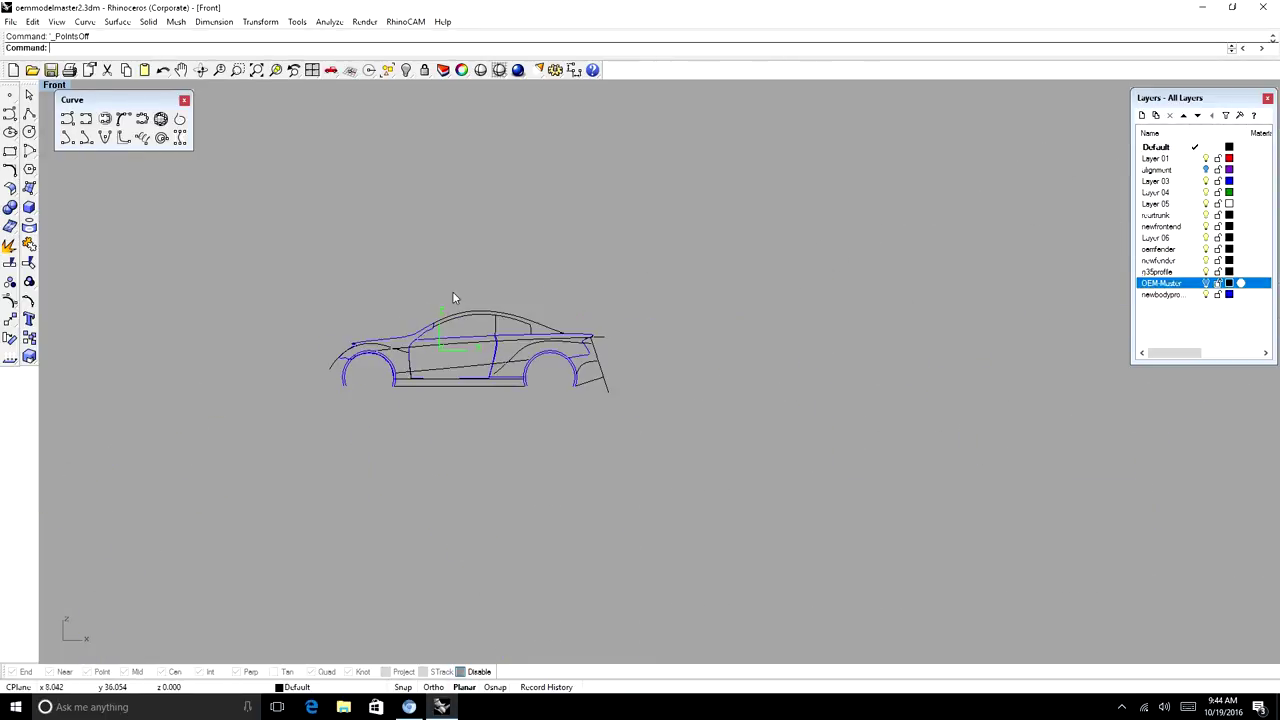
# Show all hidden objects and rotate the view to see them beside the new side curves
pyautogui.hotkey('ctrl', 'alt', 'h')
pyautogui.click(202, 70)
pyautogui.moveTo(440, 300); pyautogui.dragTo(592, 296)
pyautogui.click(1124, 707)
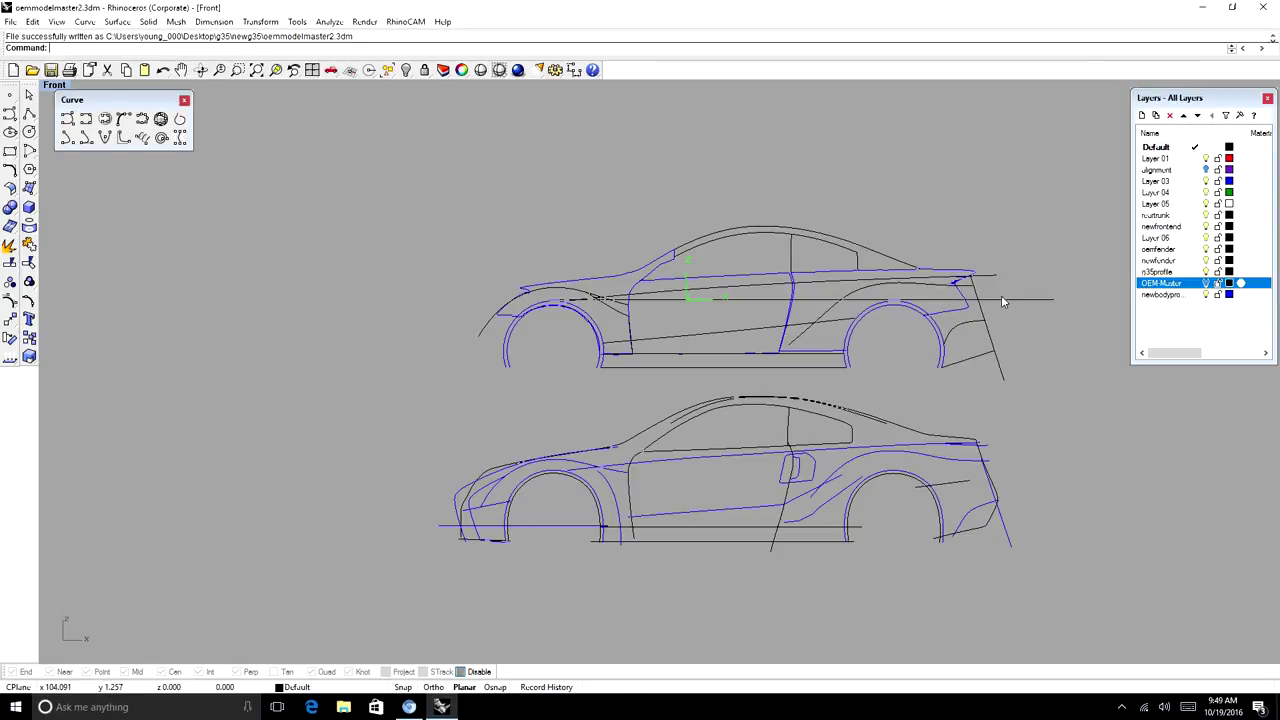
# Compare the new side curves with the flat car profile from several angles, trying the shaded display
pyautogui.keyDown('ctrl'); pyautogui.keyDown('shift'); pyautogui.moveTo(595, 297); pyautogui.dragTo(735, 270, button='right'); pyautogui.keyUp('shift'); pyautogui.keyUp('ctrl')
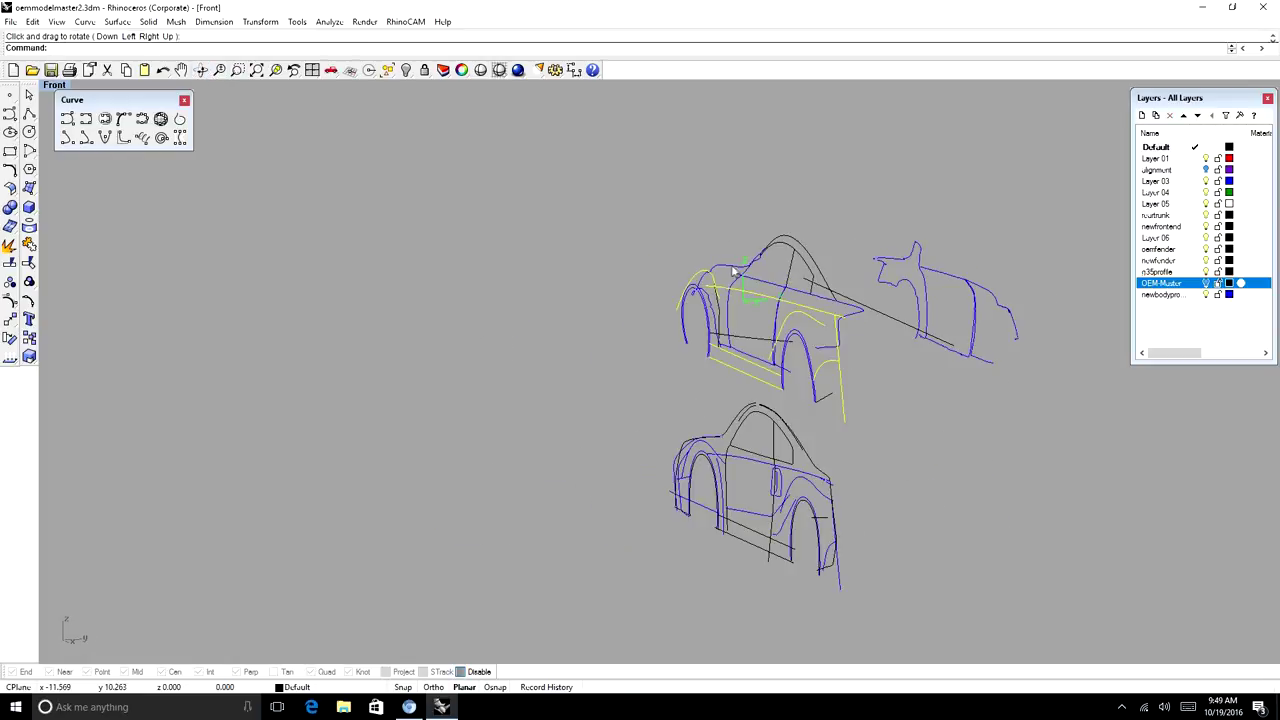
pyautogui.keyDown('ctrl'); pyautogui.keyDown('shift'); pyautogui.moveTo(800, 346); pyautogui.dragTo(908, 360, button='right'); pyautogui.keyUp('shift'); pyautogui.keyUp('ctrl')
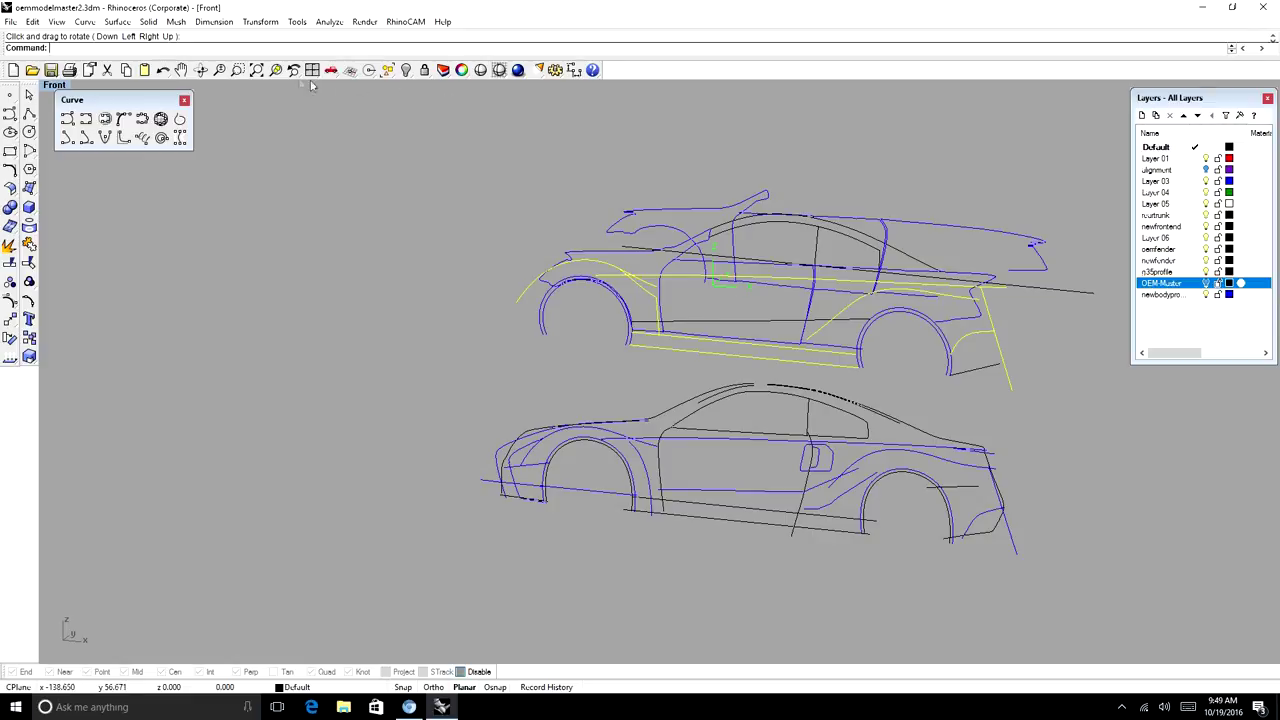
pyautogui.click(497, 73)
pyautogui.click(482, 72)
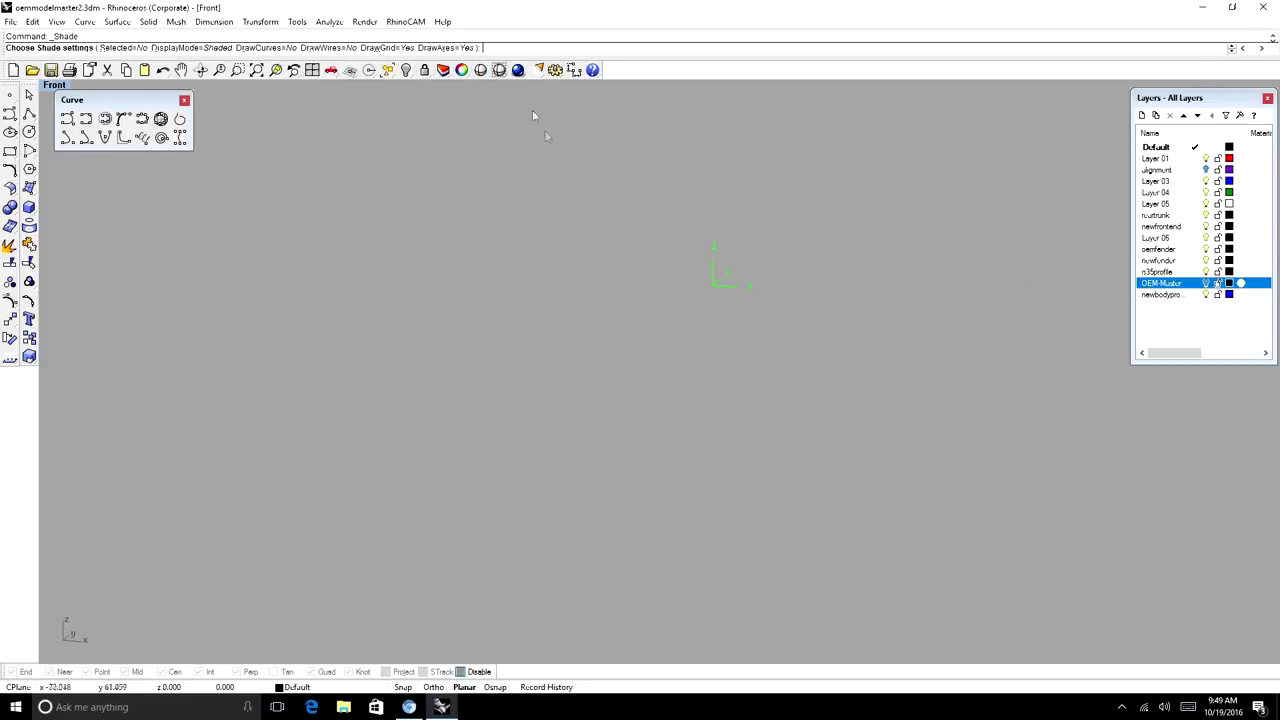
pyautogui.press('Escape')
pyautogui.click(201, 70)
pyautogui.moveTo(800, 292); pyautogui.dragTo(688, 301)
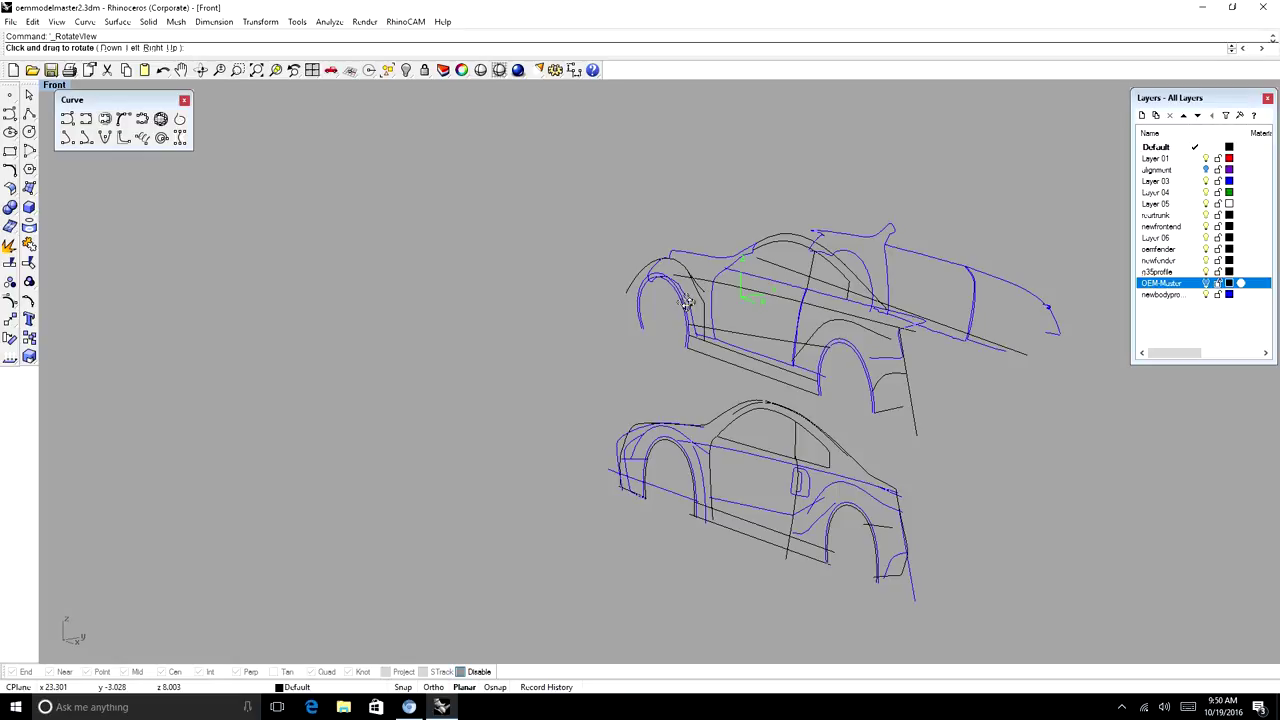
pyautogui.moveTo(688, 301); pyautogui.dragTo(750, 314)
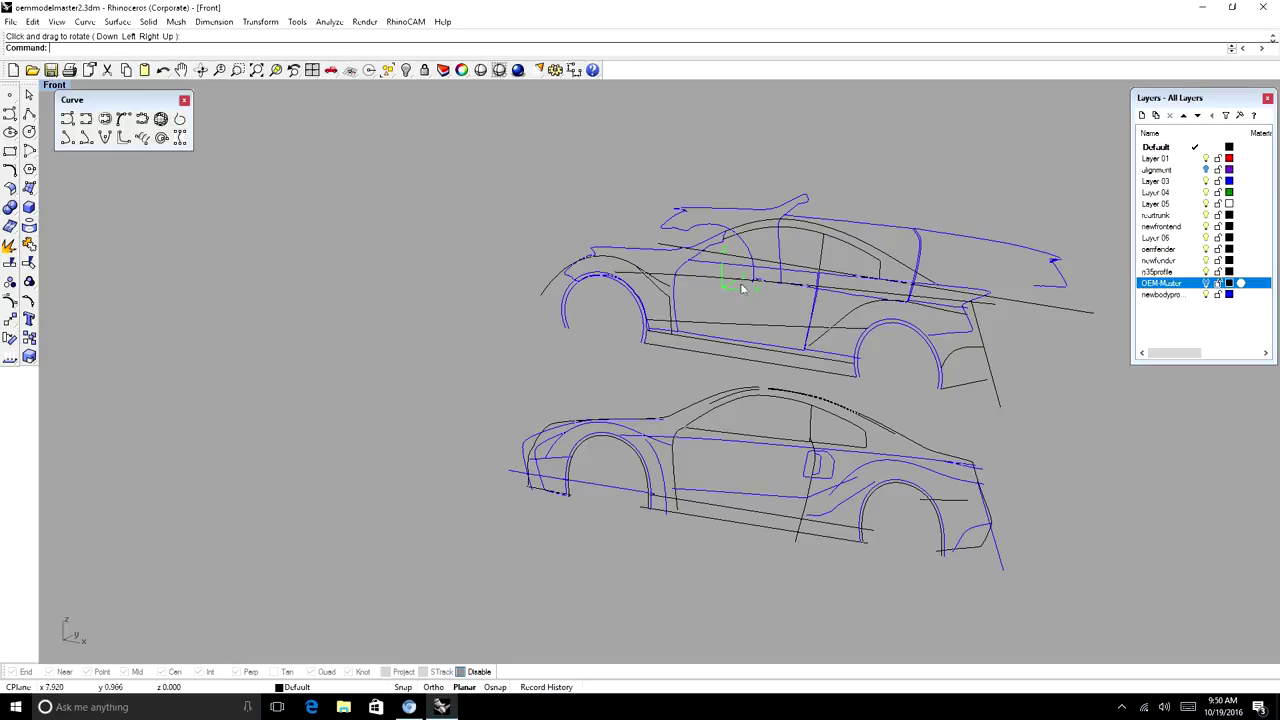
# Mirror copies of the new side curves across the car's centerline in the top view
pyautogui.keyDown('shift'); pyautogui.click(660, 320); pyautogui.keyUp('shift')
pyautogui.keyDown('shift'); pyautogui.click(680, 336); pyautogui.keyUp('shift')
pyautogui.keyDown('shift'); pyautogui.click(686, 349); pyautogui.keyUp('shift')
pyautogui.keyDown('shift'); pyautogui.click(848, 314); pyautogui.keyUp('shift')
pyautogui.keyDown('shift'); pyautogui.click(963, 384); pyautogui.keyUp('shift')
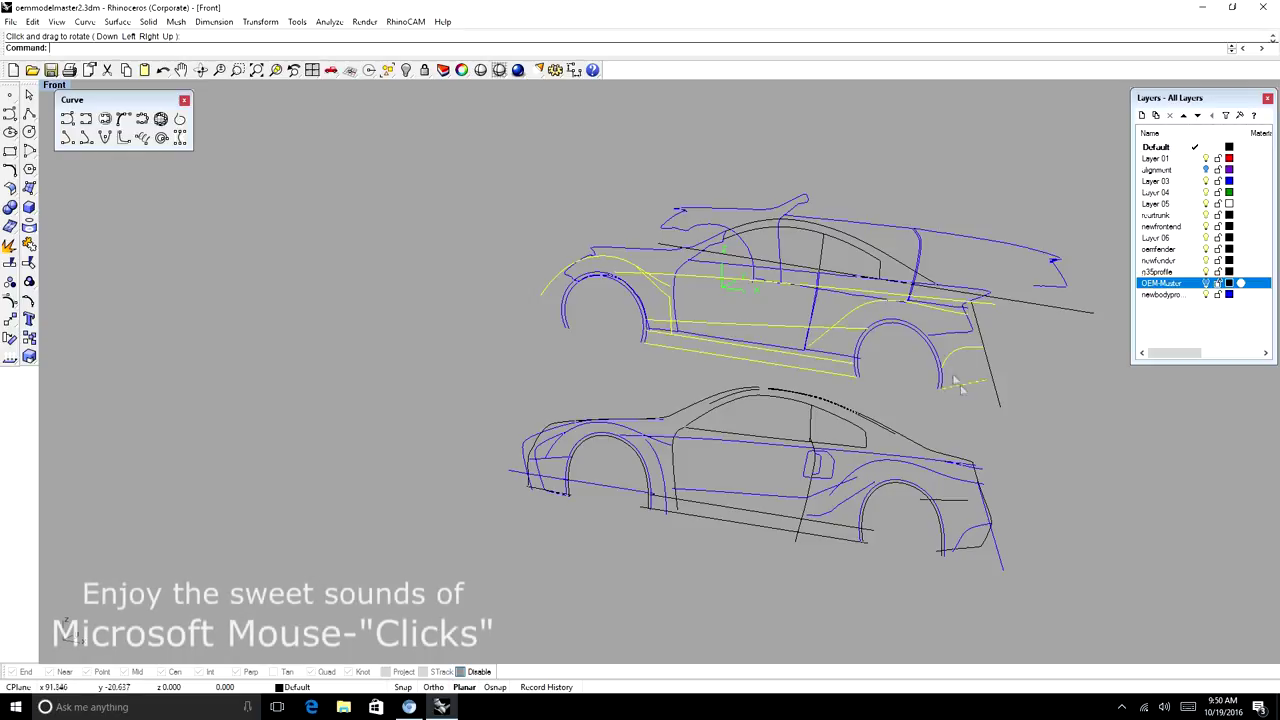
pyautogui.keyDown('shift'); pyautogui.click(939, 370); pyautogui.keyUp('shift')
pyautogui.keyDown('shift'); pyautogui.click(566, 292); pyautogui.keyUp('shift')
pyautogui.hotkey('ctrl', 'F1')
pyautogui.rightClick(781, 286)
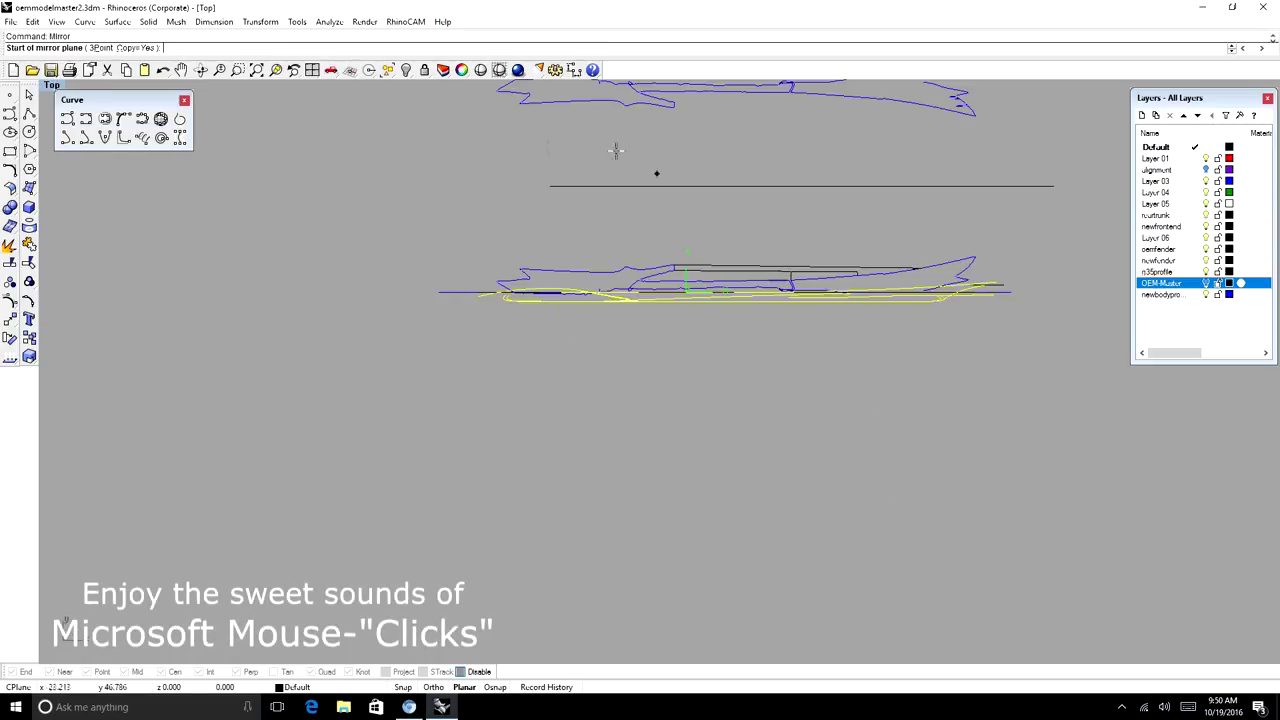
pyautogui.click(474, 676)
pyautogui.click(550, 186)
pyautogui.click(306, 187)
pyautogui.scroll(-6, 460, 377)
pyautogui.click(201, 70)
pyautogui.moveTo(590, 420); pyautogui.dragTo(580, 245)
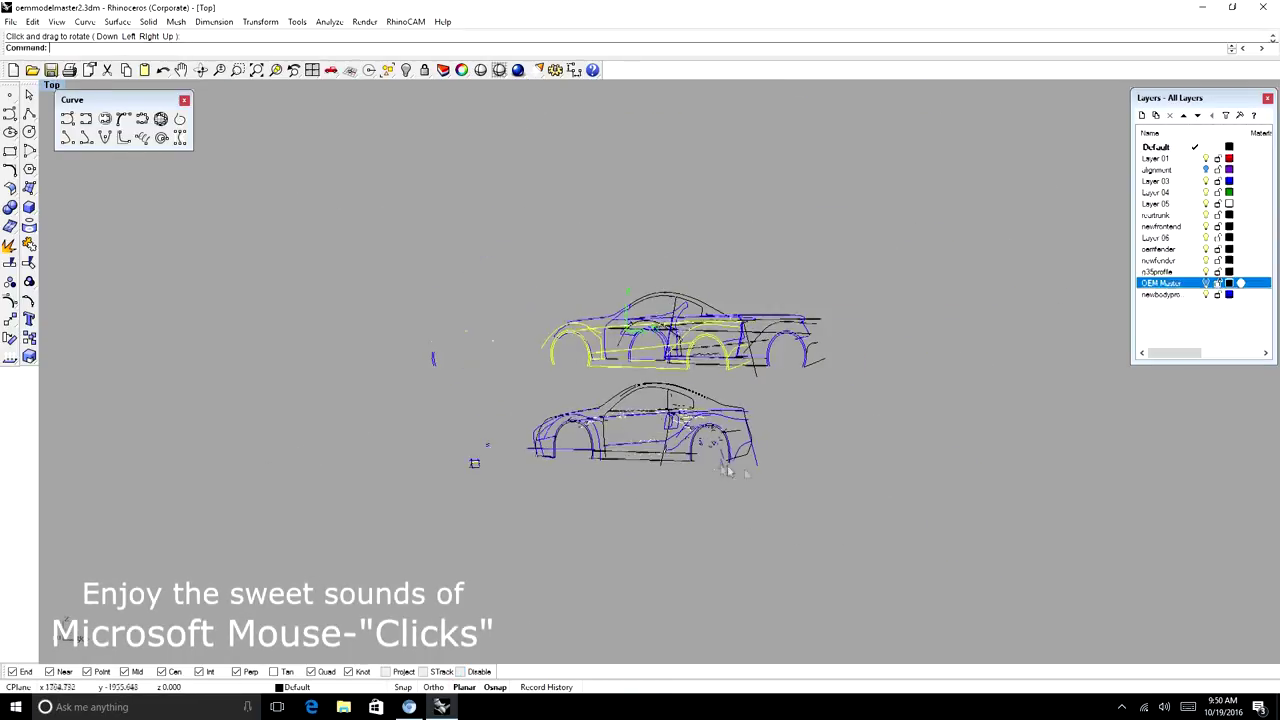
# Hide the flat car profile drawn beside the new side curves
pyautogui.moveTo(512, 495); pyautogui.dragTo(775, 382)
pyautogui.write('Hide')
pyautogui.press('Return')
pyautogui.scroll(4, 683, 340)
pyautogui.click(201, 70)
pyautogui.moveTo(680, 428); pyautogui.dragTo(565, 423)
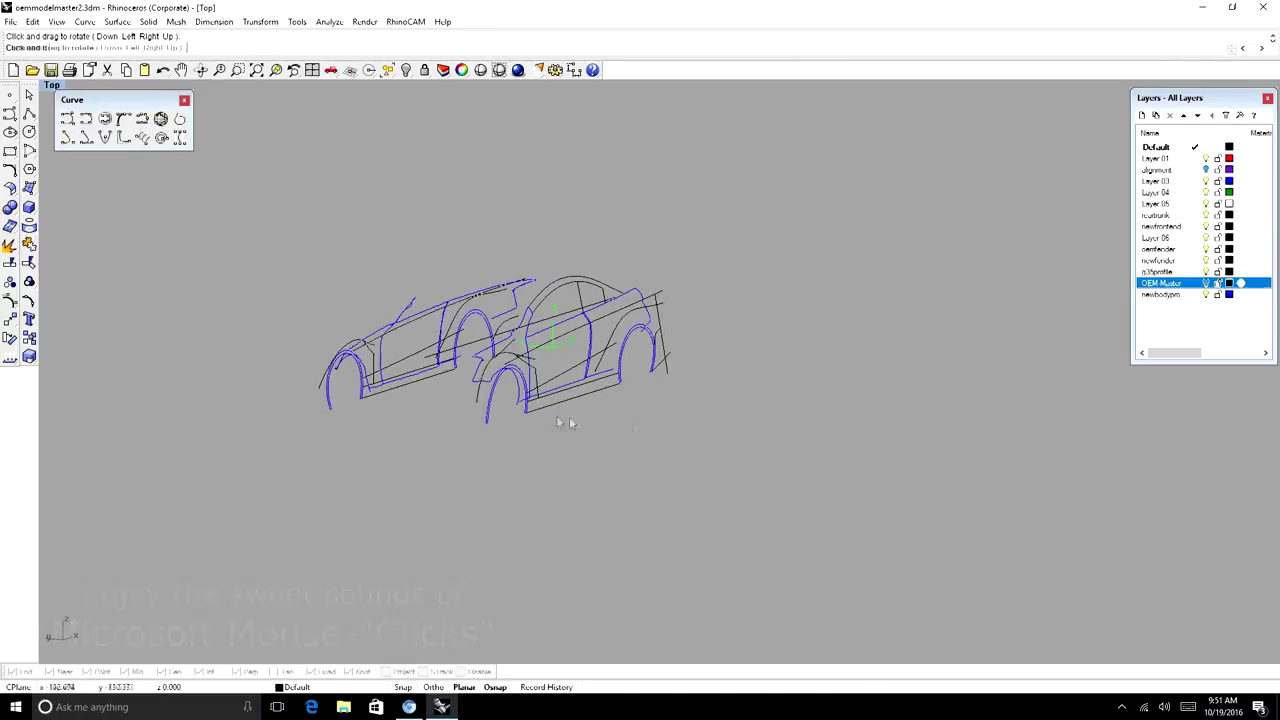
# Show the front fender curve's control points in the top view, try moving its front point inward and undo that move
pyautogui.click(331, 70)
pyautogui.scroll(8, 377, 311)
pyautogui.click(377, 304)
pyautogui.press('F10')
pyautogui.moveTo(329, 316); pyautogui.dragTo(326, 285)
pyautogui.click(162, 71)
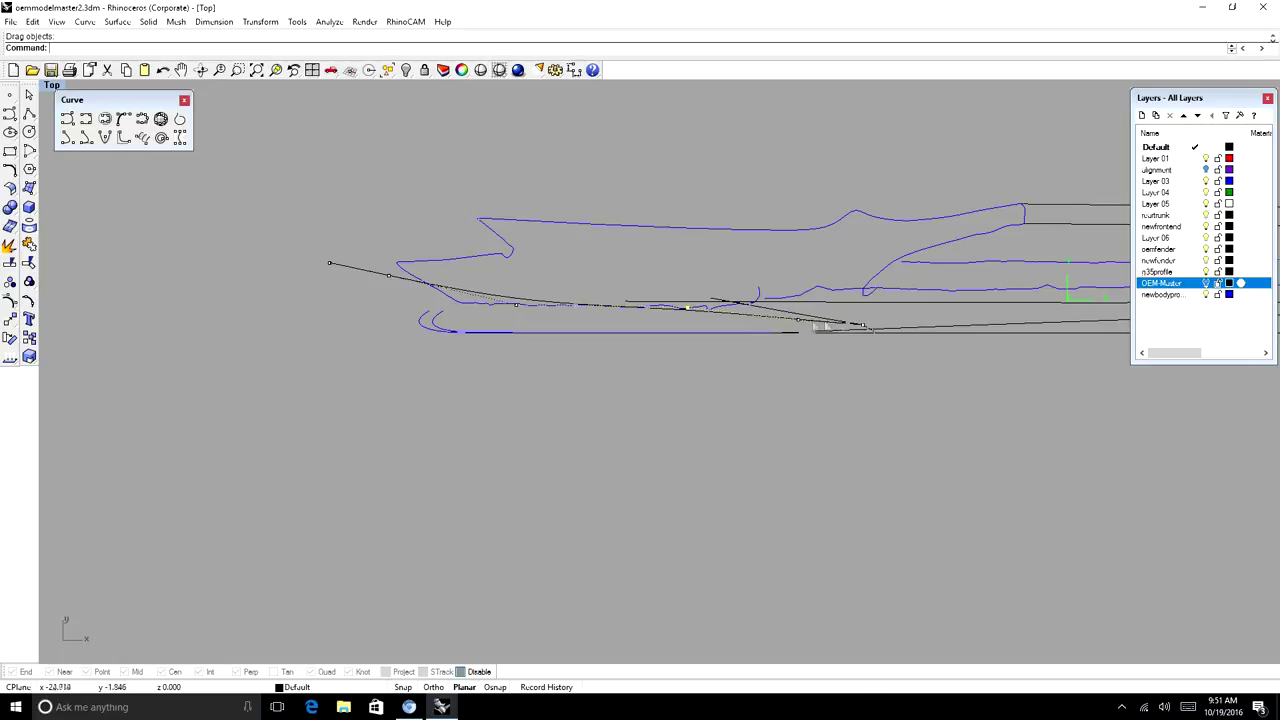
# Move the front fender curve's rear and middle control points in the top view so it follows the body's side, and hide the points
pyautogui.moveTo(798, 320); pyautogui.dragTo(798, 311)
pyautogui.click(687, 308)
pyautogui.click(734, 345)
pyautogui.moveTo(687, 308); pyautogui.dragTo(686, 313)
pyautogui.scroll(-12, 686, 314)
pyautogui.scroll(10, 614, 306)
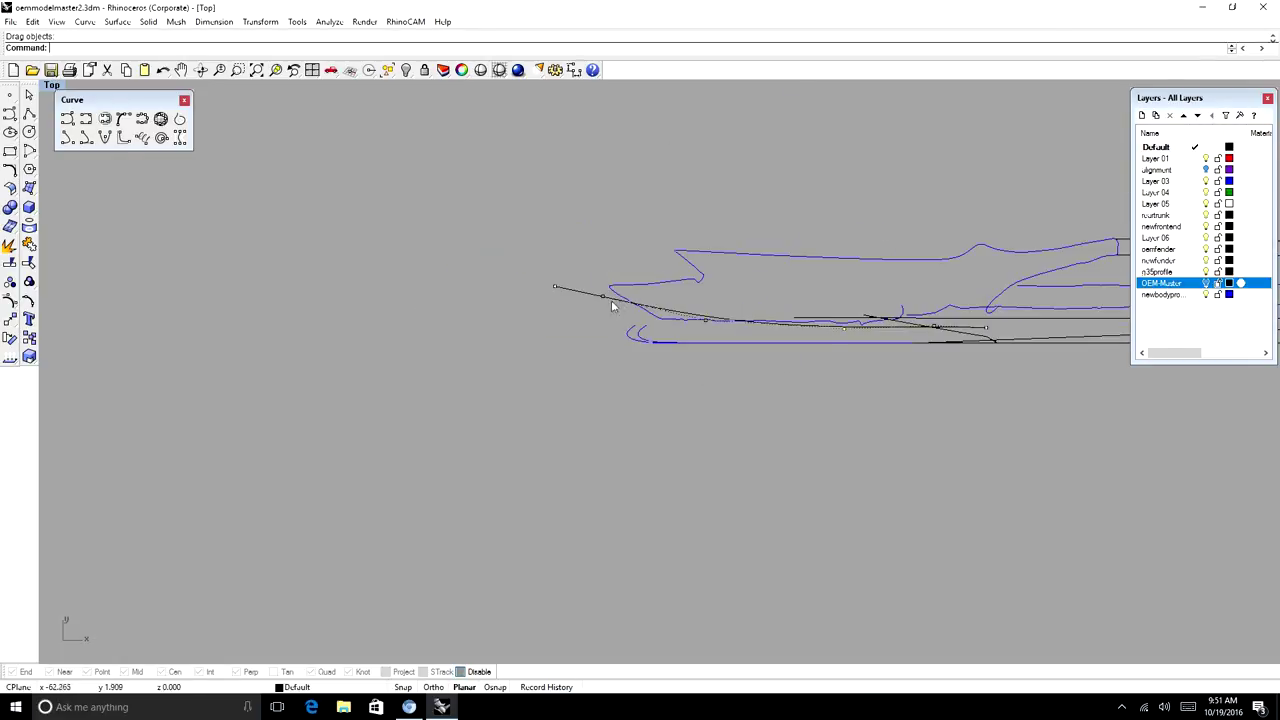
pyautogui.moveTo(606, 303); pyautogui.dragTo(606, 304)
pyautogui.scroll(-10, 668, 328)
pyautogui.press('Escape')
pyautogui.press('Escape')
# Mirror a copy of the reshaped front fender curve across the car's centerline with object snaps enabled
pyautogui.click(672, 322)
pyautogui.write('mirror')
pyautogui.press('Return')
pyautogui.click(461, 672)
pyautogui.click(700, 219)
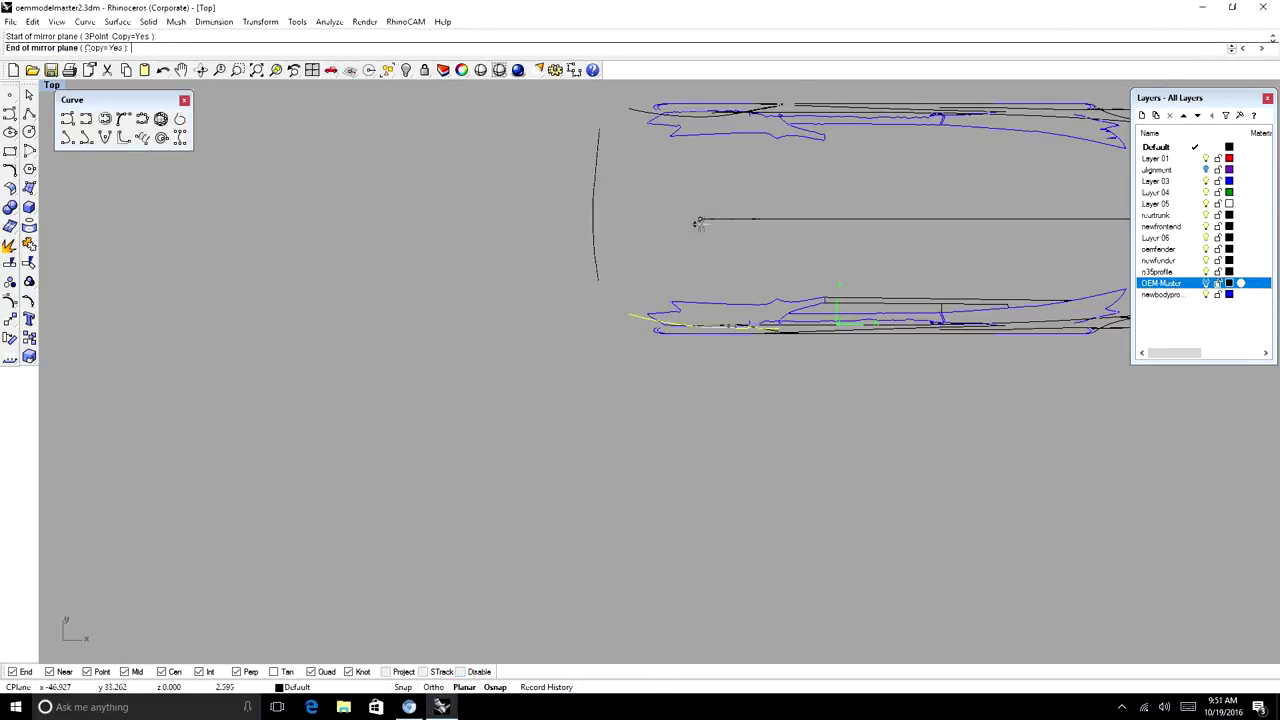
# Move the front fender curve's front endpoint down and slightly forward in the front view
pyautogui.click(201, 70)
pyautogui.moveTo(820, 175); pyautogui.dragTo(765, 200)
pyautogui.hotkey('ctrl', 'F2')
pyautogui.press('F10')
pyautogui.scroll(10, 634, 361)
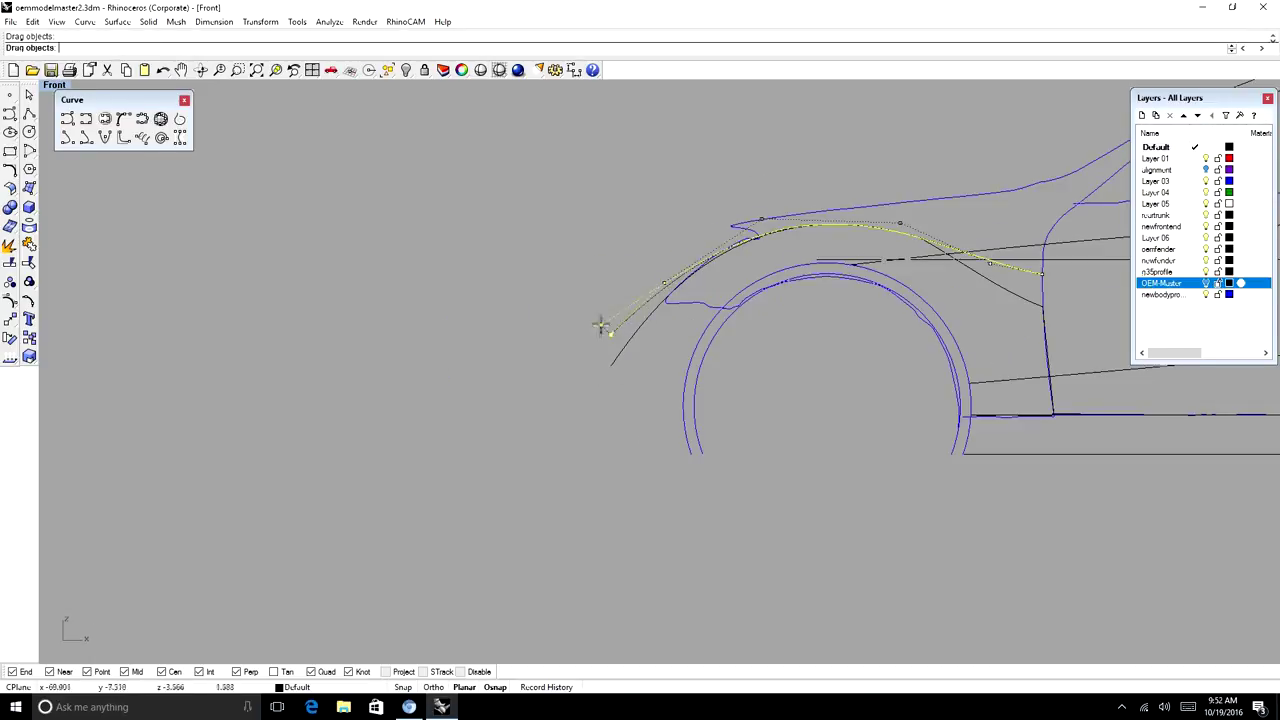
pyautogui.scroll(-5, 601, 326)
pyautogui.scroll(5, 634, 326)
pyautogui.scroll(1, 614, 350)
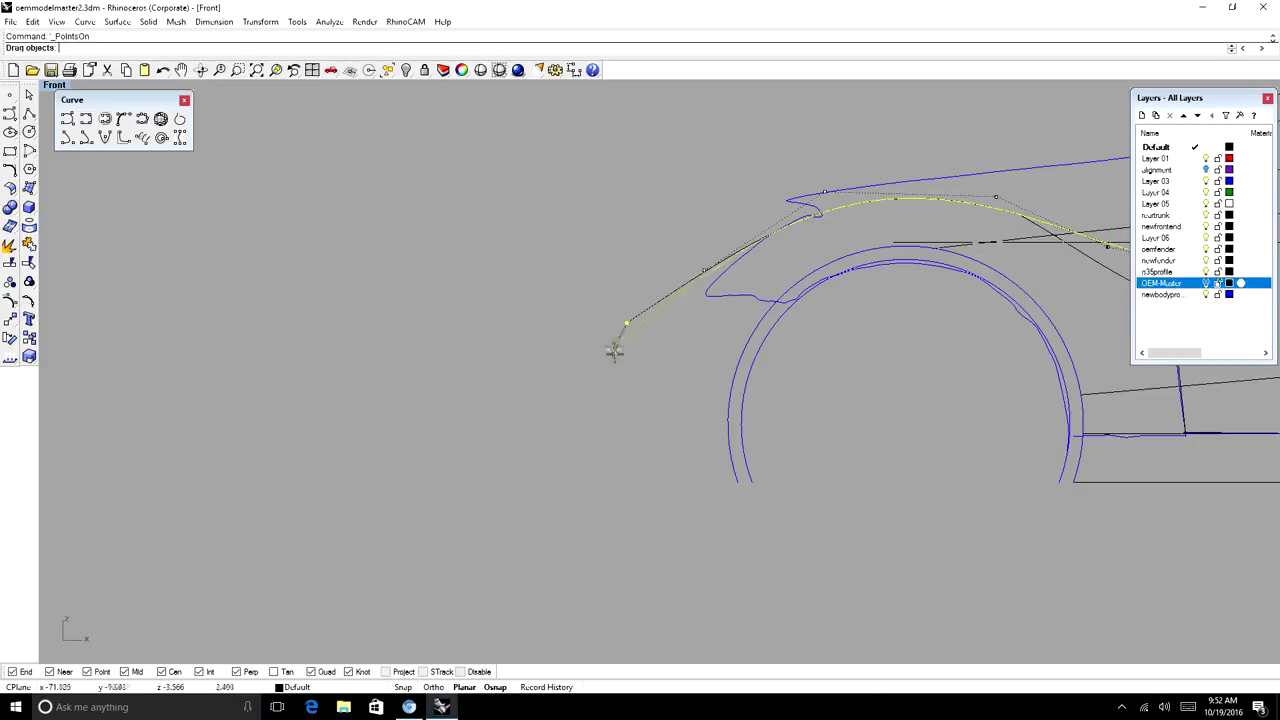
pyautogui.moveTo(614, 352); pyautogui.dragTo(614, 354)
# Draw an interpolated curve from the front wheel arch to the front fender curve's tip
pyautogui.scroll(-10, 646, 322)
pyautogui.scroll(8, 652, 320)
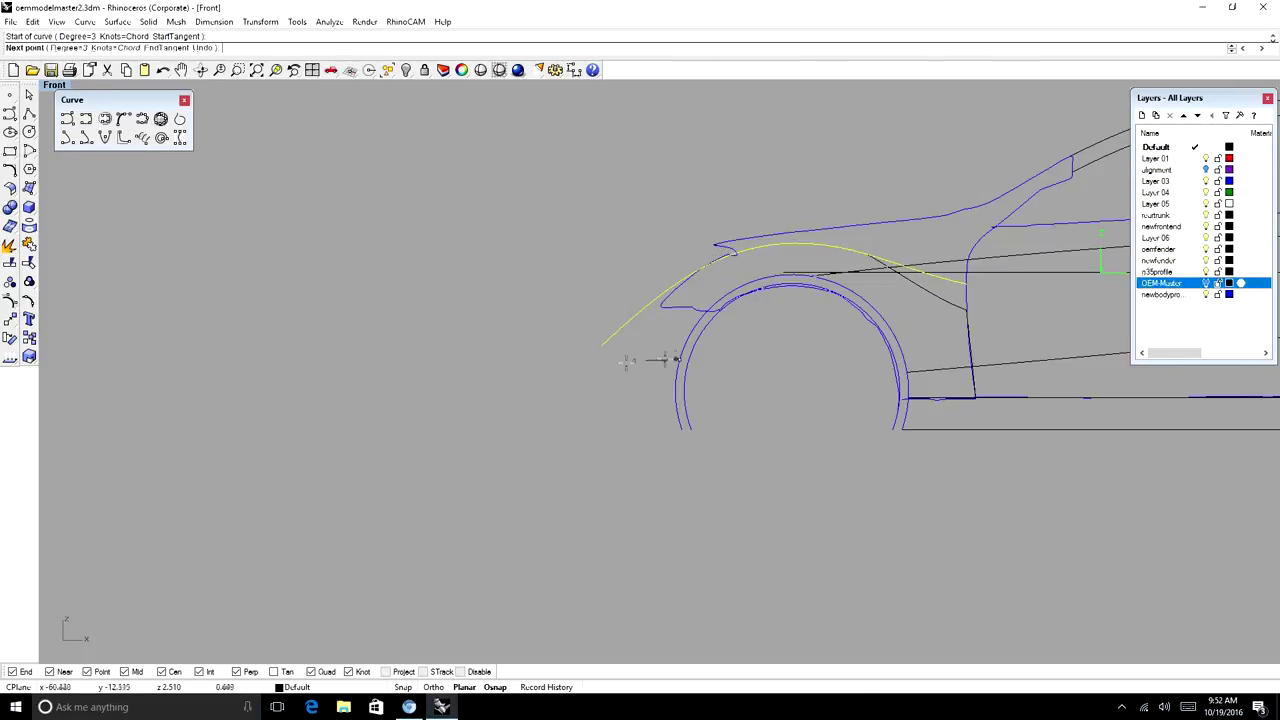
pyautogui.click(602, 346)
pyautogui.press('Return')
# Mirror copies of the front fender curve and its connecting wheel-arch curve across the centerline in the top view
pyautogui.scroll(-12, 581, 368)
pyautogui.hotkey('ctrl', 'F1')
pyautogui.write('mirror')
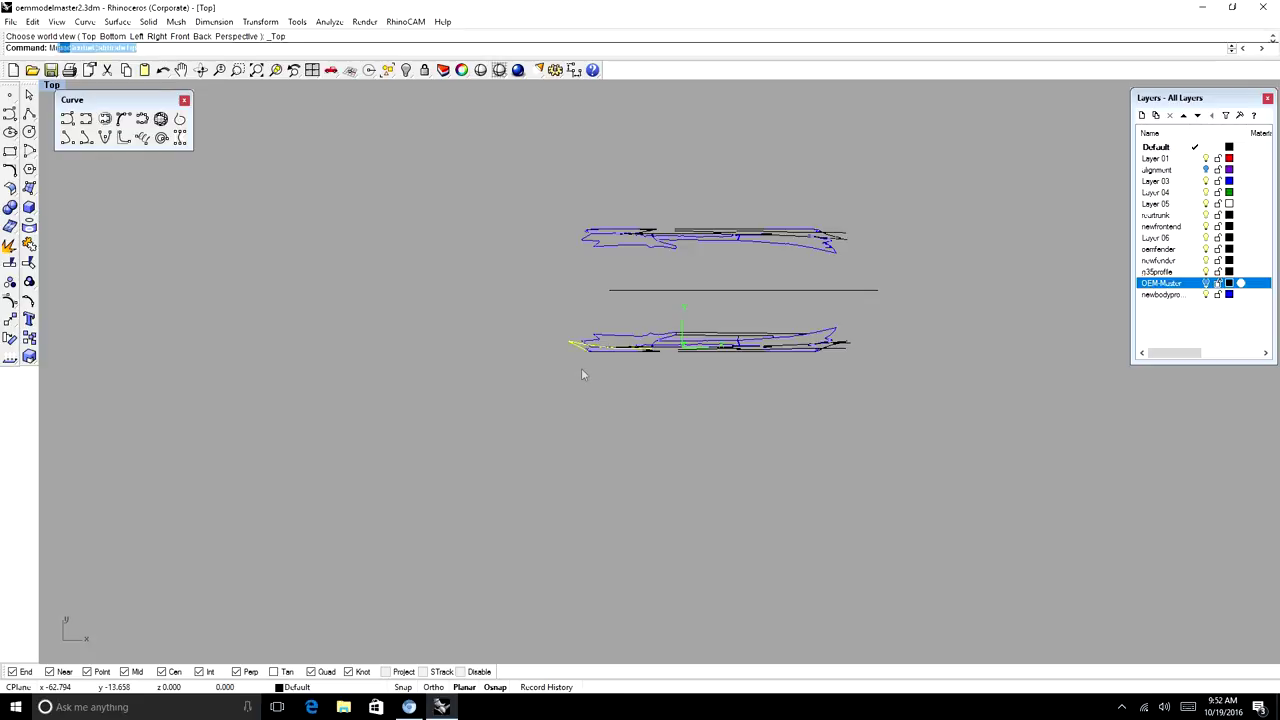
pyautogui.press('Return')
pyautogui.press('Escape')
# Draw an interpolated curve downward from the near fender curve's front tip
pyautogui.click(201, 70)
pyautogui.moveTo(757, 484); pyautogui.dragTo(909, 341)
pyautogui.keyDown('ctrl'); pyautogui.keyDown('shift'); pyautogui.moveTo(909, 340); pyautogui.dragTo(848, 279, button='right'); pyautogui.keyUp('shift'); pyautogui.keyUp('ctrl')
pyautogui.moveTo(848, 279); pyautogui.dragTo(790, 292)
pyautogui.scroll(14, 551, 371)
pyautogui.click(86, 118)
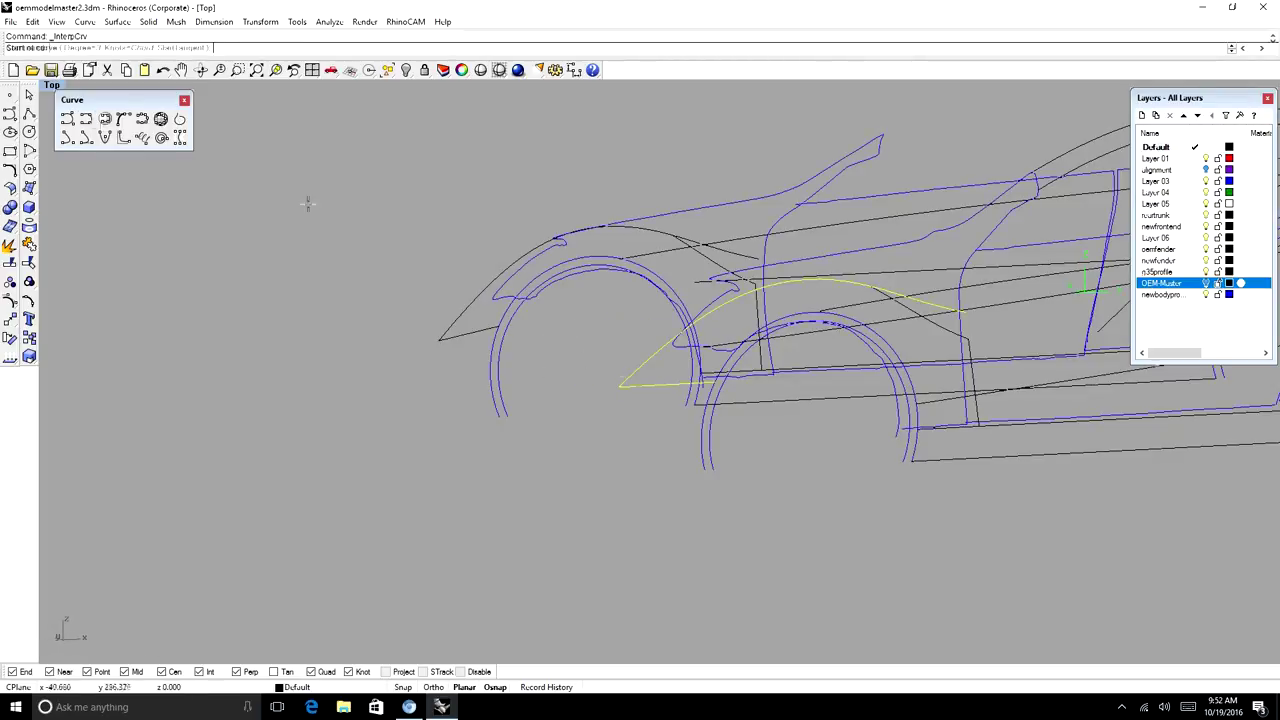
pyautogui.click(618, 387)
# Bow the curve below the fender tip rearward by moving its control points in the front view
pyautogui.write('front')
pyautogui.press('Return')
pyautogui.click(606, 446)
pyautogui.press('F10')
pyautogui.moveTo(622, 449); pyautogui.dragTo(626, 409)
pyautogui.scroll(-6, 653, 243)
pyautogui.press('F11')
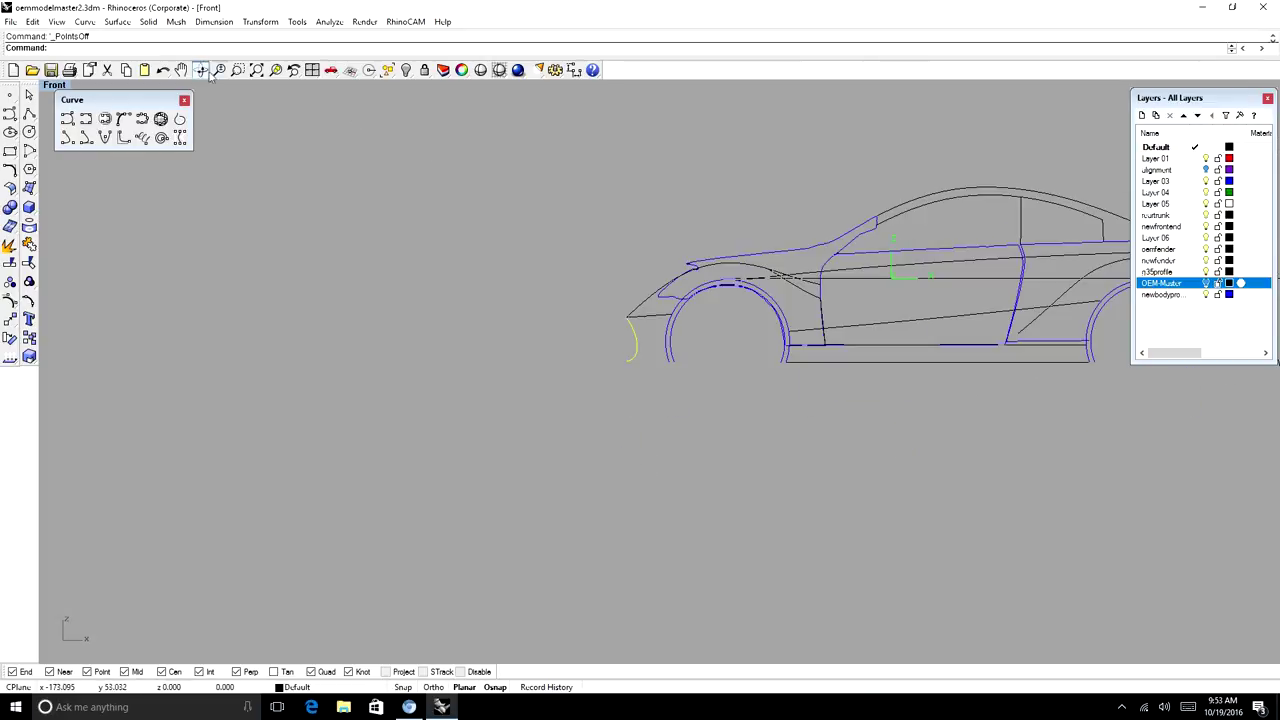
# Try moving the lower control points of the curve below the fender tip sideways in the left view, and undo it
pyautogui.click(201, 70)
pyautogui.moveTo(660, 300); pyautogui.dragTo(770, 346)
pyautogui.hotkey('ctrl', 'F2')
pyautogui.hotkey('ctrl', 'F3')
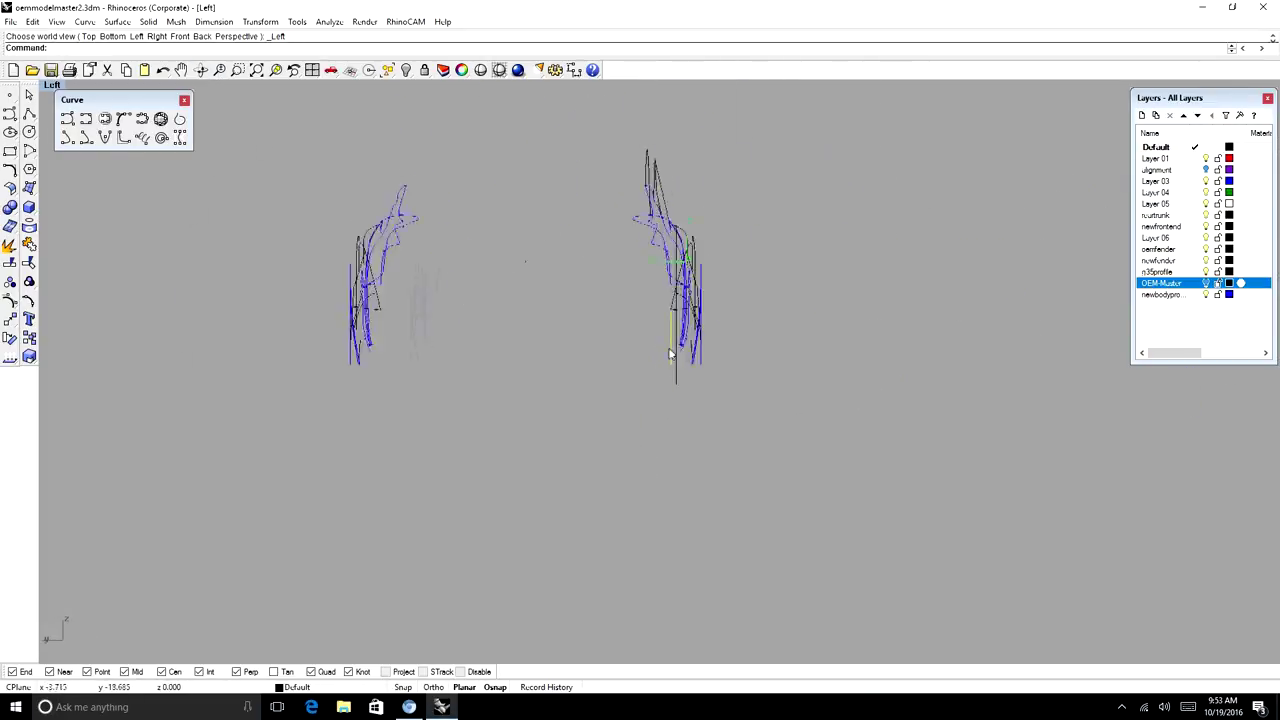
pyautogui.scroll(9, 665, 343)
pyautogui.press('F10')
pyautogui.moveTo(674, 396)
pyautogui.mouseDown()
pyautogui.moveTo(634, 396)
pyautogui.moveTo(652, 396)
pyautogui.mouseUp()
pyautogui.keyDown('shift'); pyautogui.click(674, 385); pyautogui.keyUp('shift')
pyautogui.click(163, 70)
pyautogui.scroll(-9, 655, 380)
pyautogui.press('F11')
# Draw a curve from the lower end of the curve below the fender tip to the front wheel arch's bottom end
pyautogui.click(201, 70)
pyautogui.moveTo(740, 325); pyautogui.dragTo(531, 331)
pyautogui.click(86, 119)
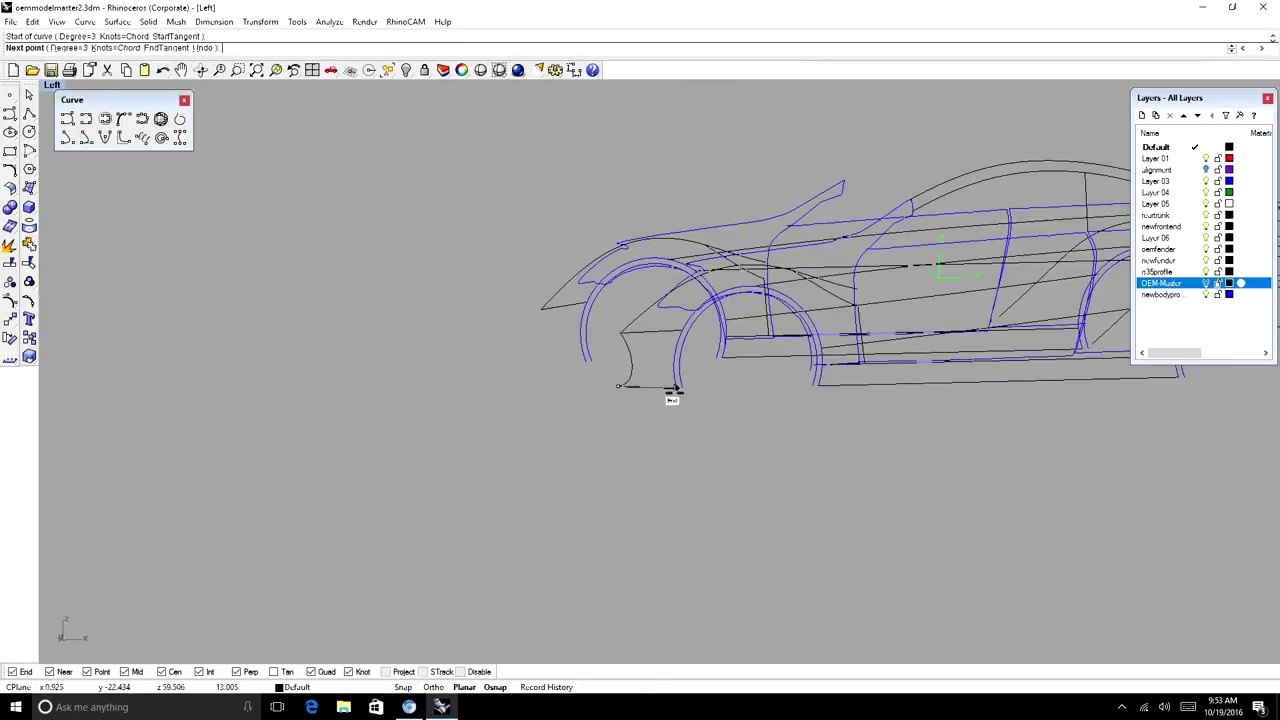
pyautogui.click(677, 388)
pyautogui.rightClick(677, 388)
# Draw a curve across the car's front between the two front fender tips
pyautogui.moveTo(690, 390); pyautogui.dragTo(559, 443, button='right')
pyautogui.click(201, 70)
pyautogui.moveTo(750, 402); pyautogui.dragTo(1010, 415)
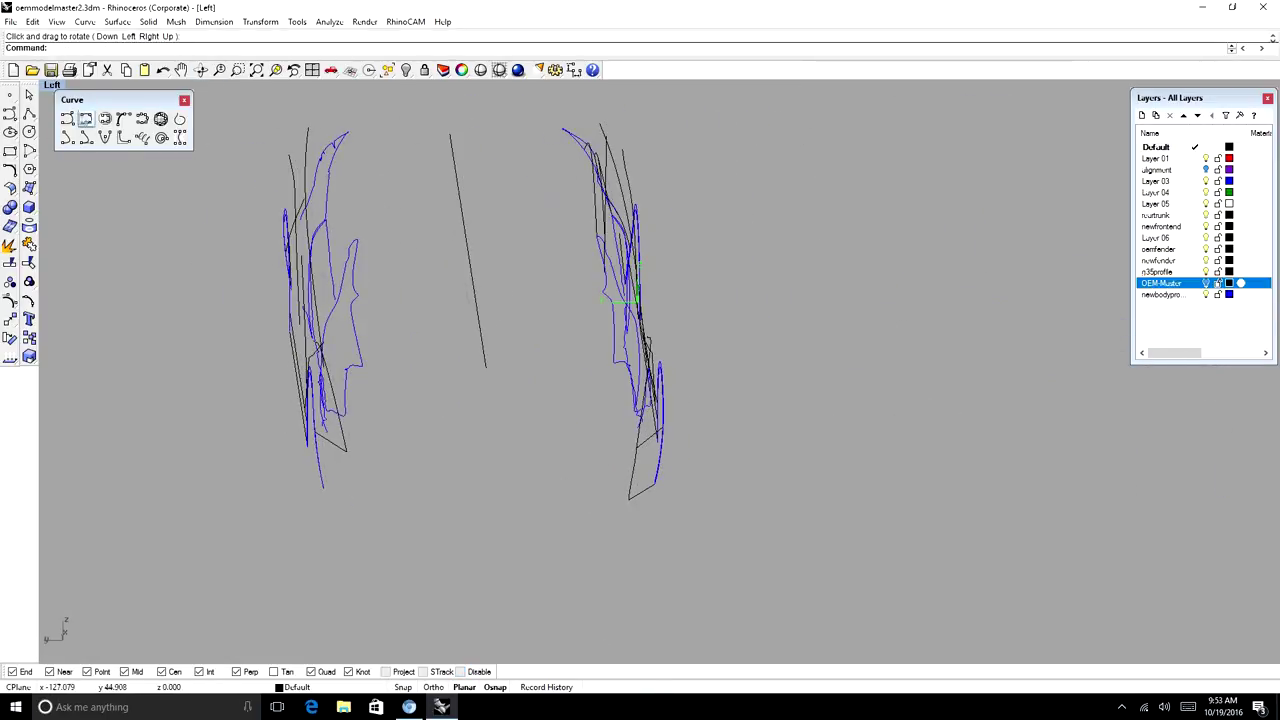
pyautogui.scroll(15, 628, 448)
pyautogui.click(708, 447)
pyautogui.rightClick(708, 447)
# Move the two middle control points of the curve between the fender tips forward in the top view to bow the nose
pyautogui.scroll(-20, 722, 443)
pyautogui.click(706, 443)
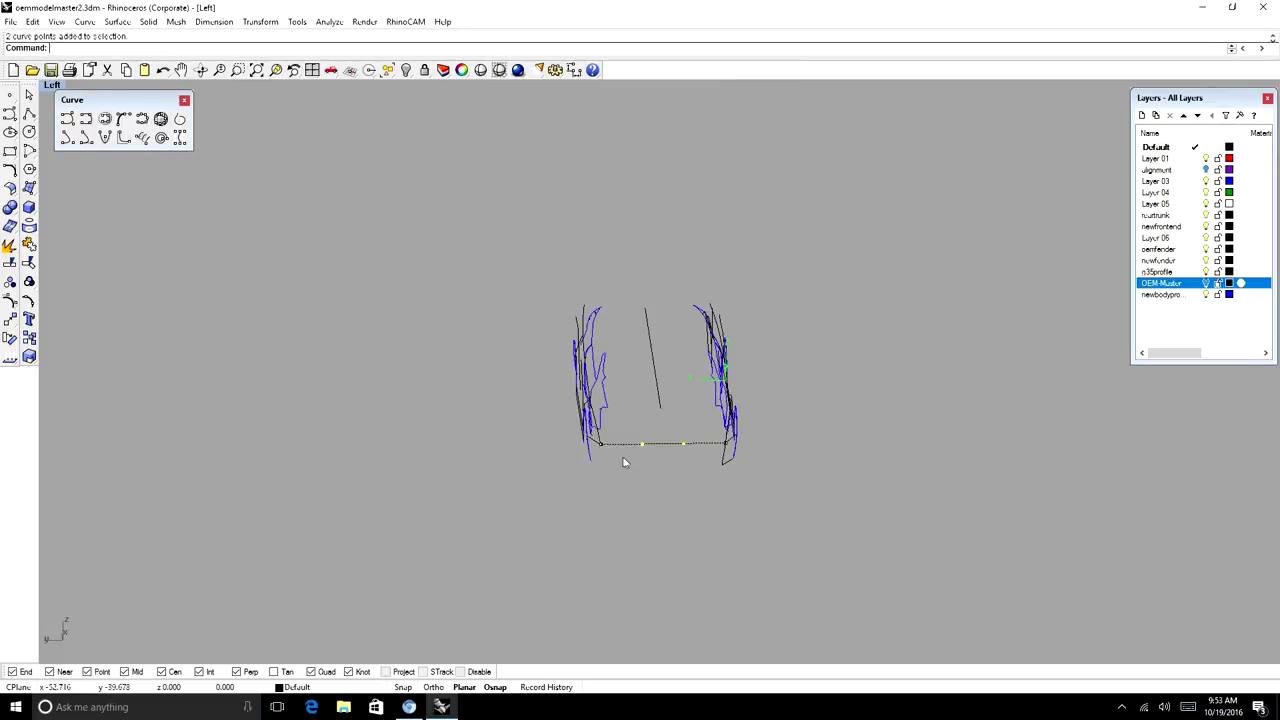
pyautogui.hotkey('ctrl', 'F1')
pyautogui.keyDown('alt'); pyautogui.moveTo(567, 346); pyautogui.dragTo(500, 346); pyautogui.keyUp('alt')
pyautogui.press('Escape')
pyautogui.press('Escape')
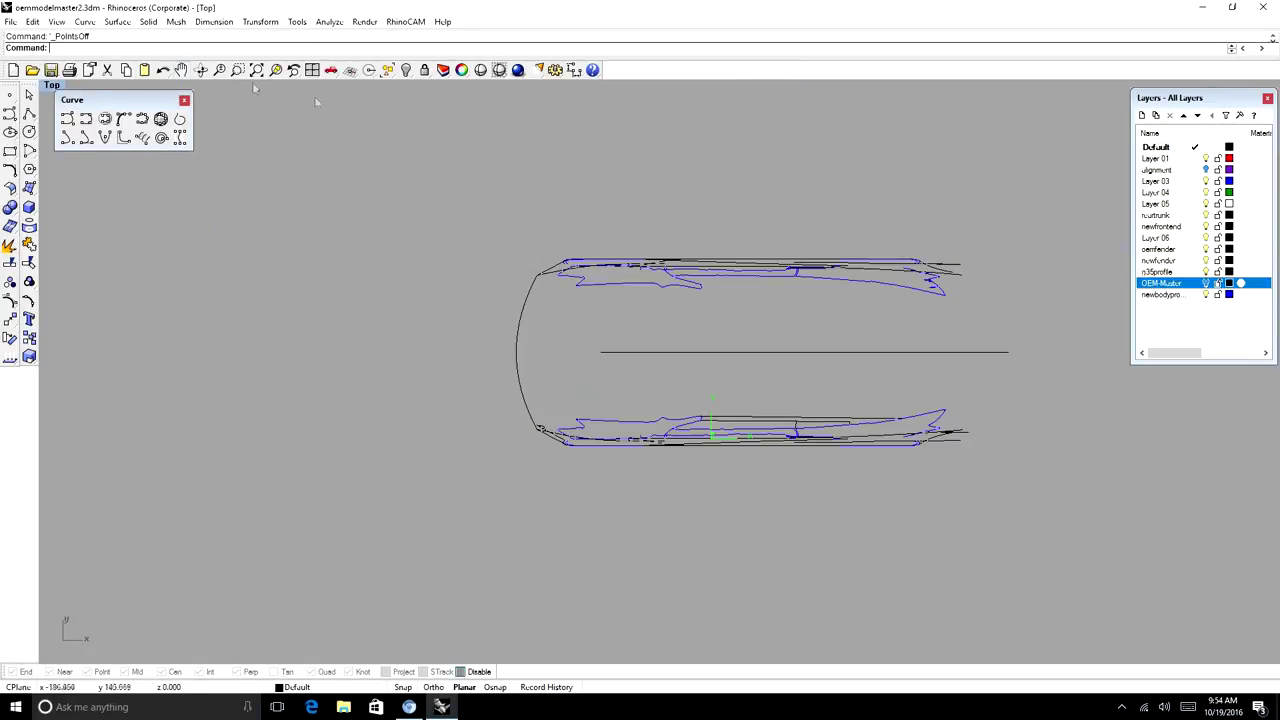
# Mirror copies of the curve below the fender tip and its bottom wheel-arch curve across the car's centerline
pyautogui.click(201, 70)
pyautogui.moveTo(640, 415); pyautogui.dragTo(660, 300)
pyautogui.click(592, 461)
pyautogui.keyDown('shift'); pyautogui.click(596, 486); pyautogui.keyUp('shift')
pyautogui.hotkey('ctrl', 'F1')
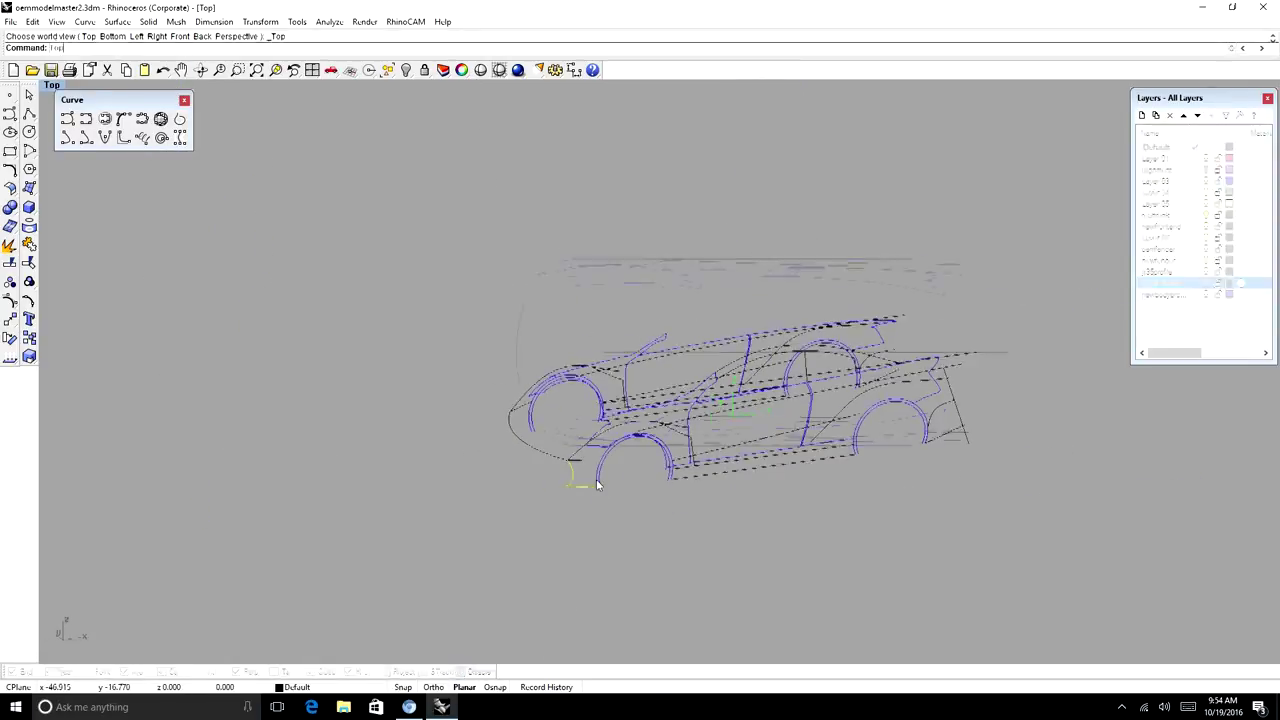
pyautogui.write('mirror')
pyautogui.press('Return')
pyautogui.click(601, 352)
# Draw a curve across the front joining the lower ends of the two curves below the fender tips
pyautogui.click(201, 70)
pyautogui.moveTo(640, 410); pyautogui.dragTo(960, 290)
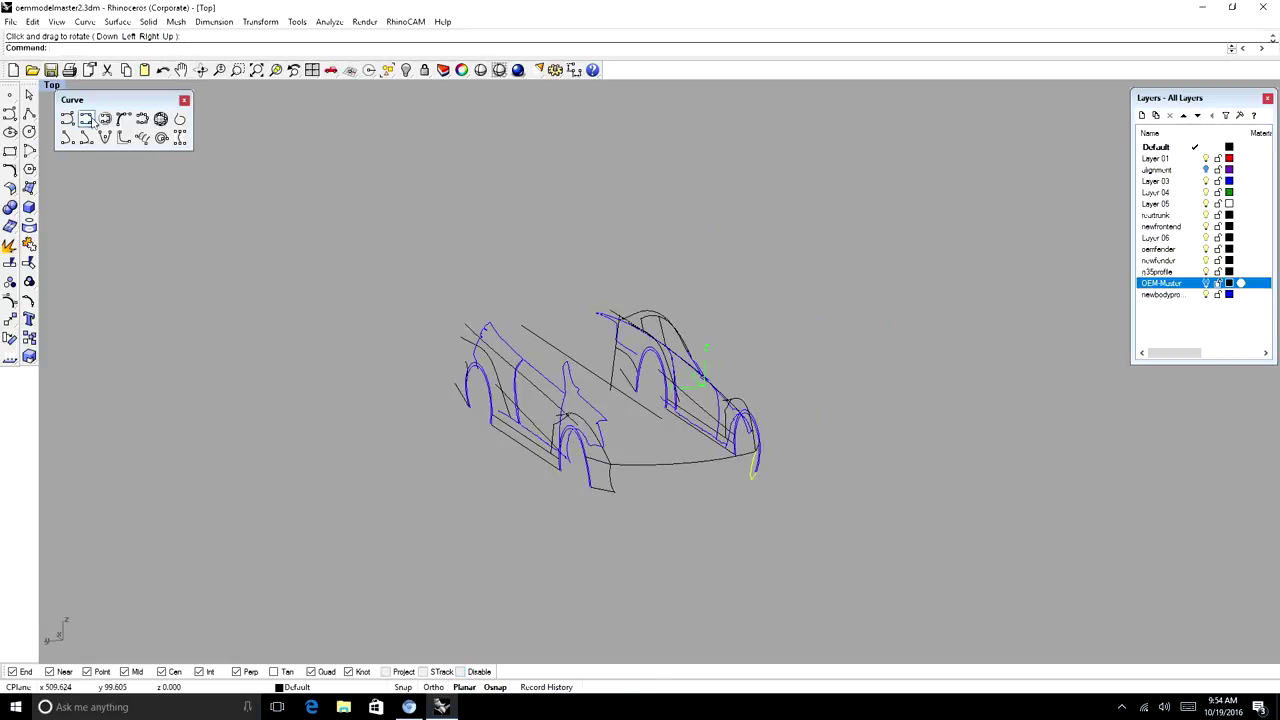
pyautogui.click(751, 480)
pyautogui.press('Return')
# Bow the lower front curve by moving its two middle control points forward in the top view
pyautogui.click(680, 486)
pyautogui.press('F10')
pyautogui.moveTo(725, 470); pyautogui.dragTo(657, 498)
pyautogui.hotkey('ctrl', 'F1')
pyautogui.keyDown('shift'); pyautogui.moveTo(534, 329); pyautogui.dragTo(512, 328); pyautogui.keyUp('shift')
pyautogui.press('F11')
# Draw a curve from the body outline at the windshield base to the front fender curve's crest
pyautogui.click(201, 70)
pyautogui.moveTo(575, 445); pyautogui.dragTo(678, 284)
pyautogui.scroll(2, 703, 365)
pyautogui.scroll(4, 703, 365)
pyautogui.click(86, 119)
pyautogui.scroll(6, 725, 388)
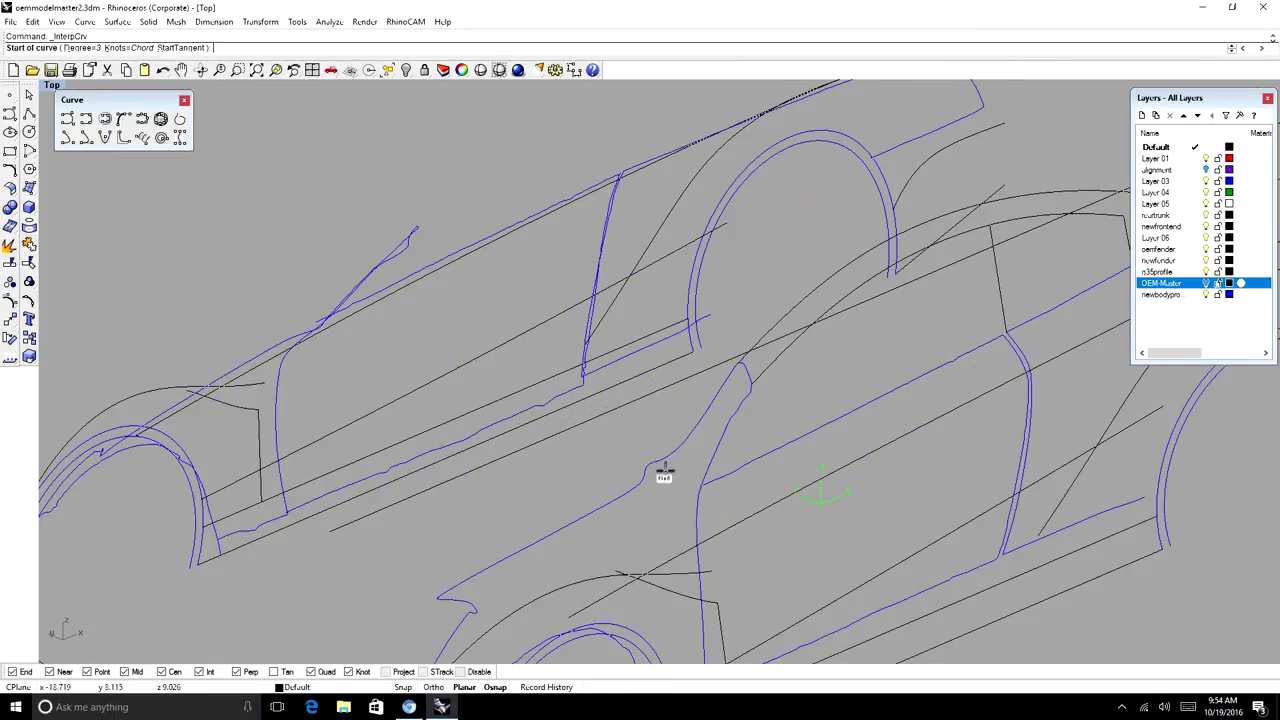
pyautogui.scroll(-2, 636, 401)
pyautogui.click(201, 70)
pyautogui.moveTo(612, 447); pyautogui.dragTo(674, 432)
pyautogui.click(673, 437)
pyautogui.scroll(-2, 614, 488)
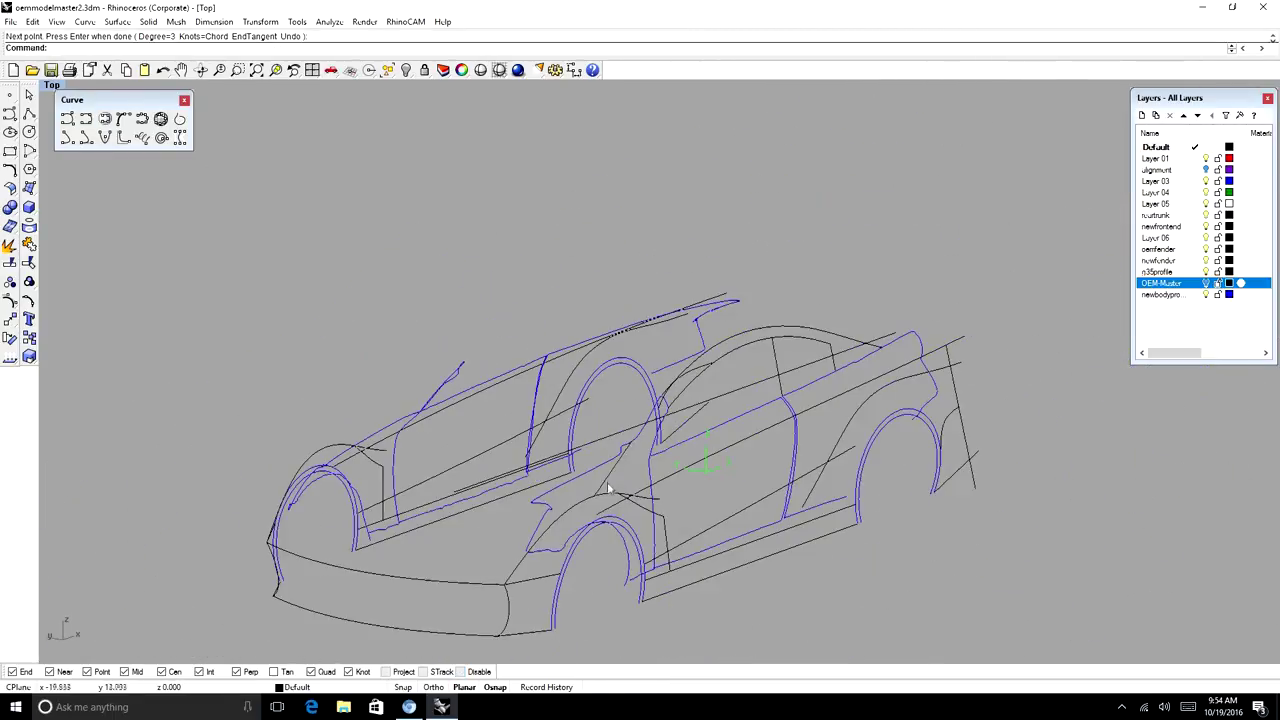
# Show the new hood curve's control points in the top view and adjust a middle one
pyautogui.write('top')
pyautogui.press('Return')
pyautogui.scroll(4, 547, 403)
pyautogui.press('F10')
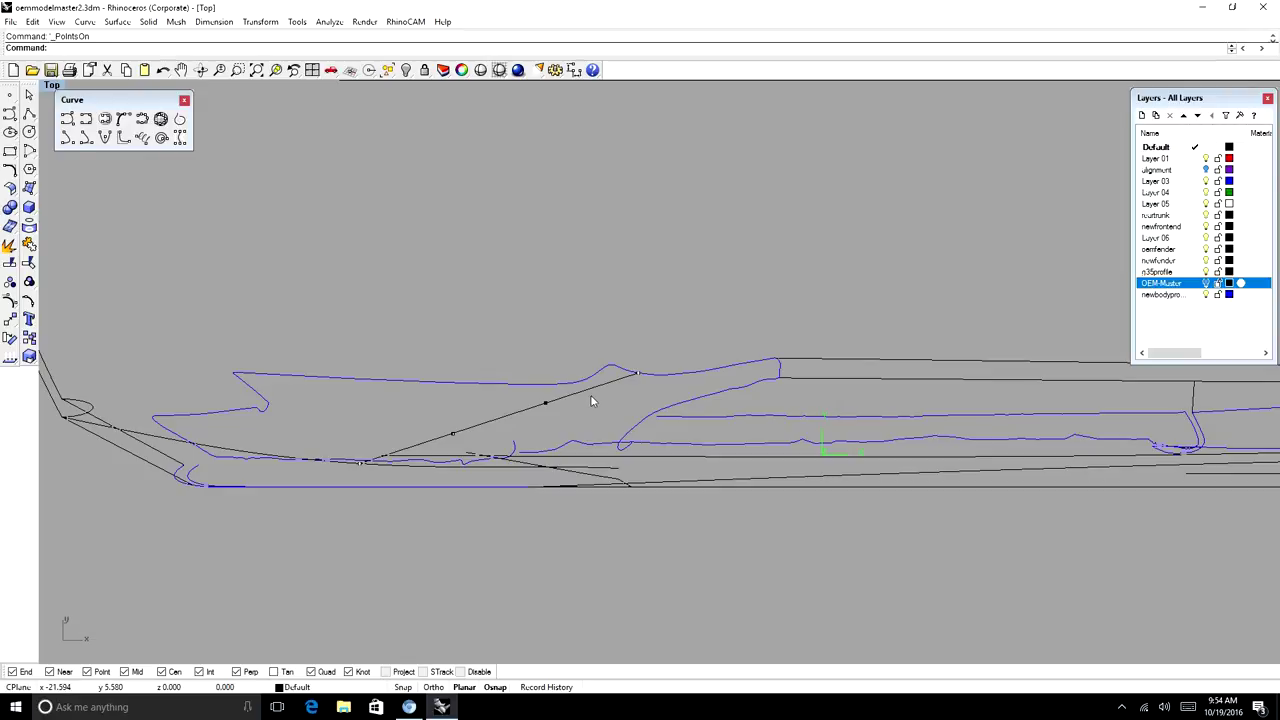
pyautogui.click(538, 397)
pyautogui.scroll(-10, 552, 377)
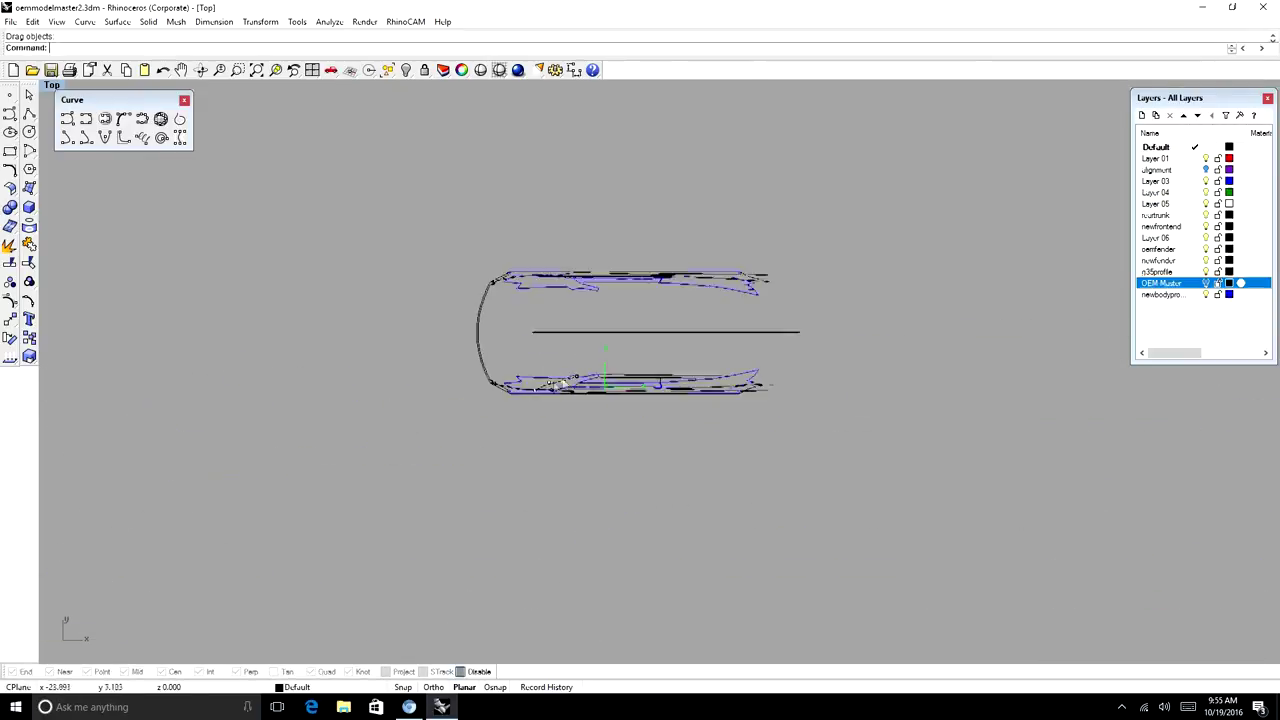
pyautogui.scroll(5, 552, 377)
# Move the hood curve's front end and both middle control points inward in the top view so it runs along the hood outline
pyautogui.keyDown('ctrl'); pyautogui.keyDown('shift'); pyautogui.moveTo(552, 377); pyautogui.dragTo(728, 256, button='right'); pyautogui.keyUp('shift'); pyautogui.keyUp('ctrl')
pyautogui.press('F10')
pyautogui.write('top')
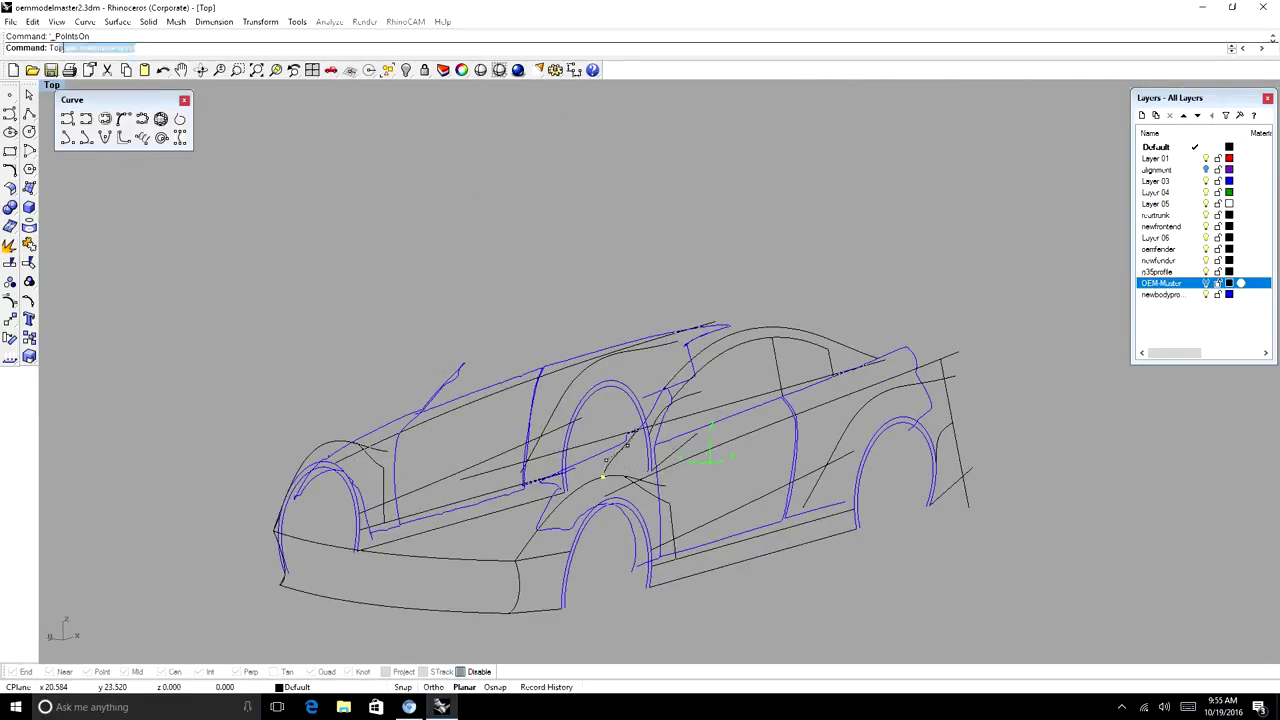
pyautogui.press('Return')
pyautogui.moveTo(514, 400); pyautogui.dragTo(508, 376)
pyautogui.scroll(12, 553, 368)
pyautogui.moveTo(414, 387); pyautogui.dragTo(414, 358)
pyautogui.moveTo(556, 392); pyautogui.dragTo(556, 372)
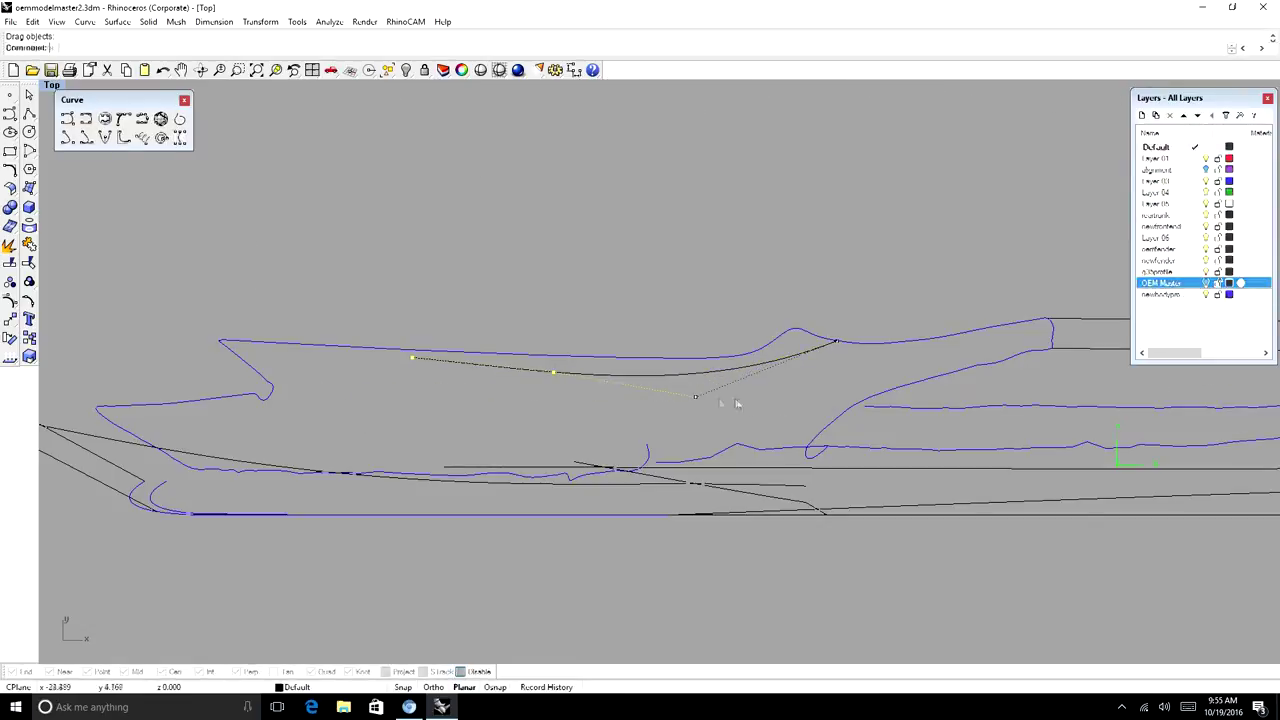
pyautogui.moveTo(694, 398); pyautogui.dragTo(695, 376)
# Draw a short curve joining the slanted rear line's upper end to the rear end of the rear fender curve
pyautogui.scroll(-18, 695, 367)
pyautogui.click(202, 70)
pyautogui.moveTo(620, 362); pyautogui.dragTo(445, 196)
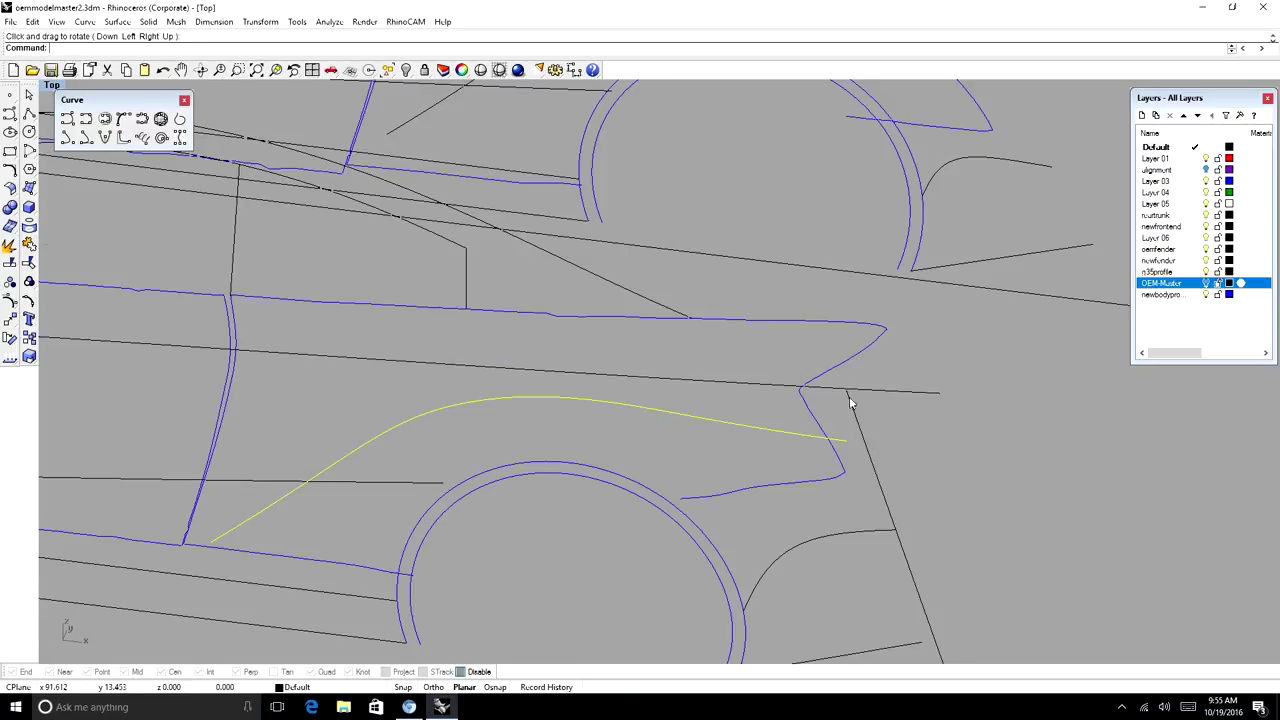
pyautogui.click(847, 441)
pyautogui.scroll(-10, 898, 392)
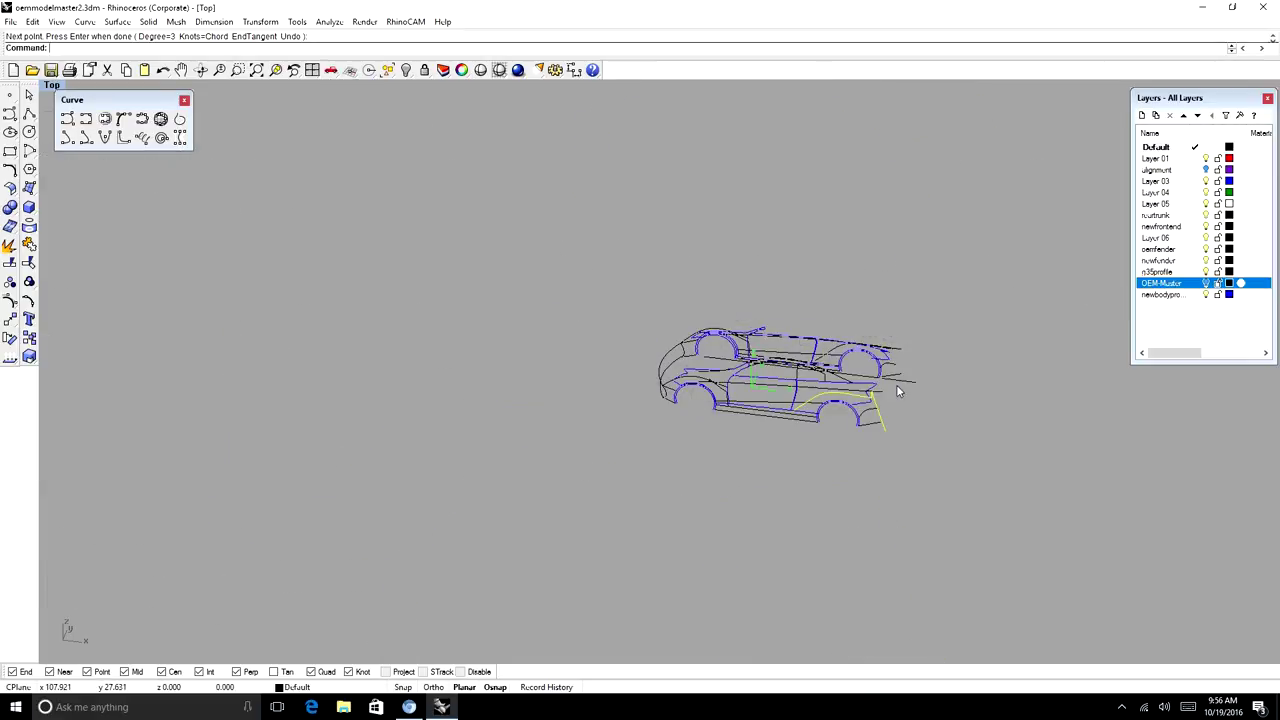
# Mirror copies of the slanted rear line and its short connecting curve across the centerline in the top view
pyautogui.scroll(12, 873, 398)
pyautogui.write('Mirro')
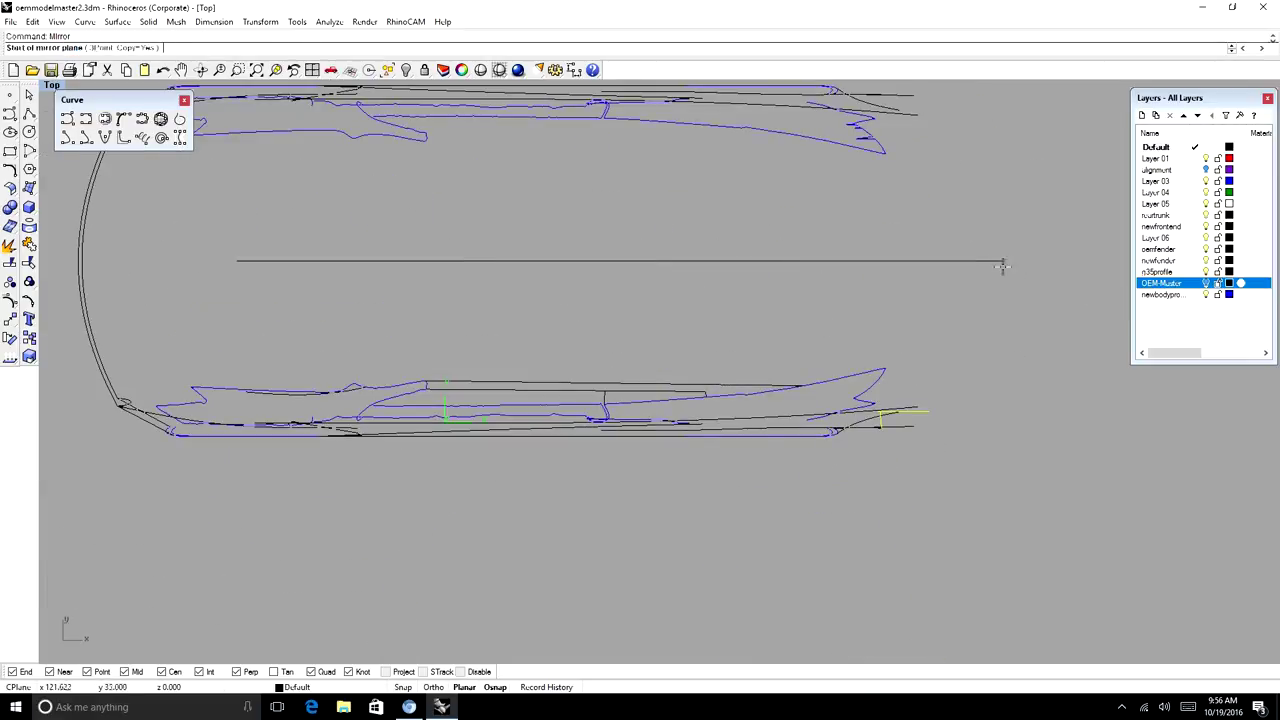
pyautogui.click(1003, 262)
pyautogui.click(237, 261)
pyautogui.scroll(-4, 794, 364)
# Draw a curve from the rear fender curve's end down to the rear end of the line leaving the rear wheel arch's bottom
pyautogui.click(201, 70)
pyautogui.moveTo(900, 455); pyautogui.dragTo(750, 258)
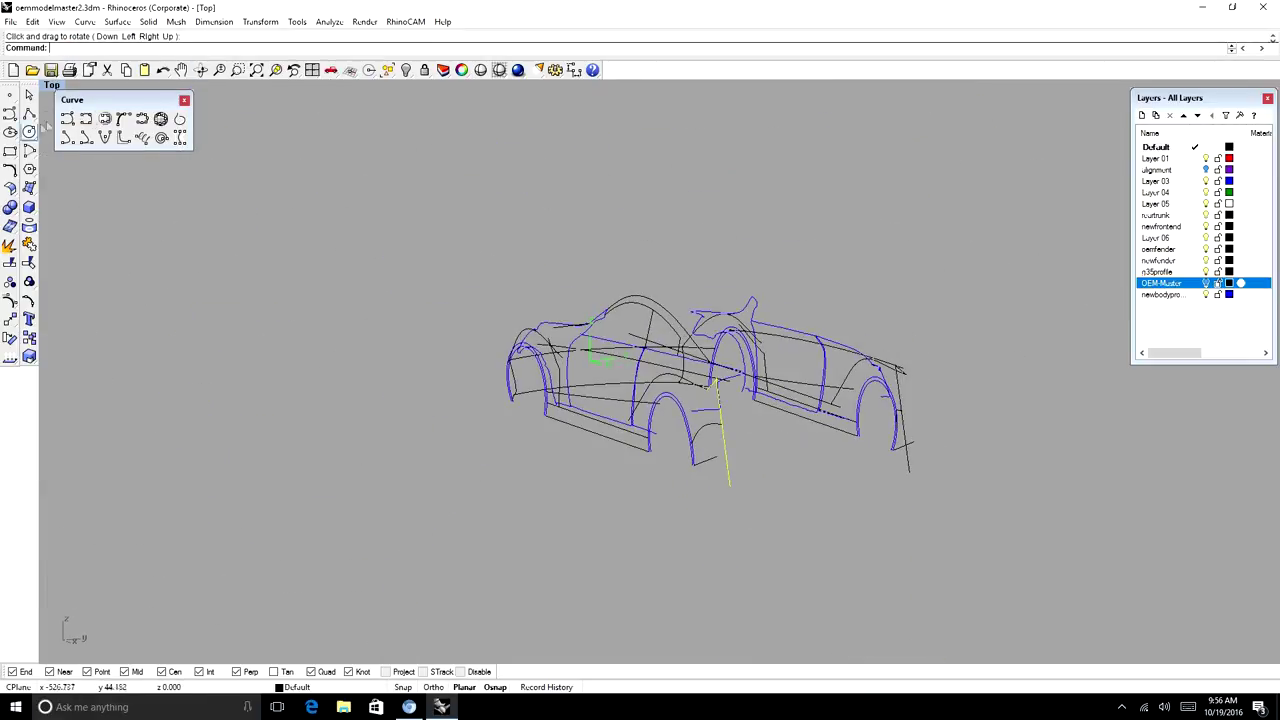
pyautogui.click(86, 118)
pyautogui.scroll(8, 707, 402)
pyautogui.click(735, 541)
pyautogui.click(751, 535)
pyautogui.press('Return')
# Mirror a copy of the new rear edge curve across the car's centerline
pyautogui.scroll(-8, 749, 436)
pyautogui.write('Mirror')
pyautogui.press('Return')
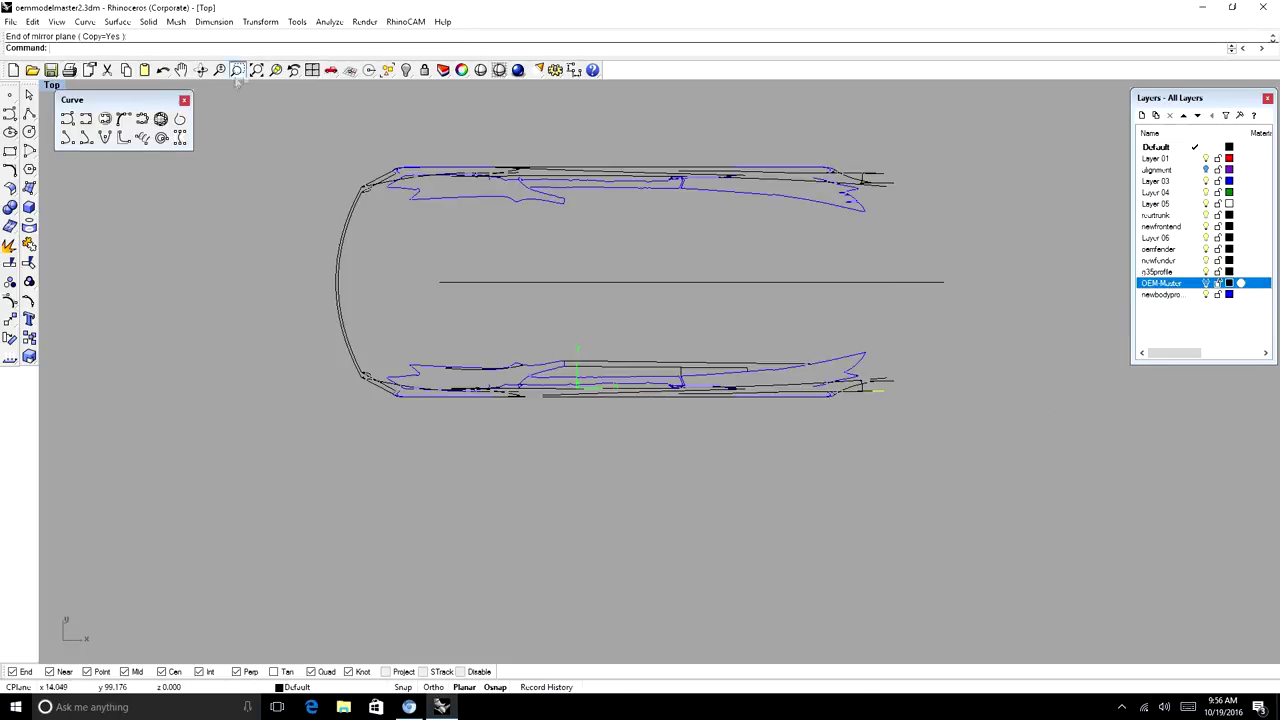
pyautogui.press('Escape')
# Delete the long slanted guide lines at the rear of the car
pyautogui.keyDown('ctrl'); pyautogui.keyDown('shift'); pyautogui.moveTo(690, 245); pyautogui.dragTo(866, 252, button='right'); pyautogui.keyUp('shift'); pyautogui.keyUp('ctrl')
pyautogui.scroll(5, 846, 446)
pyautogui.press('Delete')
pyautogui.click(850, 425)
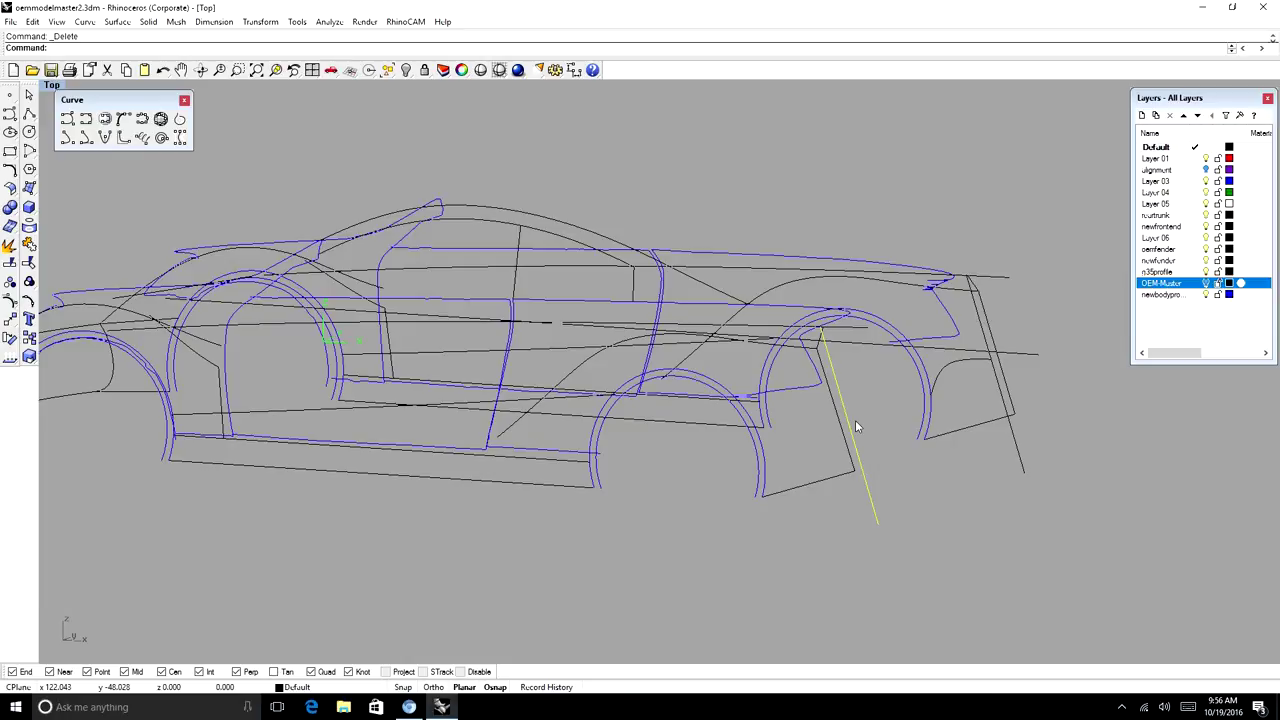
# Draw an interpolated curve from the car's slanted rear edge down to the back of the rear wheel arch in the front view
pyautogui.hotkey('ctrl', 'F2')
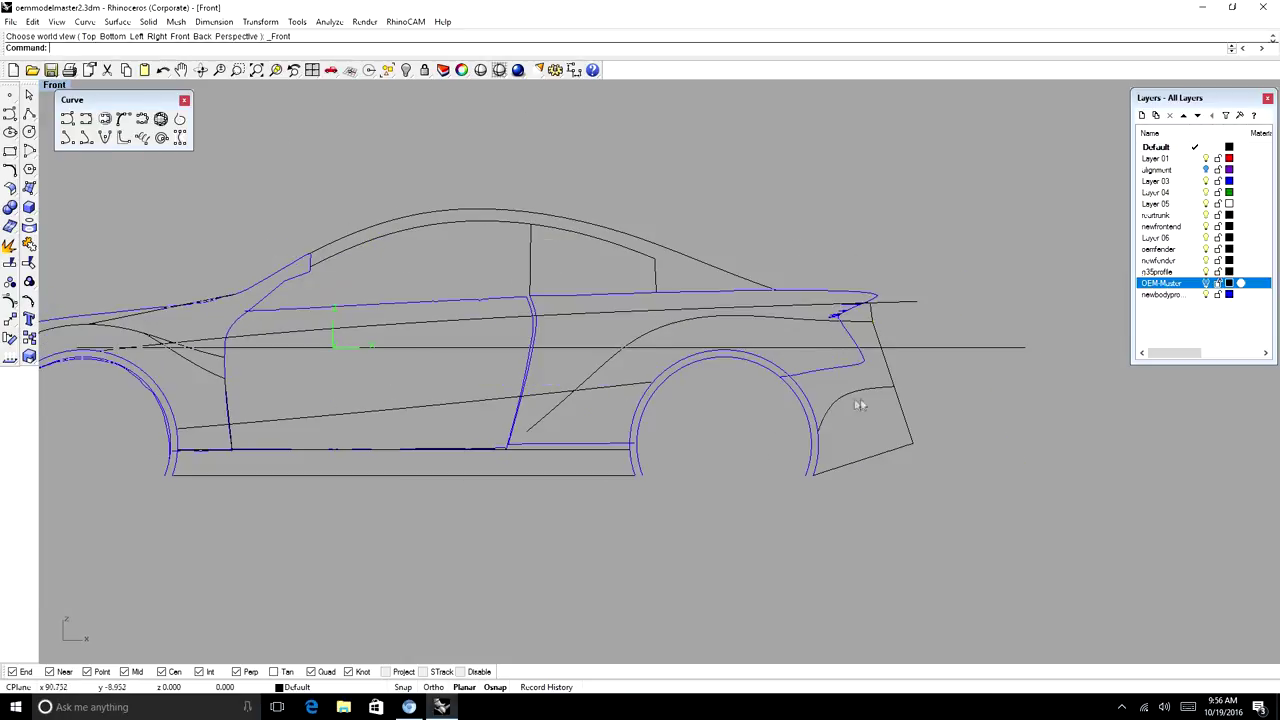
pyautogui.click(859, 404)
pyautogui.keyDown('ctrl'); pyautogui.keyDown('shift'); pyautogui.moveTo(857, 403); pyautogui.dragTo(791, 422, button='right'); pyautogui.keyUp('shift'); pyautogui.keyUp('ctrl')
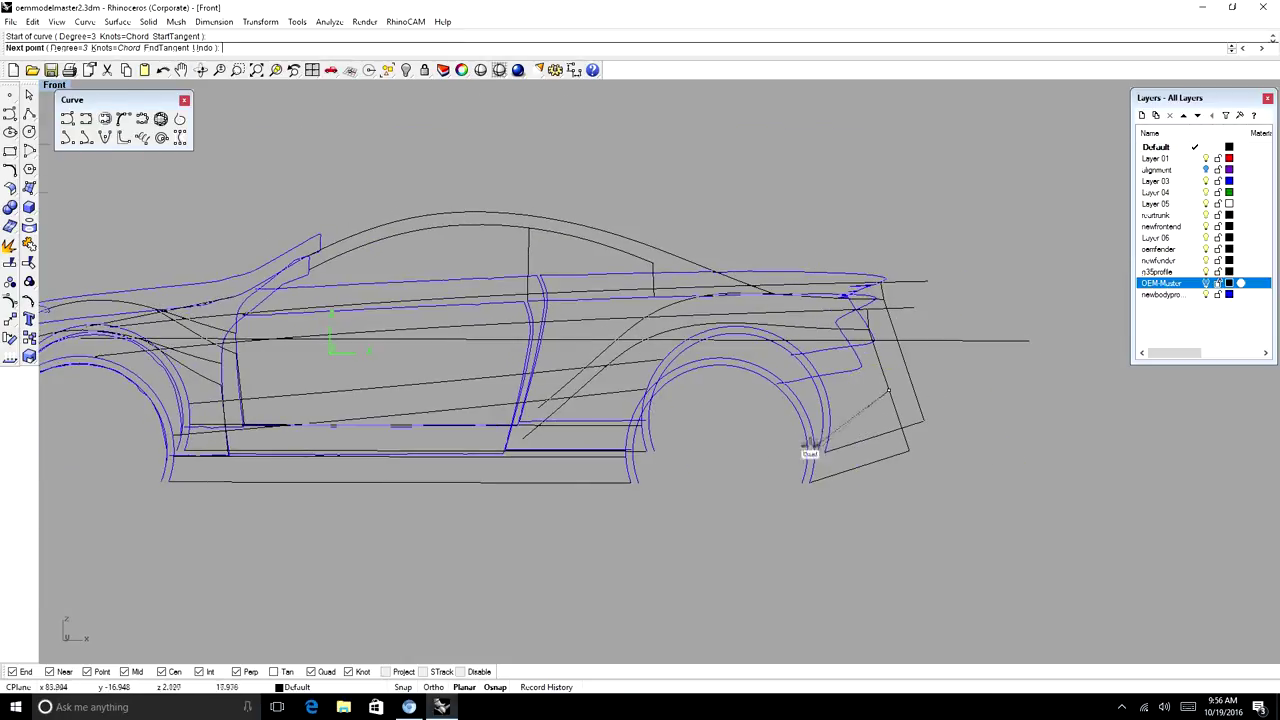
pyautogui.scroll(10, 811, 443)
pyautogui.click(818, 430)
pyautogui.rightClick(820, 426)
# Reshape the new rear bumper curve by moving its control points so it bows upward between the rear edge and the wheel arch
pyautogui.hotkey('ctrl', 'F2')
pyautogui.scroll(-4, 859, 398)
pyautogui.scroll(5, 850, 390)
pyautogui.click(868, 378)
pyautogui.press('F10')
pyautogui.moveTo(912, 356); pyautogui.dragTo(917, 373)
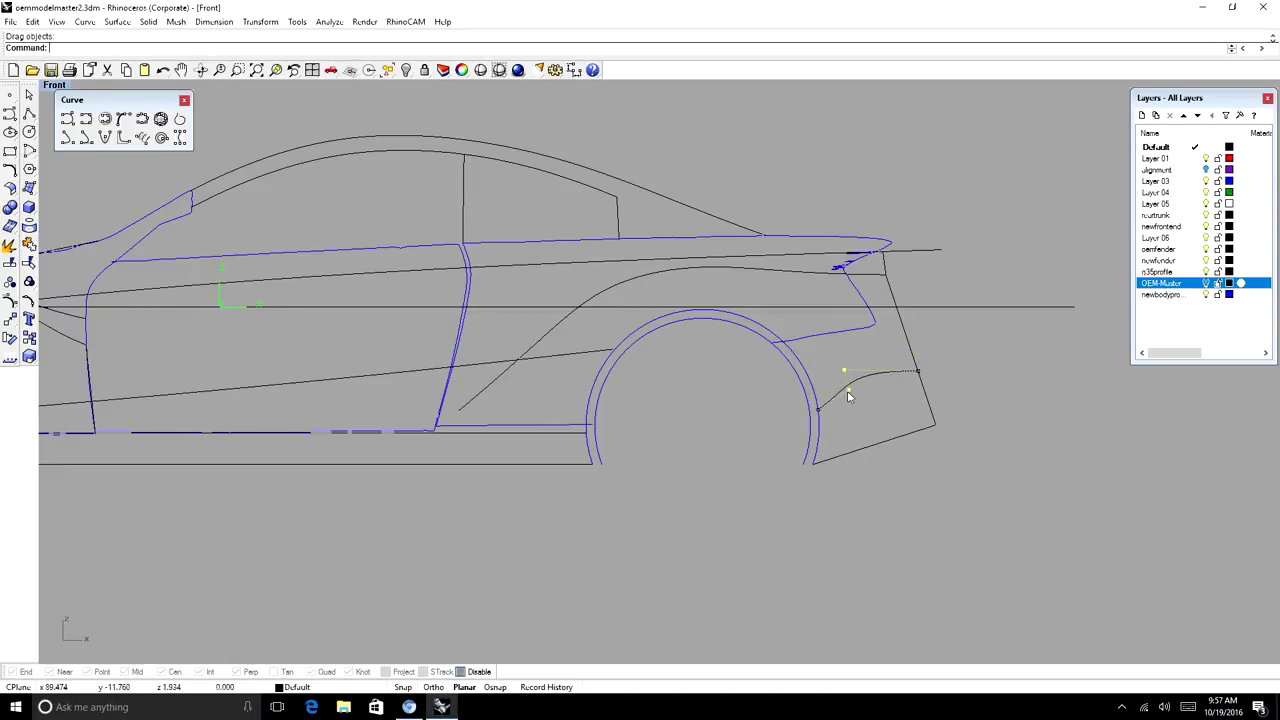
pyautogui.scroll(5, 848, 397)
pyautogui.moveTo(820, 367); pyautogui.dragTo(815, 359)
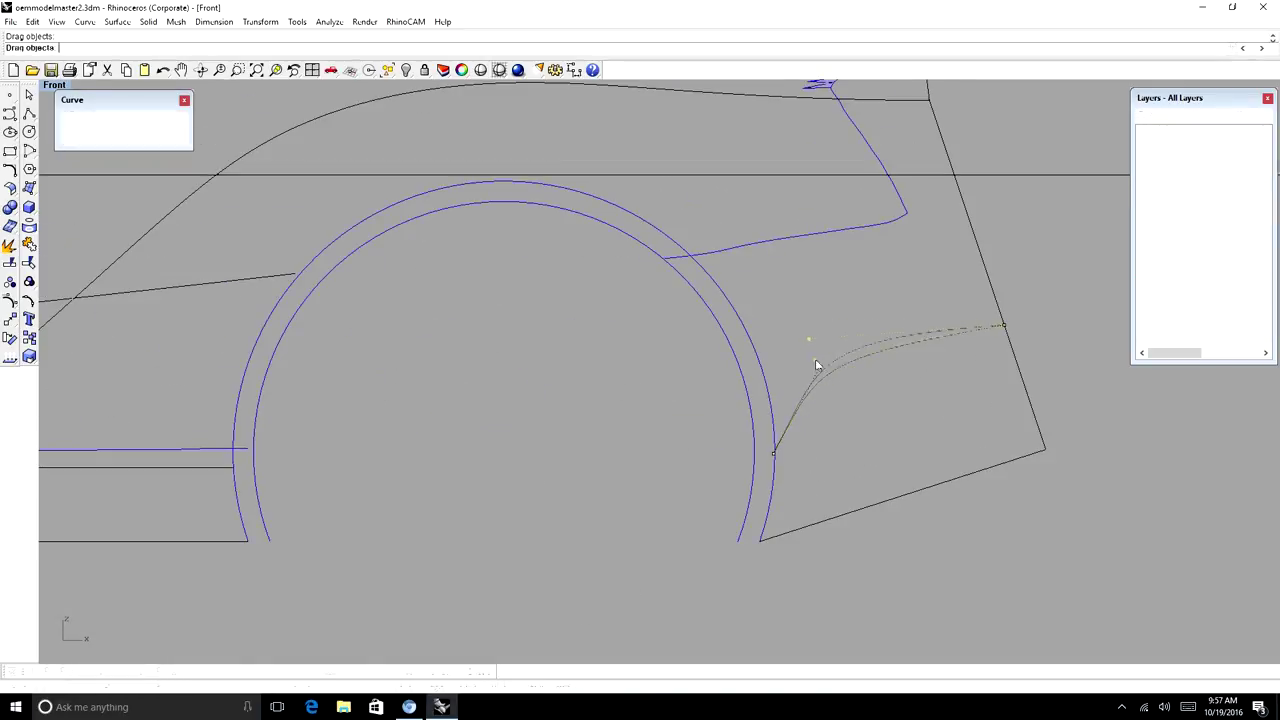
pyautogui.press('F11')
# Draw a straight curve across the rear of the car, joining the bumper curve's end to the opposite rear edge
pyautogui.scroll(-8, 854, 375)
pyautogui.keyDown('ctrl'); pyautogui.keyDown('shift'); pyautogui.moveTo(850, 376); pyautogui.dragTo(721, 396, button='right'); pyautogui.keyUp('shift'); pyautogui.keyUp('ctrl')
pyautogui.click(692, 434)
pyautogui.hotkey('ctrl', 'F1')
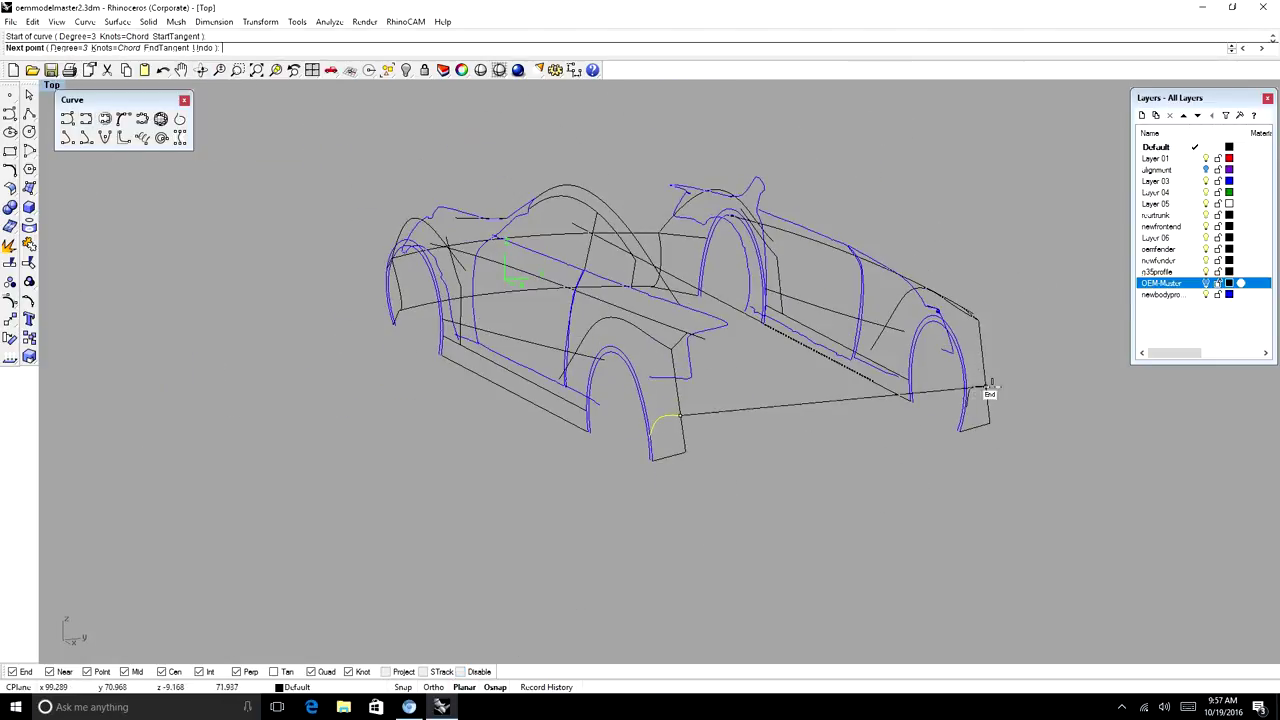
pyautogui.click(985, 387)
pyautogui.rightClick(985, 387)
pyautogui.rightClick(985, 387)
pyautogui.scroll(6, 680, 340)
pyautogui.scroll(-7, 692, 337)
pyautogui.click(202, 70)
pyautogui.moveTo(400, 345); pyautogui.dragTo(1026, 338)
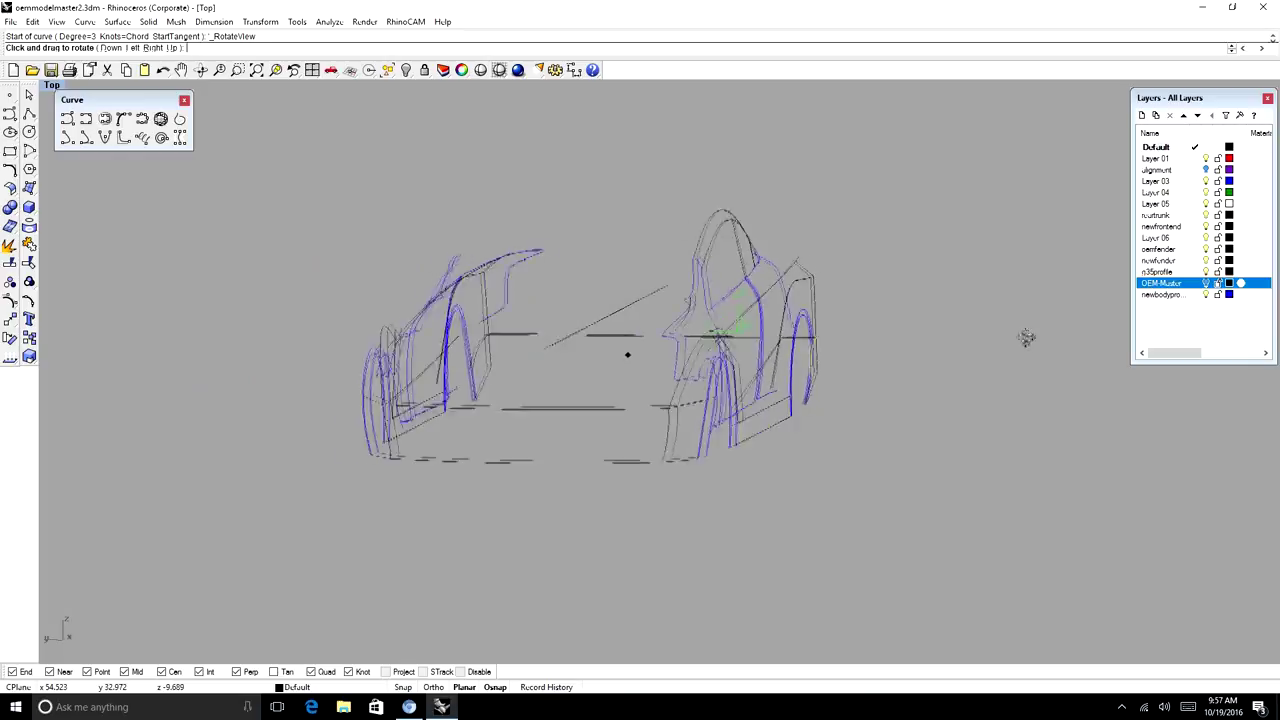
pyautogui.keyDown('ctrl'); pyautogui.keyDown('shift'); pyautogui.moveTo(1026, 337); pyautogui.dragTo(680, 352, button='right'); pyautogui.keyUp('shift'); pyautogui.keyUp('ctrl')
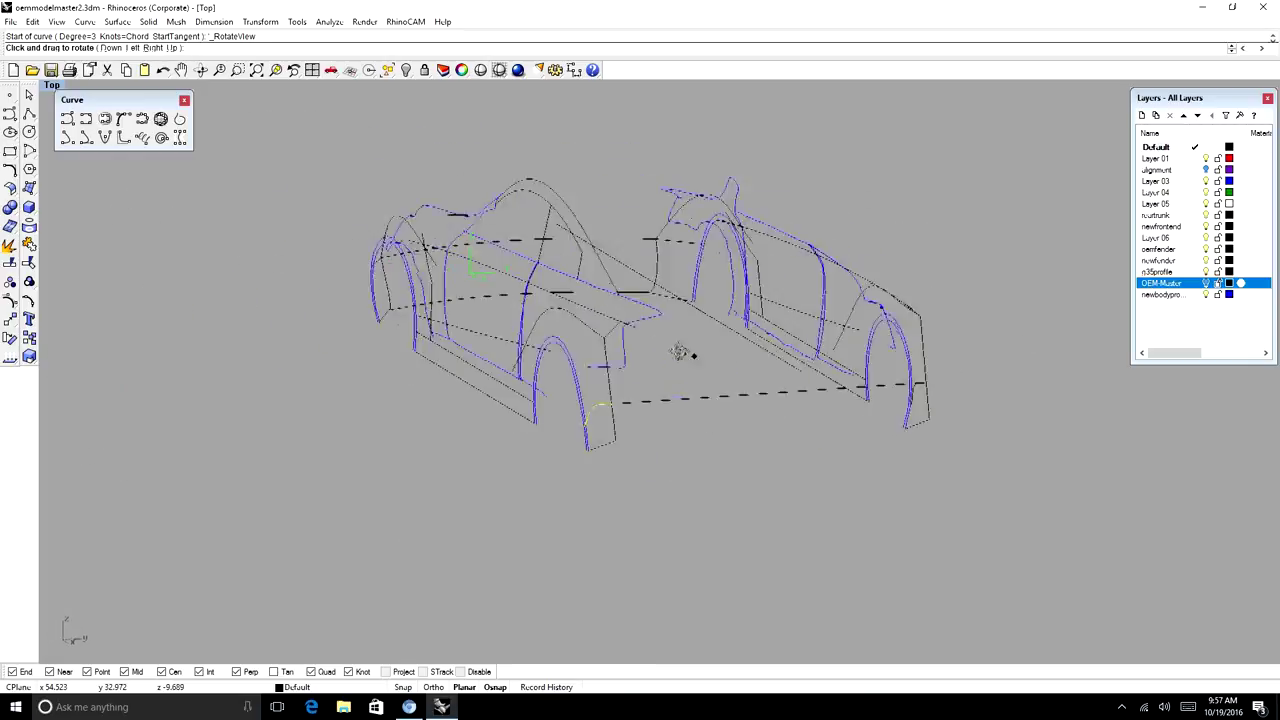
pyautogui.moveTo(680, 352); pyautogui.dragTo(640, 322)
pyautogui.press('Escape')
# Reshape the short curve at the top of the rear edge by moving its control point upward in the right view
pyautogui.scroll(8, 580, 280)
pyautogui.click(567, 283)
pyautogui.press('F10')
pyautogui.hotkey('ctrl', 'F2')
pyautogui.scroll(-7, 573, 281)
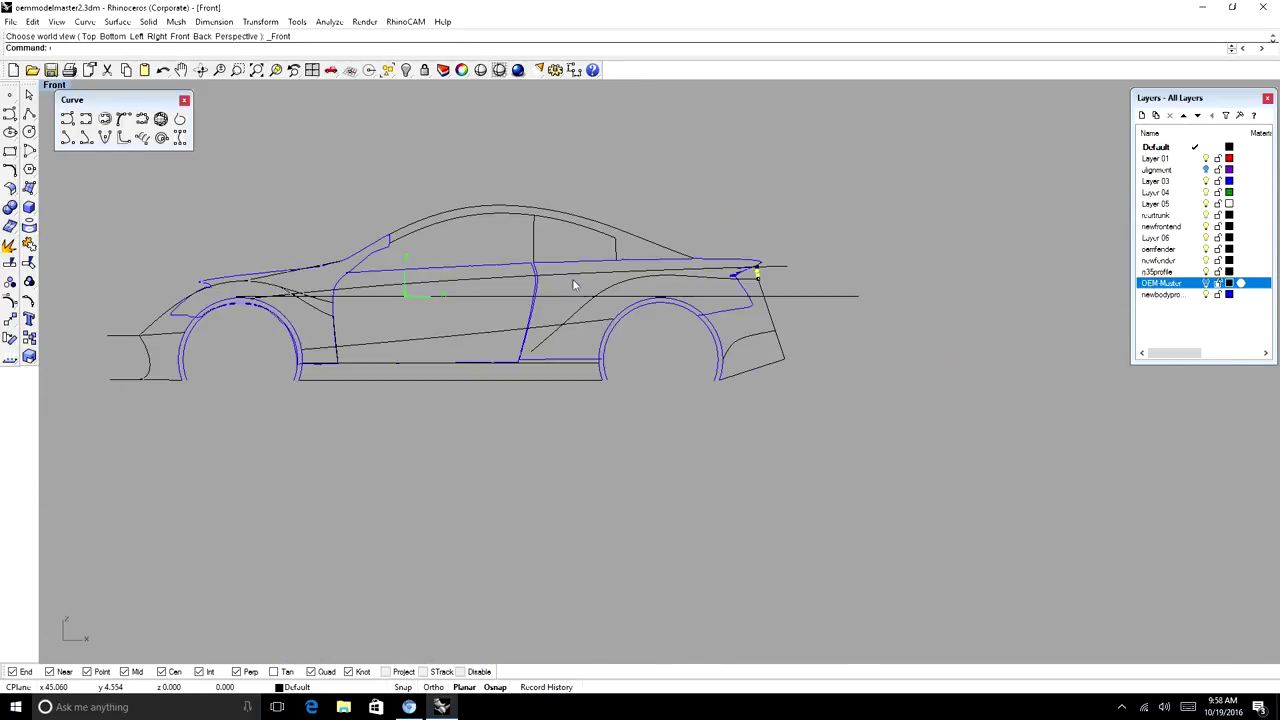
pyautogui.hotkey('ctrl', 'F3')
pyautogui.scroll(8, 584, 287)
pyautogui.moveTo(598, 285); pyautogui.dragTo(612, 238)
pyautogui.scroll(-6, 612, 236)
pyautogui.press('F11')
# Move the front fender curve's foremost control points in the top view with object snaps disabled, bringing its end to the nose corner
pyautogui.scroll(-4, 608, 224)
pyautogui.click(202, 70)
pyautogui.moveTo(600, 300); pyautogui.dragTo(645, 315)
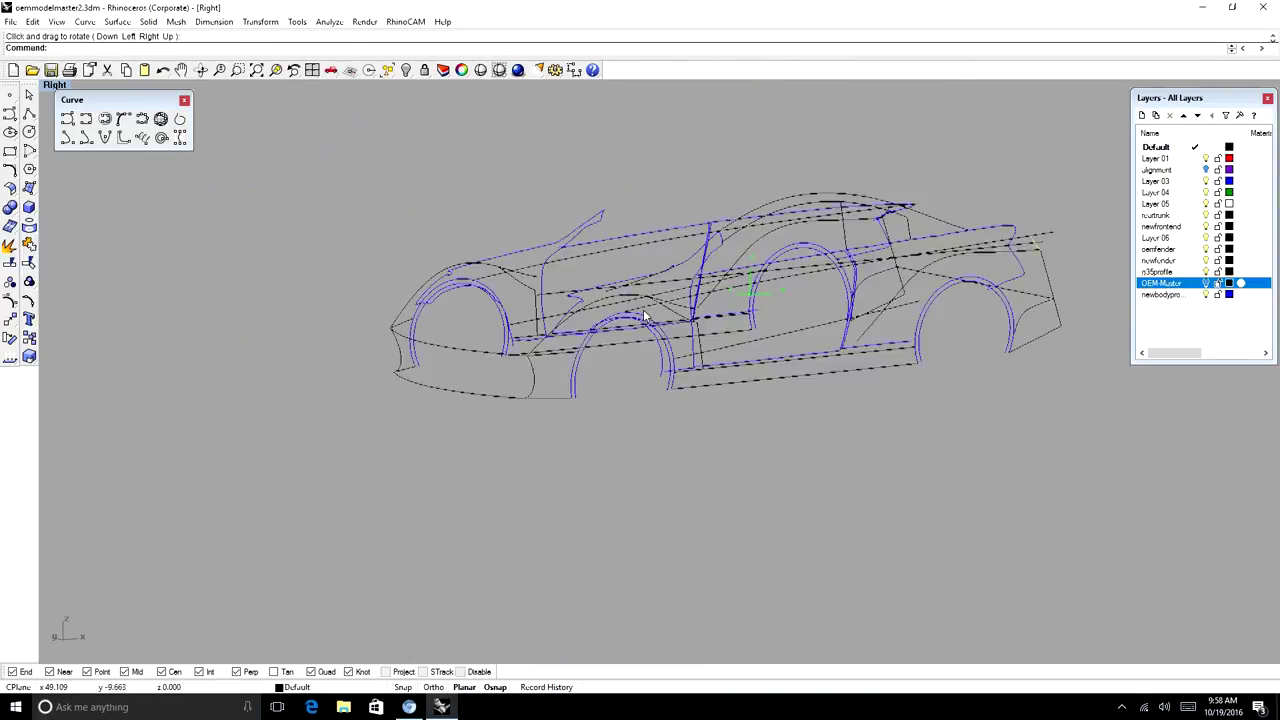
pyautogui.keyDown('ctrl'); pyautogui.keyDown('shift'); pyautogui.moveTo(645, 316); pyautogui.dragTo(620, 358, button='right'); pyautogui.keyUp('shift'); pyautogui.keyUp('ctrl')
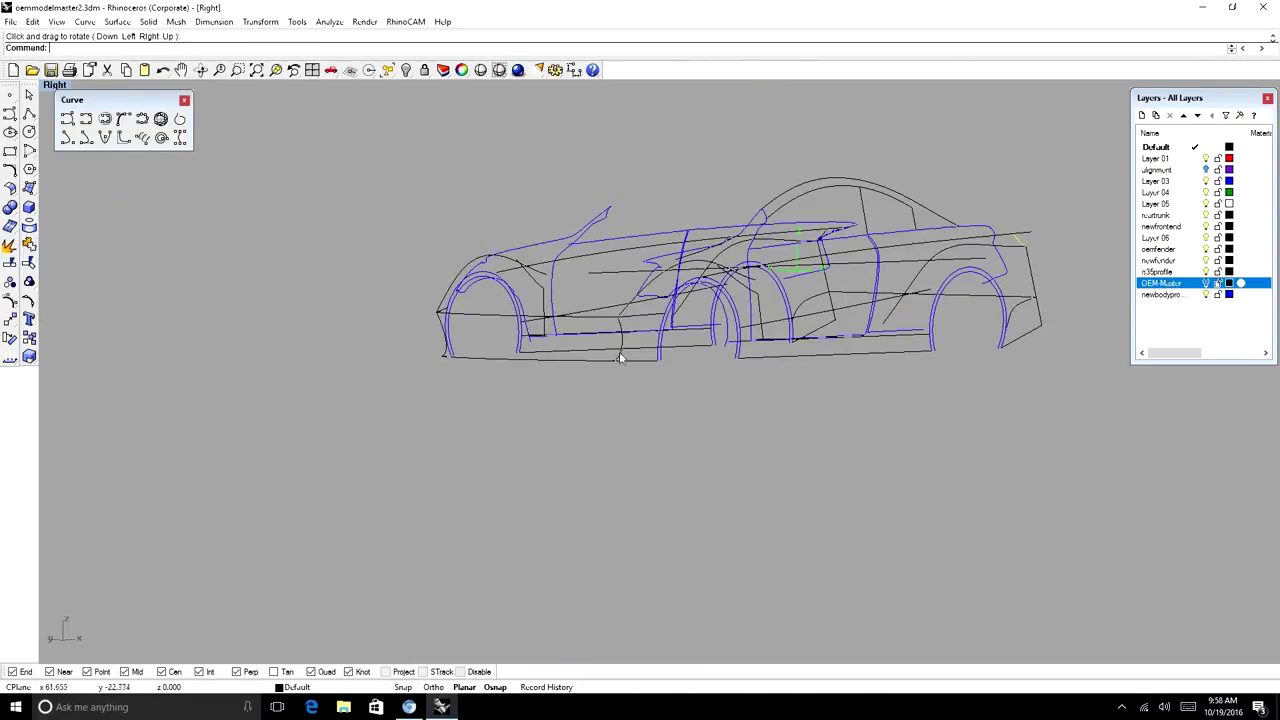
pyautogui.scroll(10, 627, 356)
pyautogui.click(584, 343)
pyautogui.press('F10')
pyautogui.click(543, 383)
pyautogui.scroll(-8, 556, 398)
pyautogui.keyDown('ctrl'); pyautogui.keyDown('shift'); pyautogui.moveTo(706, 400); pyautogui.dragTo(795, 405, button='right'); pyautogui.keyUp('shift'); pyautogui.keyUp('ctrl')
pyautogui.scroll(6, 931, 450)
pyautogui.click(916, 428)
pyautogui.press('F10')
pyautogui.hotkey('ctrl', 'F1')
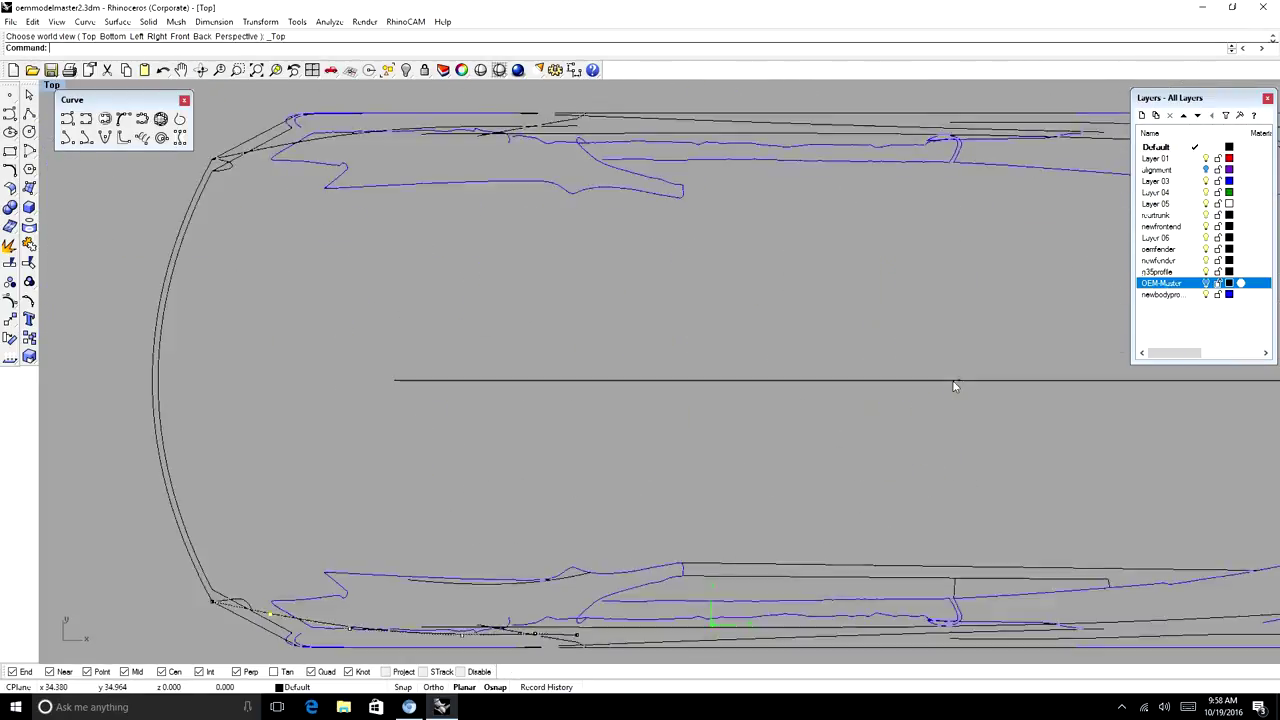
pyautogui.moveTo(245, 624); pyautogui.dragTo(575, 488, button='right')
pyautogui.scroll(10, 575, 488)
pyautogui.click(461, 672)
pyautogui.moveTo(660, 466); pyautogui.dragTo(660, 495)
pyautogui.moveTo(493, 431); pyautogui.dragTo(493, 397)
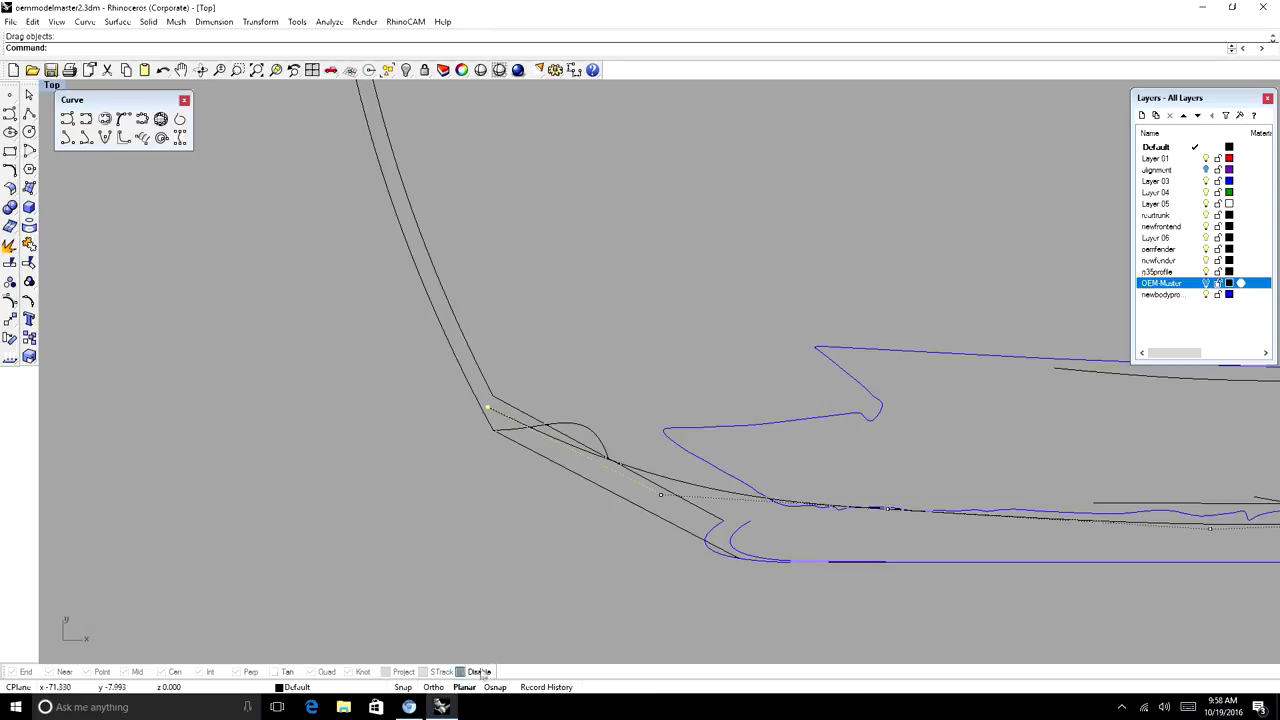
pyautogui.click(472, 672)
# Draw an interpolated curve from the upper front of the front wheel arch to the end point at the nose corner
pyautogui.scroll(-6, 508, 392)
pyautogui.keyDown('ctrl'); pyautogui.keyDown('shift'); pyautogui.moveTo(612, 420); pyautogui.dragTo(655, 228, button='right'); pyautogui.keyUp('shift'); pyautogui.keyUp('ctrl')
pyautogui.scroll(4, 651, 223)
pyautogui.click(124, 118)
pyautogui.click(718, 213)
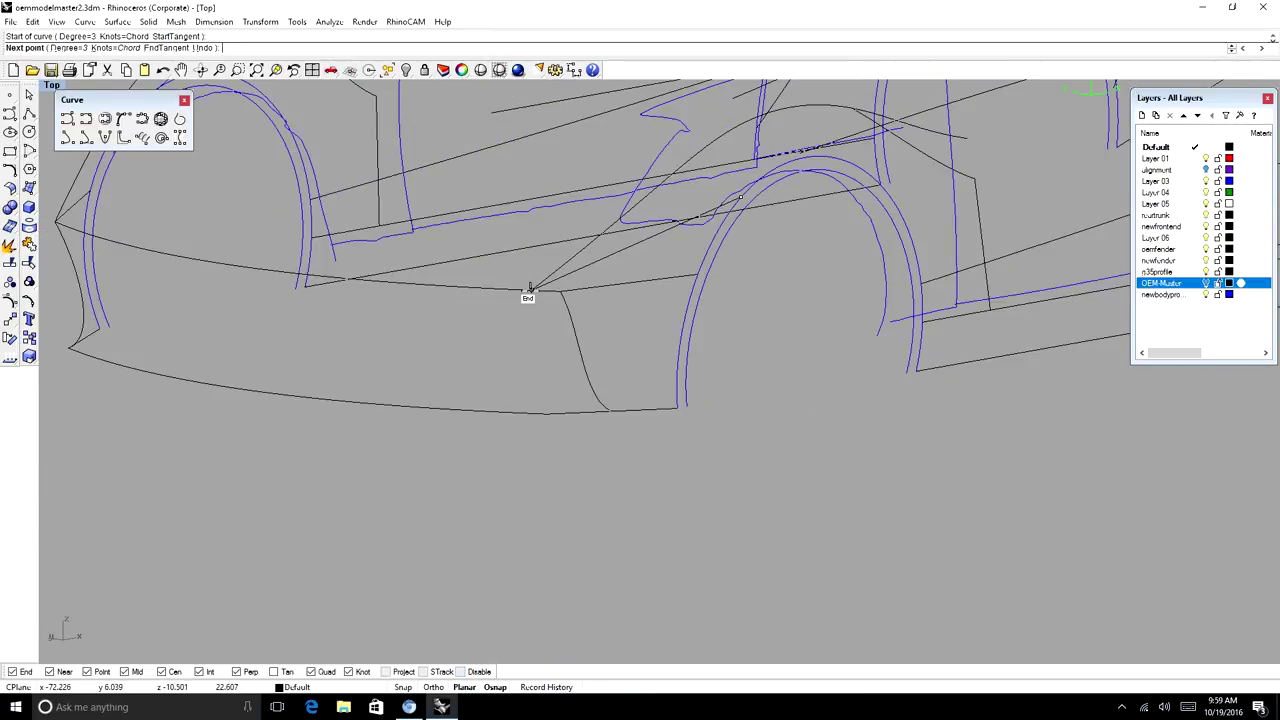
pyautogui.scroll(2, 563, 305)
# Move the front bumper curve's upper end to the nose corner, and draw a replacement curve from there to the wheel arch
pyautogui.press('F10')
pyautogui.moveTo(561, 290); pyautogui.dragTo(529, 286)
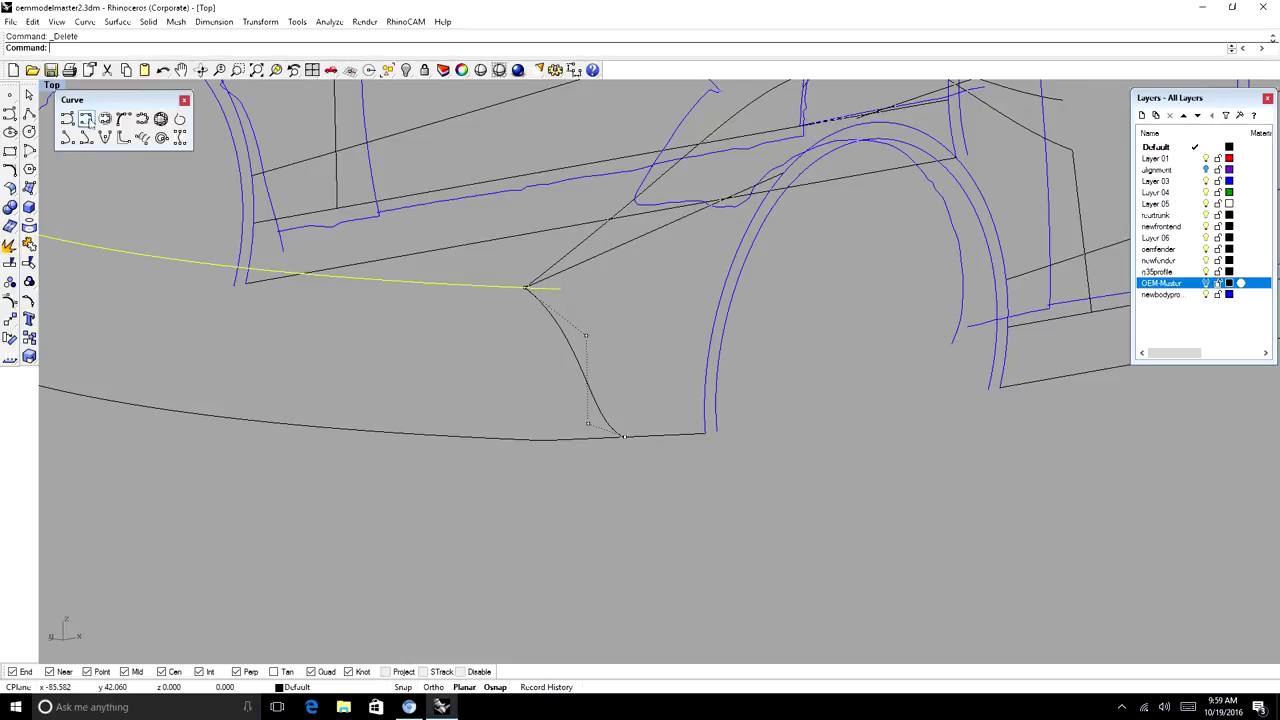
pyautogui.click(731, 269)
pyautogui.rightClick(690, 282)
# Draw a short line from the corner of the lower front edge, rising toward the front bumper's side curve
pyautogui.scroll(-9, 608, 304)
pyautogui.keyDown('ctrl'); pyautogui.keyDown('shift'); pyautogui.moveTo(608, 304); pyautogui.dragTo(742, 303, button='right'); pyautogui.keyUp('shift'); pyautogui.keyUp('ctrl')
pyautogui.scroll(15, 607, 342)
pyautogui.click(591, 329)
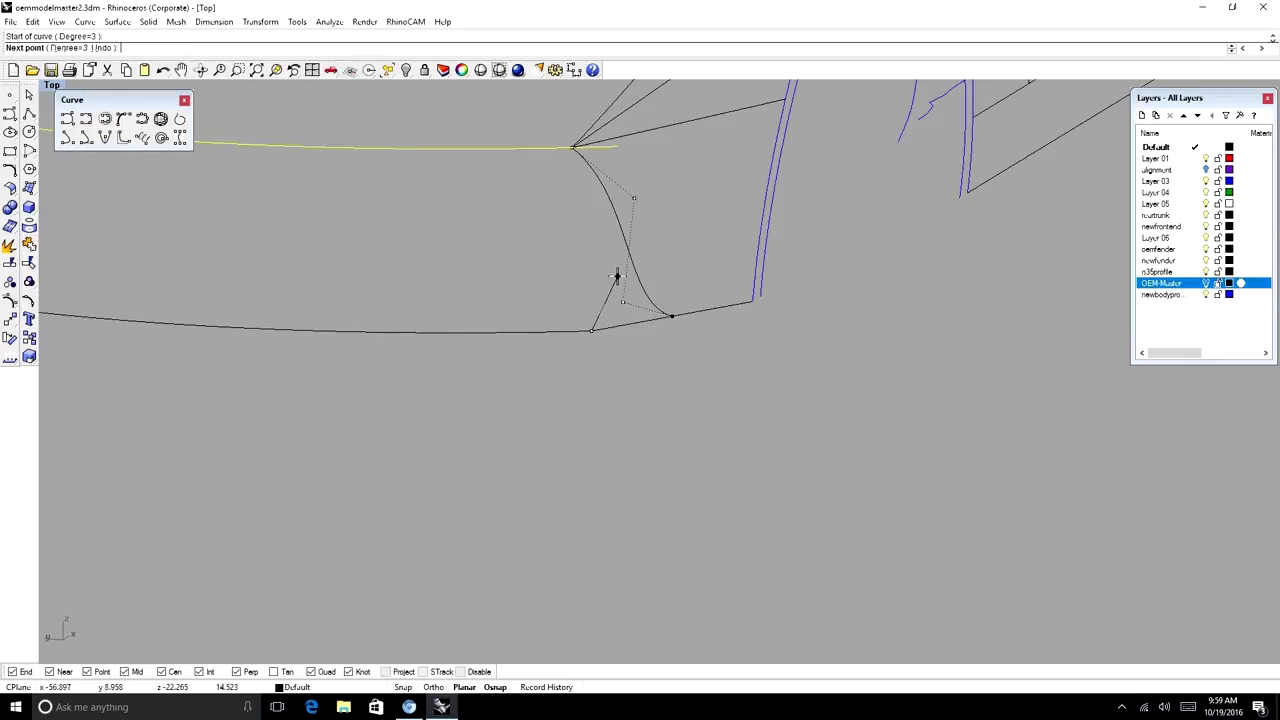
pyautogui.click(331, 70)
pyautogui.click(354, 460)
pyautogui.rightClick(354, 462)
pyautogui.keyDown('ctrl'); pyautogui.keyDown('shift'); pyautogui.moveTo(430, 535); pyautogui.dragTo(660, 390, button='right'); pyautogui.keyUp('shift'); pyautogui.keyUp('ctrl')
# Start an interpolated curve from a point on the short line near the lower front corner
pyautogui.click(86, 119)
pyautogui.scroll(-4, 580, 331)
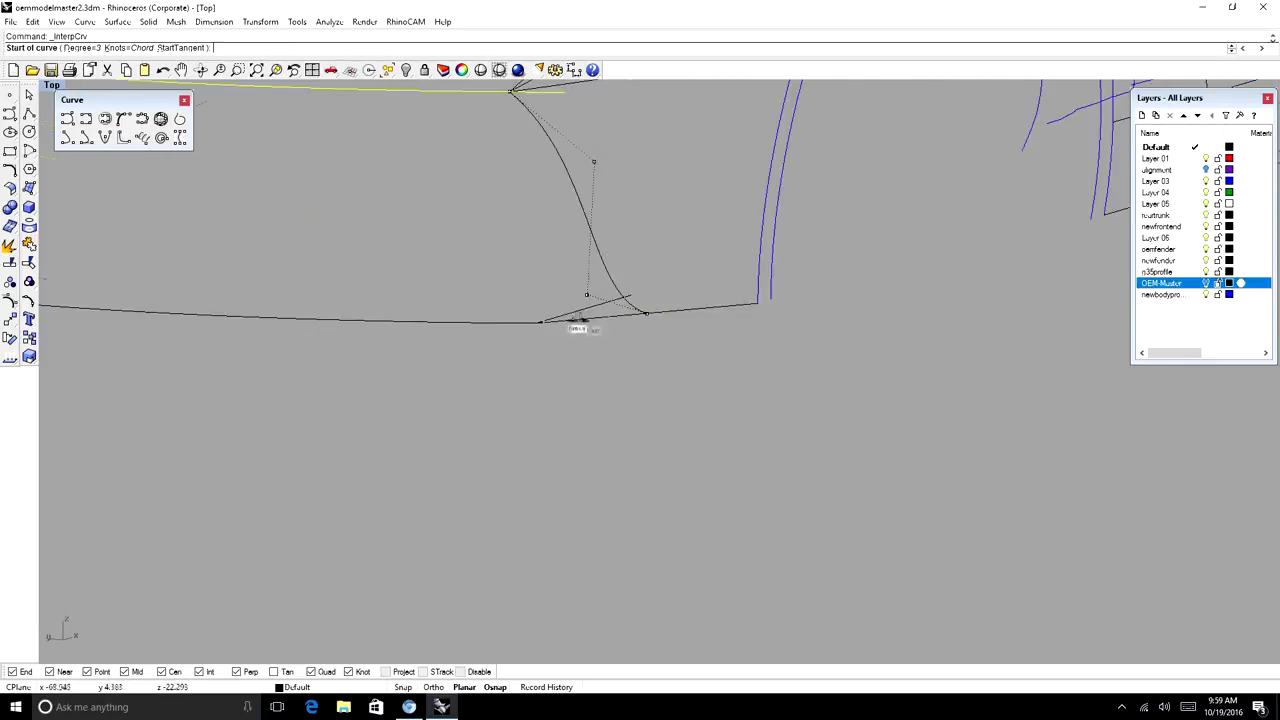
pyautogui.scroll(15, 623, 334)
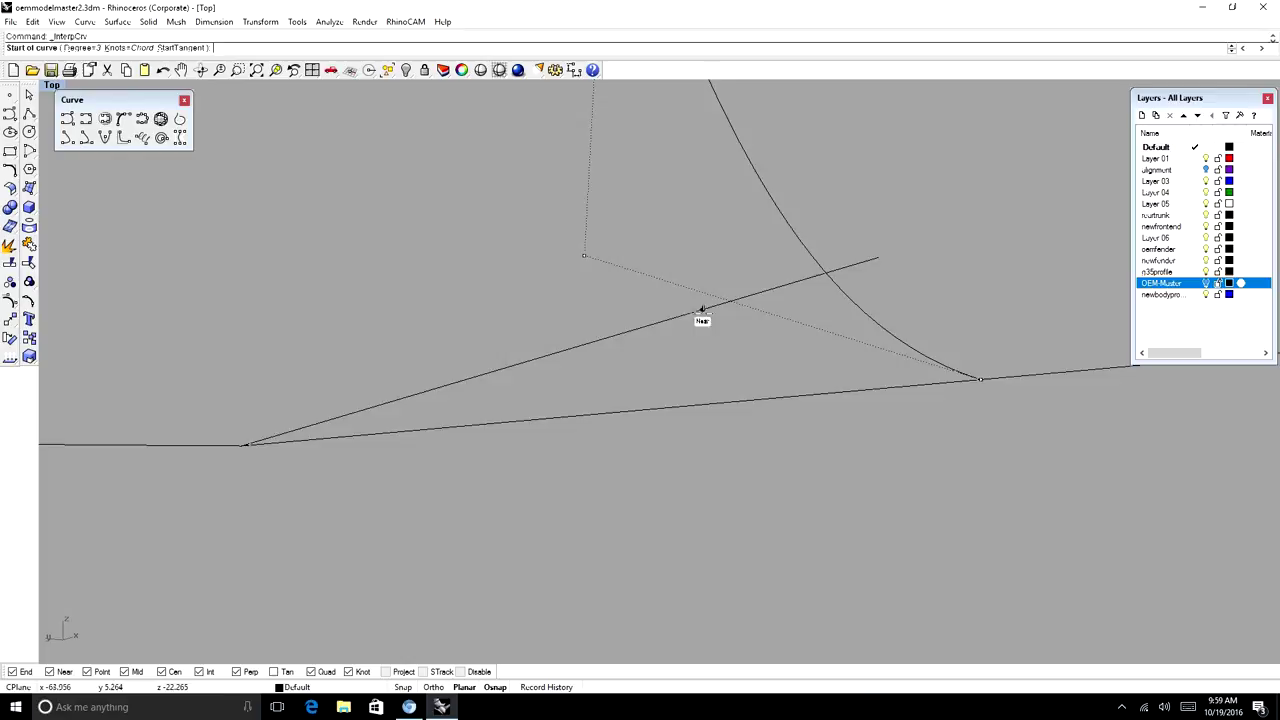
pyautogui.click(703, 309)
pyautogui.scroll(-14, 478, 341)
# Examine the complete car wireframe with its headlights and taillights from the side, rear and front
pyautogui.hotkey('ctrl', 'F2')
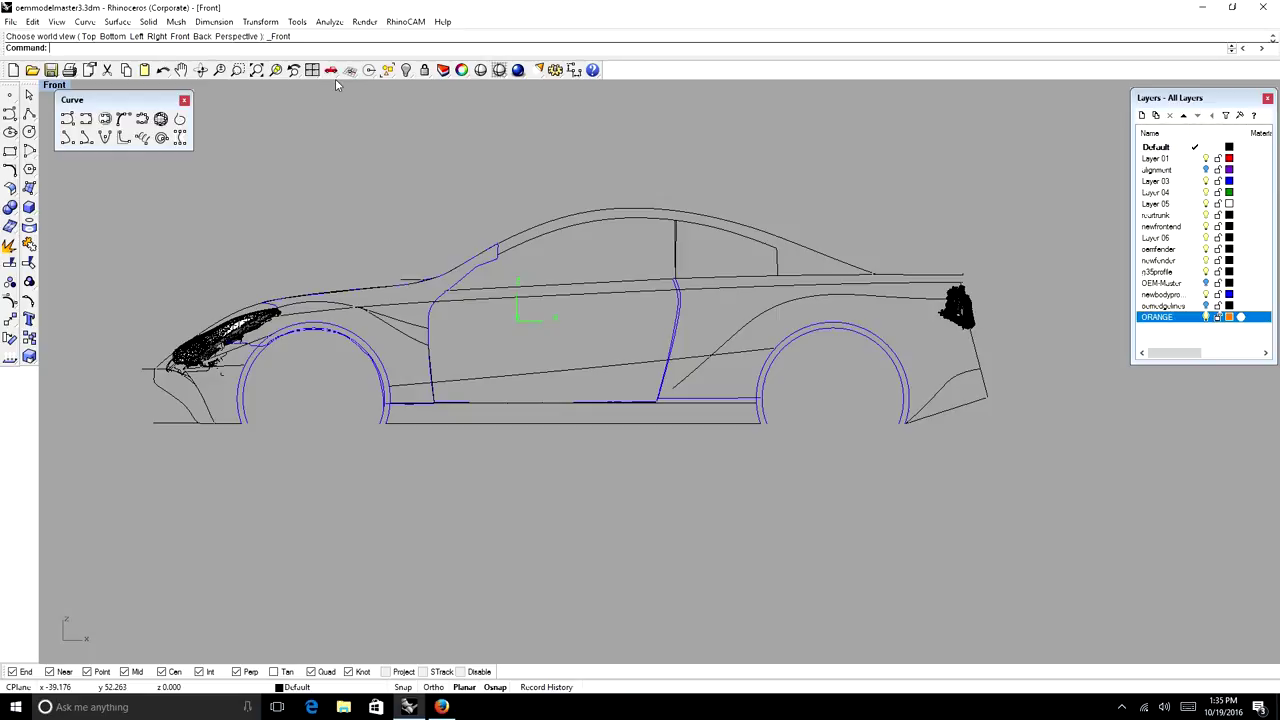
pyautogui.click(201, 69)
pyautogui.moveTo(450, 300); pyautogui.dragTo(455, 415)
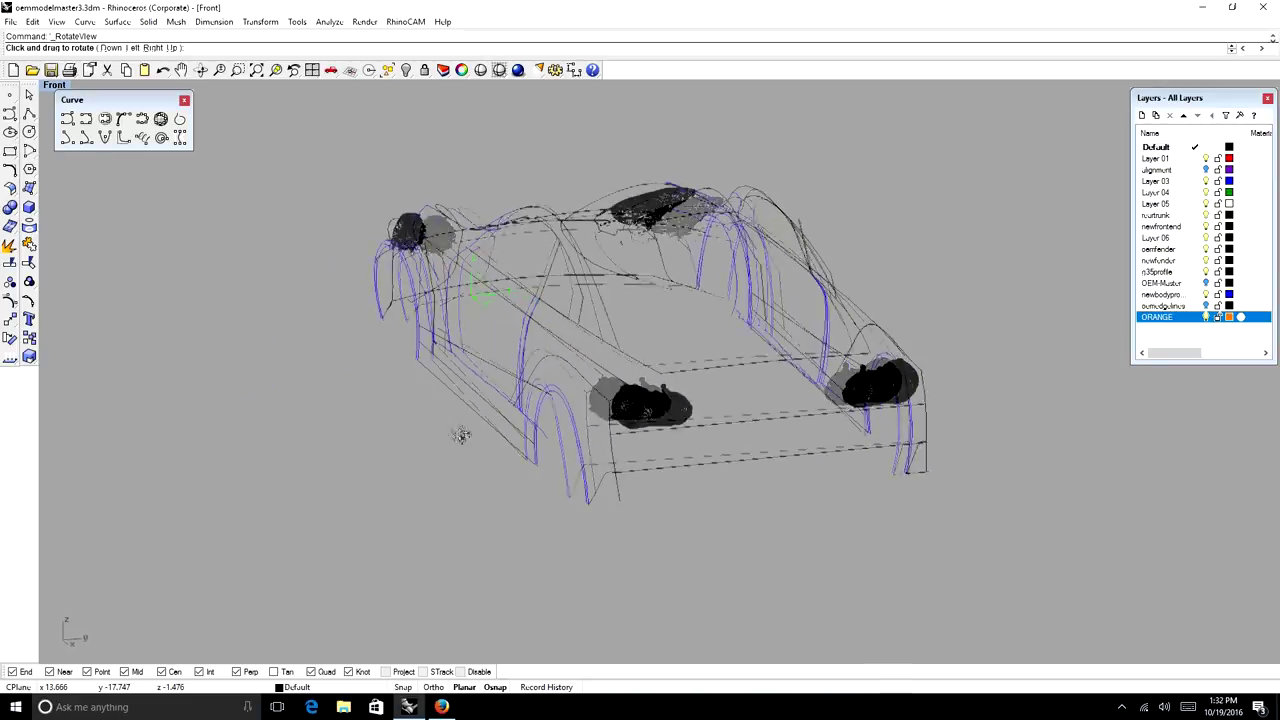
pyautogui.moveTo(461, 434); pyautogui.dragTo(763, 414)
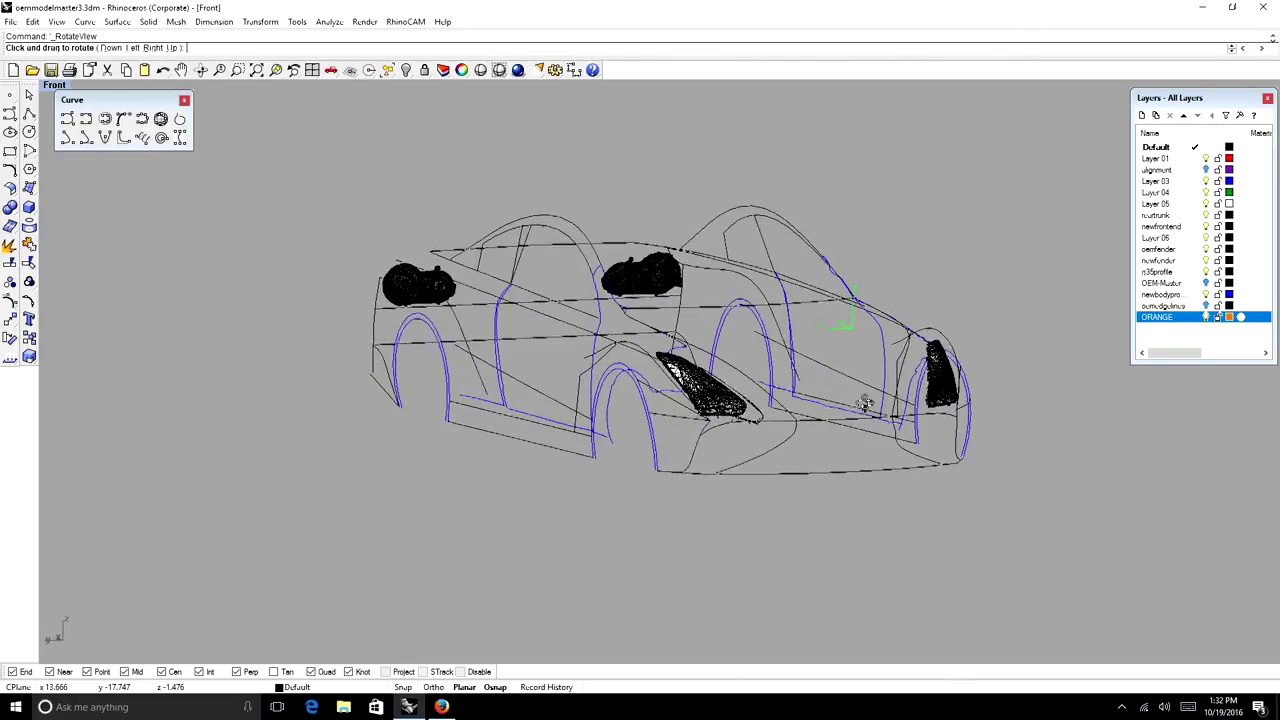
pyautogui.moveTo(1096, 438); pyautogui.dragTo(1001, 403)
pyautogui.moveTo(1041, 421); pyautogui.dragTo(423, 420)
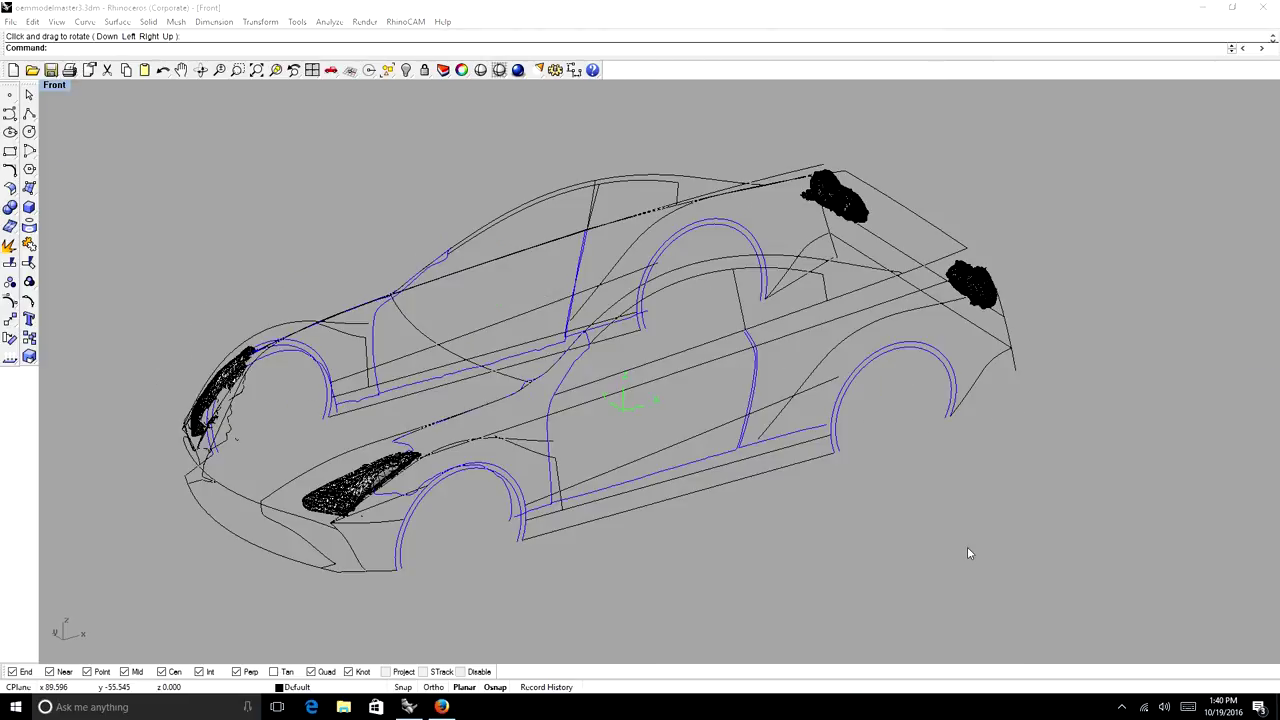